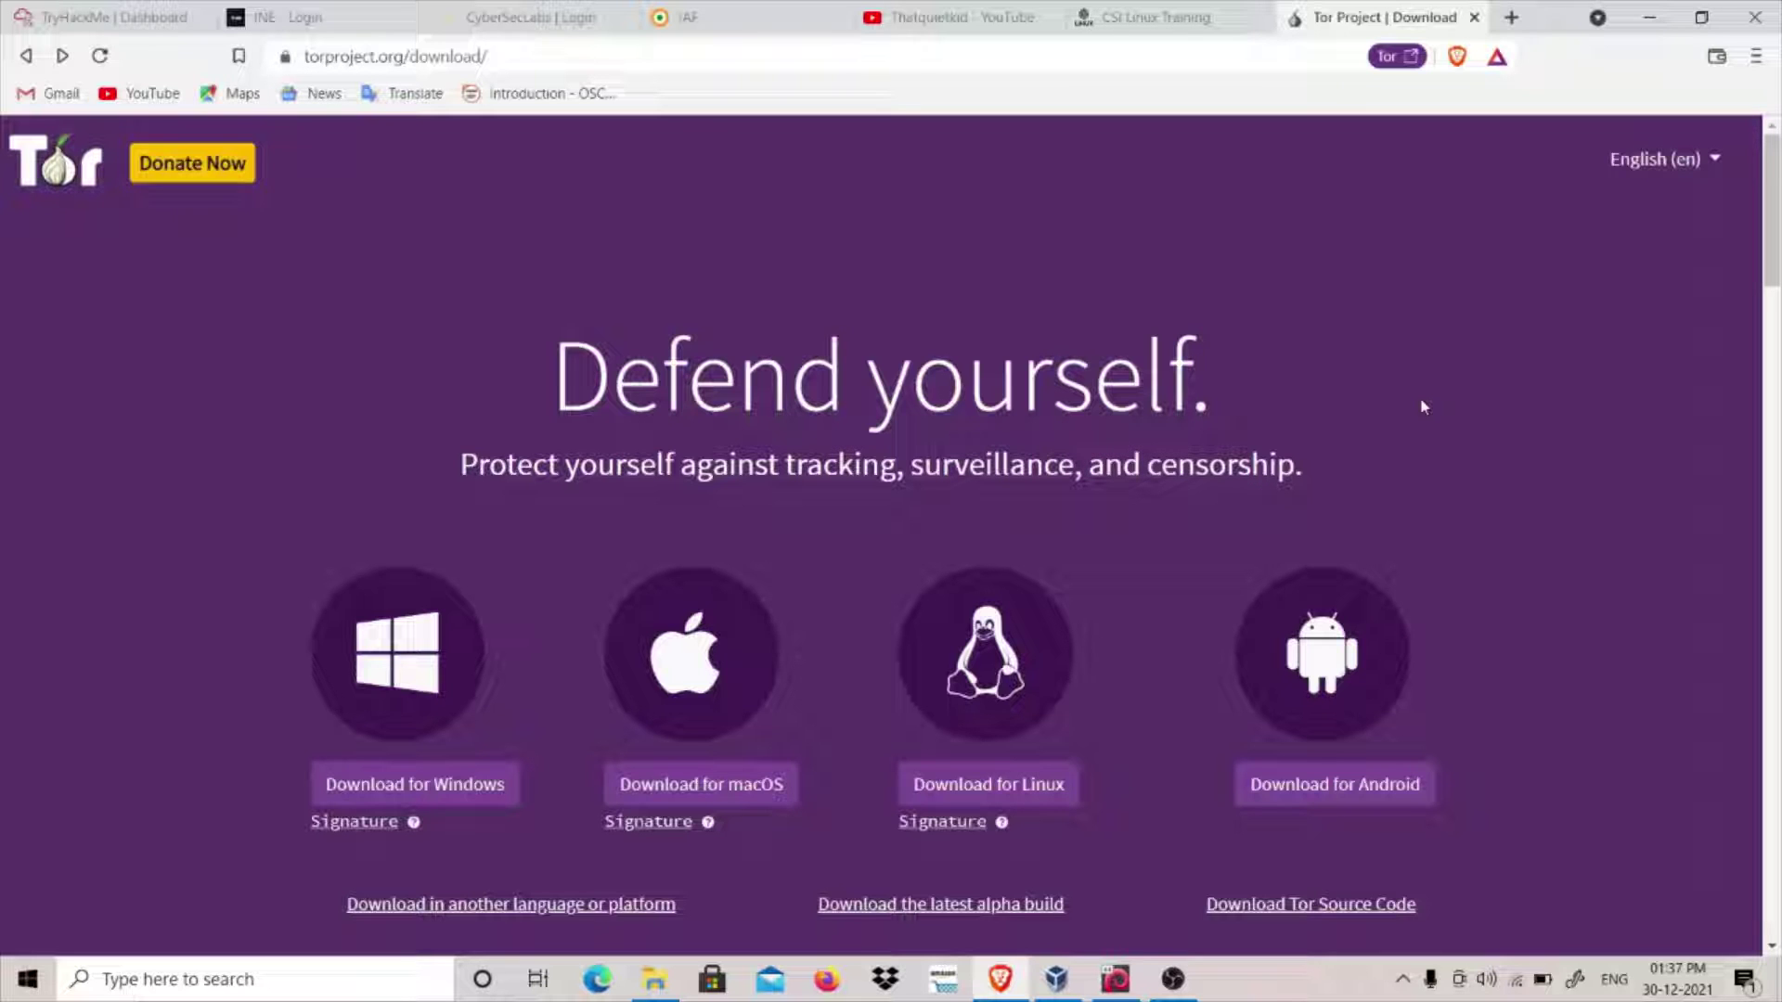
Switch from the web browser to Tor Browser by launching it from the desktop, and maximize its window
left_click(1649, 18)
double_click(247, 611)
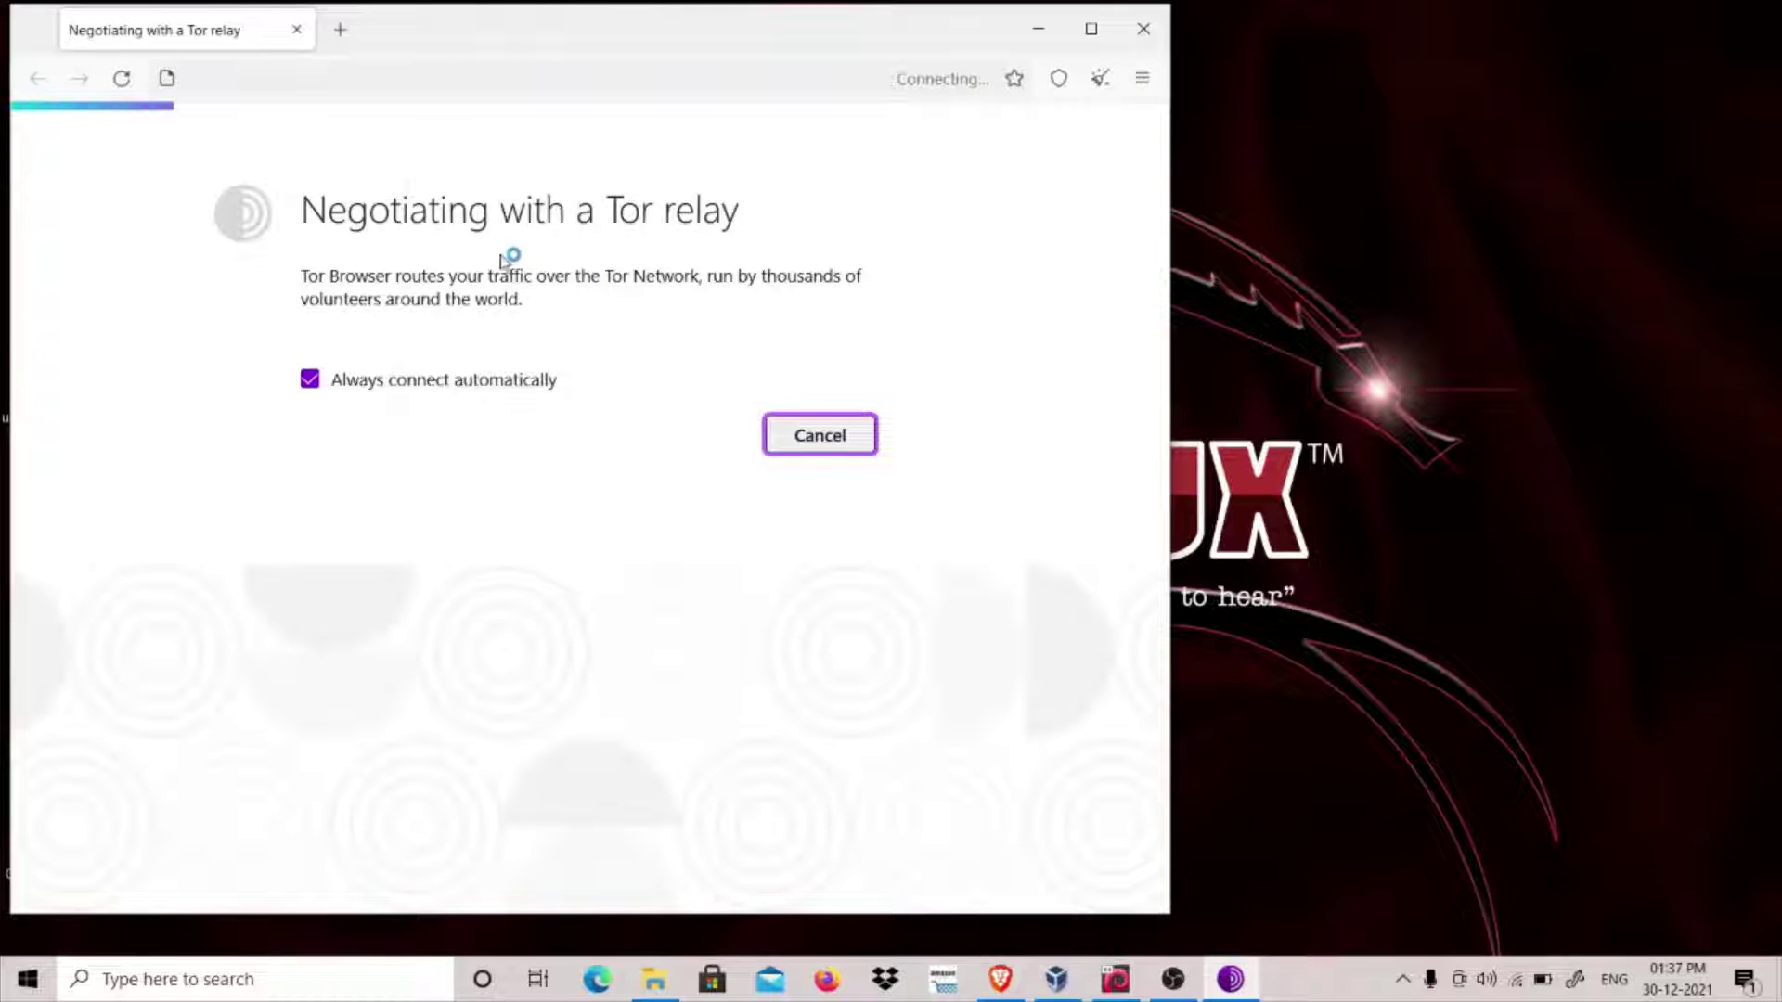
left_click(1099, 37)
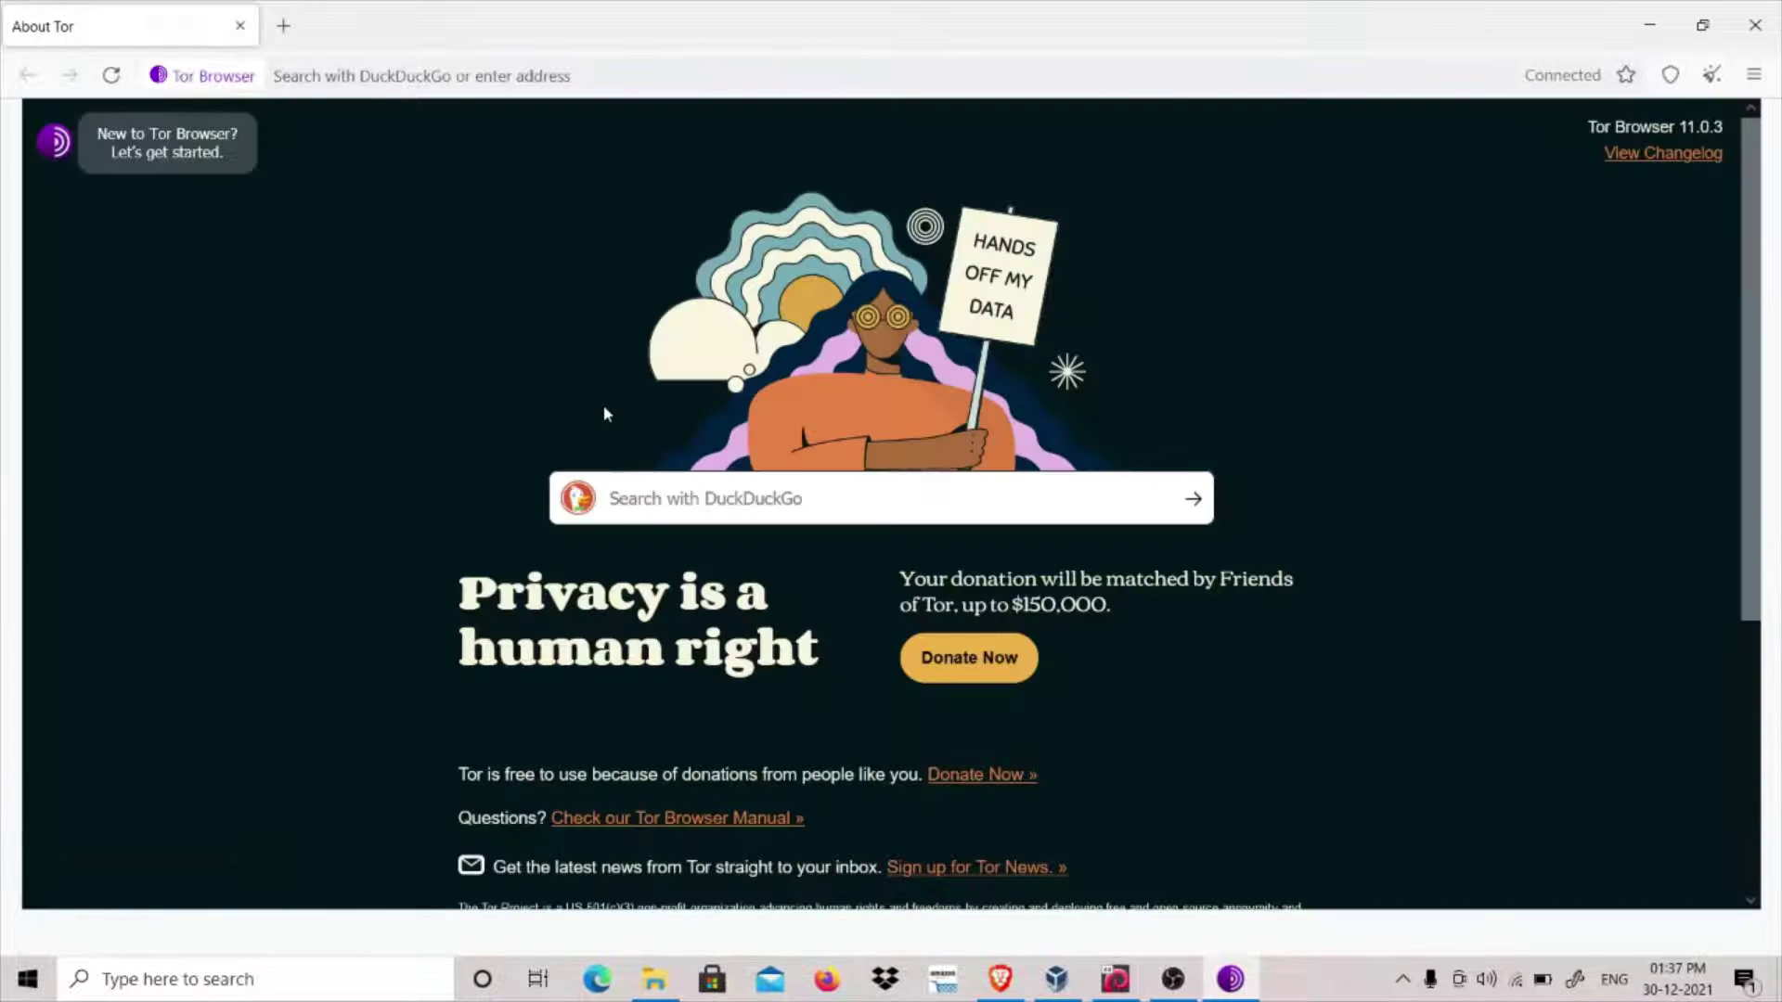
Load check.torproject.org in a new tab to verify the Tor connection
left_click(283, 25)
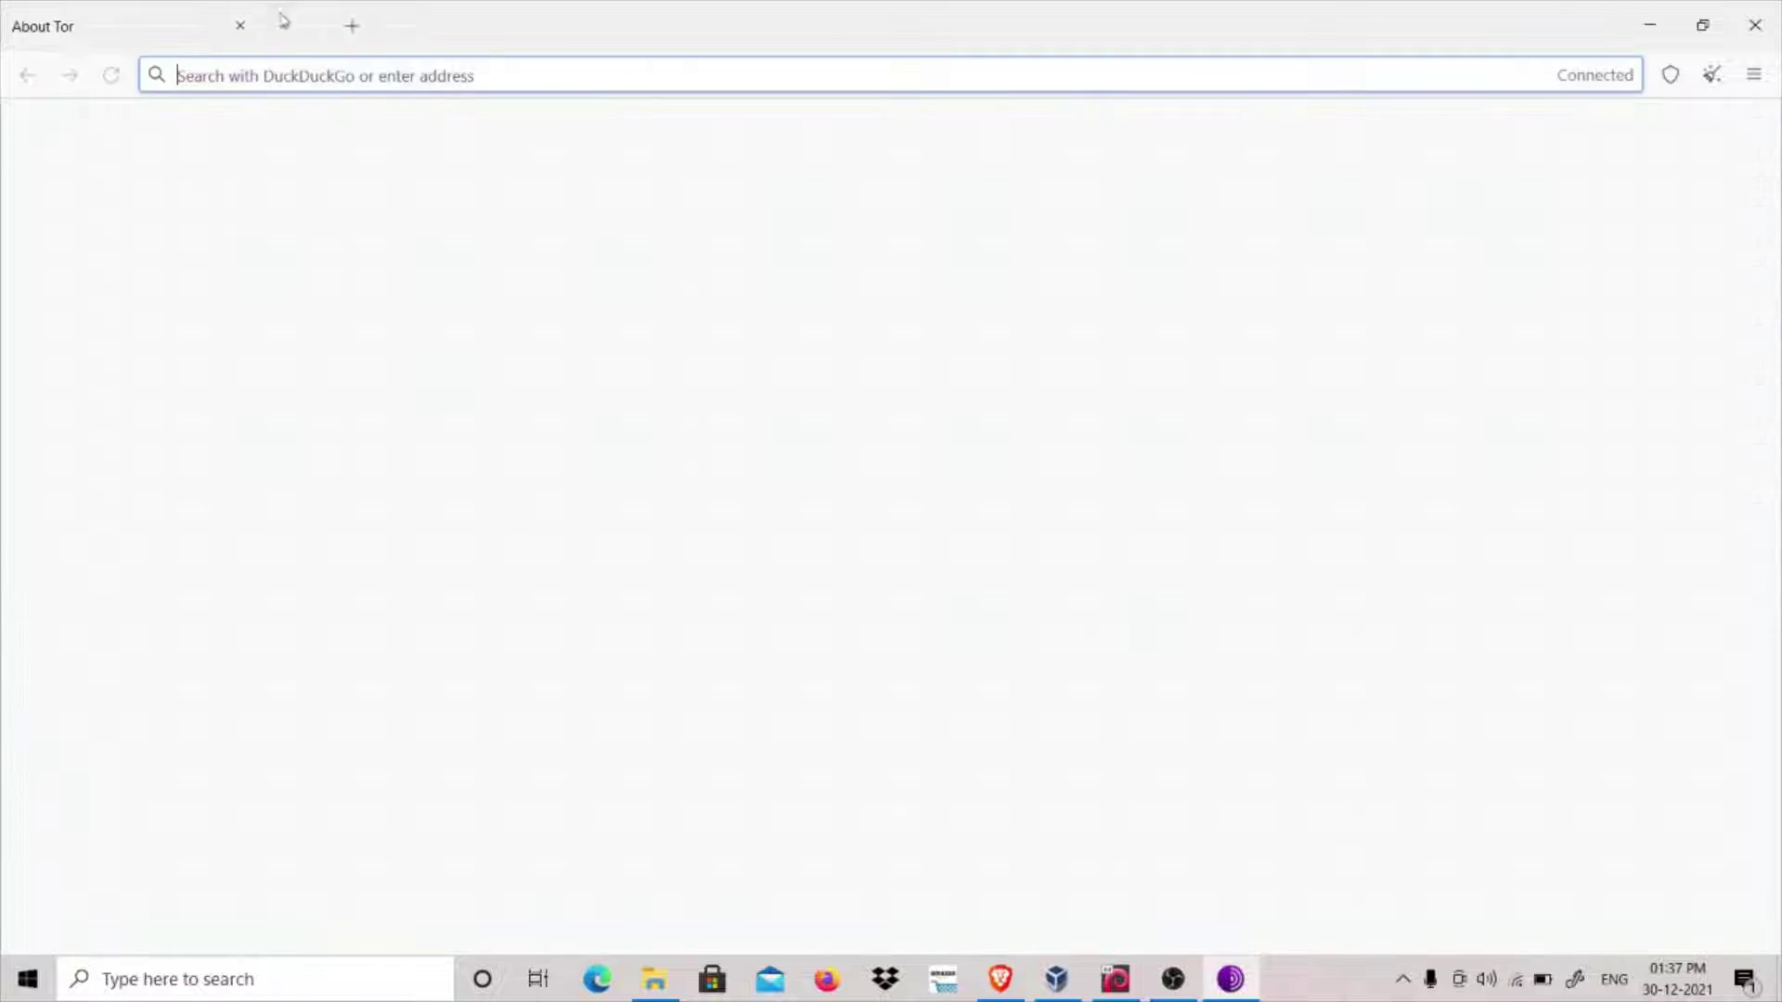
type("check.torproject.org")
key("Return")
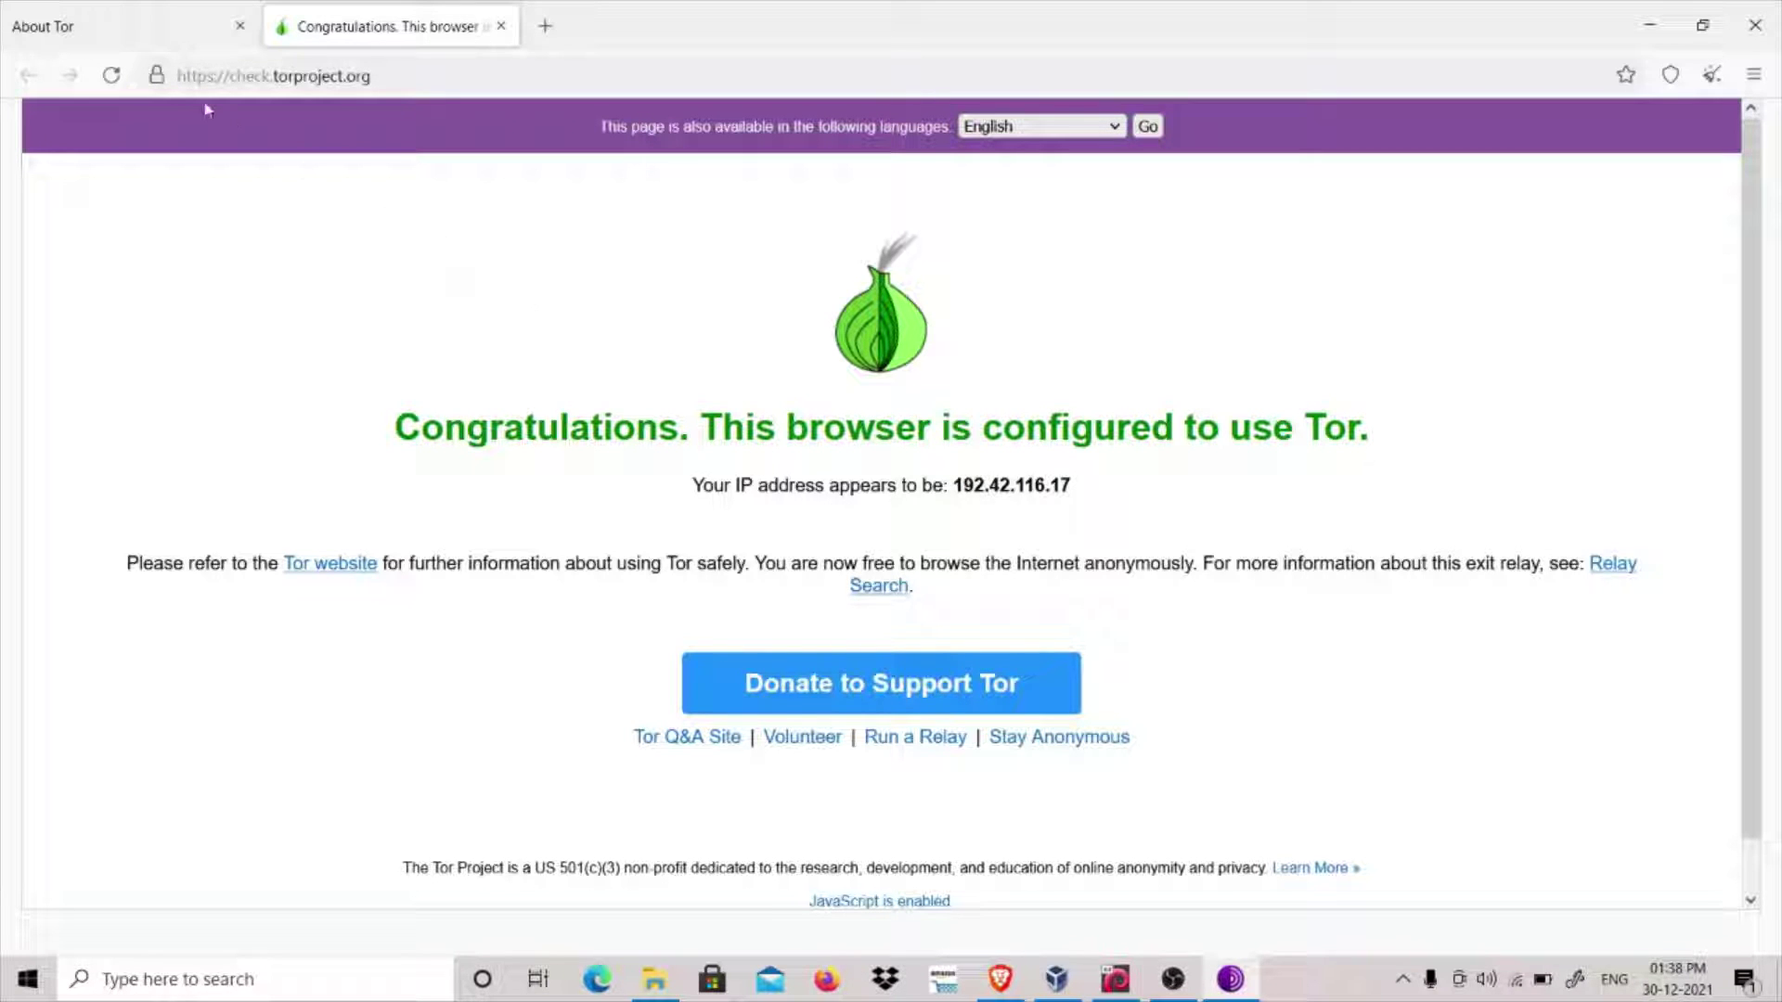
Examine the Tor circuit in the site information for check.torproject.org, including its guard and relay countries
left_click(161, 82)
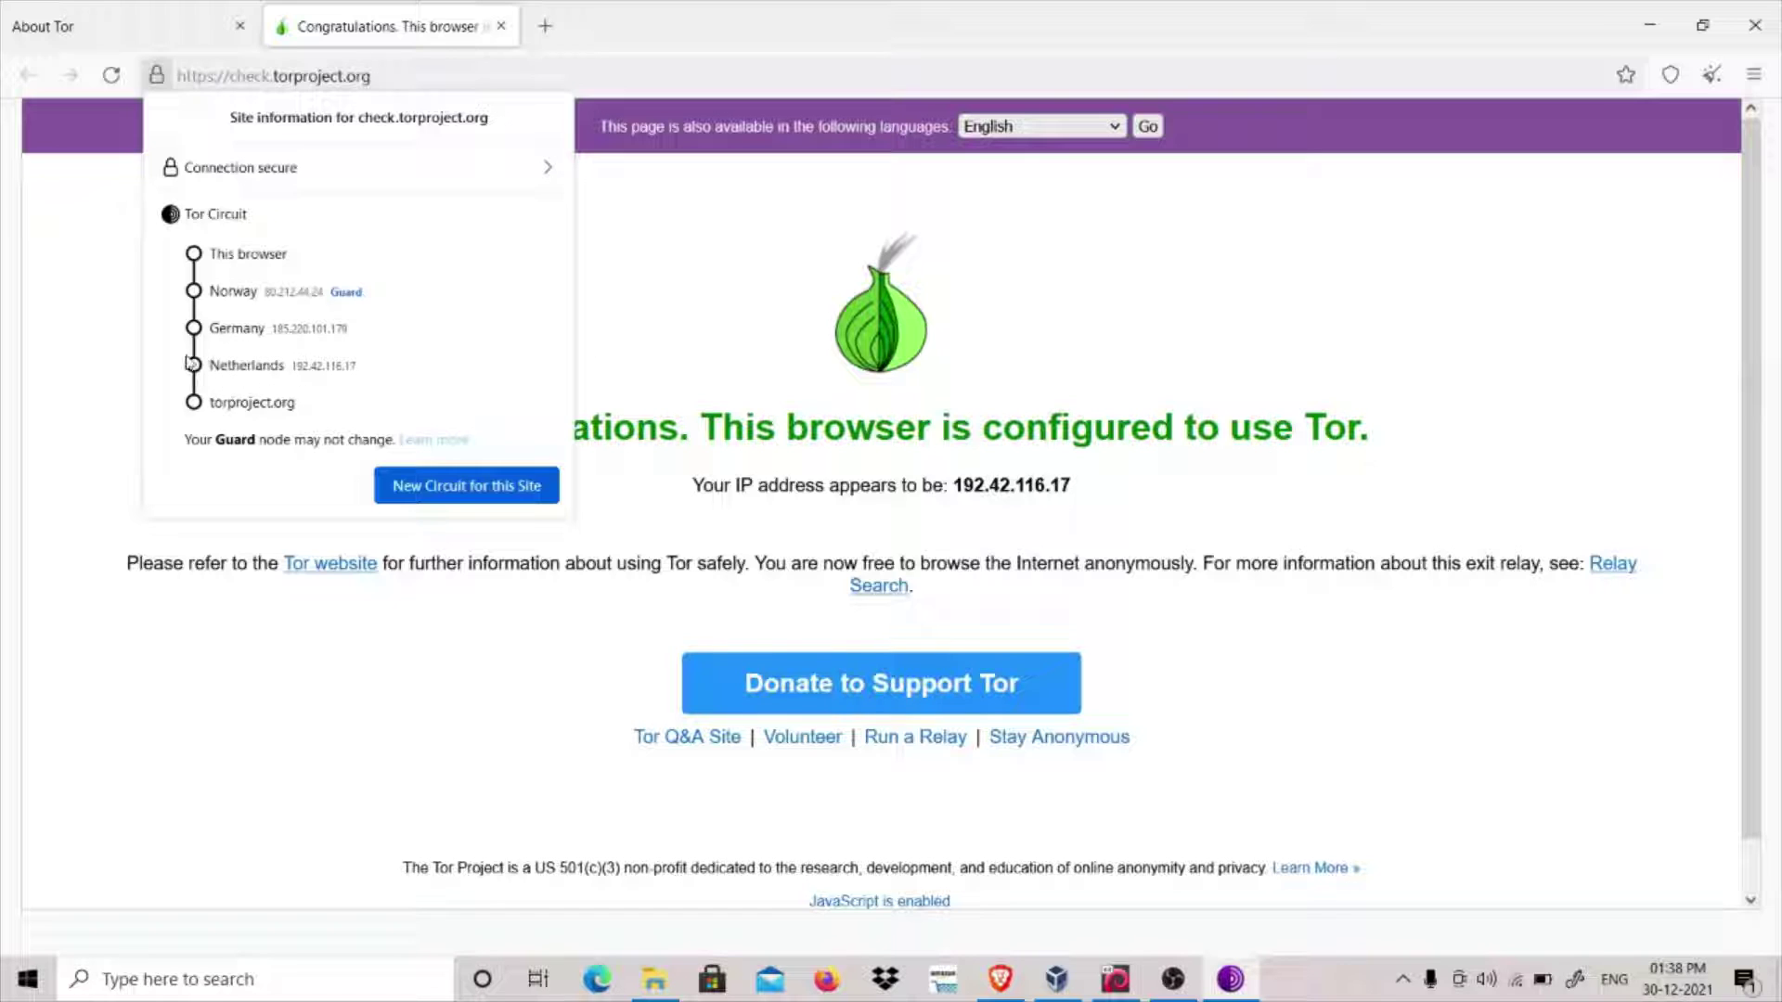
mouse_move(310, 406)
left_click(670, 292)
left_click(156, 78)
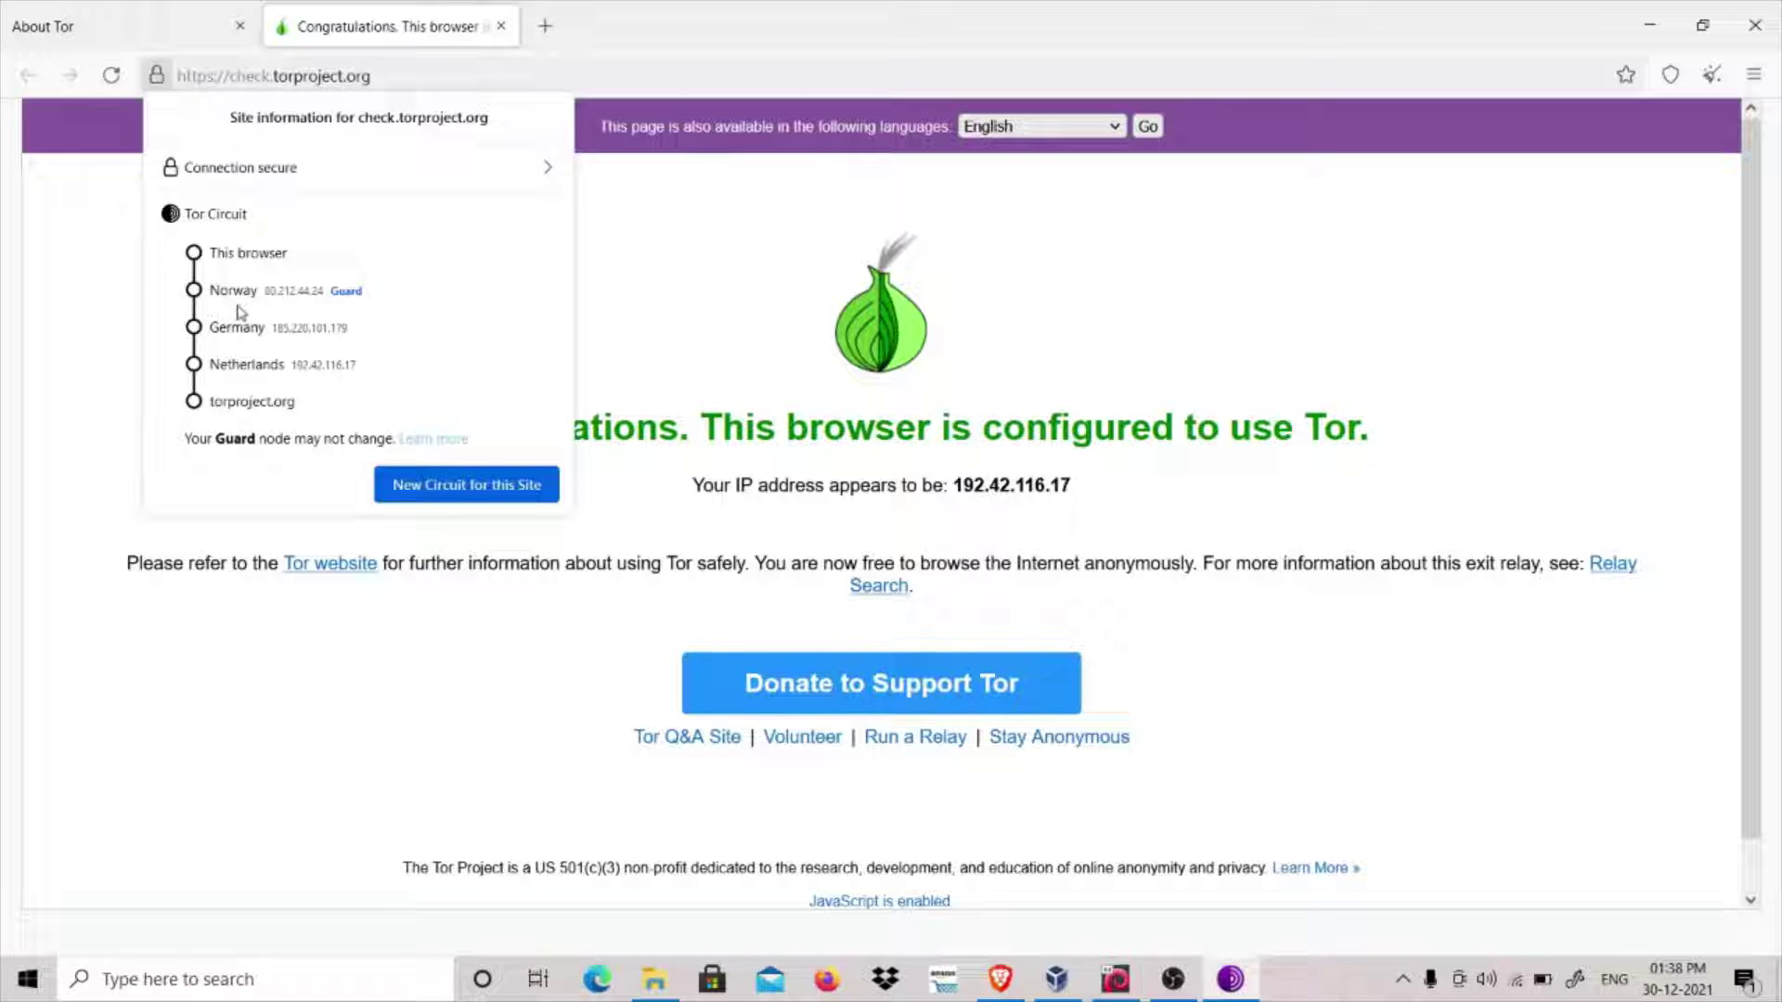
left_click(700, 299)
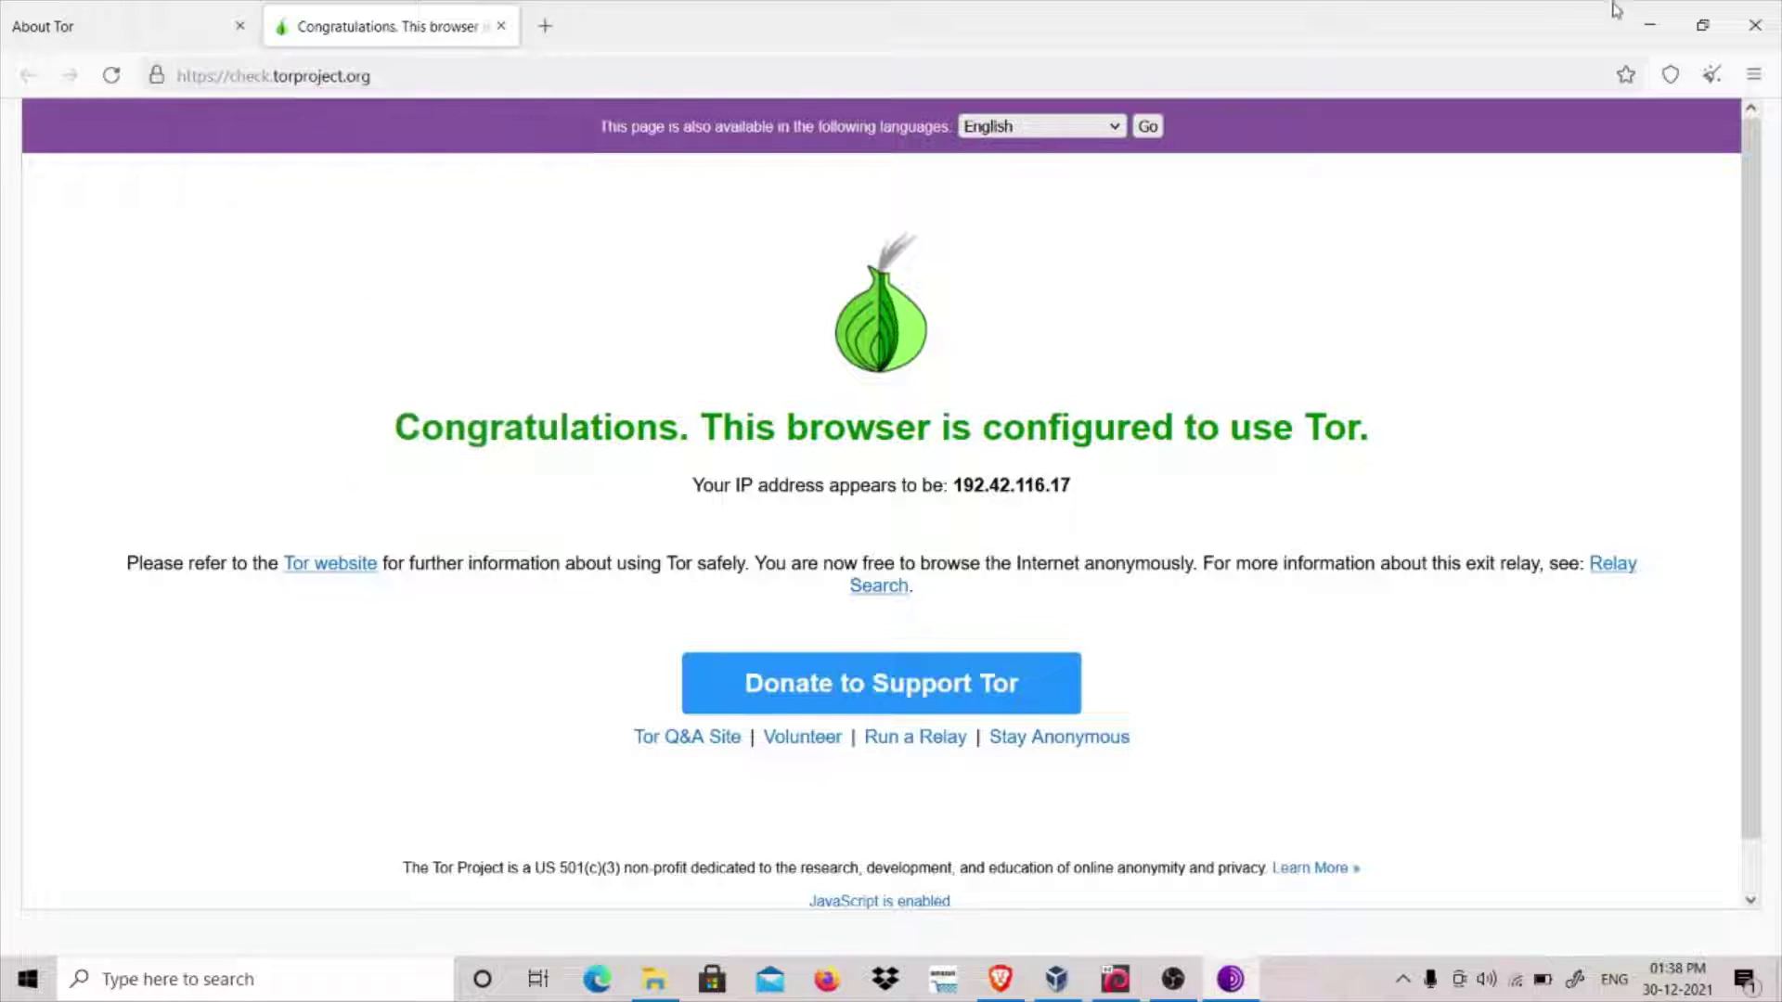
Open the torrc file from the desktop folder Tor Browser\Browser\TorBrowser\Data\Tor in Notepad
left_click(1649, 21)
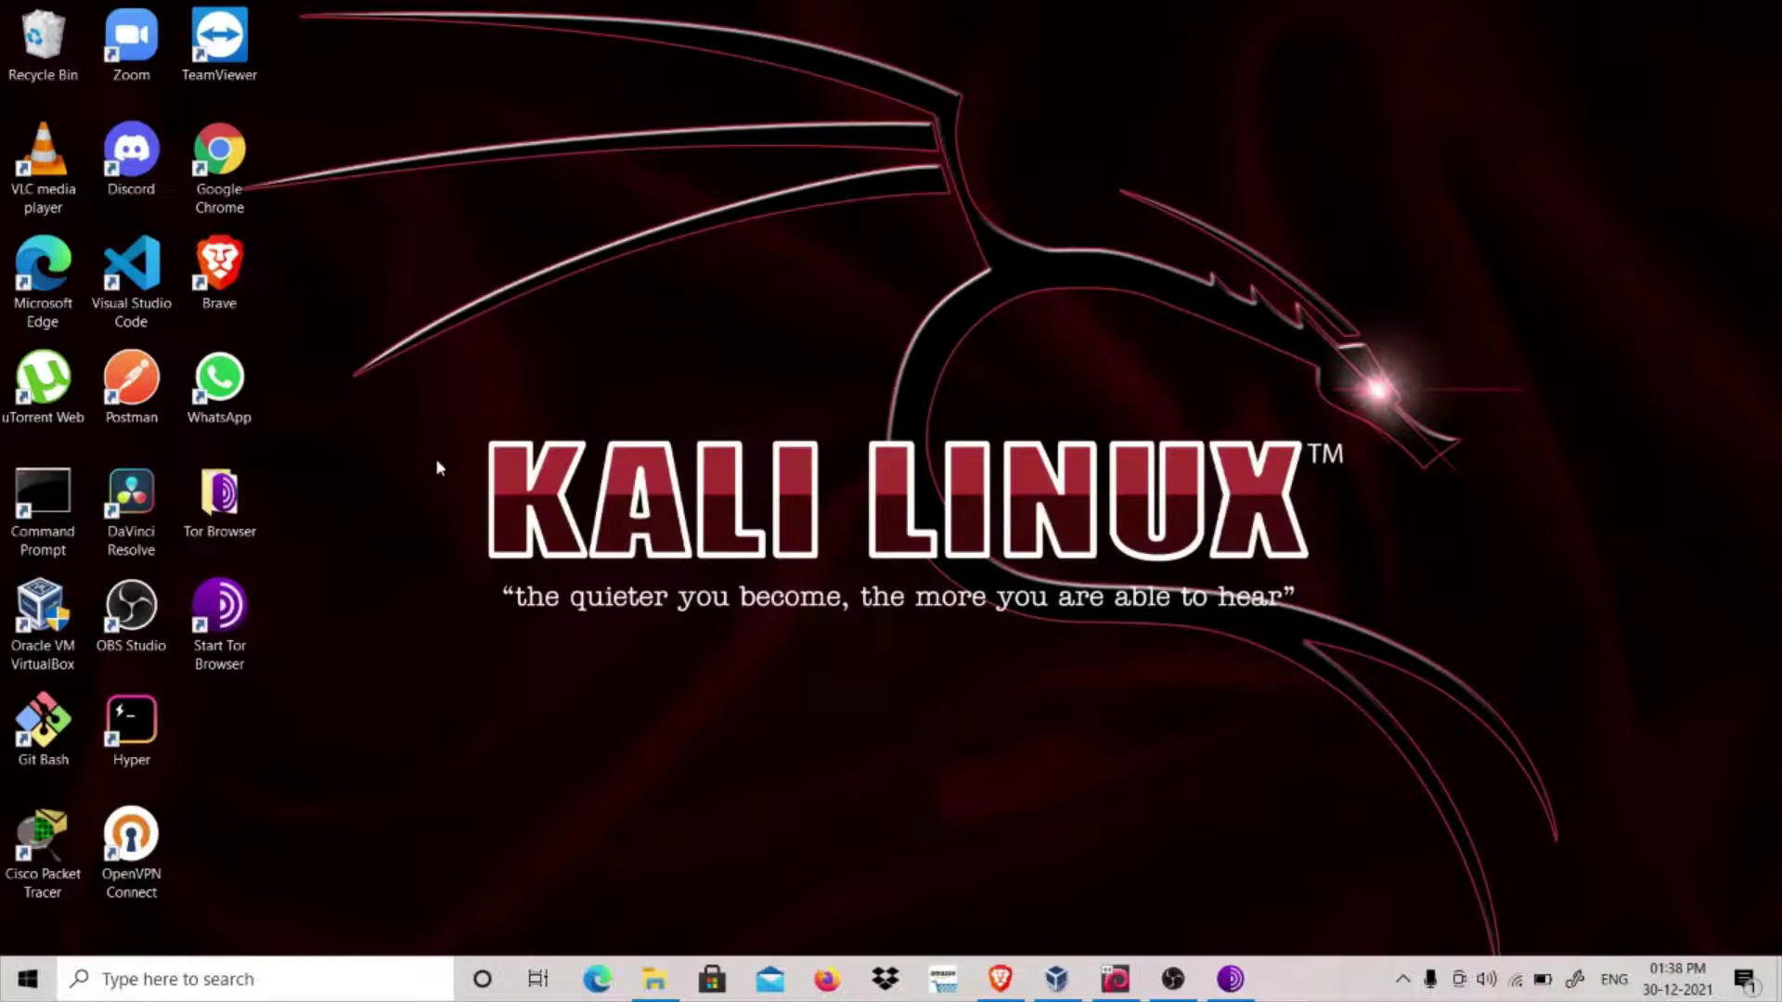
double_click(238, 499)
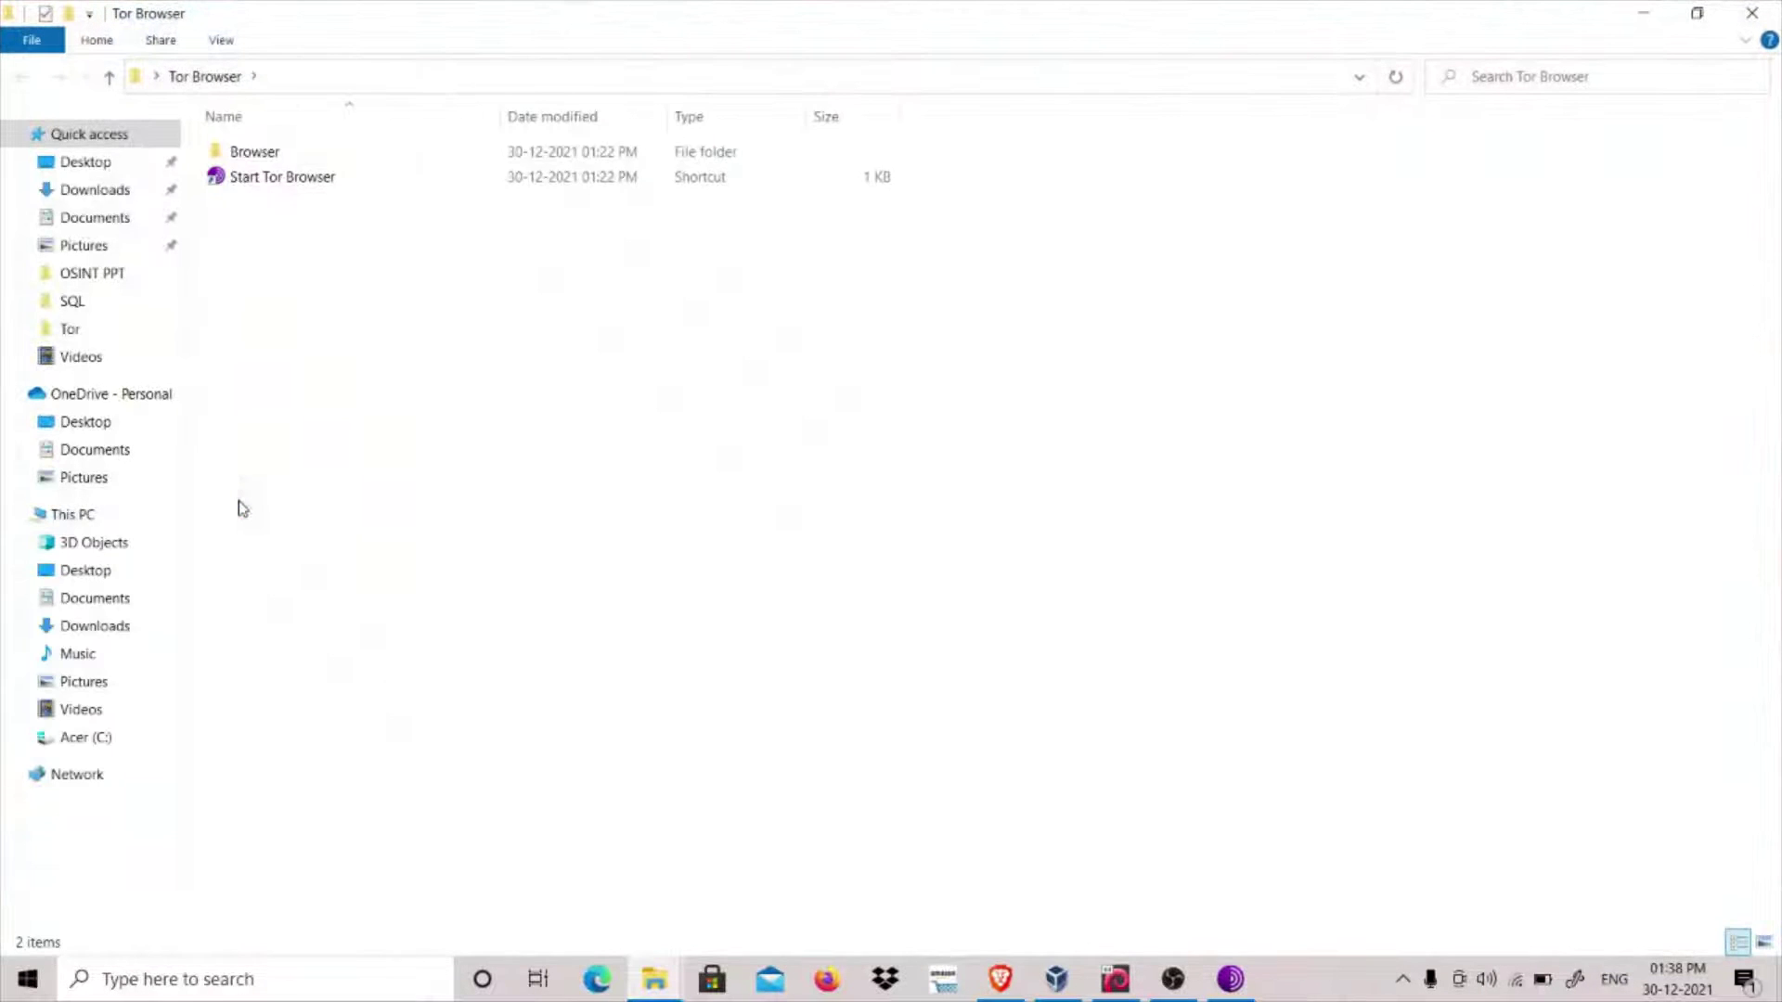
double_click(333, 154)
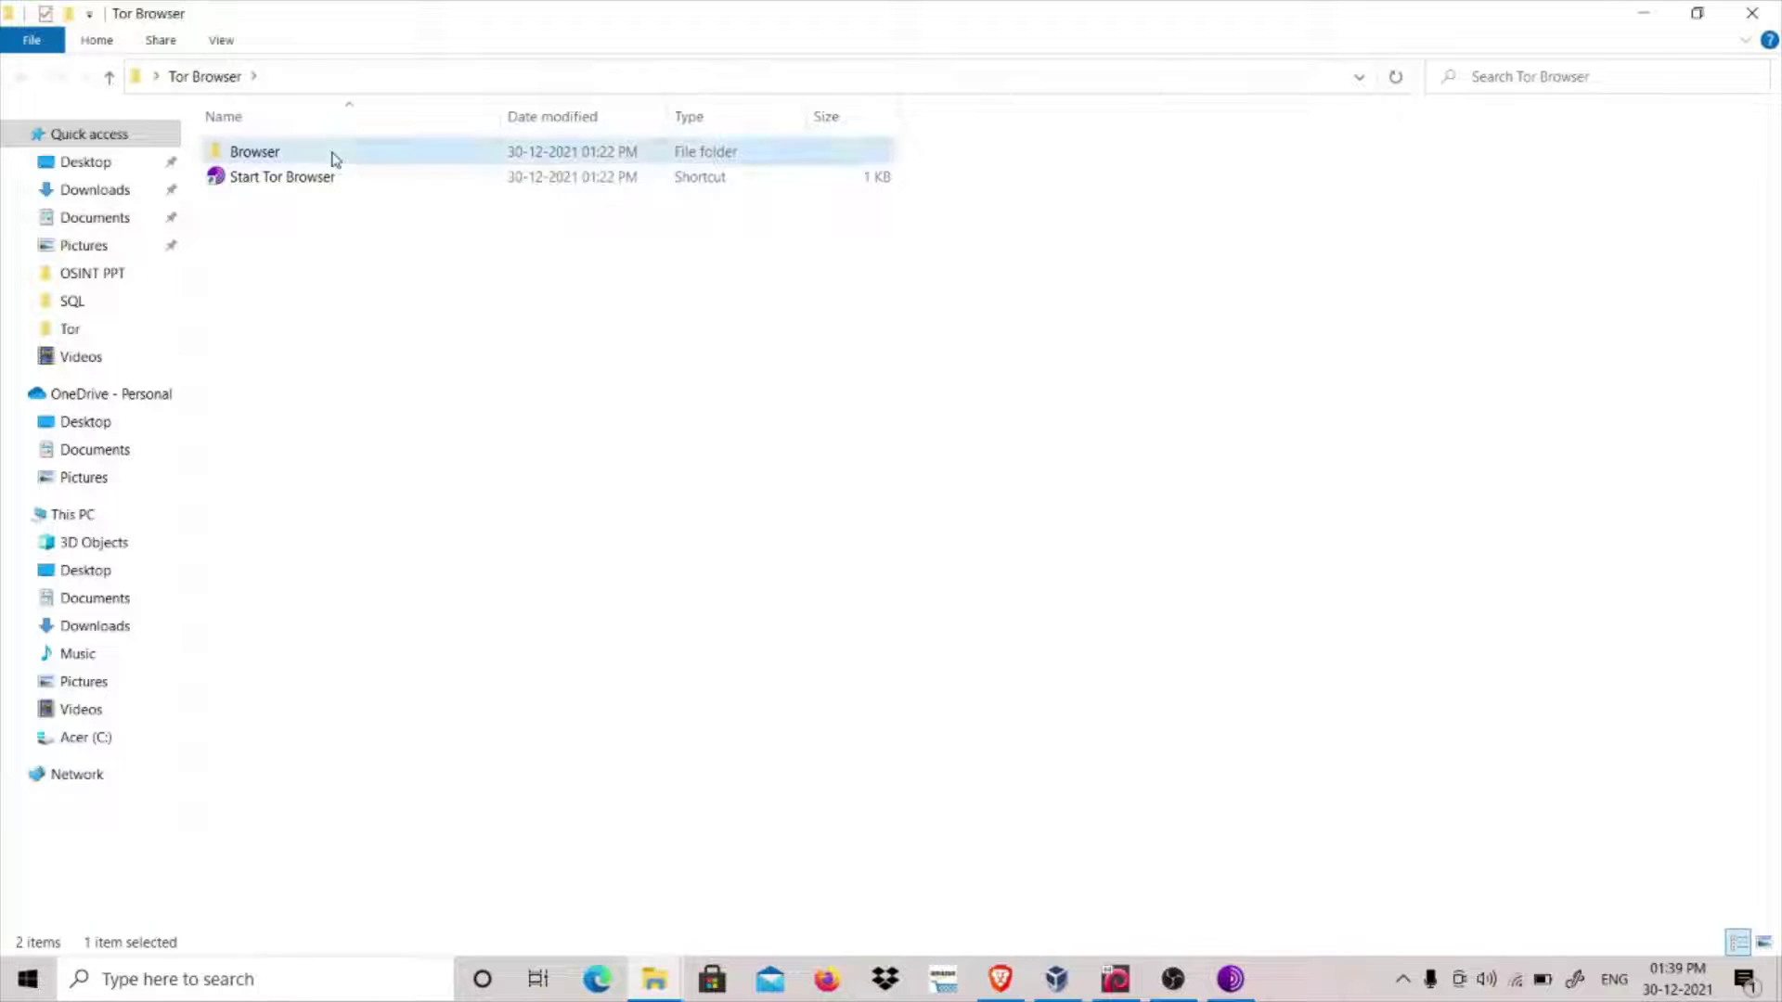
double_click(317, 226)
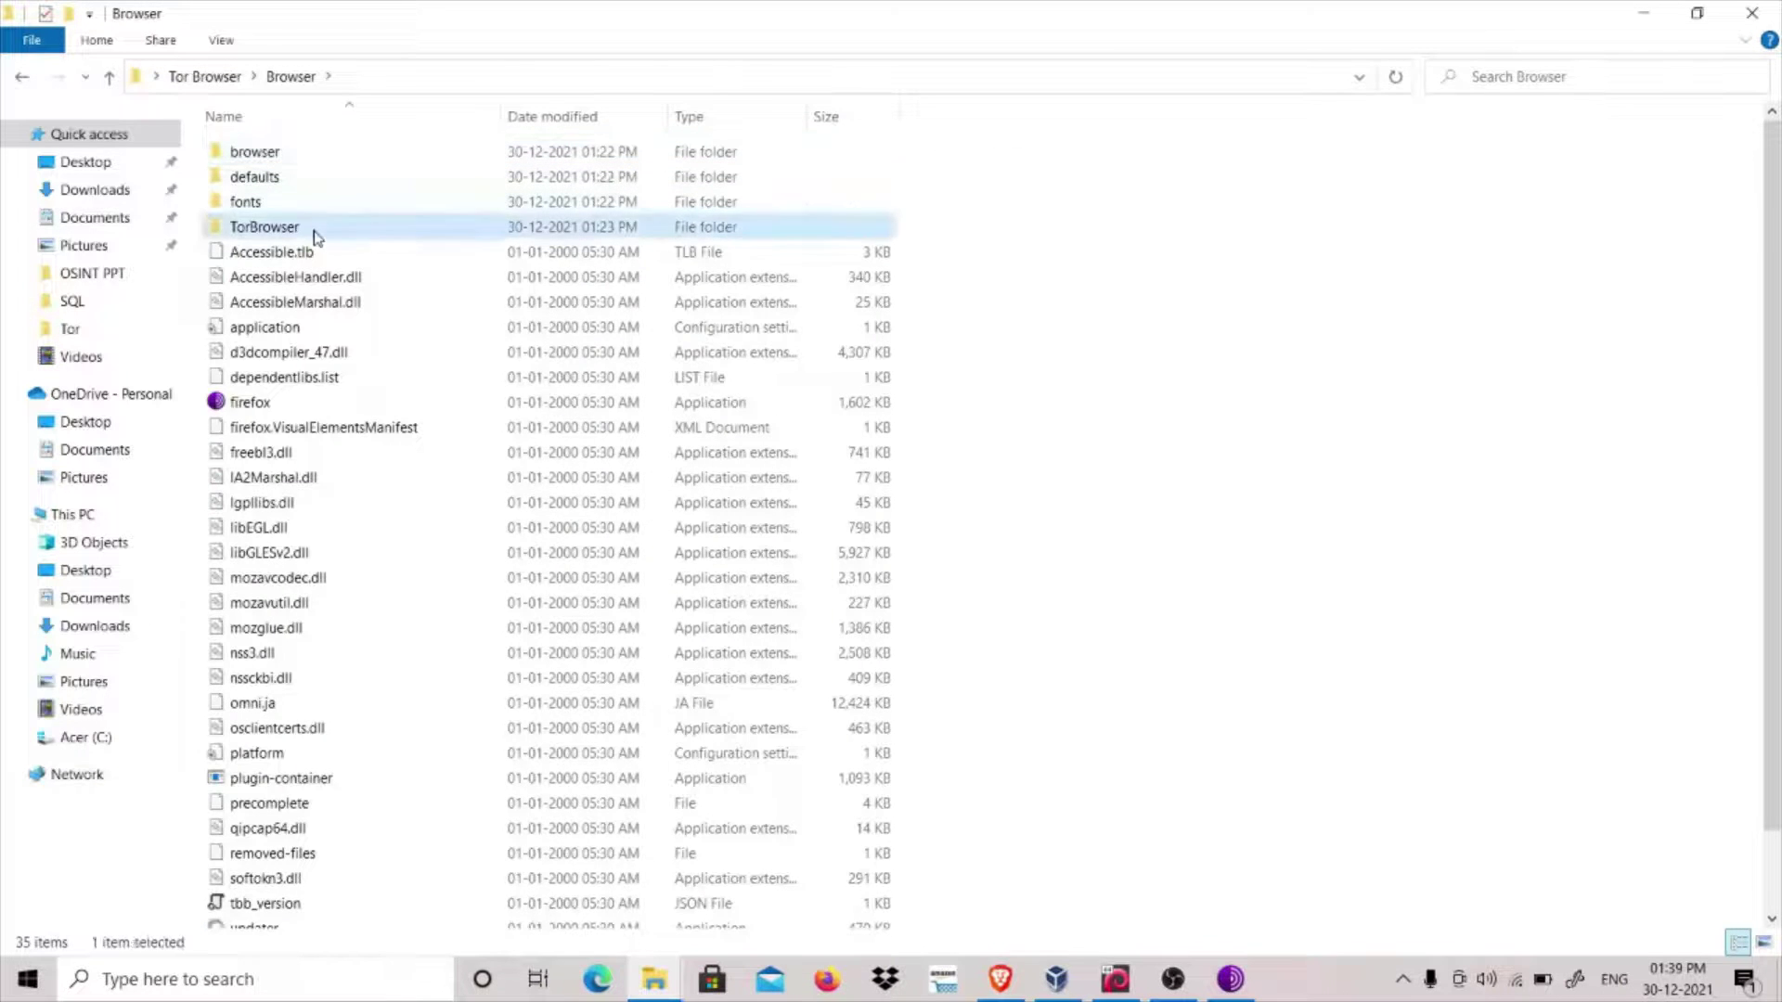
double_click(306, 154)
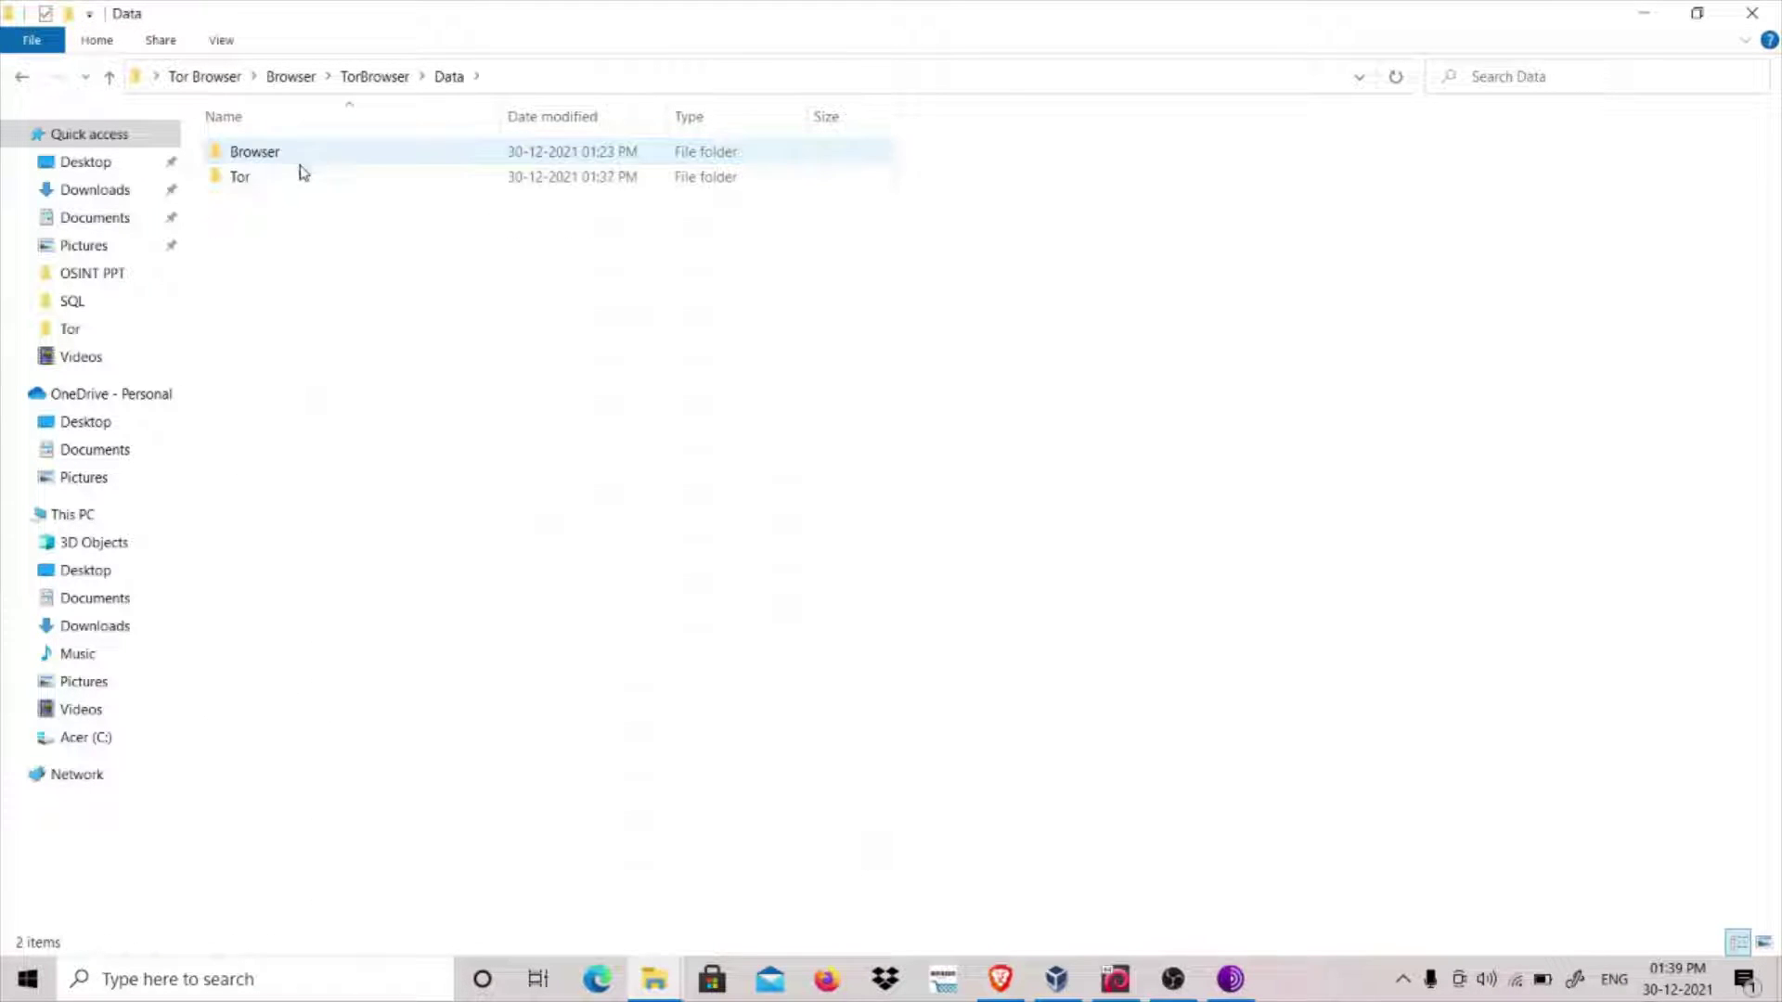
double_click(298, 180)
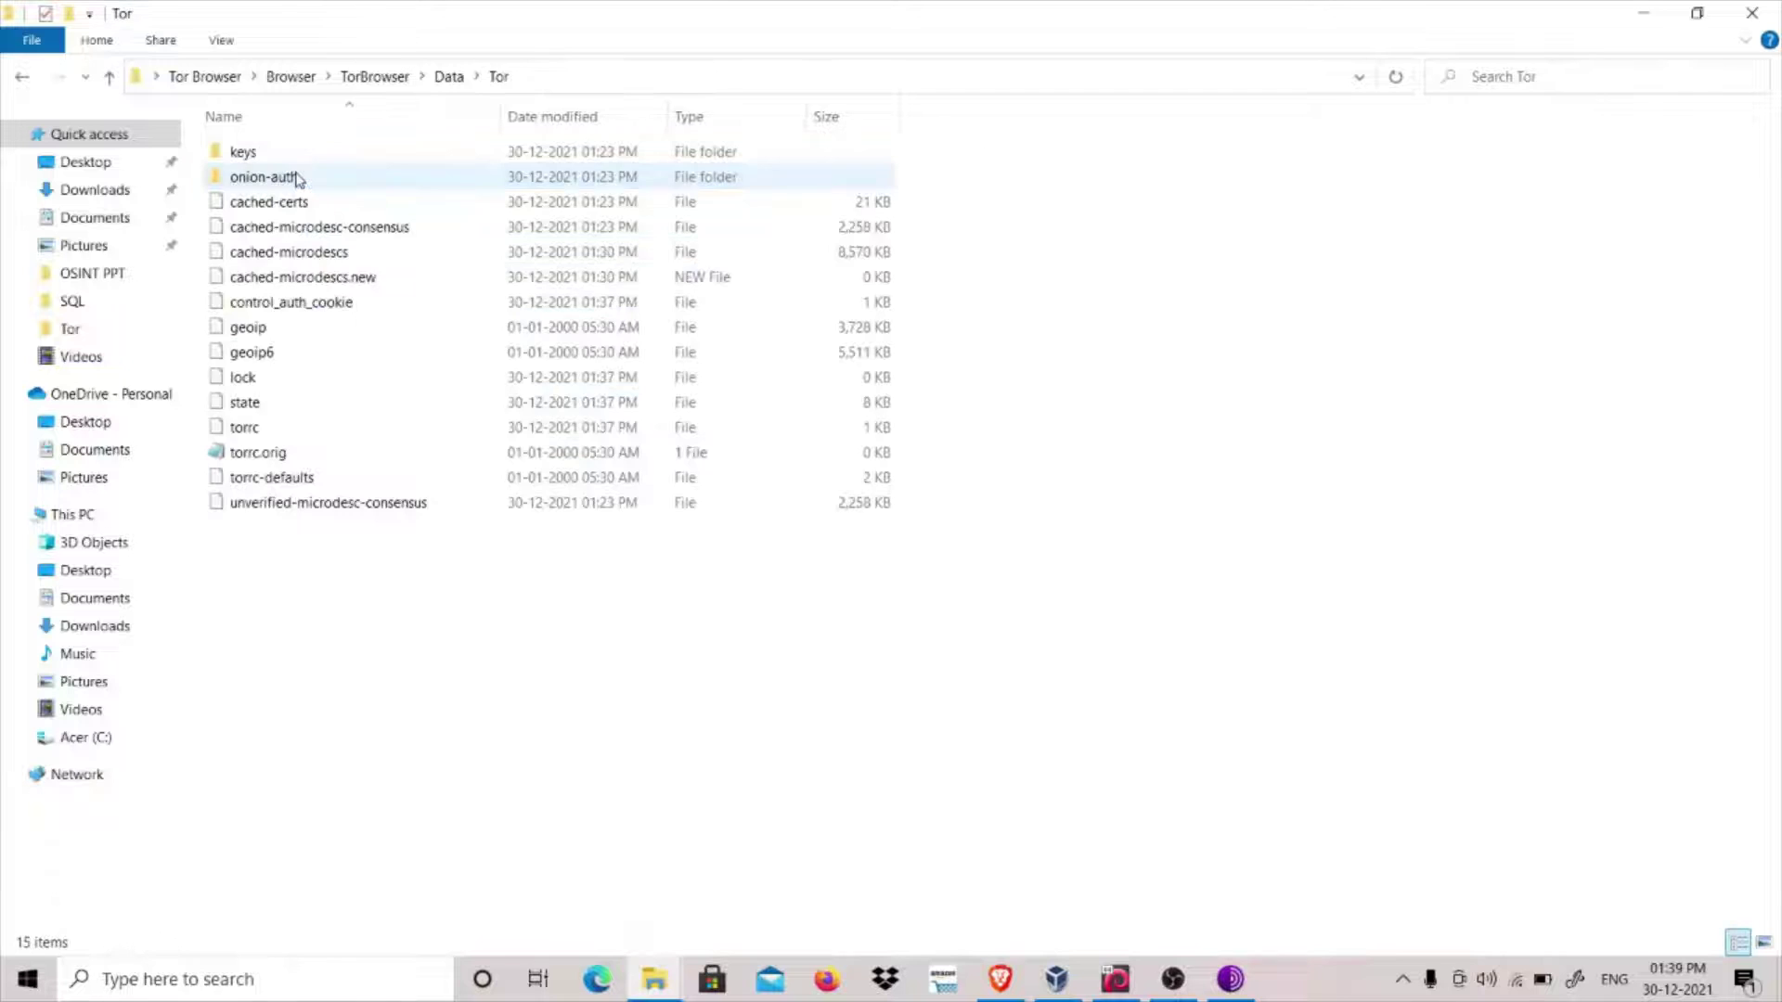
double_click(289, 433)
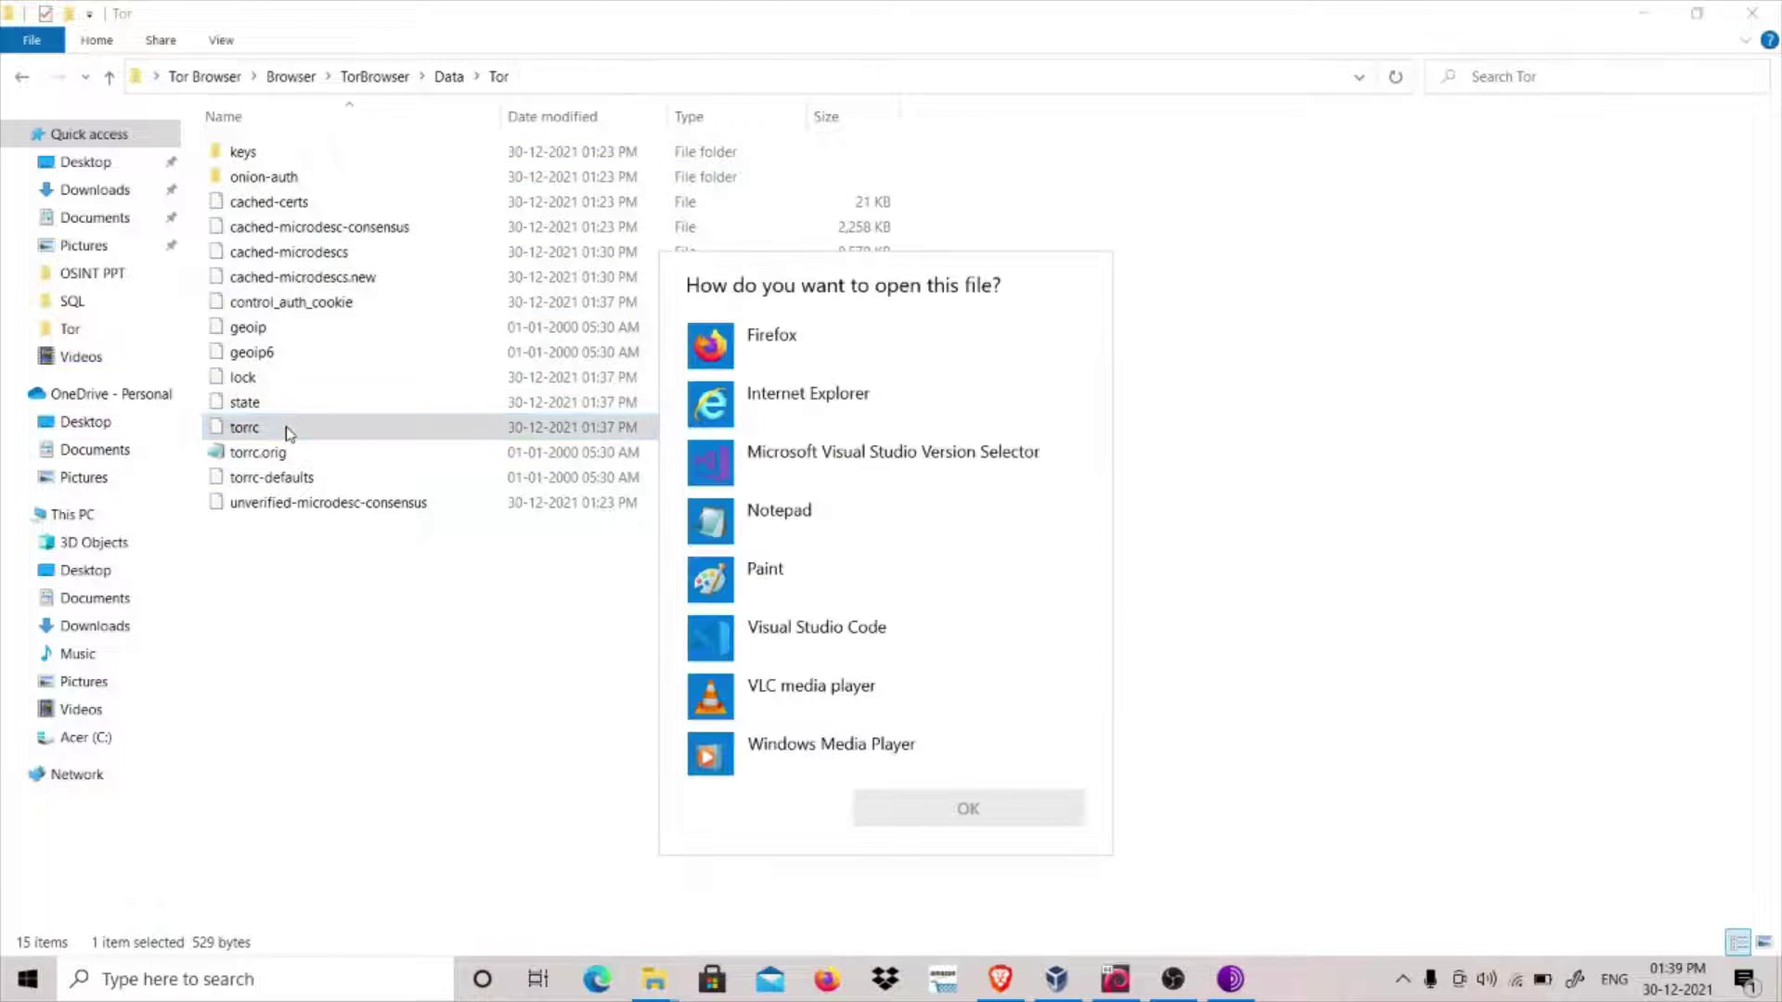
left_click(789, 510)
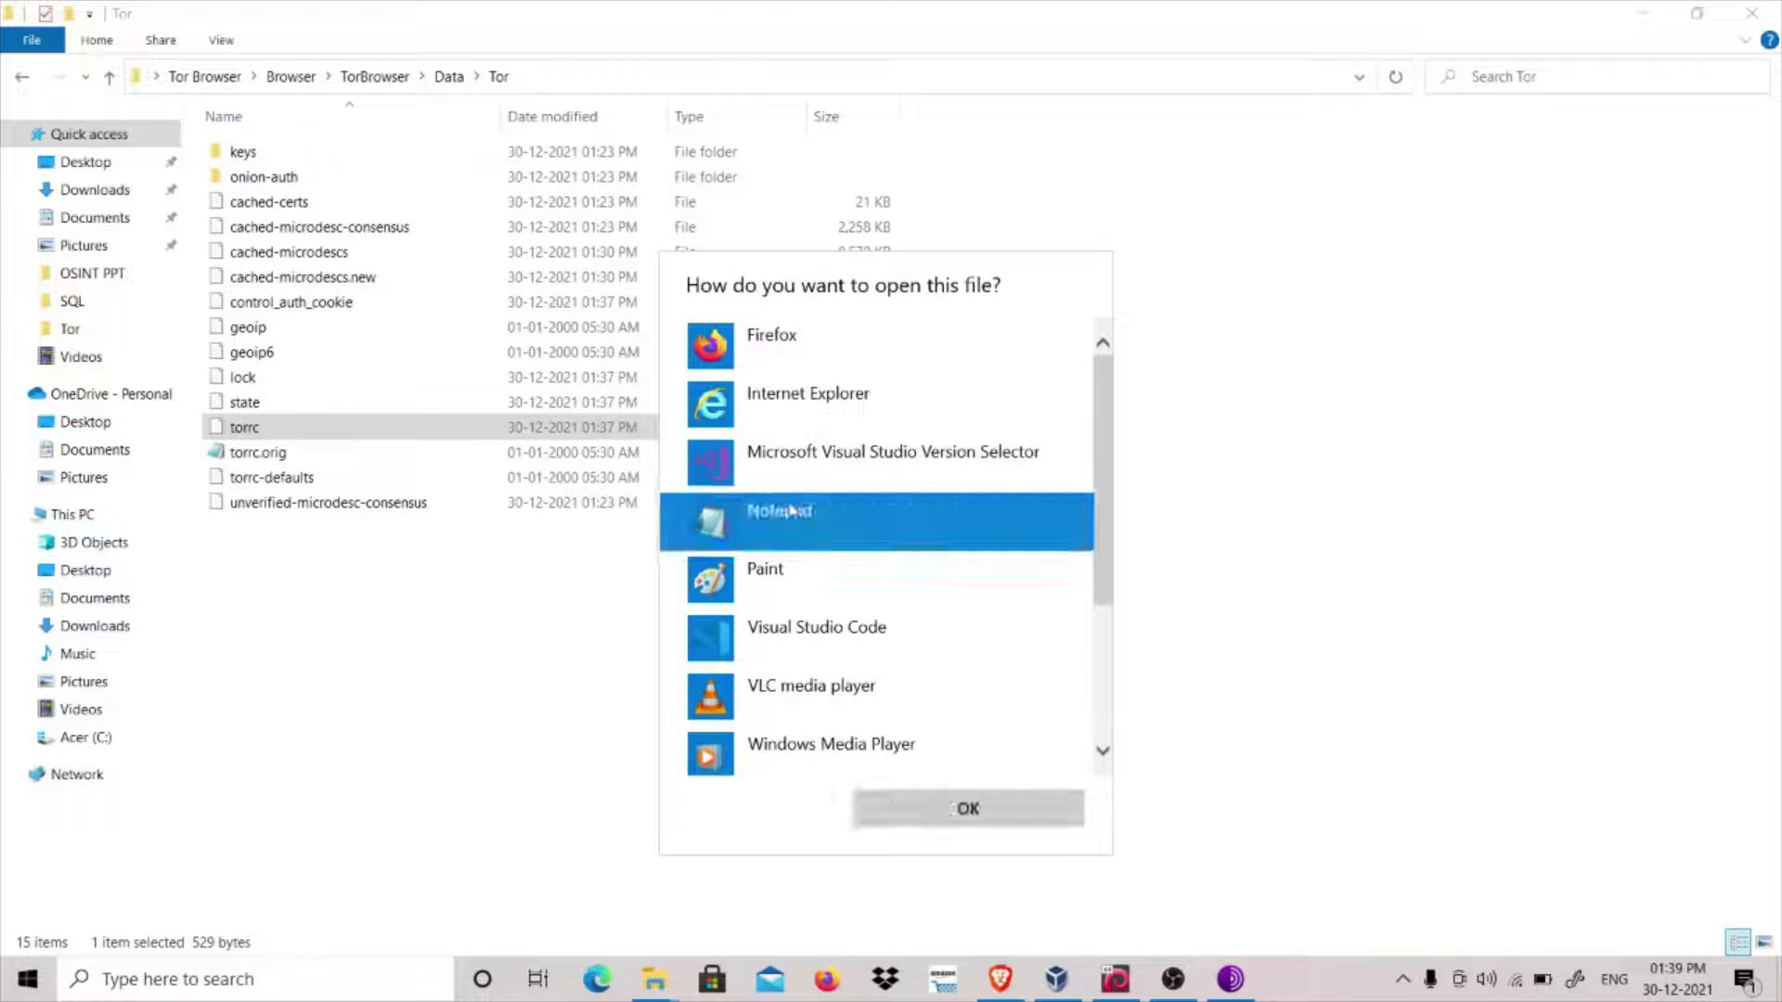
left_click(905, 825)
Add the line "EntryNodes {US} StrictNodes 1" below the GeoIPv6File entry in torrc, separated by a blank line
left_click(1329, 186)
key("Return")
type("EntryNodes {")
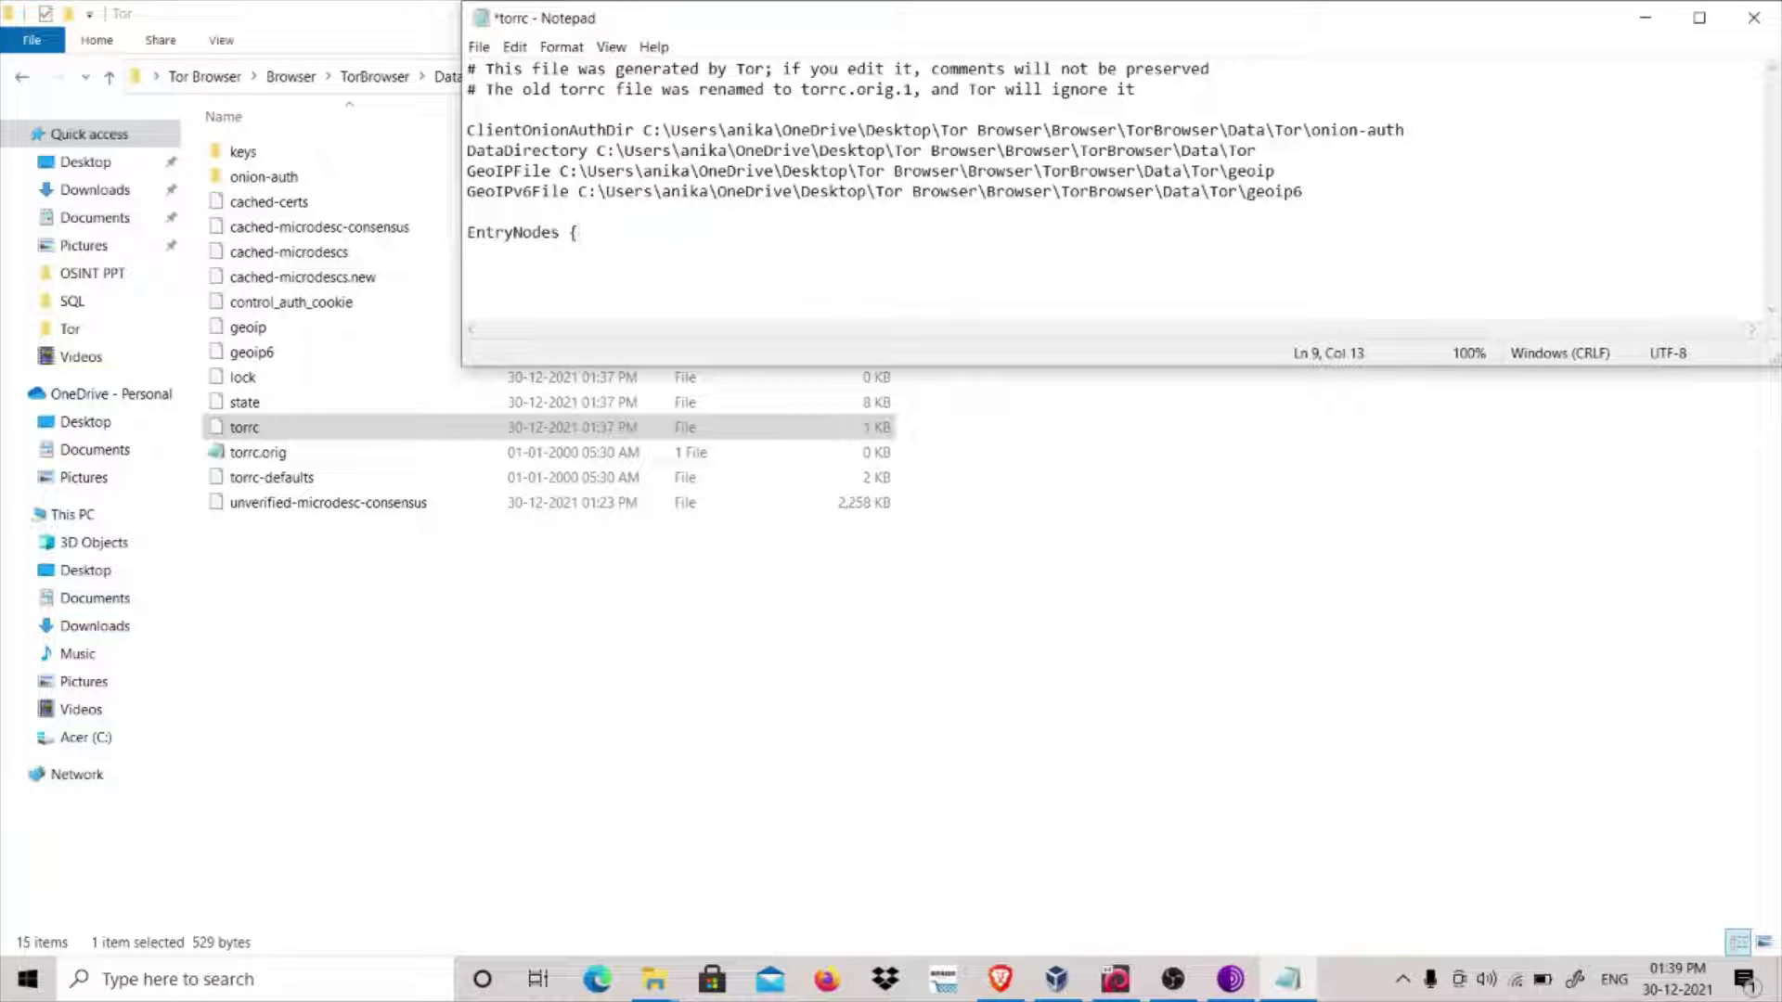
type("US}")
type("StrictNodes 1")
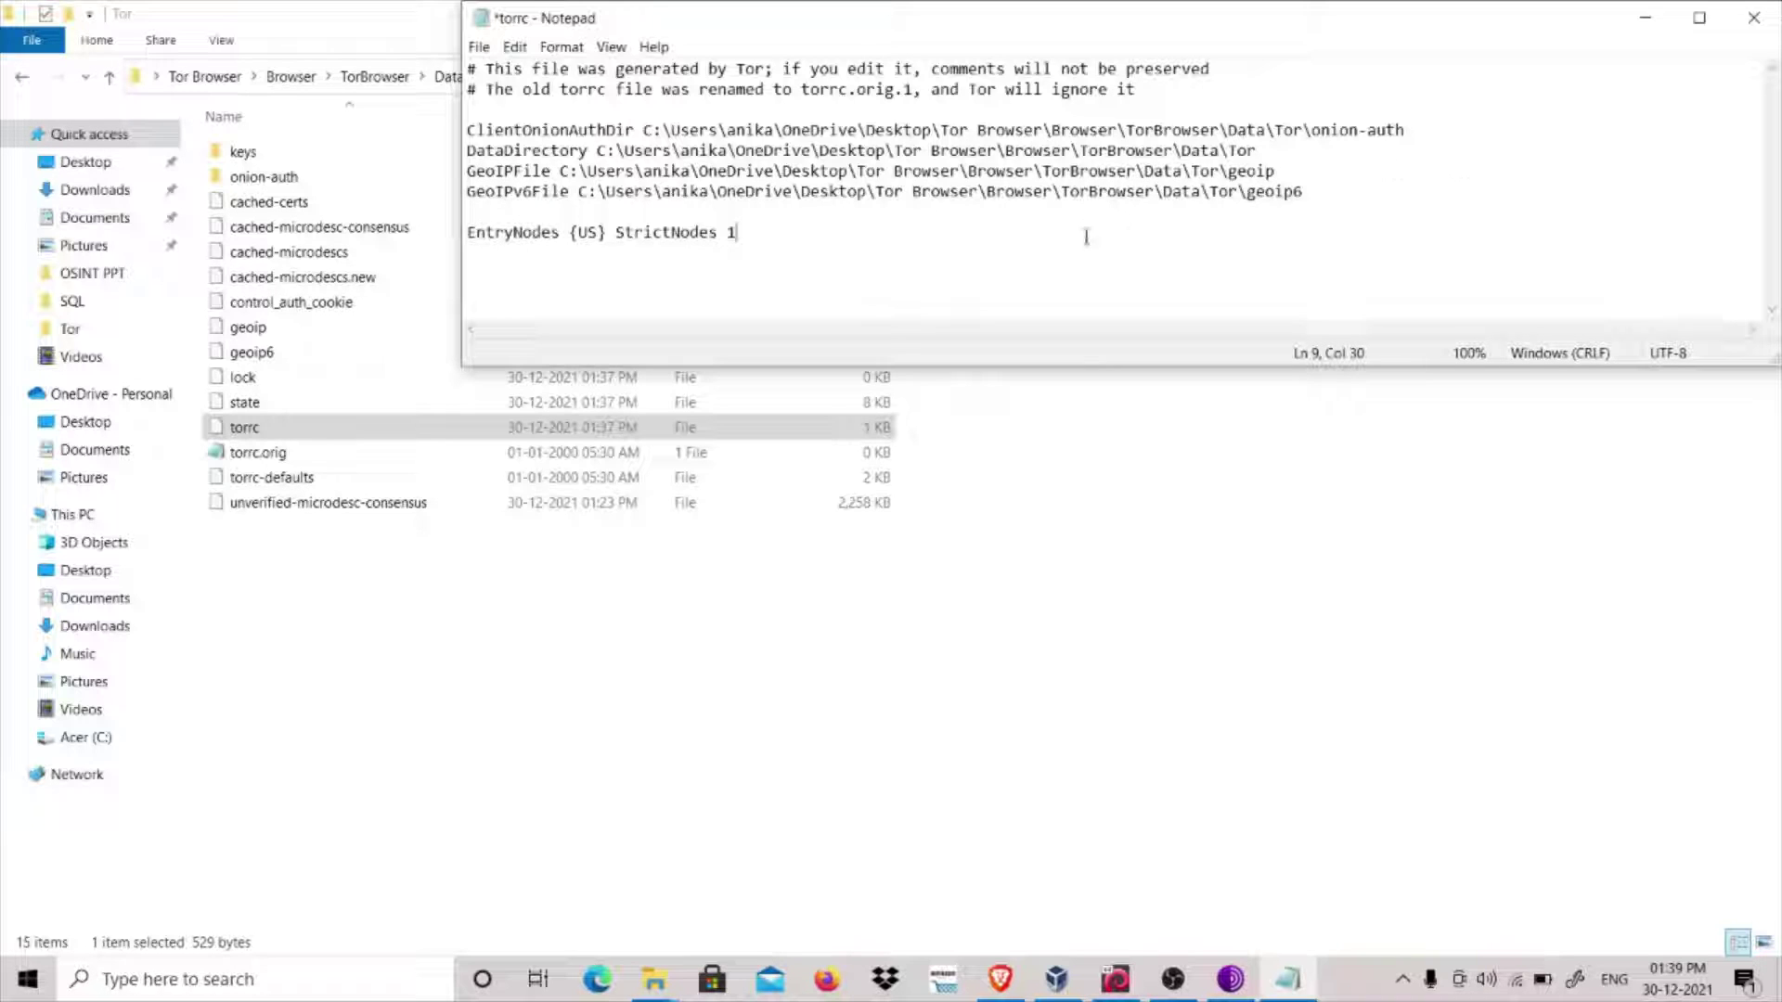
Try the value 0 for StrictNodes and set it back to 1
key("BackSpace")
type("0")
key("BackSpace")
type("1")
Save and close the torrc file, and minimize the folder window
key("ctrl+s")
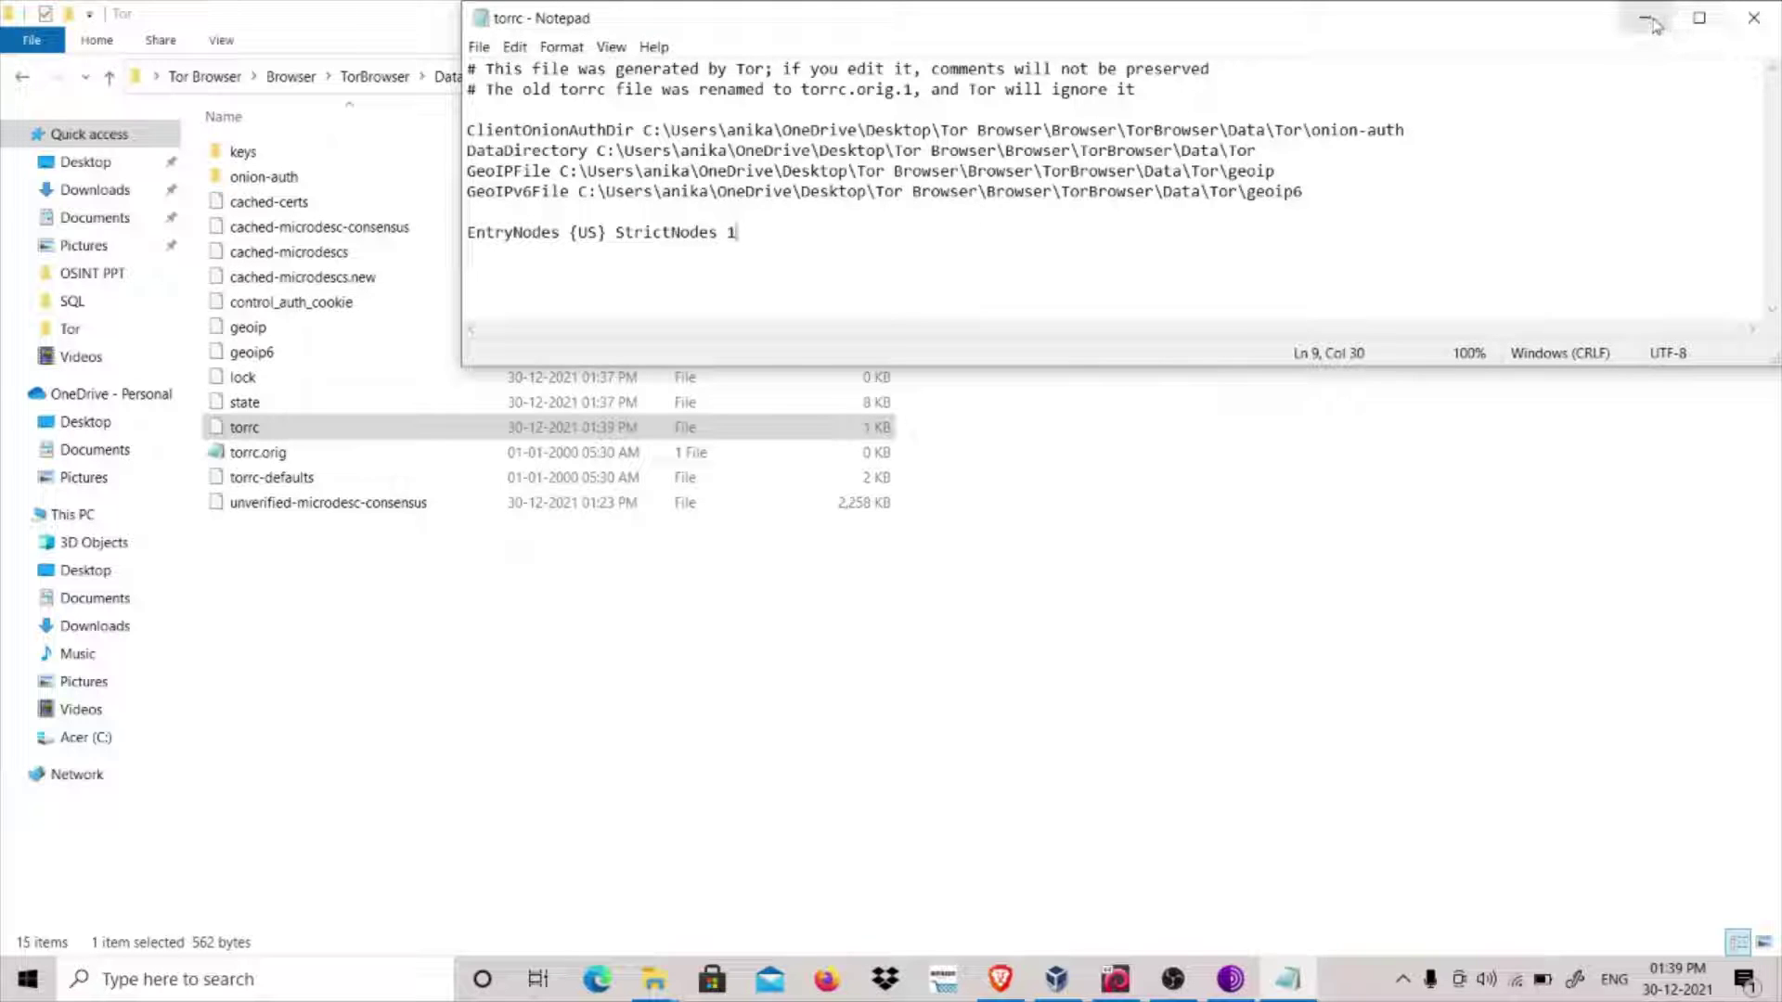
left_click(1752, 20)
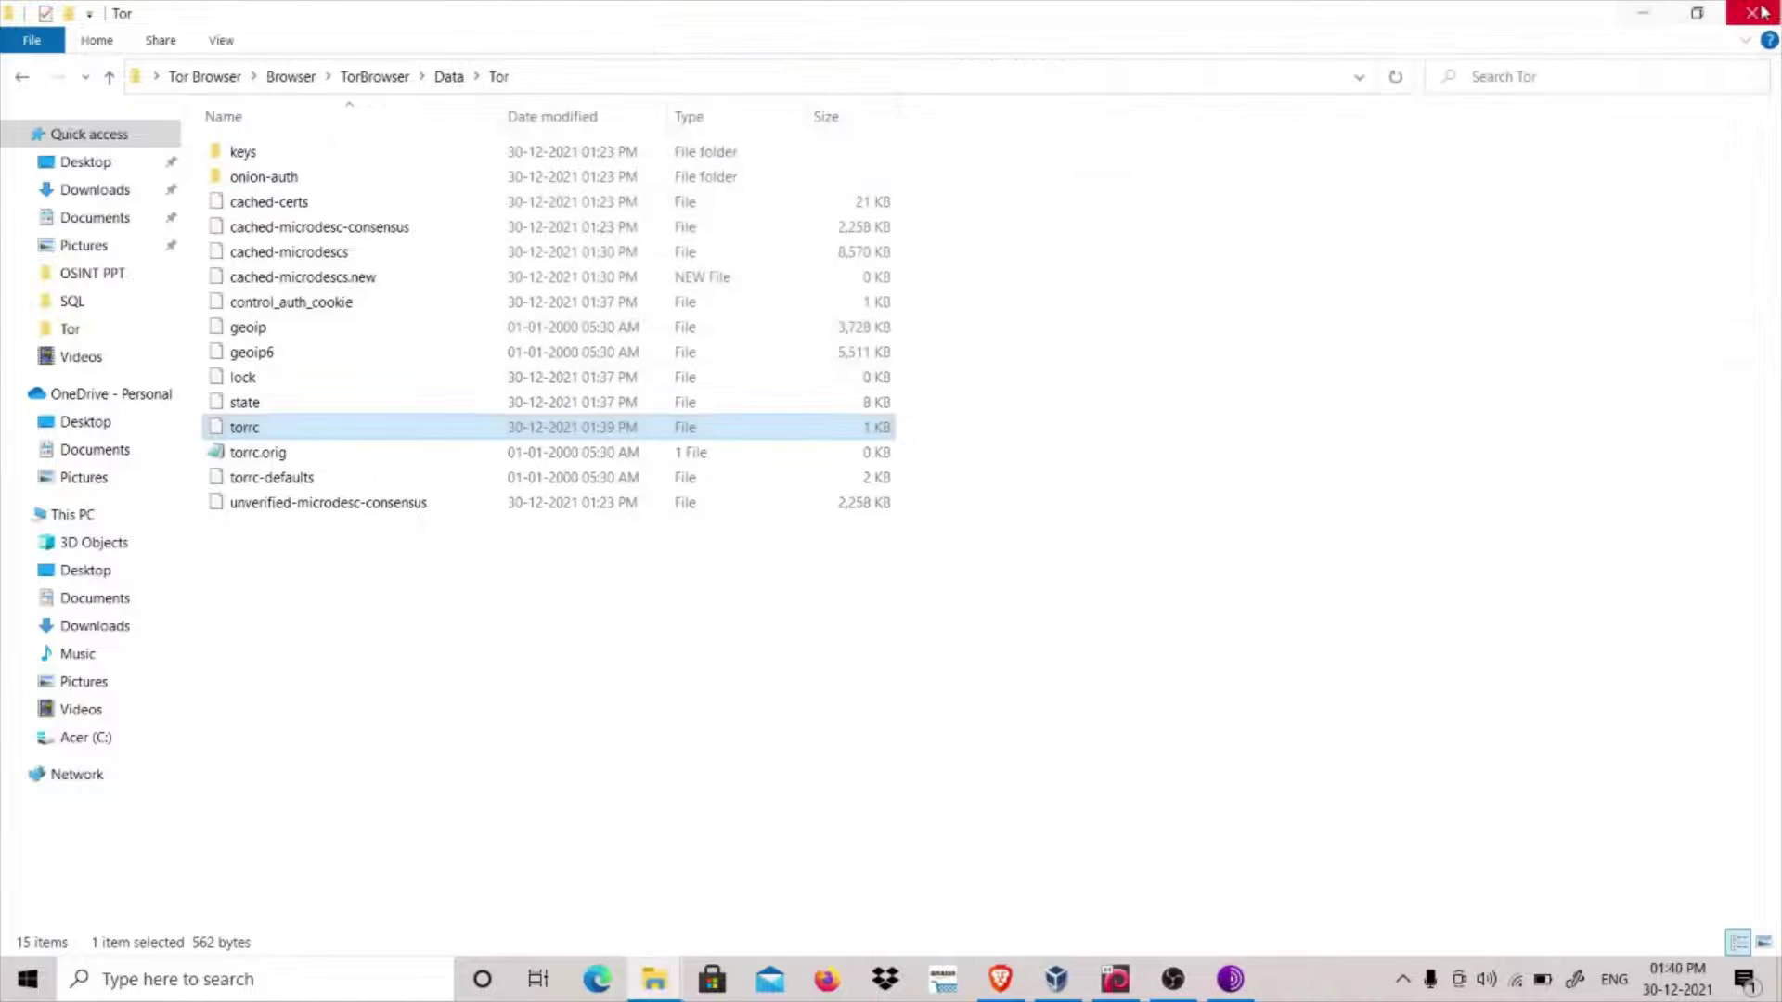
left_click(1645, 14)
Restart Tor Browser, closing all its open tabs, so that the edited torrc configuration is loaded
left_click(1231, 979)
left_click(1754, 25)
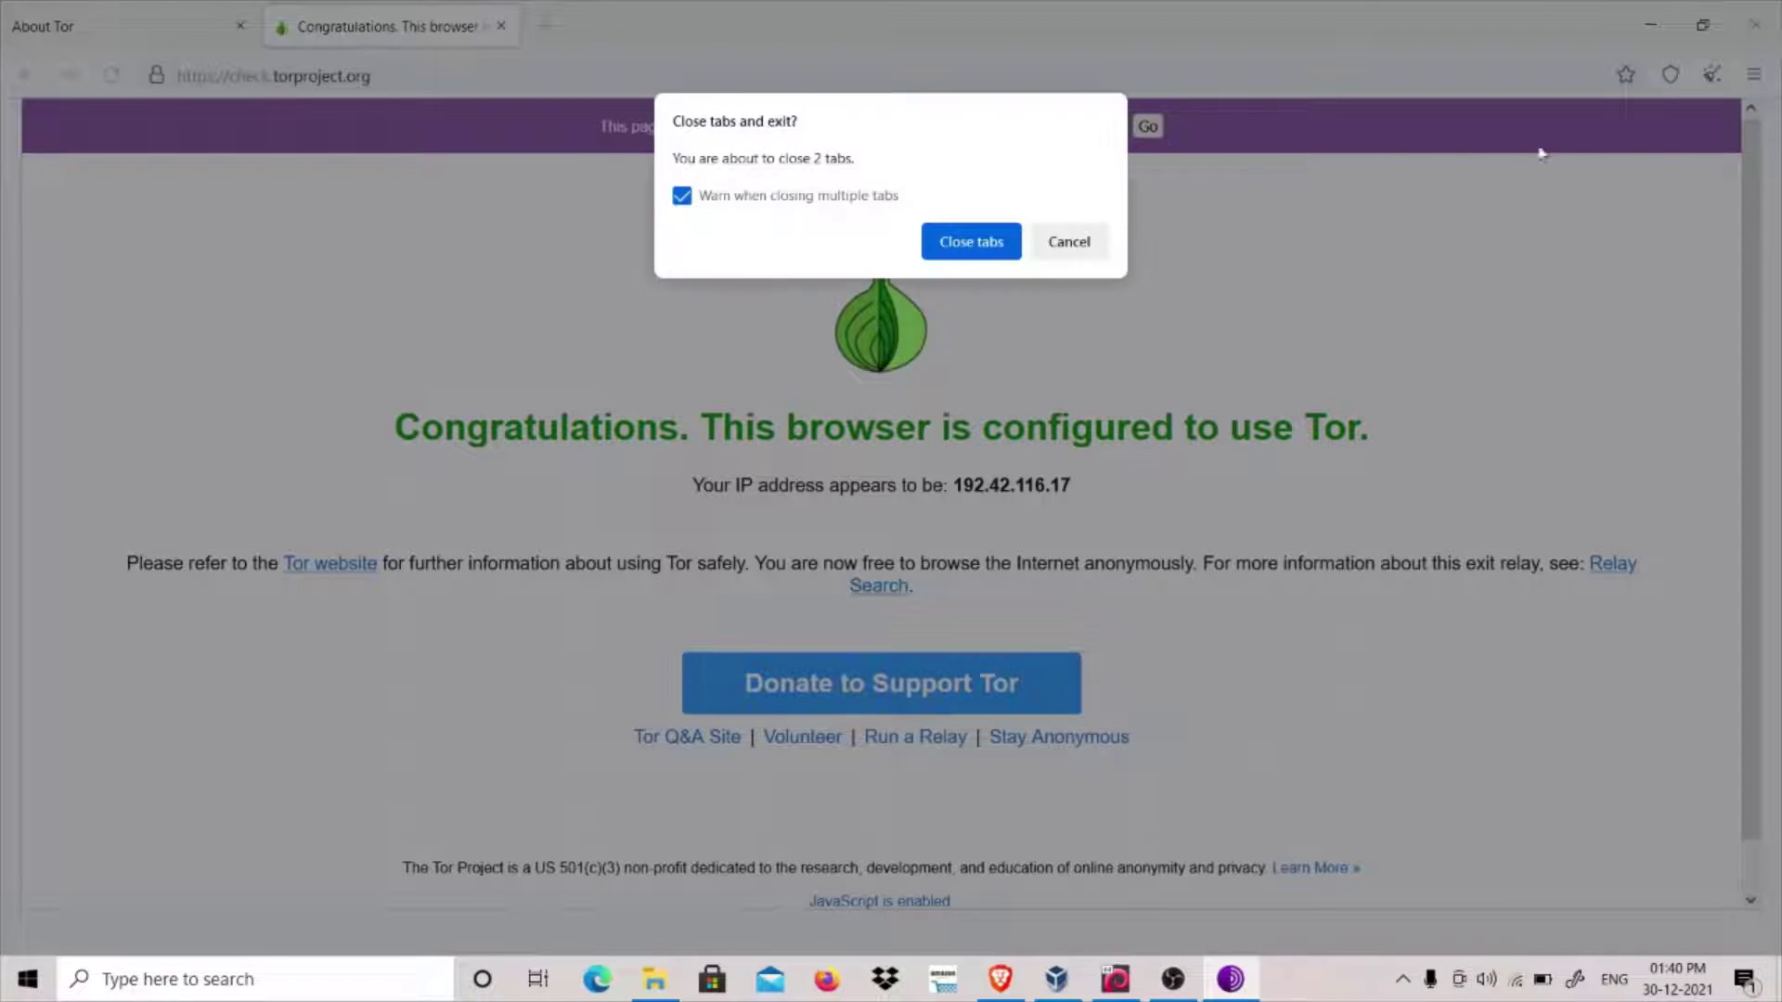
left_click(967, 241)
double_click(217, 617)
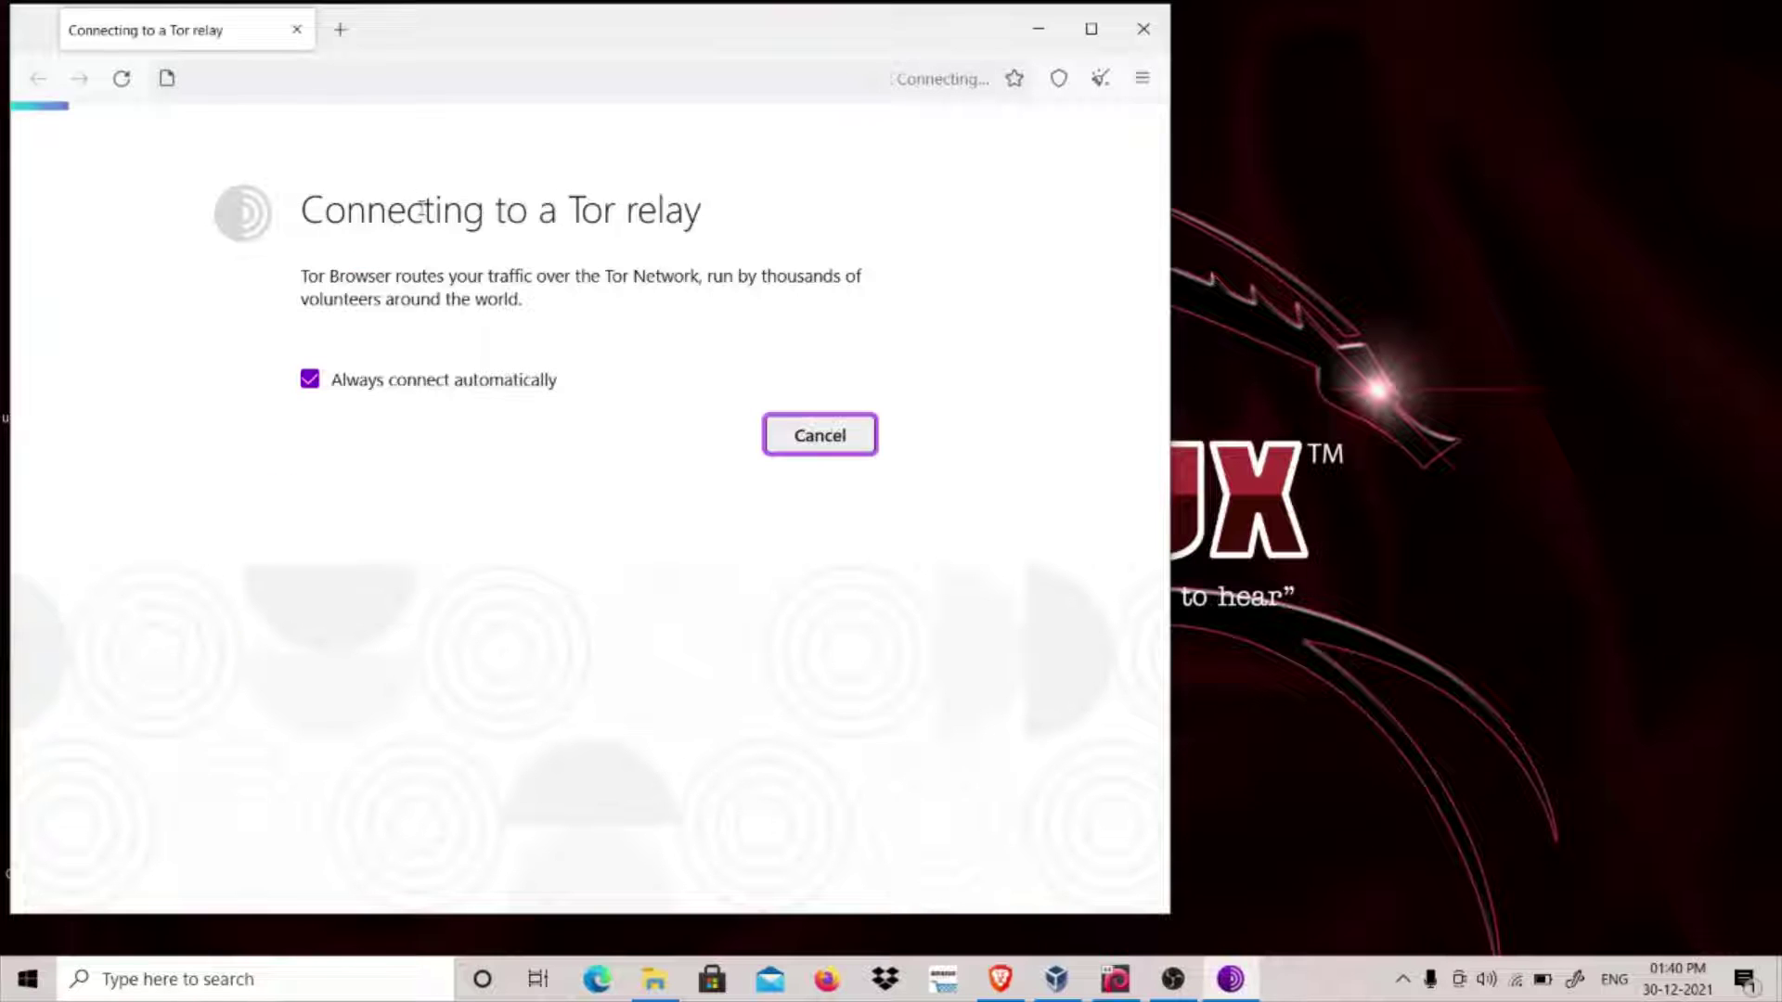
Load check.torproject.org in a new tab of the restarted Tor Browser and maximize the window
left_click(340, 29)
left_click(219, 22)
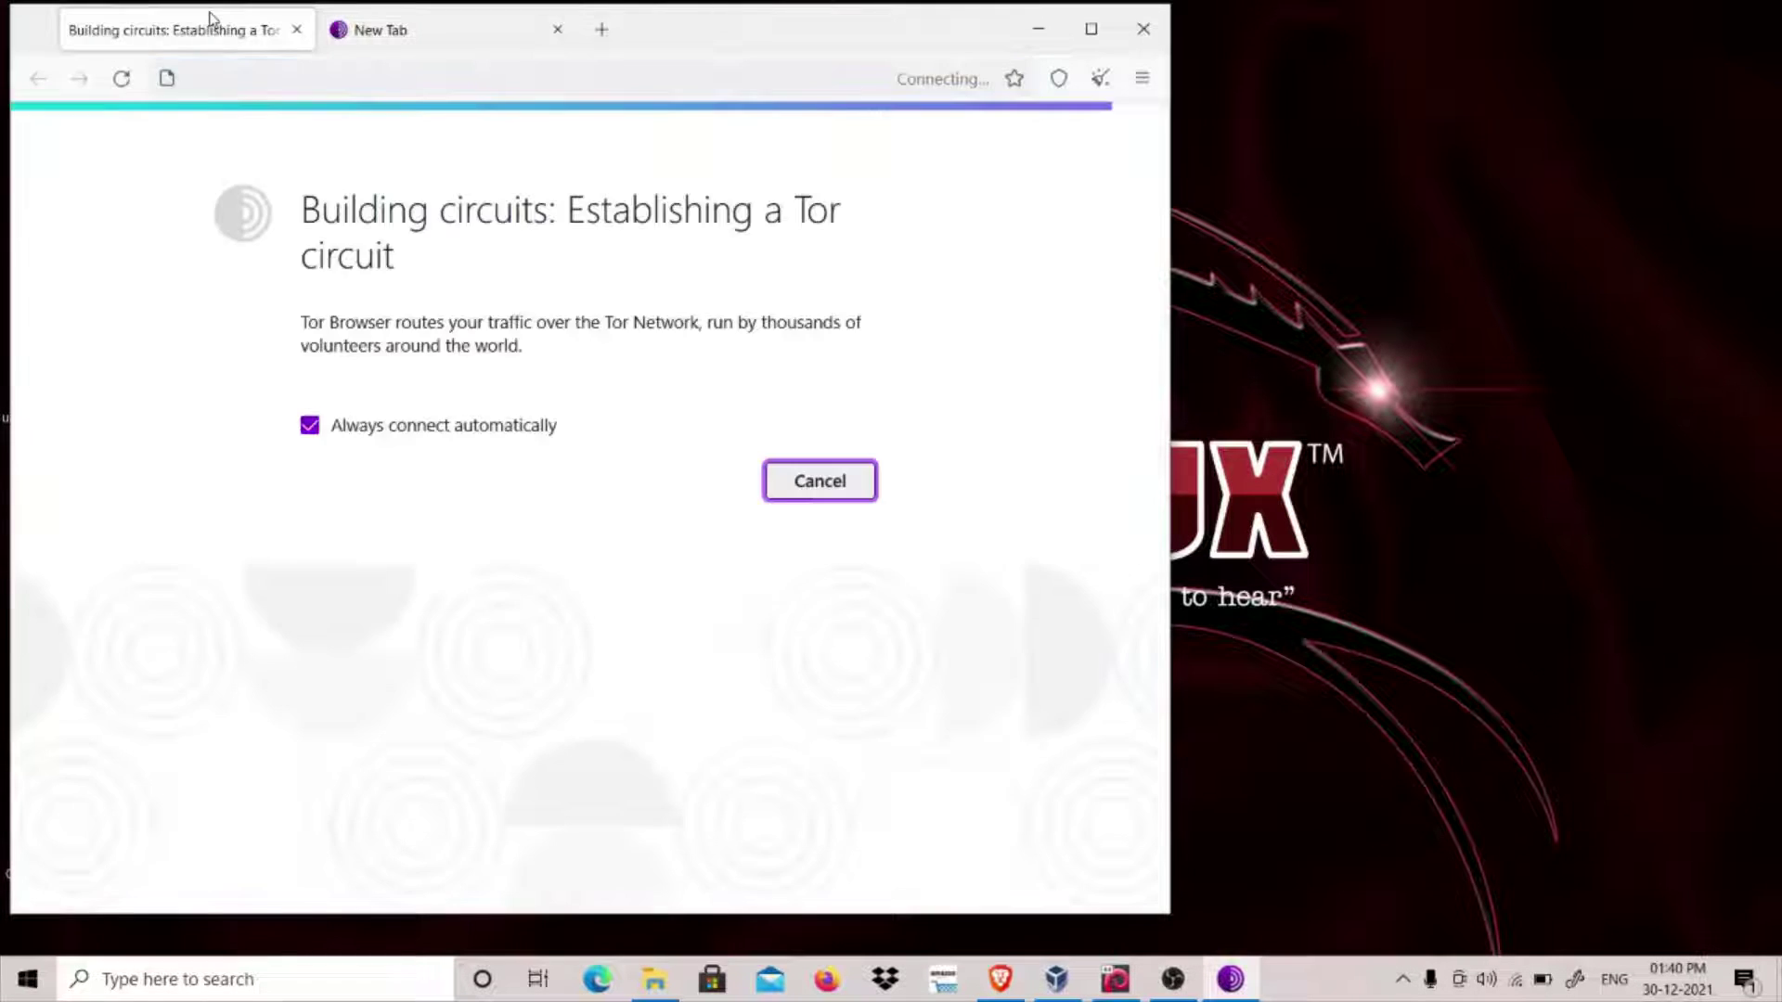
left_click(427, 42)
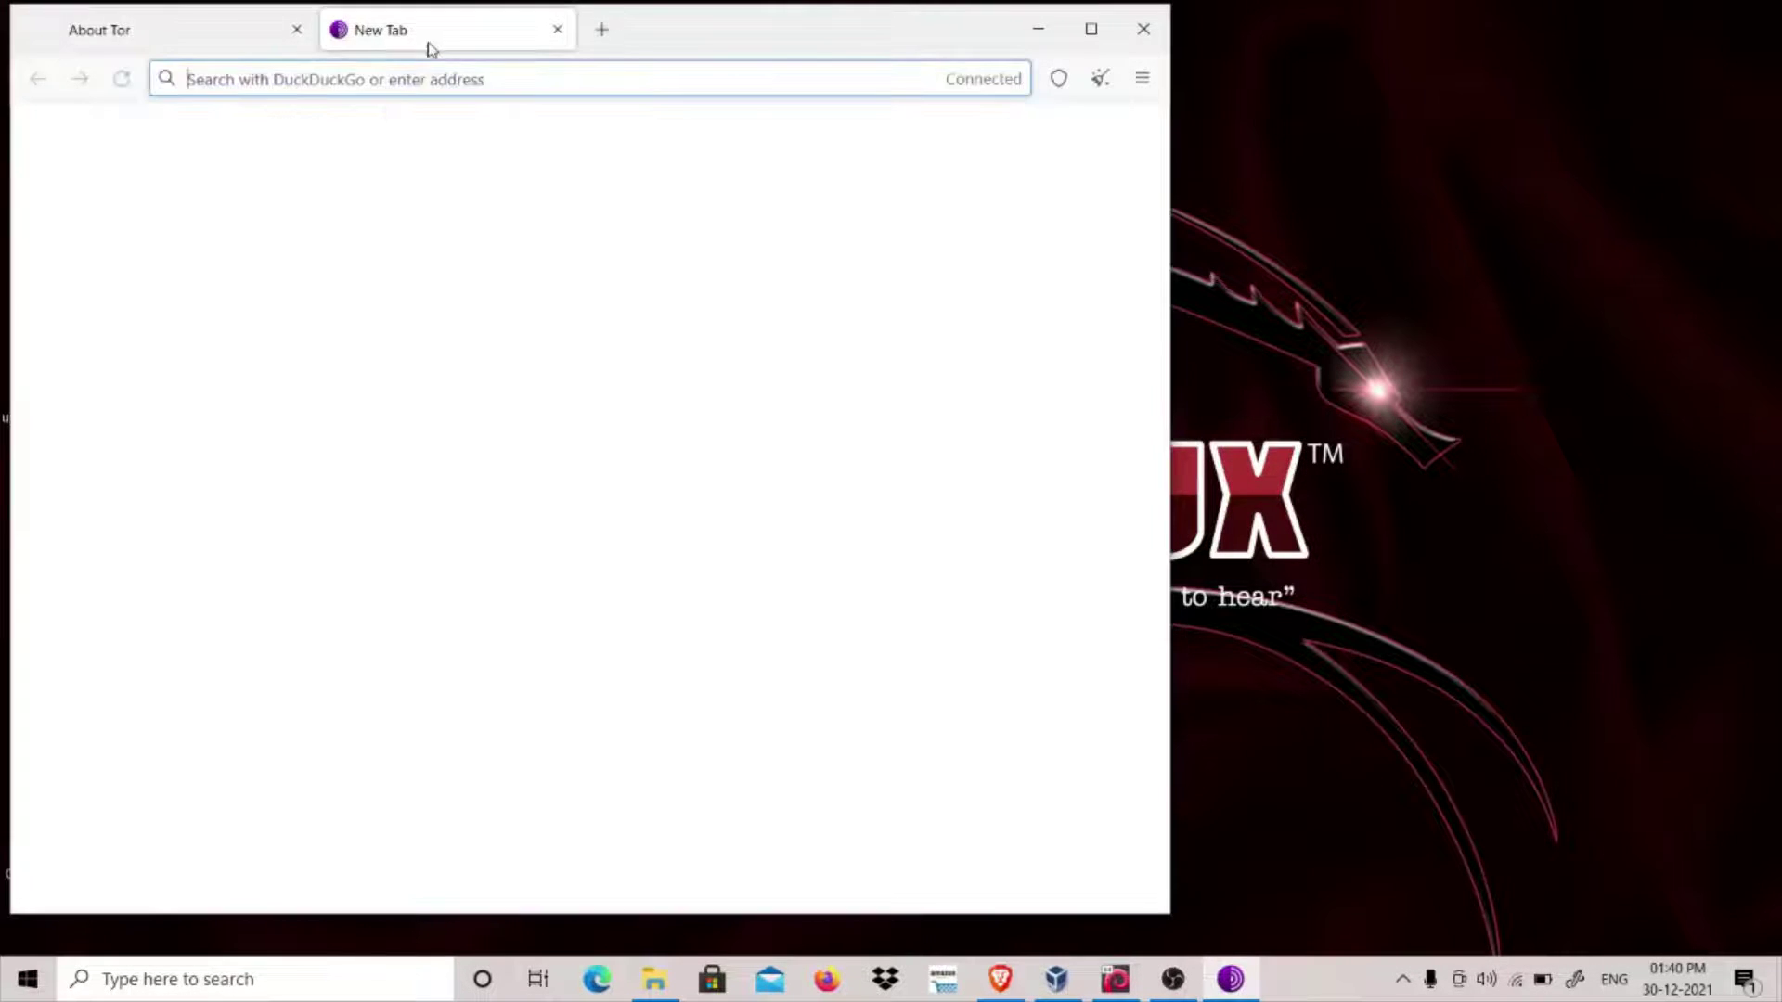
type("check.to")
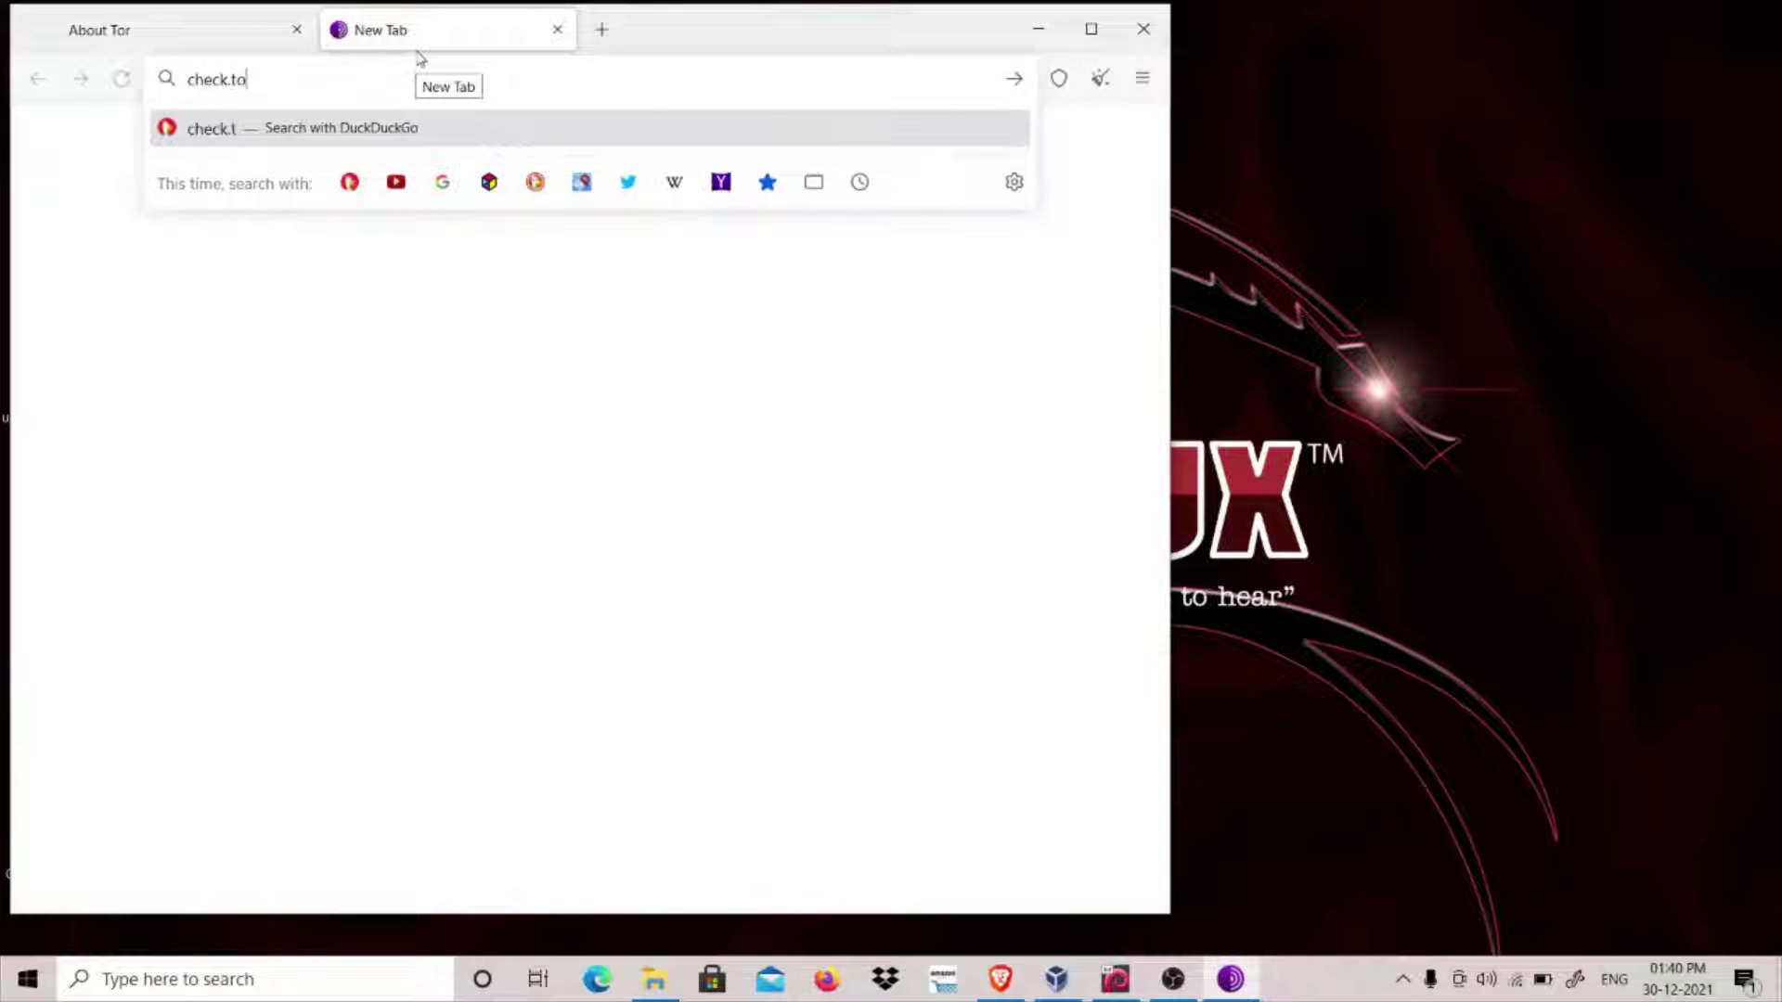
type("rproject")
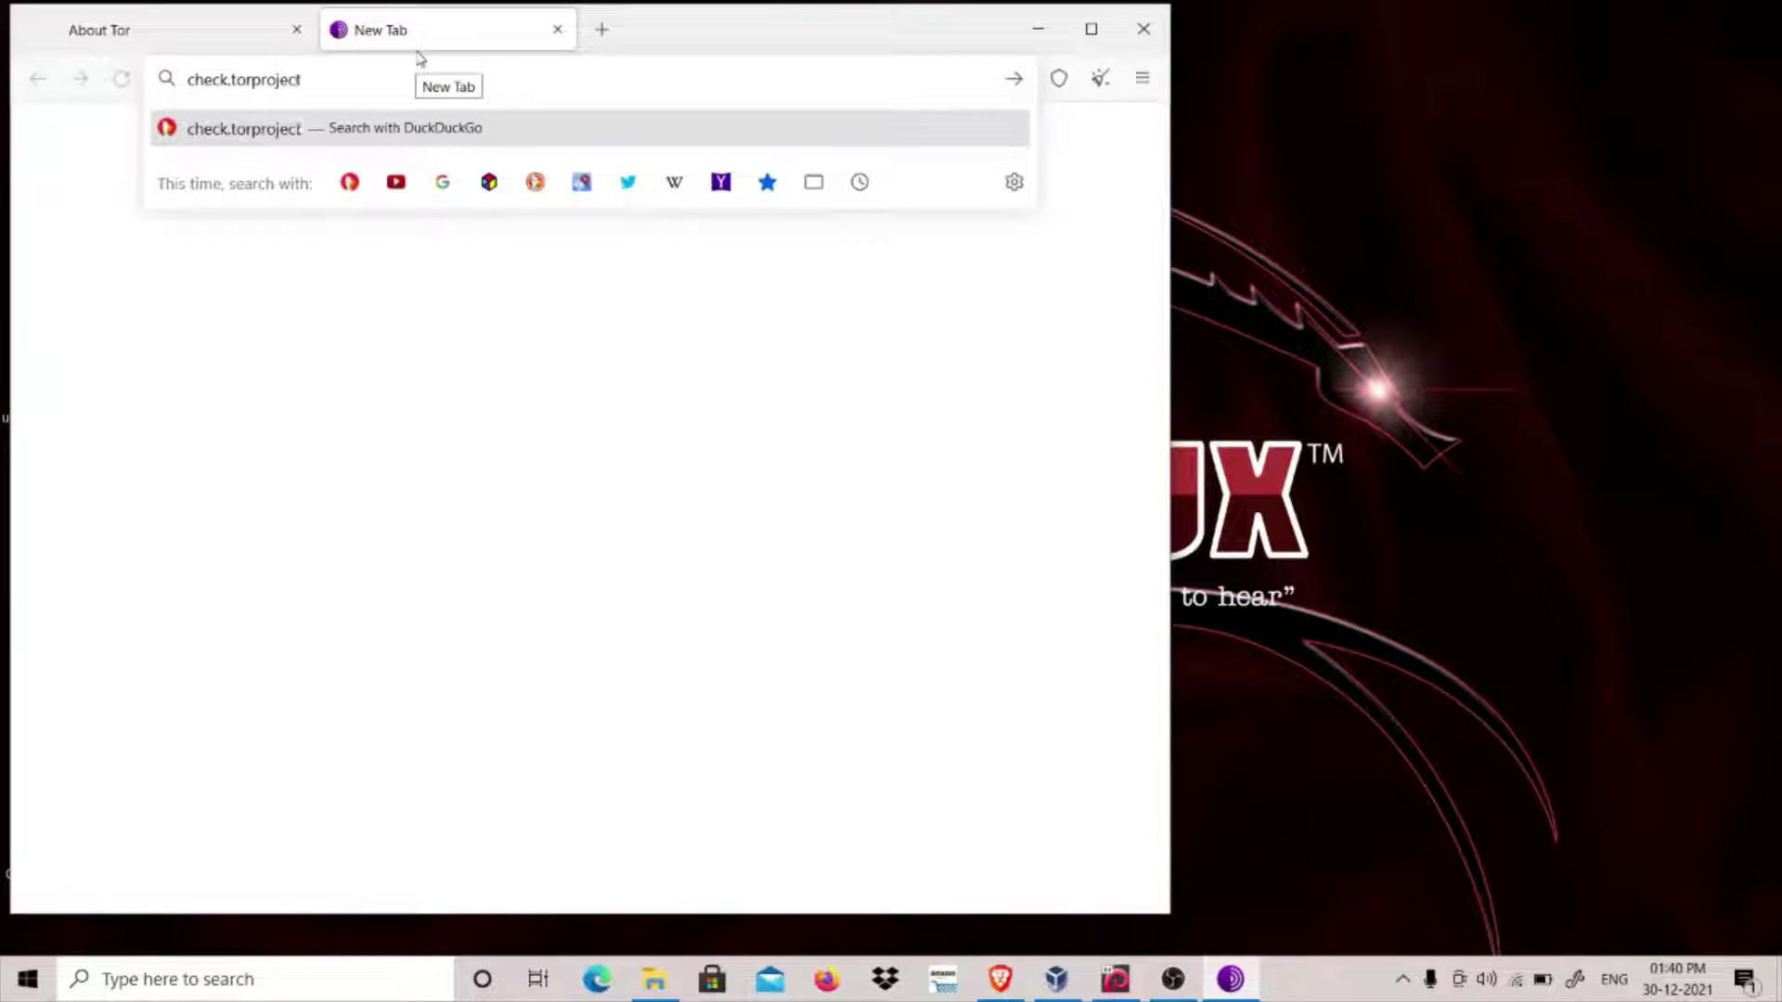
type(".org")
key("Return")
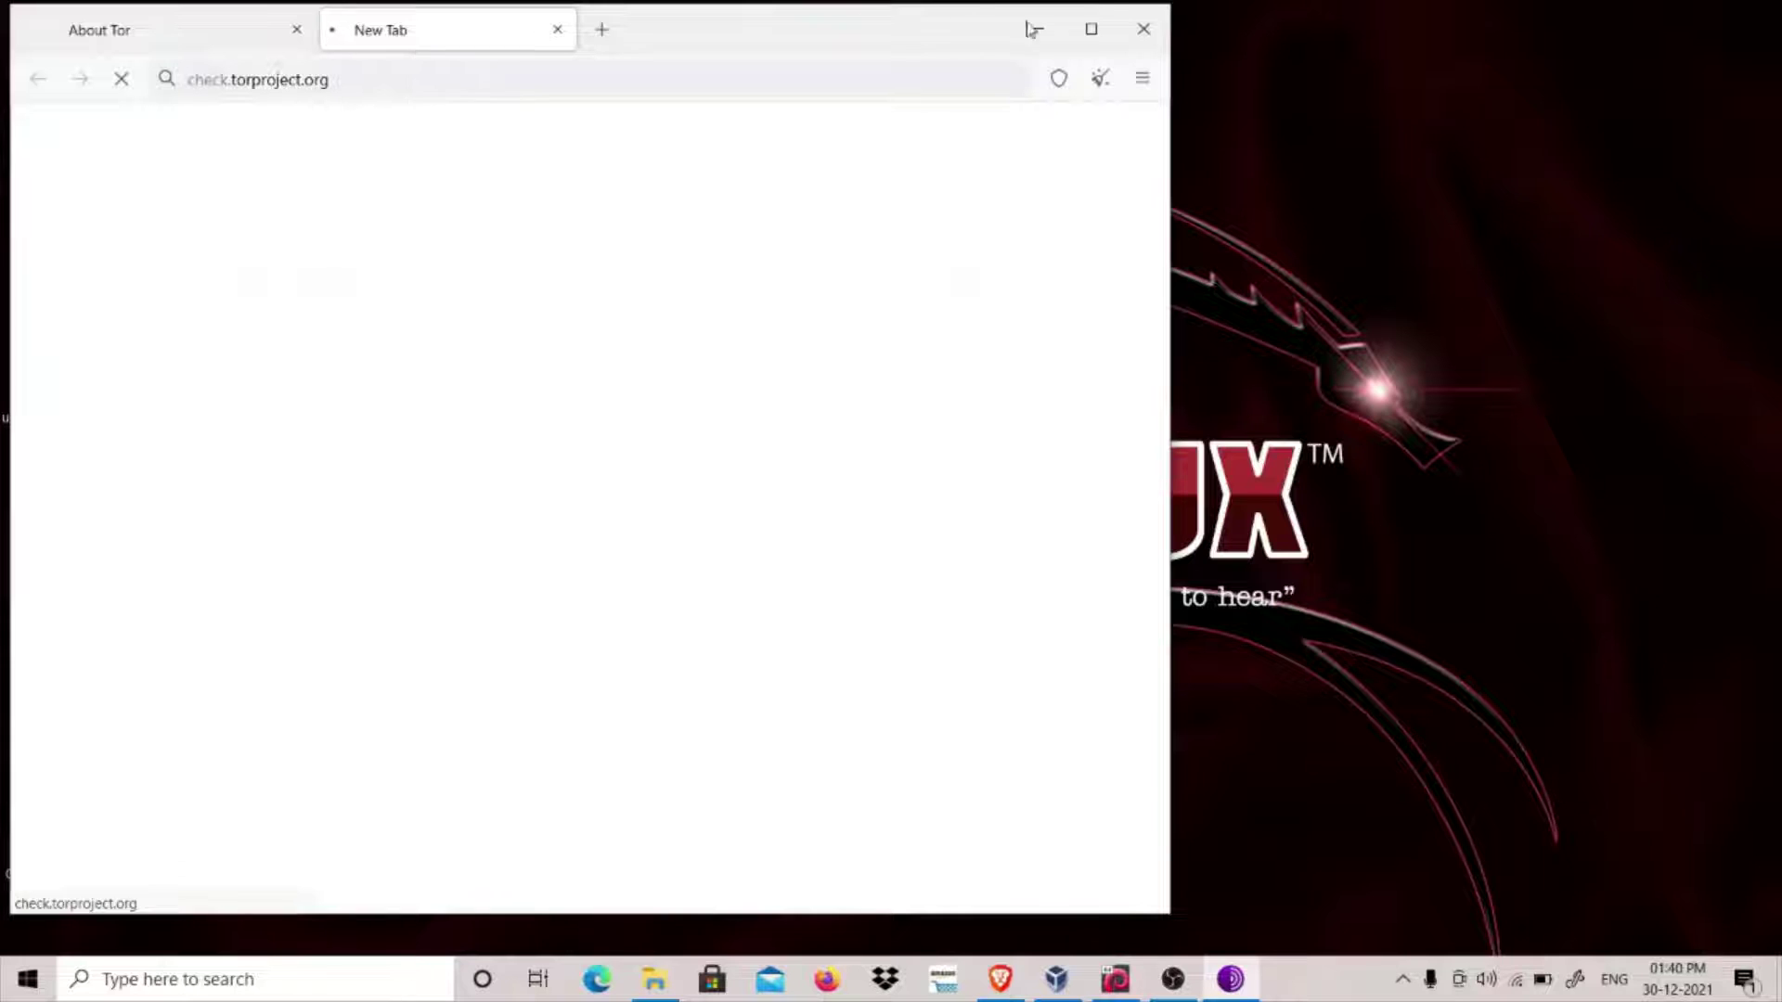
left_click(1090, 32)
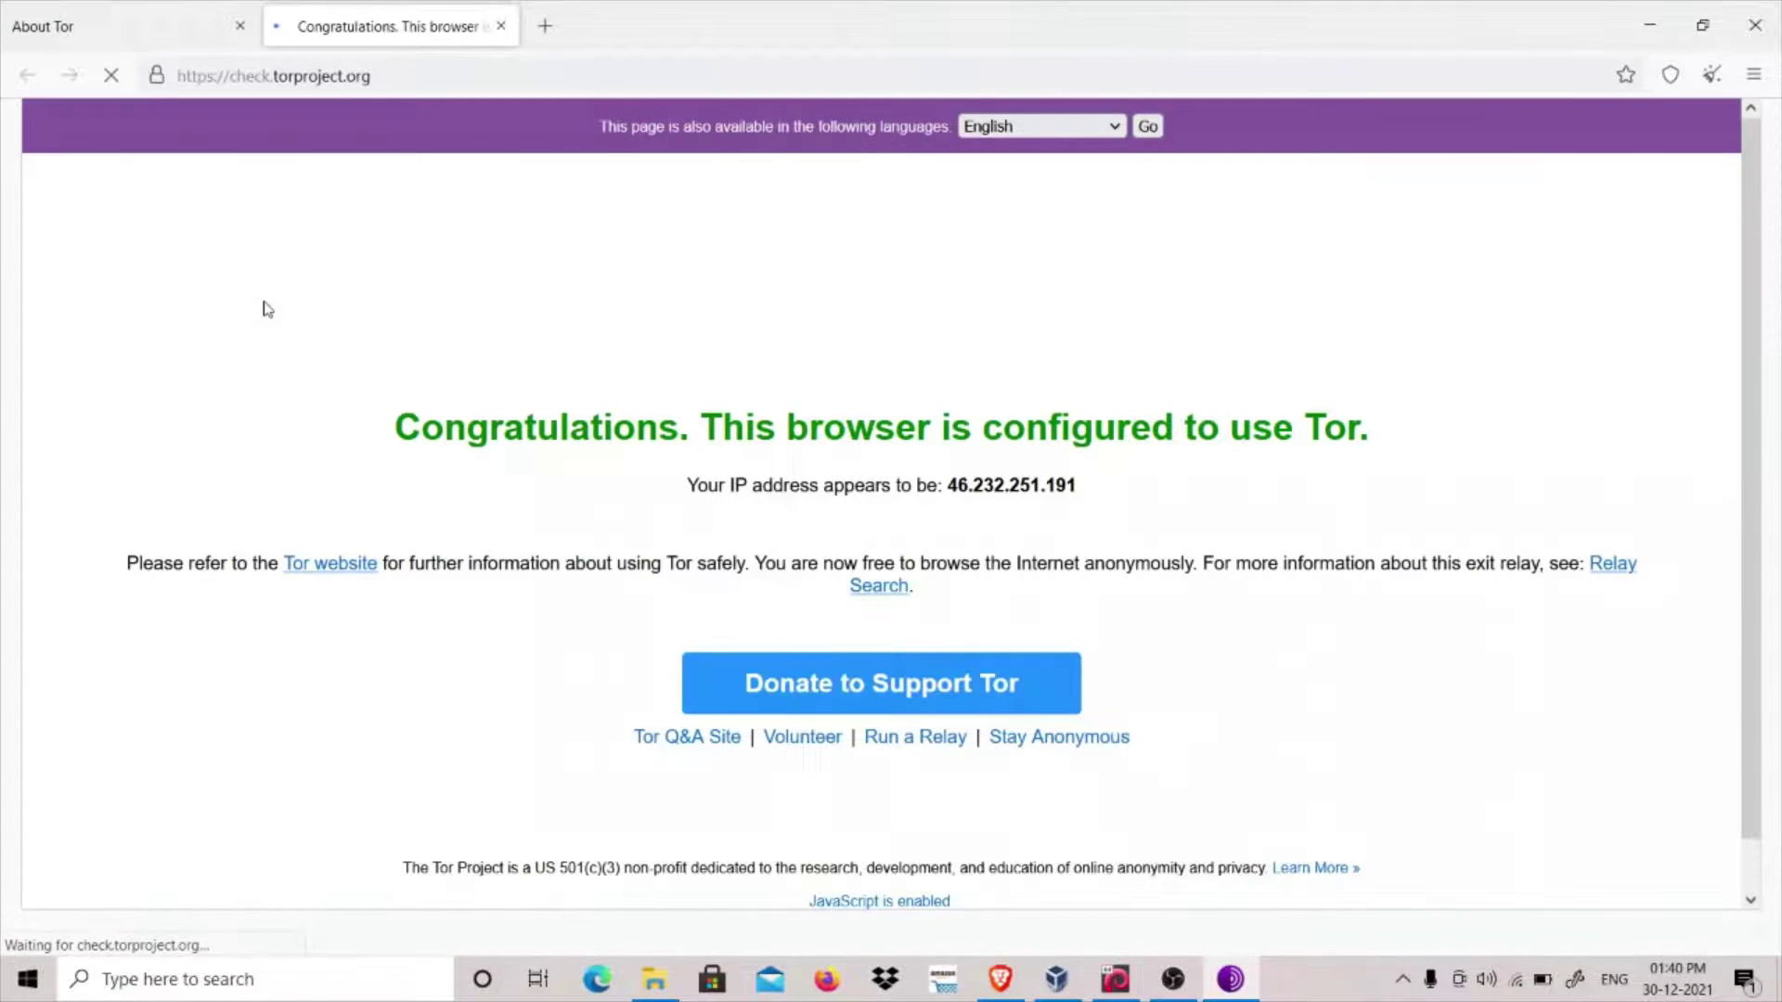
Check the Tor circuit for check.torproject.org and close Tor Browser with all its tabs
left_click(157, 77)
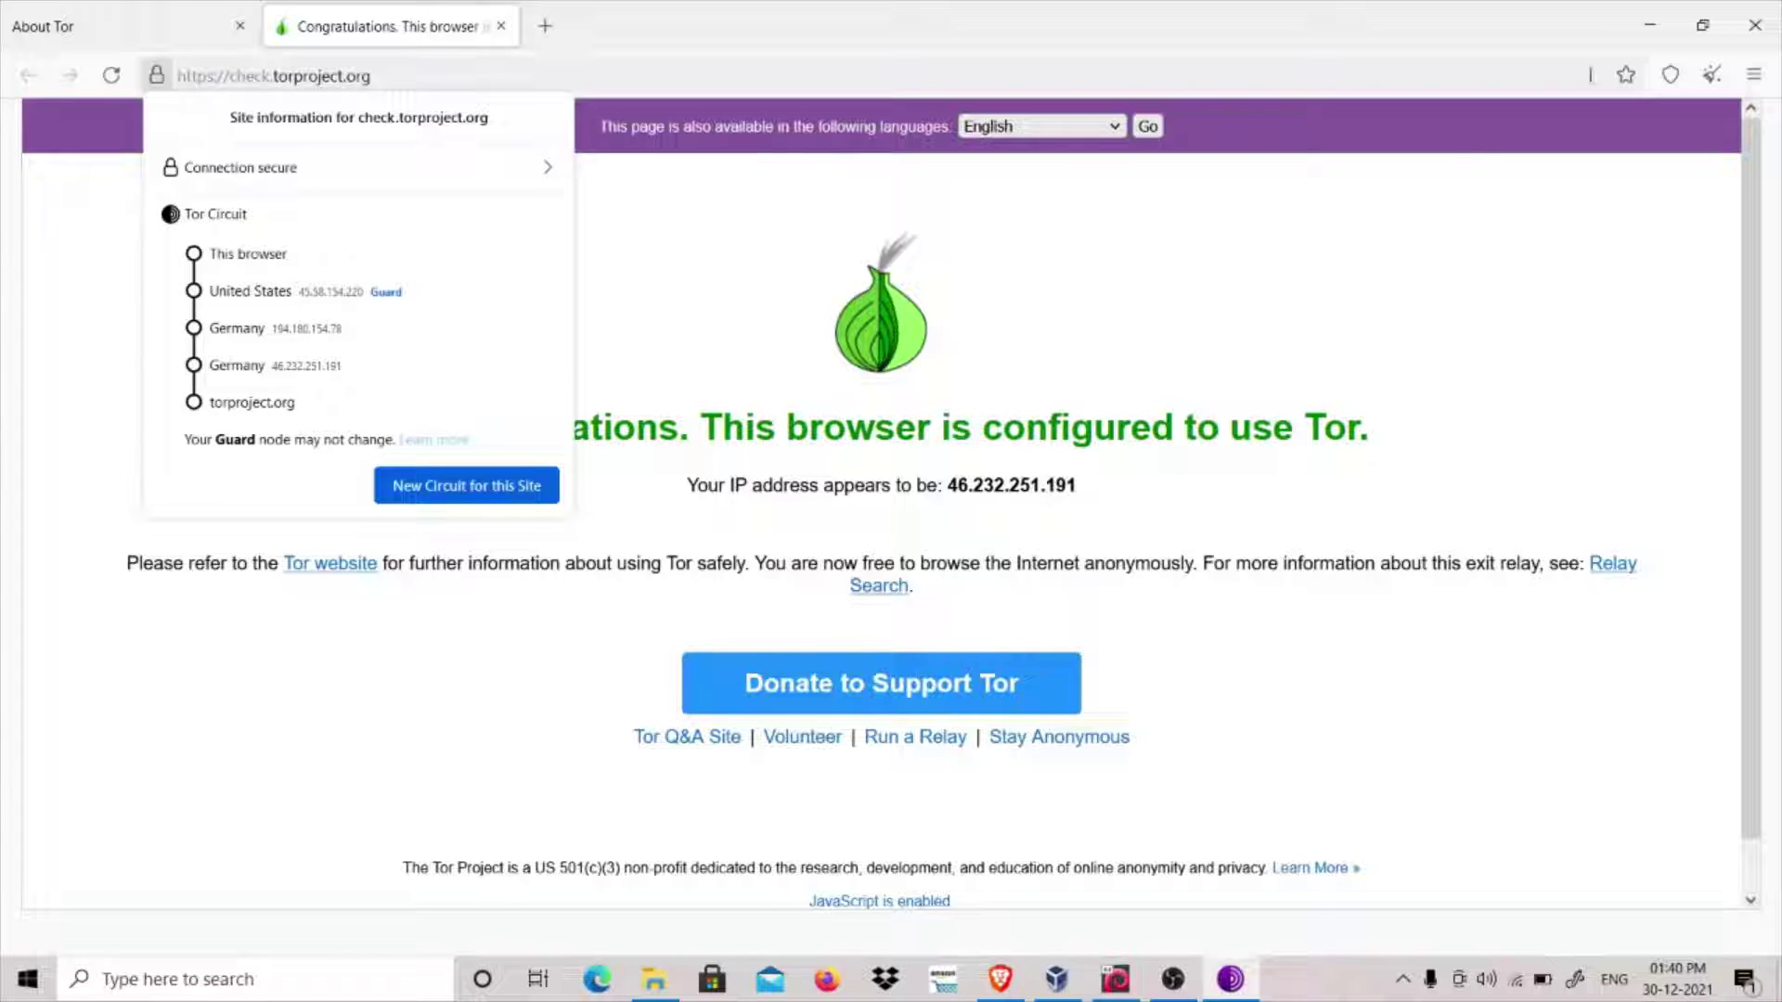
left_click(1760, 23)
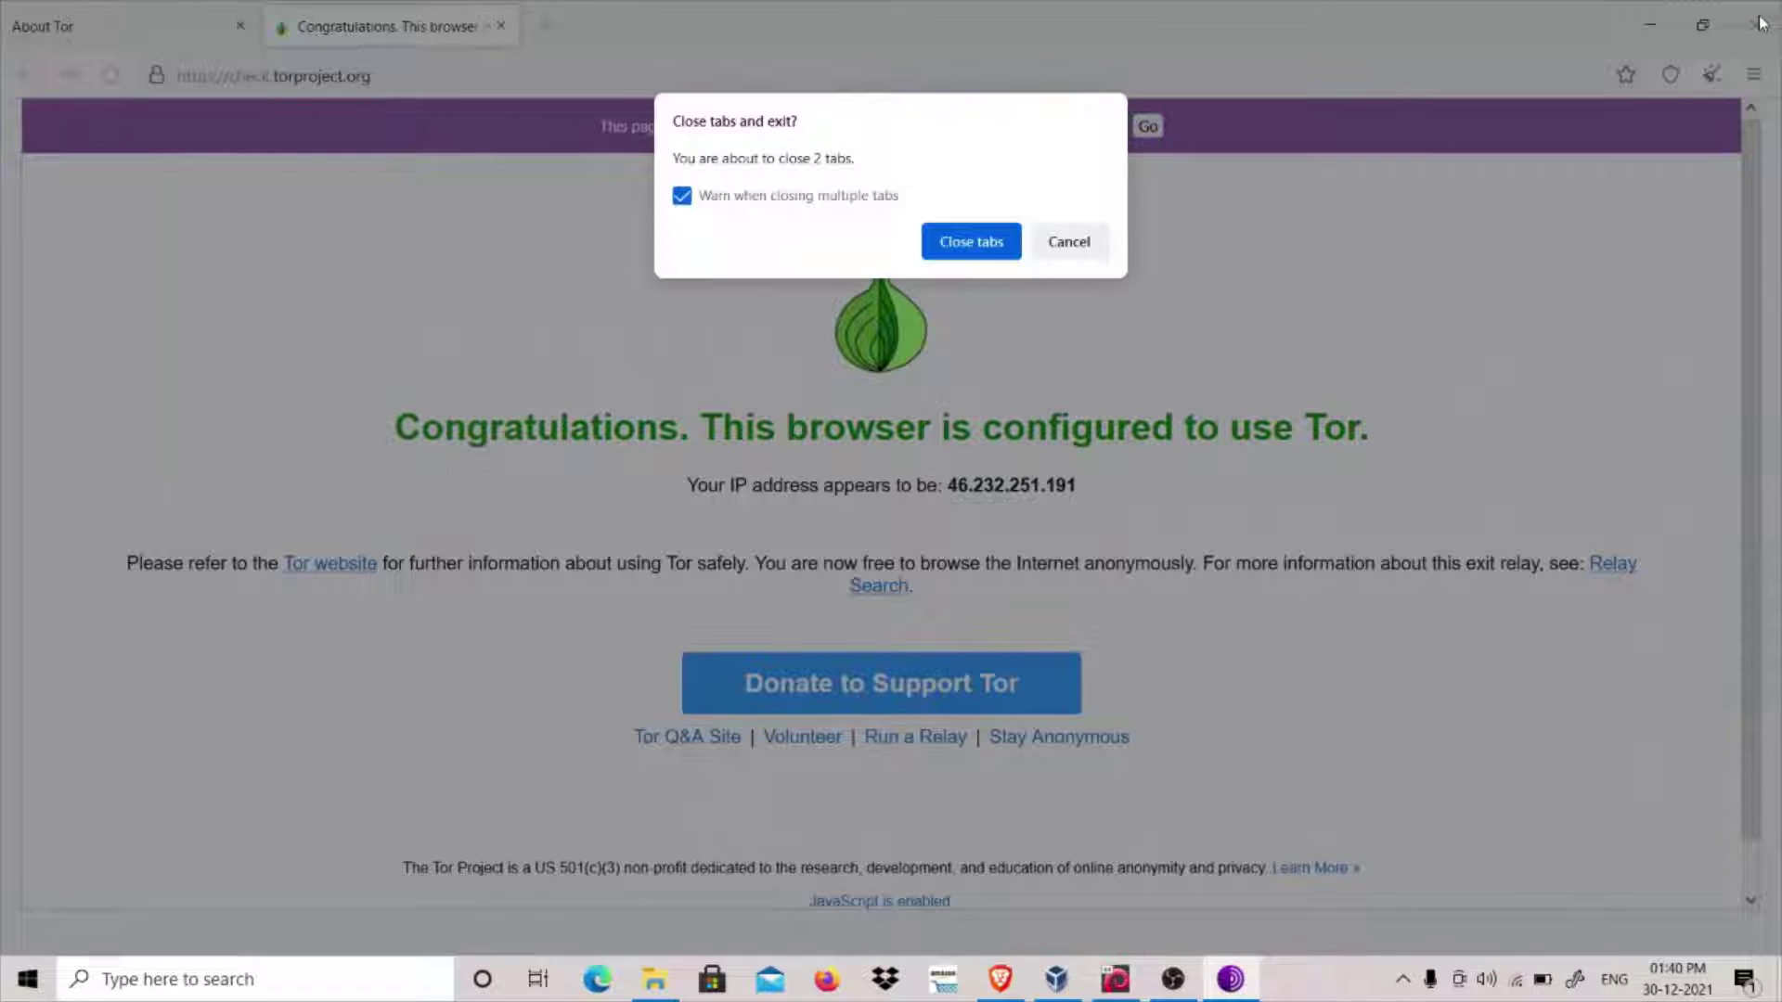
left_click(976, 239)
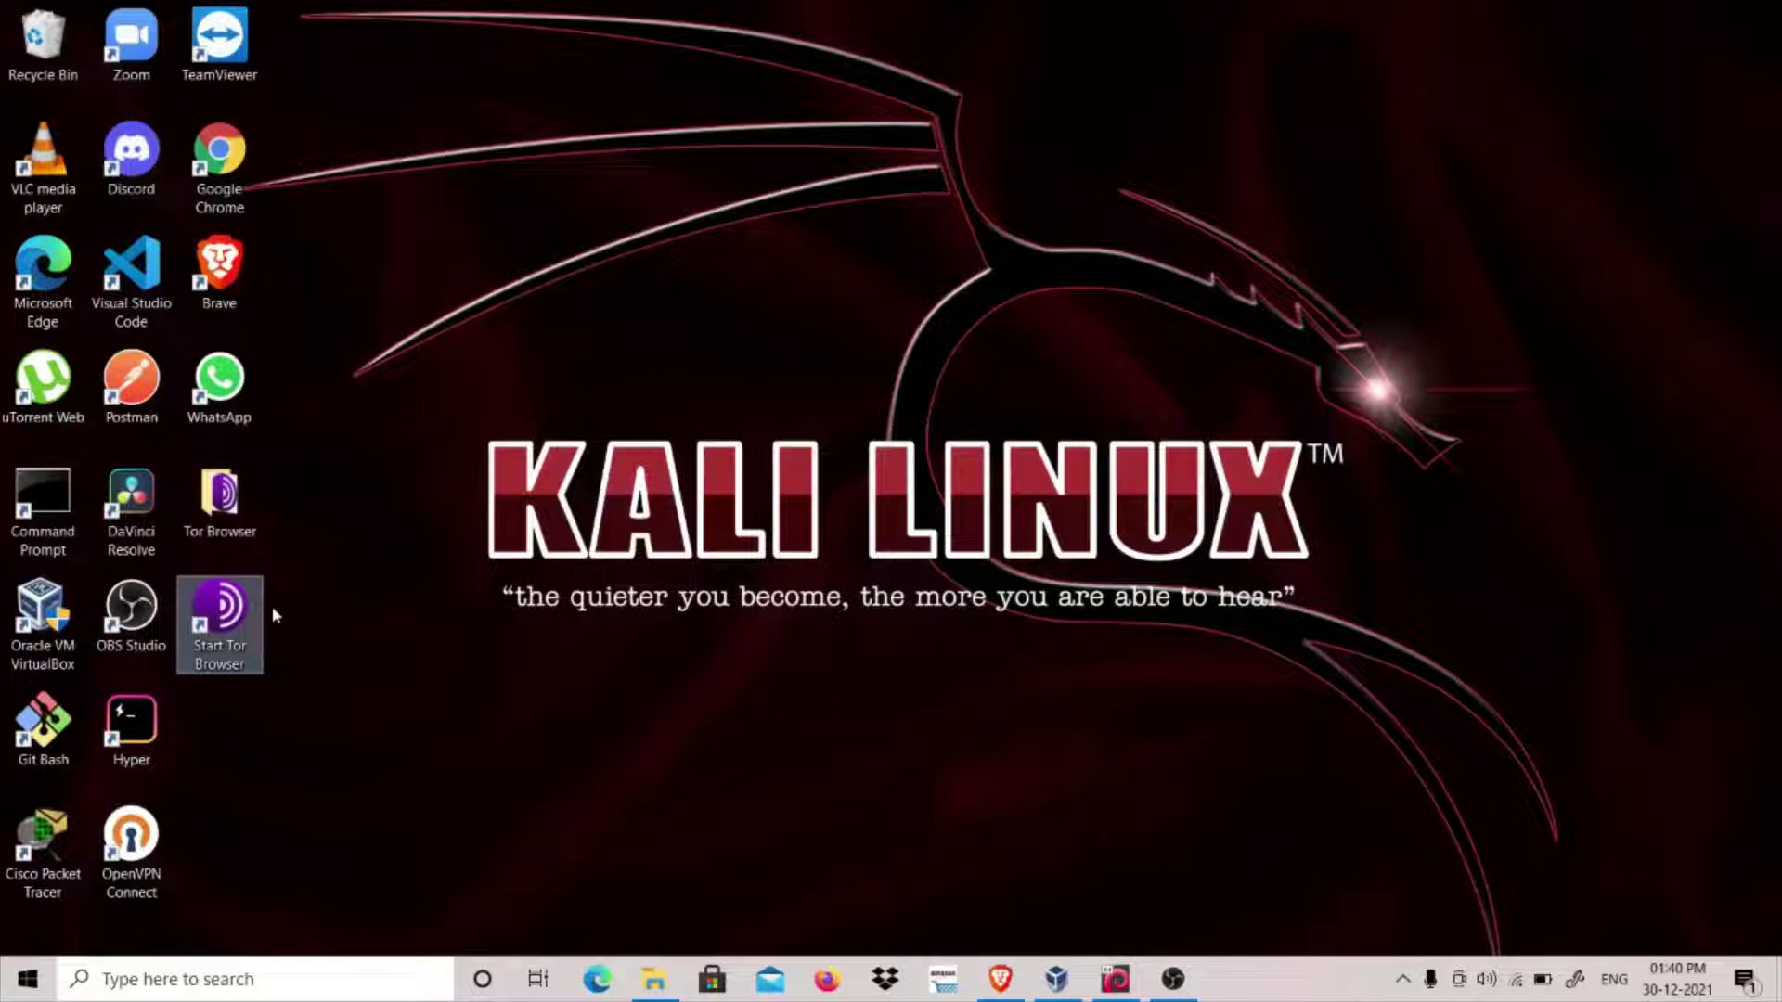
Open the Tor Browser folder on the desktop and browse to Browser\TorBrowser\Data\Tor
double_click(219, 501)
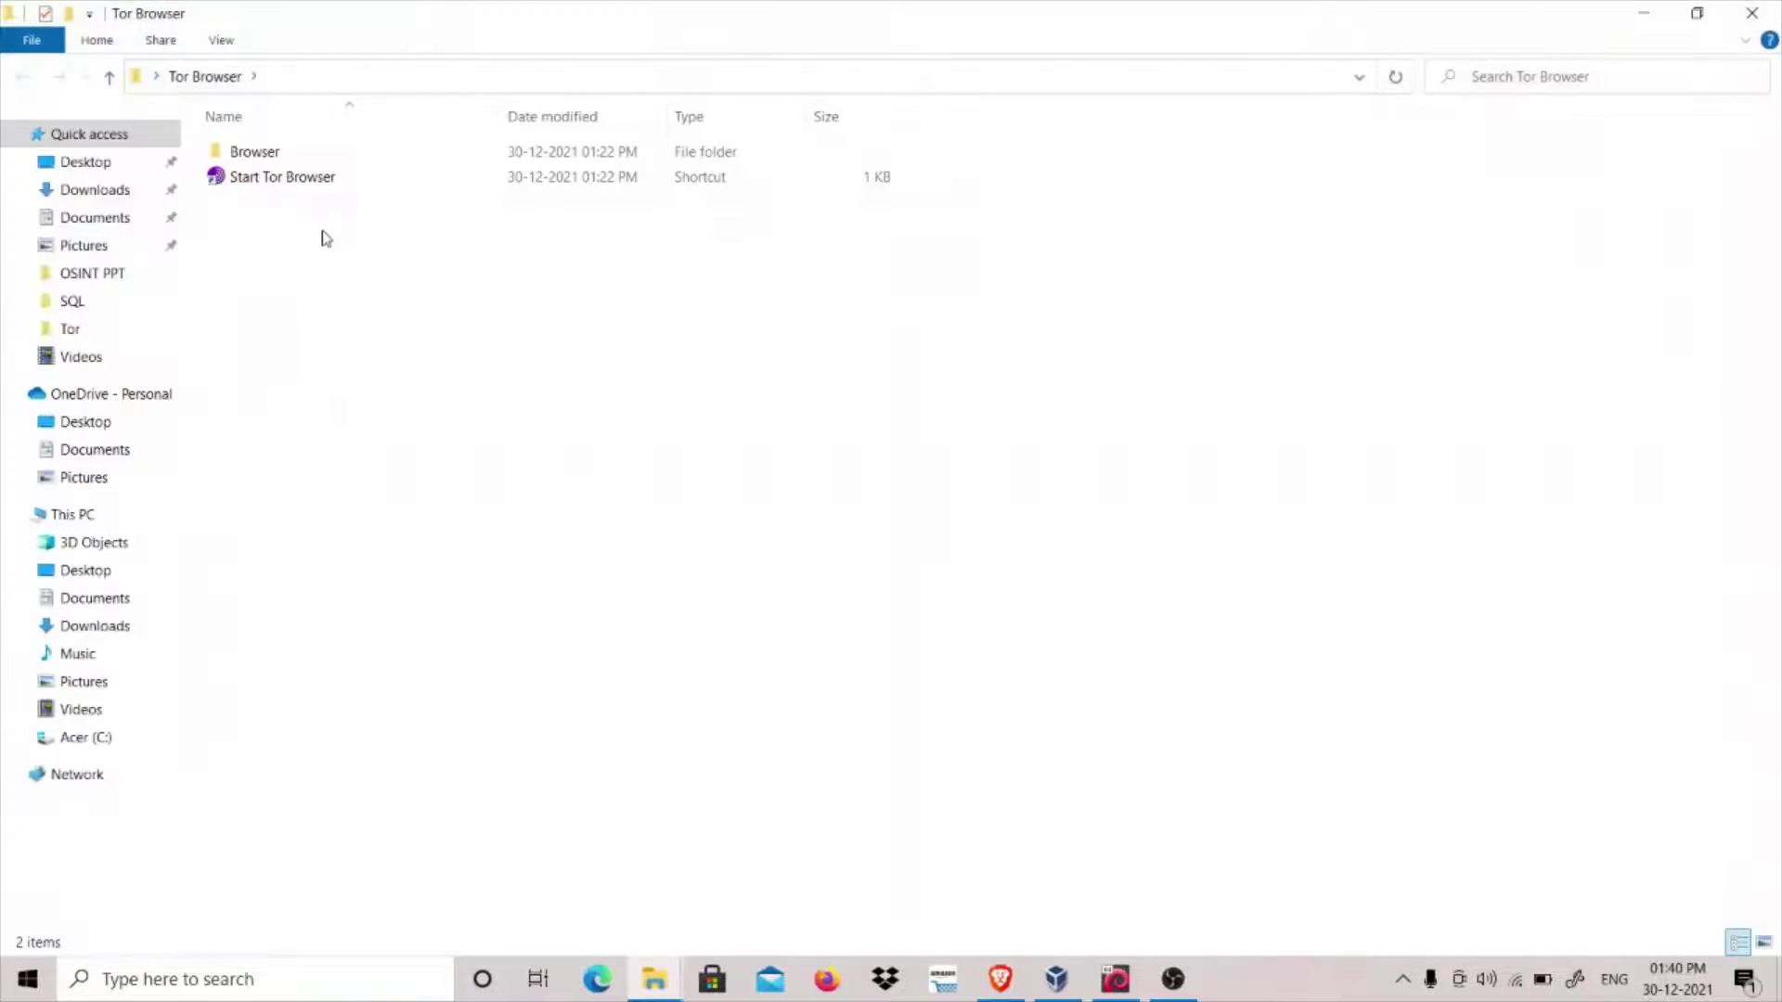
double_click(318, 155)
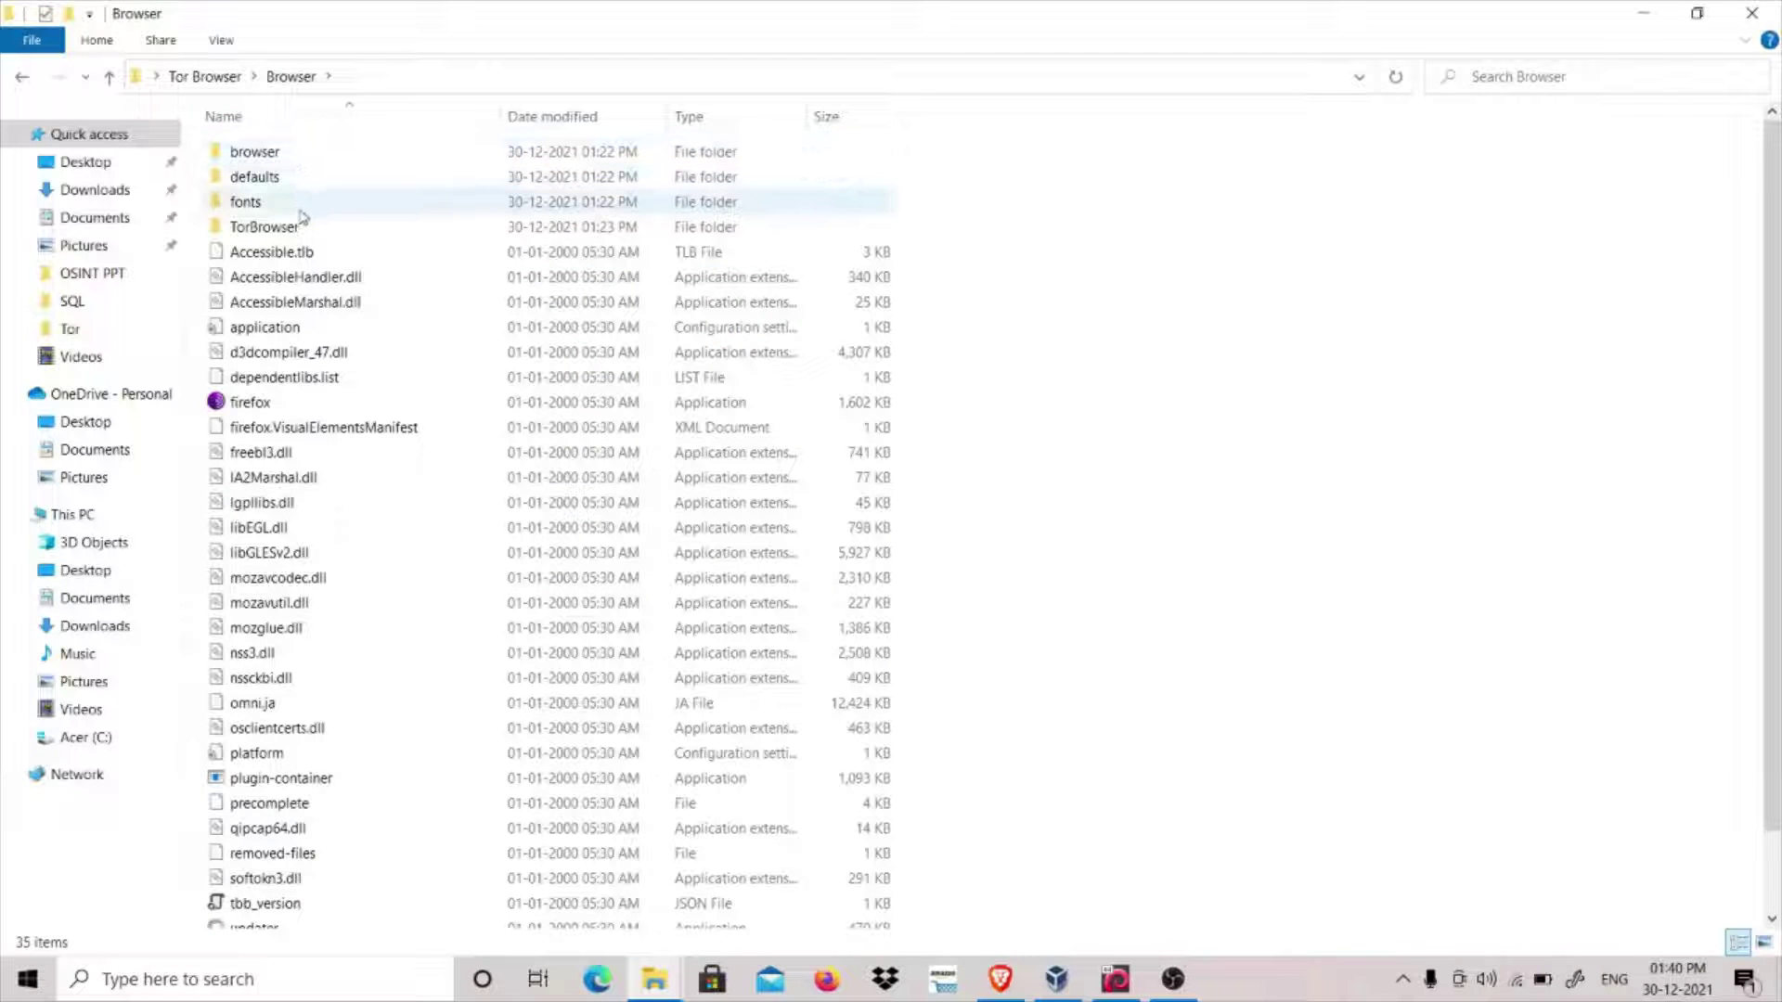
double_click(298, 227)
left_click(302, 164)
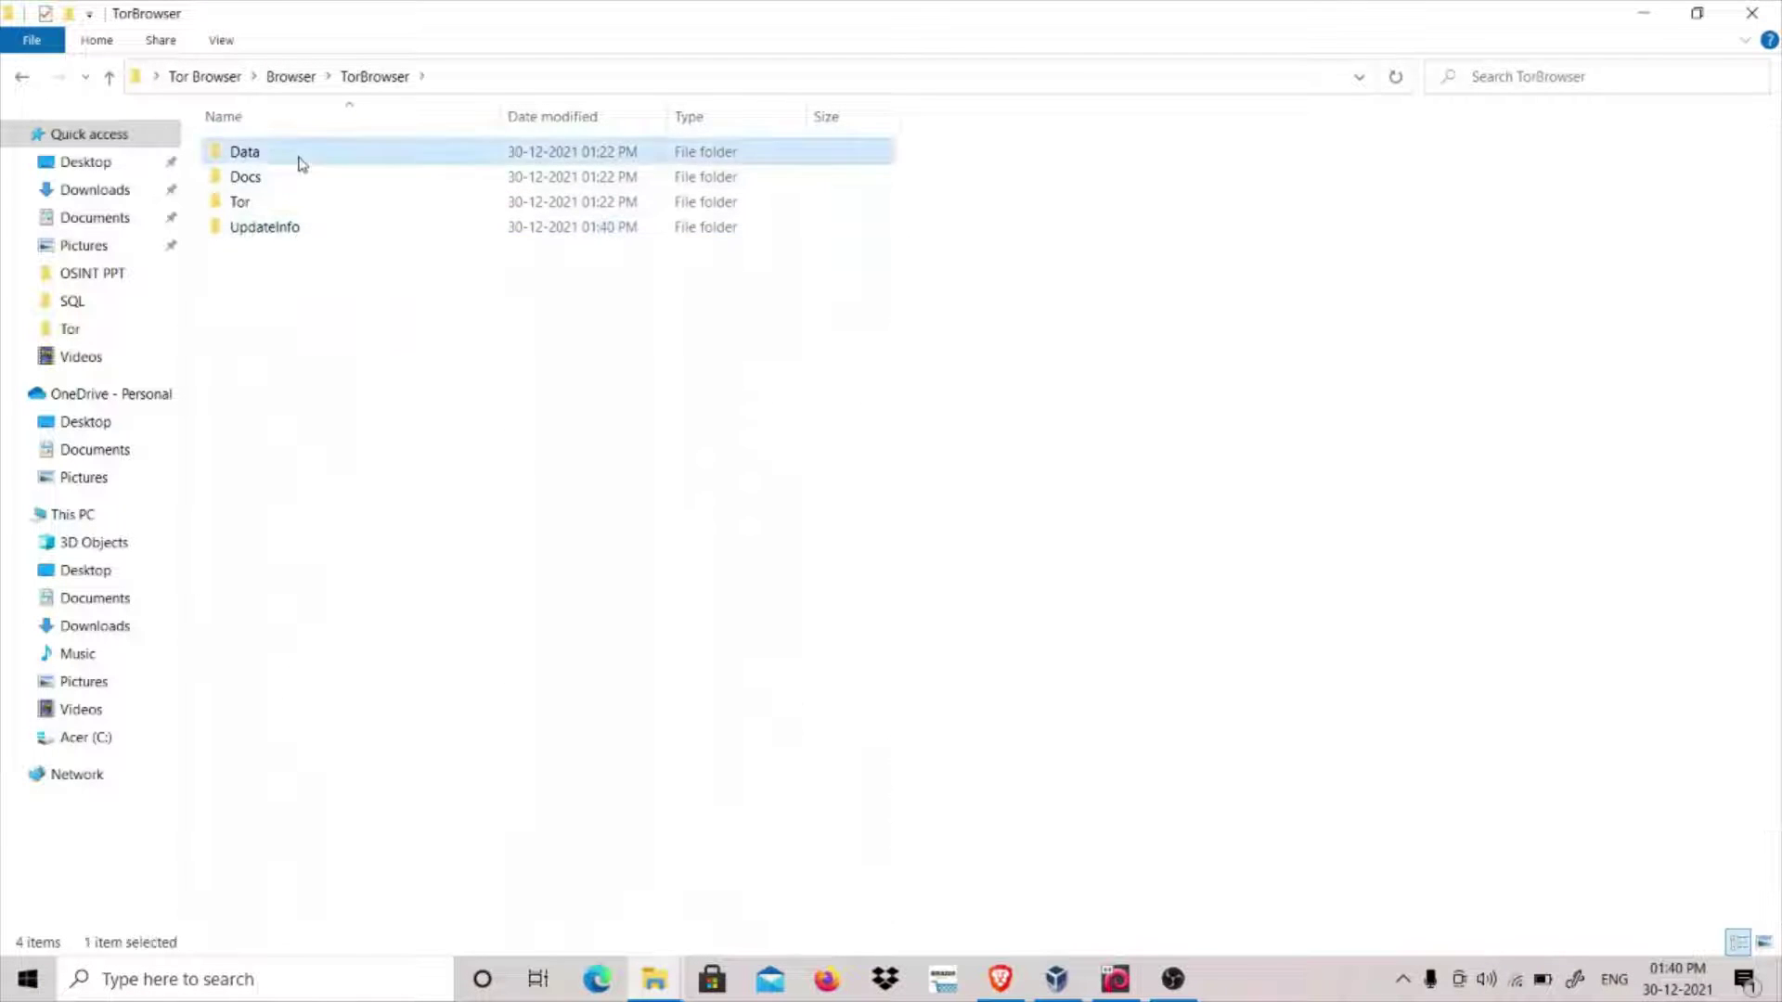
double_click(301, 164)
left_click(291, 175)
double_click(290, 177)
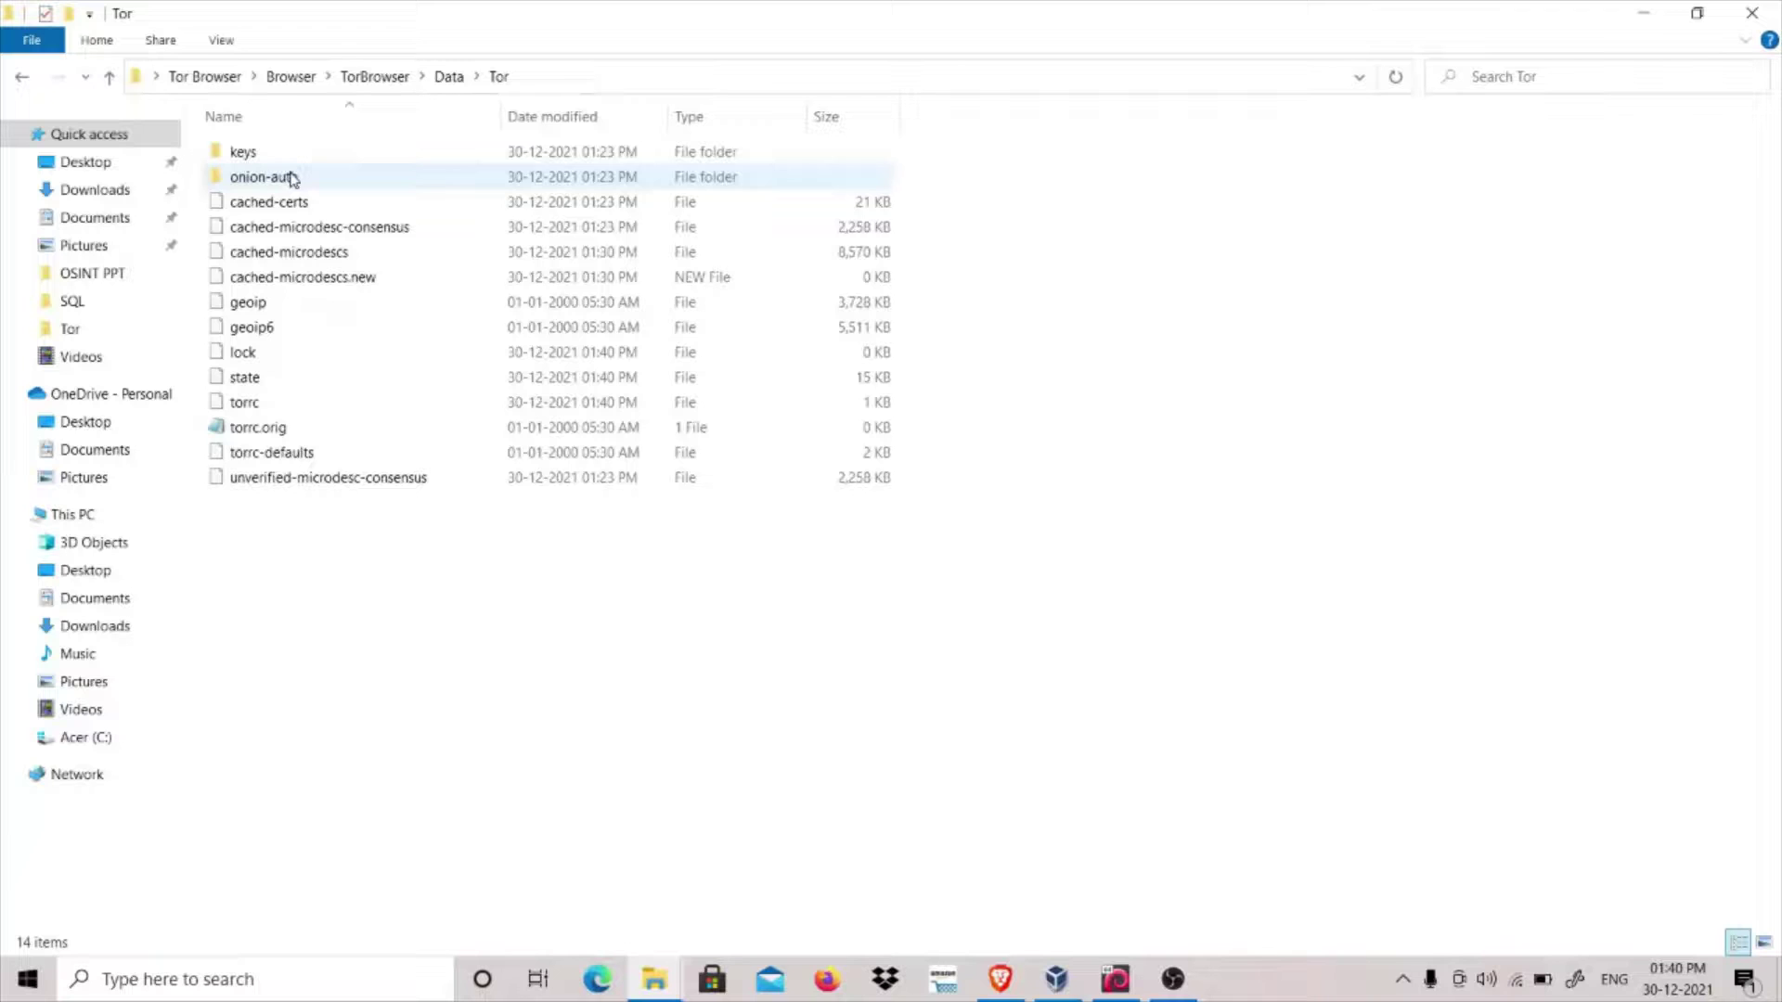
Open the torrc file in Notepad and maximize its window
double_click(274, 403)
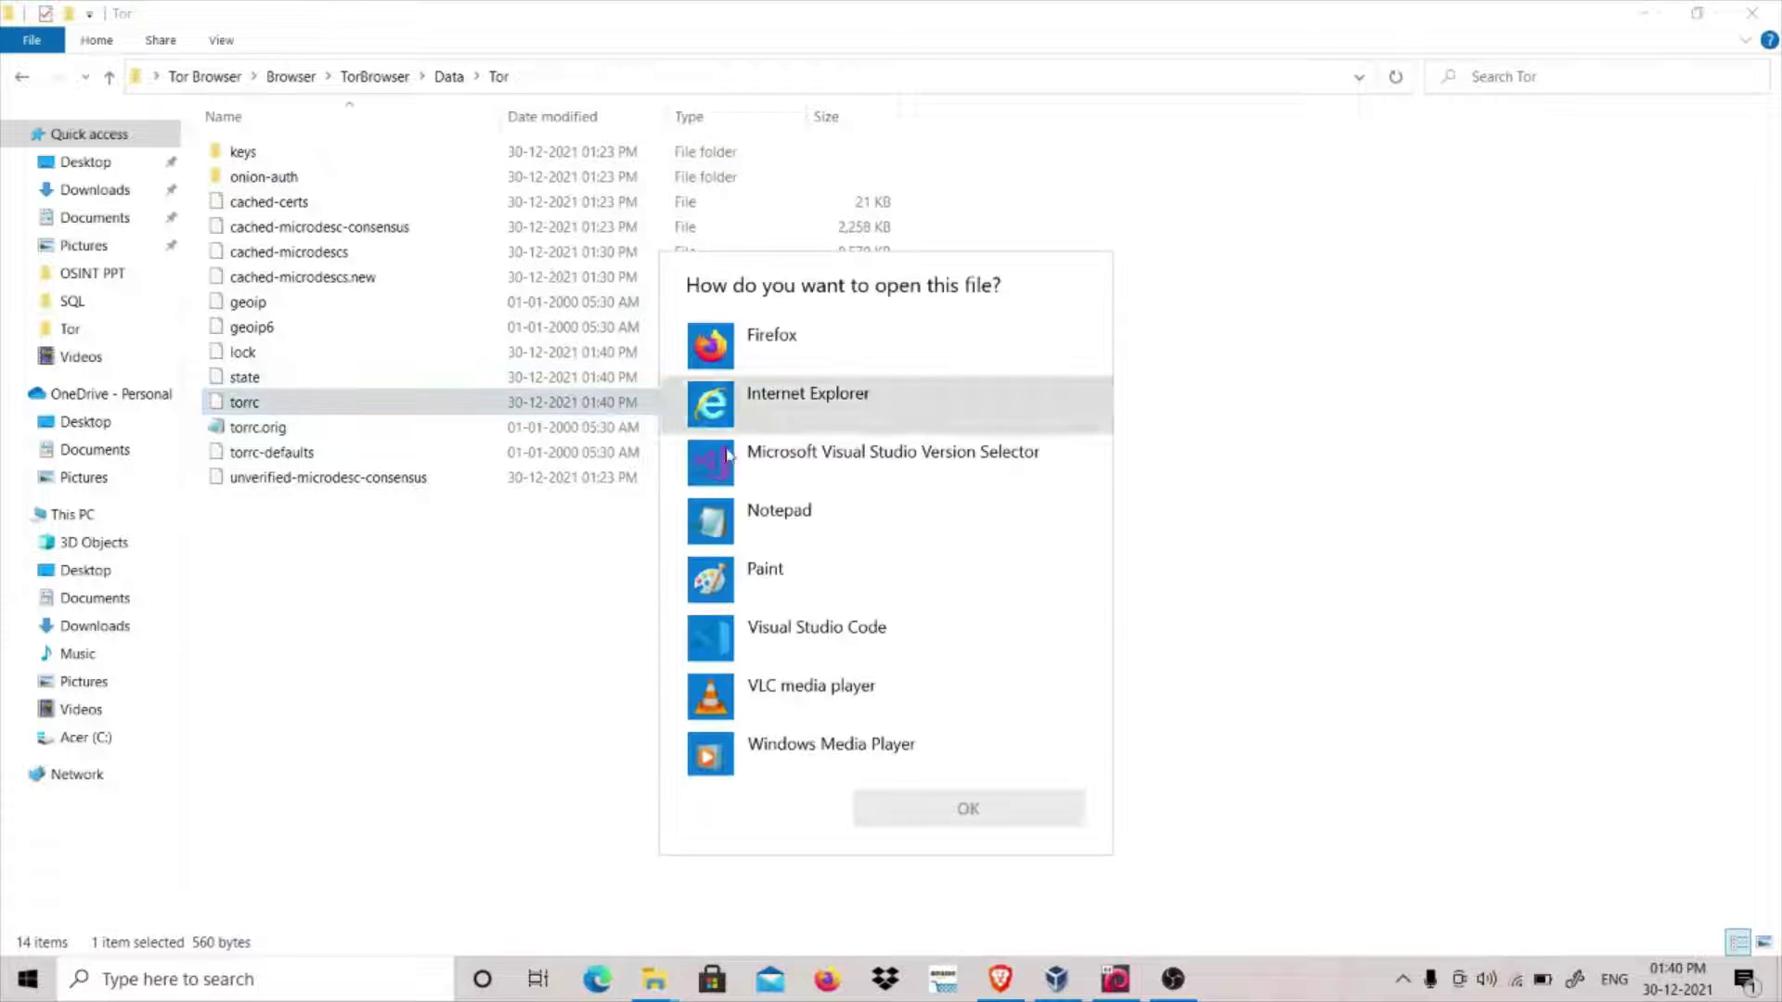
left_click(790, 526)
left_click(927, 829)
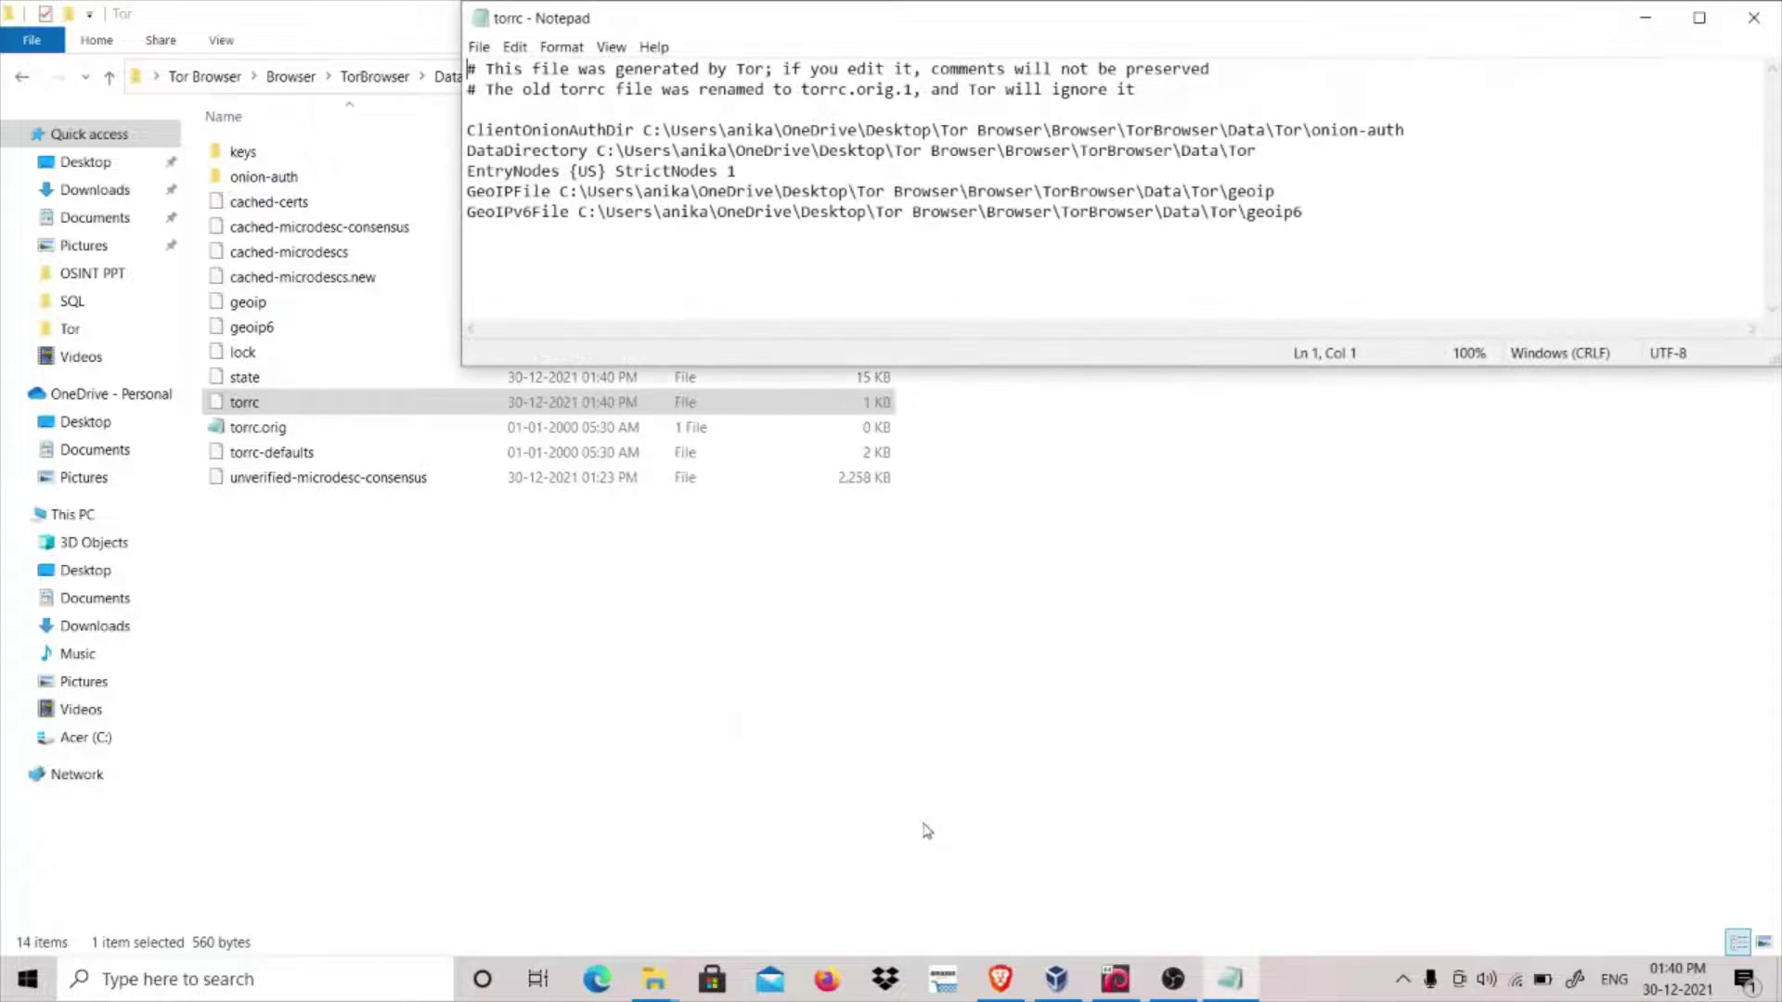
left_click(1699, 18)
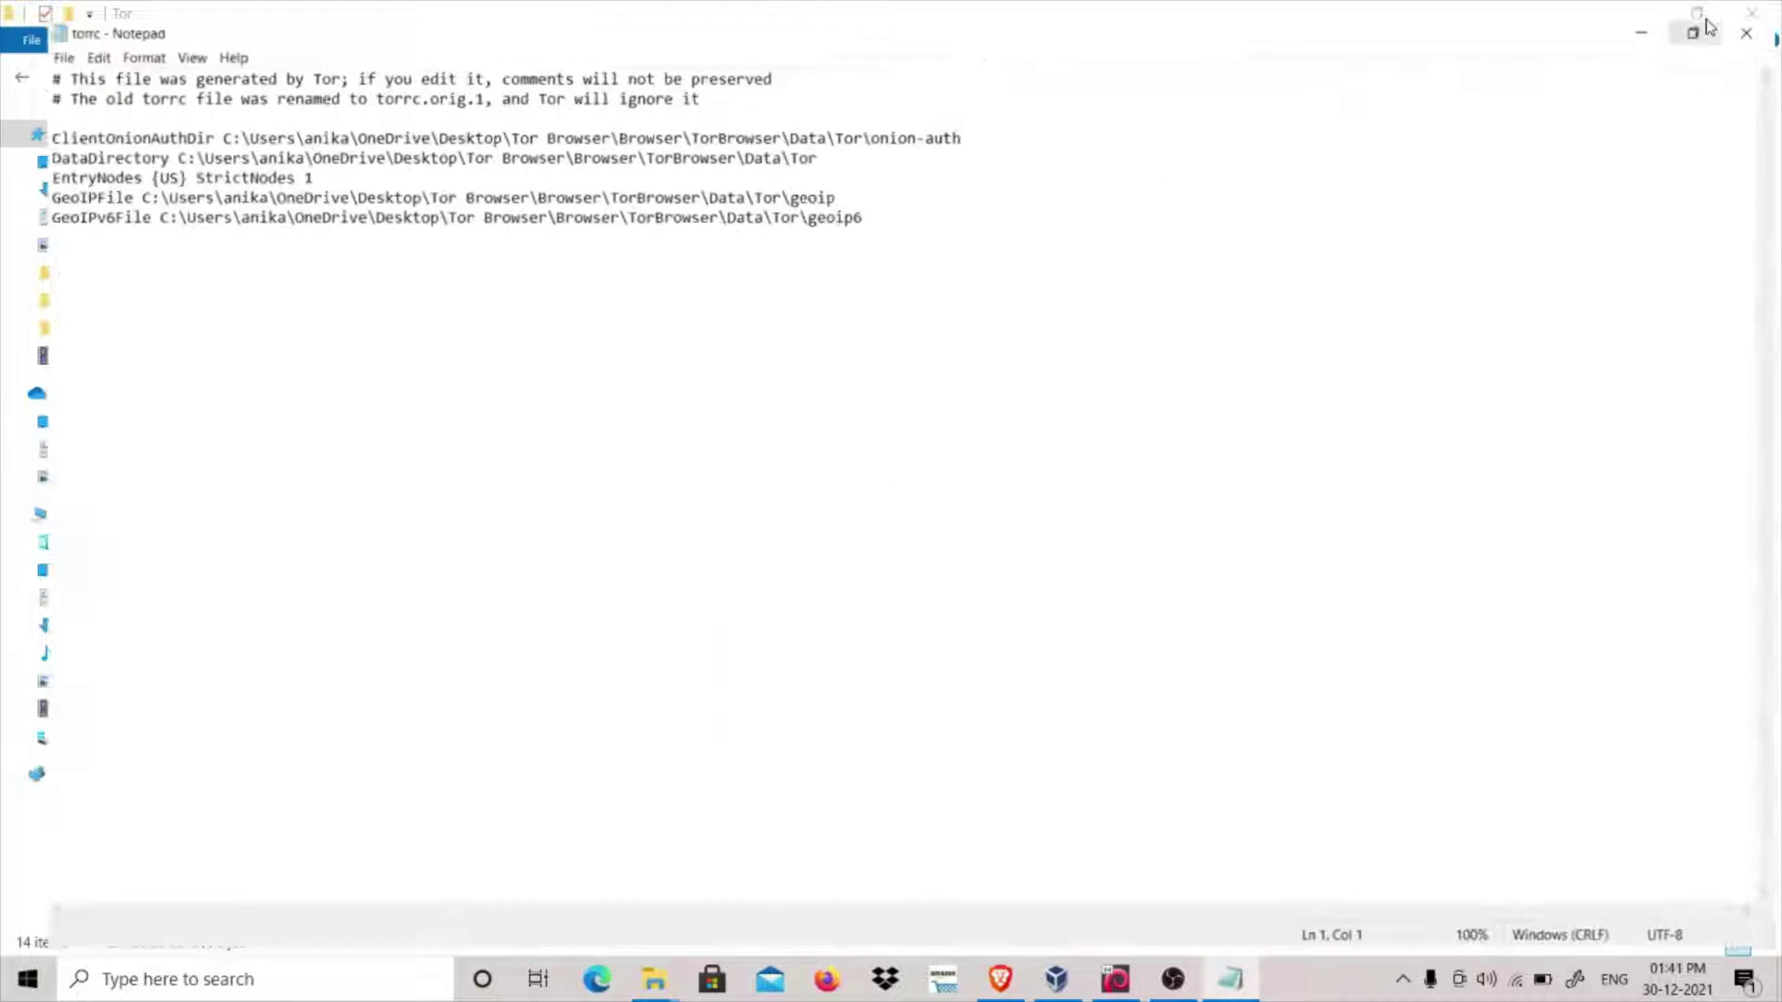
Add the line "ExitNodes {ca} StrictNodes 1" below the EntryNodes line in torrc, save it, and close the file and folder
key("Return")
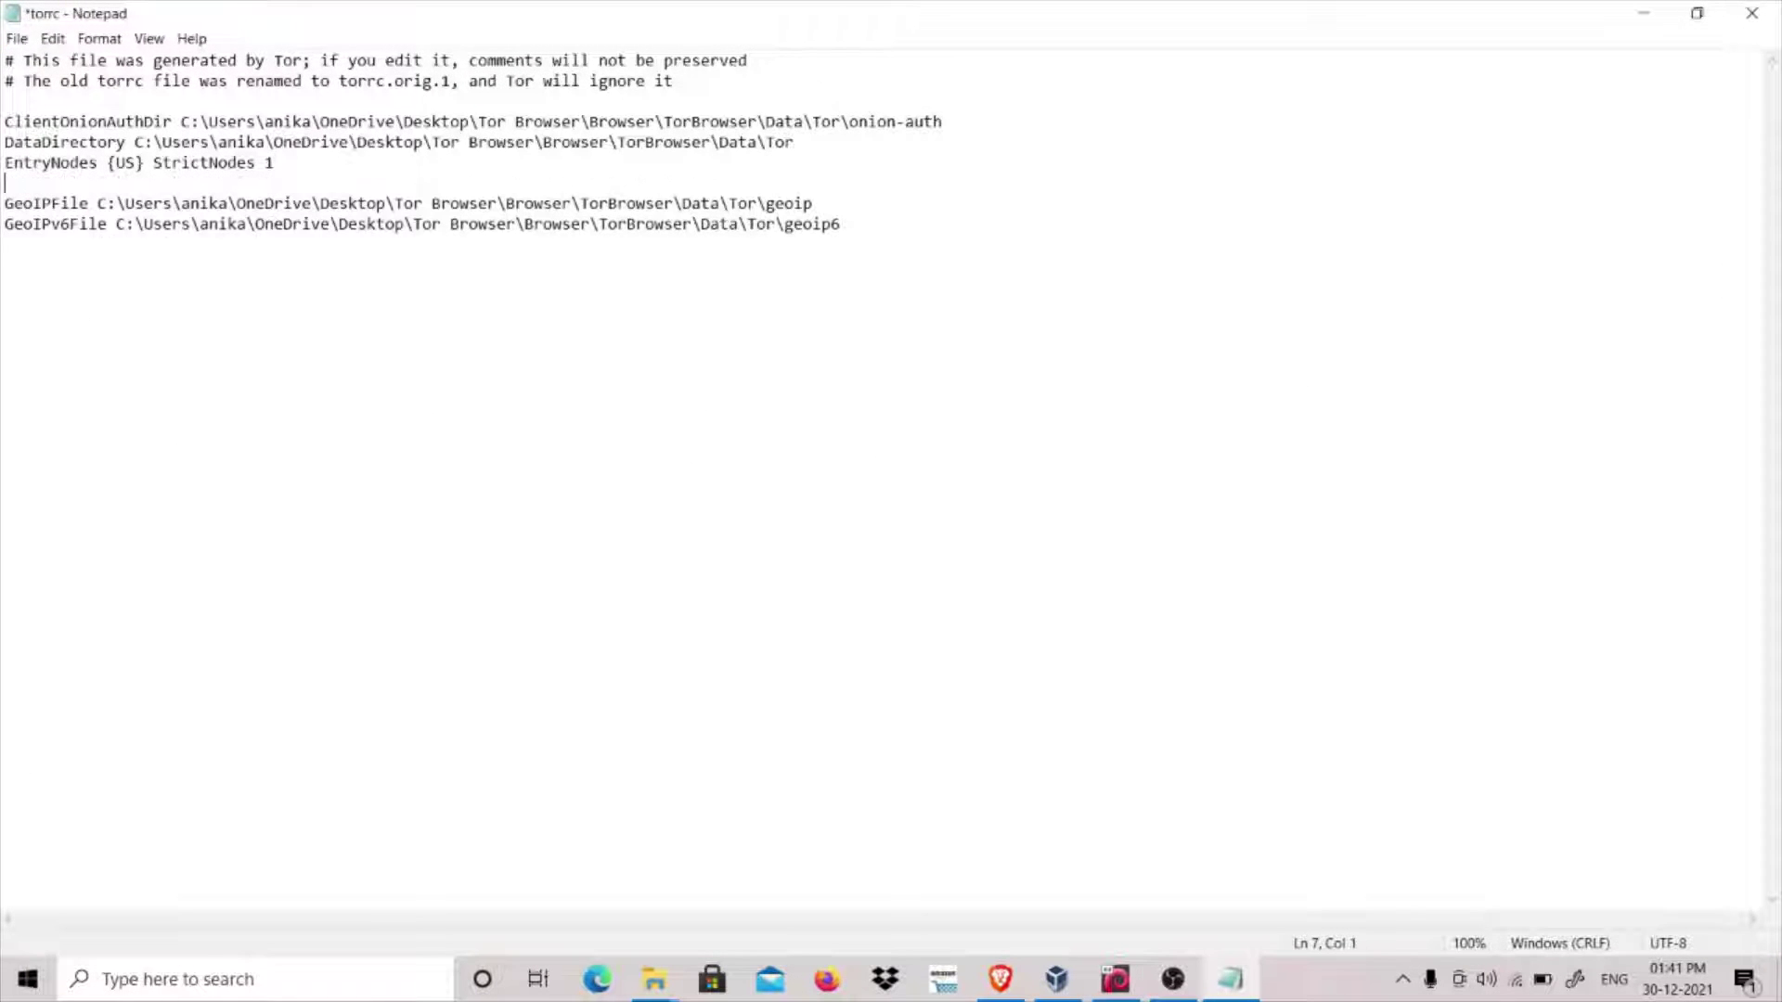
type("ExitNodes")
type("{ca} StrictNodes 1")
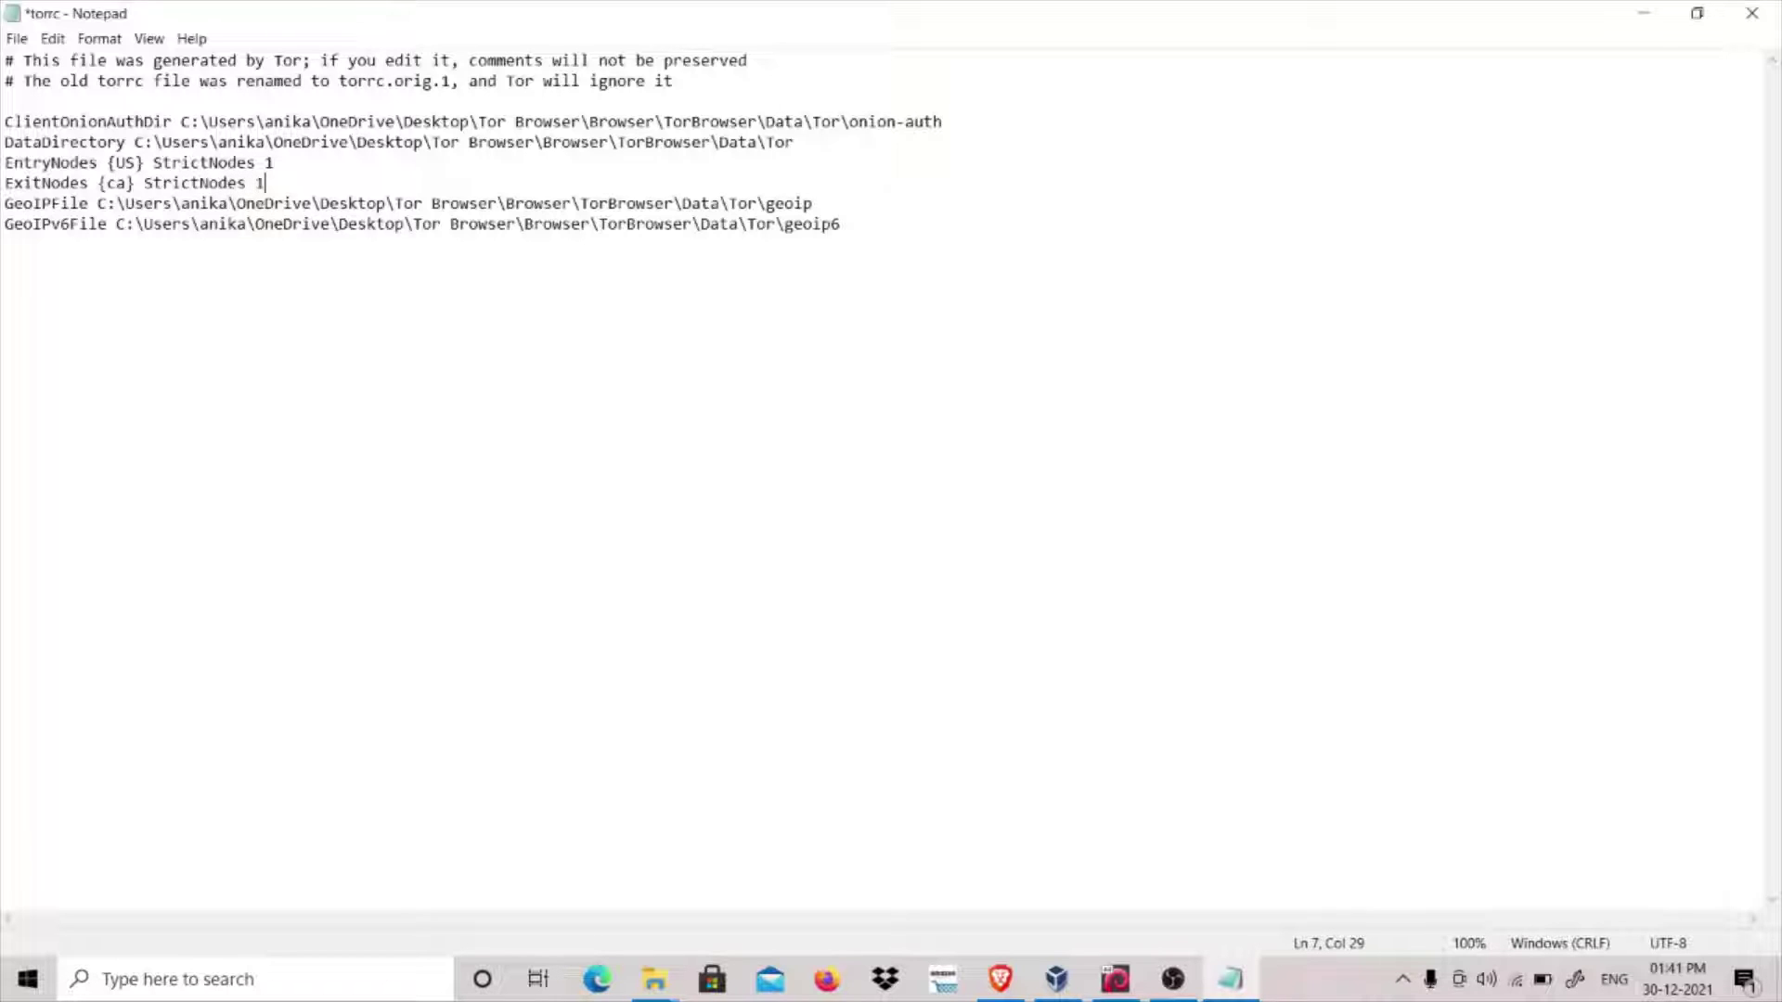
key("ctrl+s")
left_click(1750, 12)
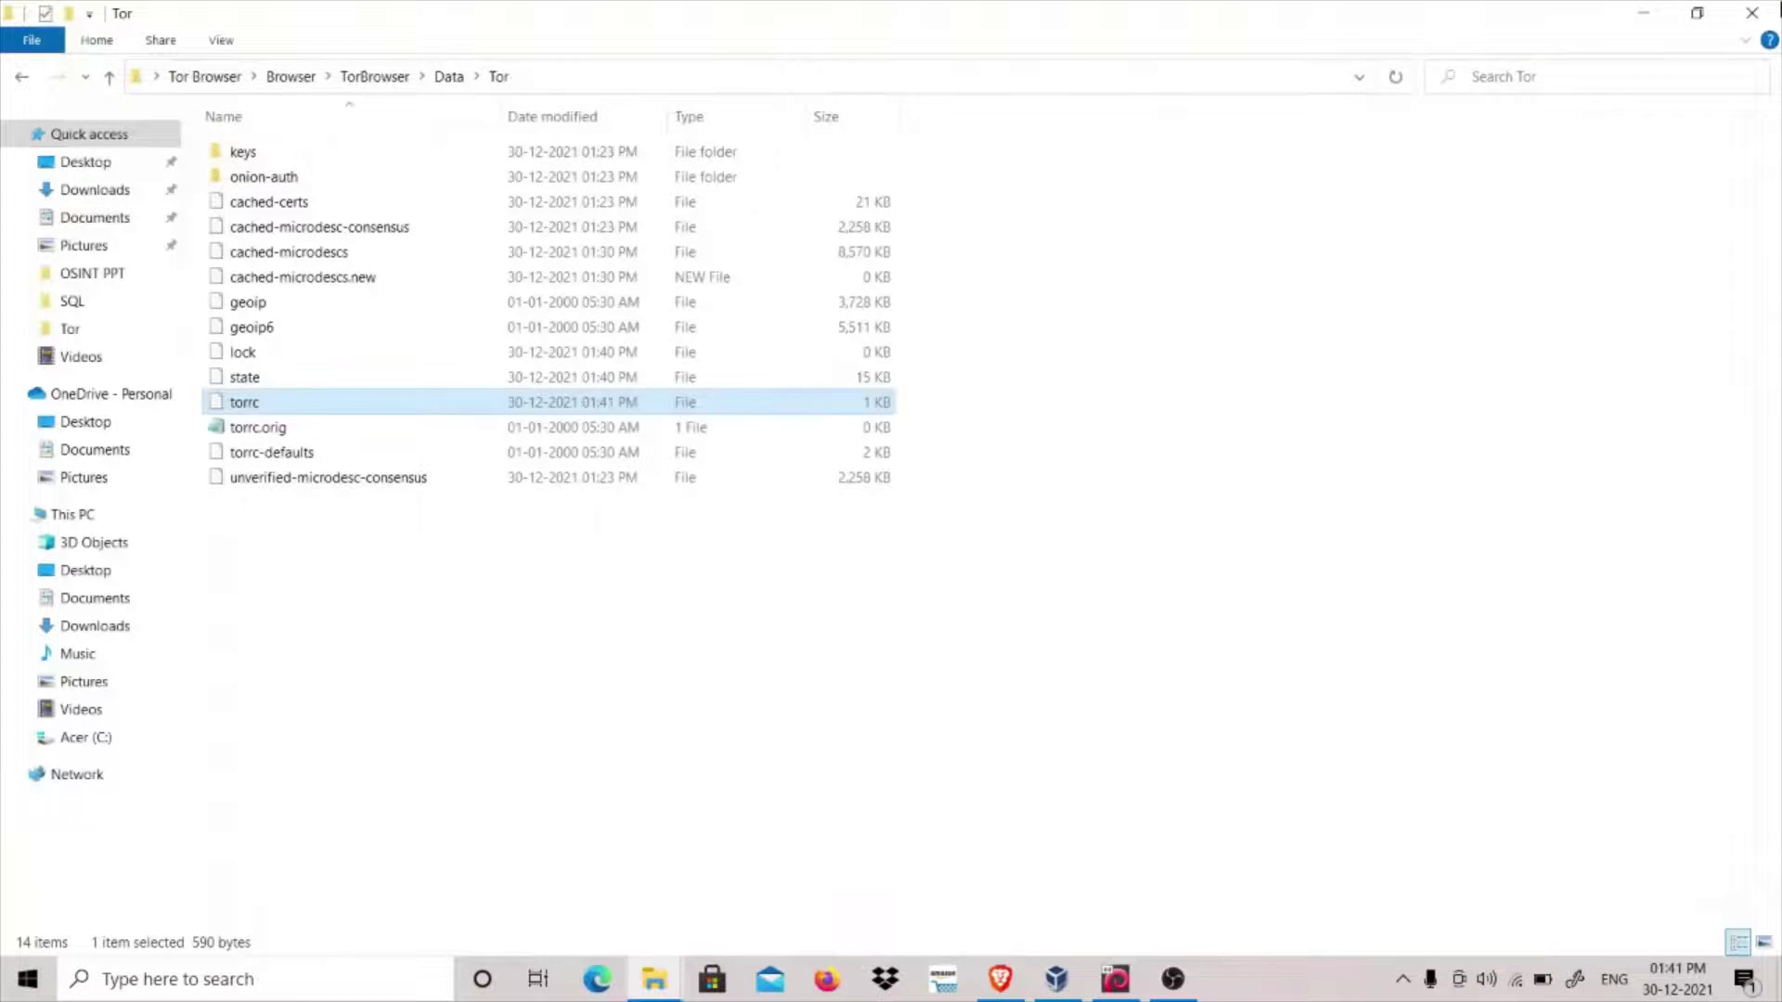
left_click(1748, 12)
Start Tor Browser from the desktop and load check.torproject.org in a new tab
double_click(247, 650)
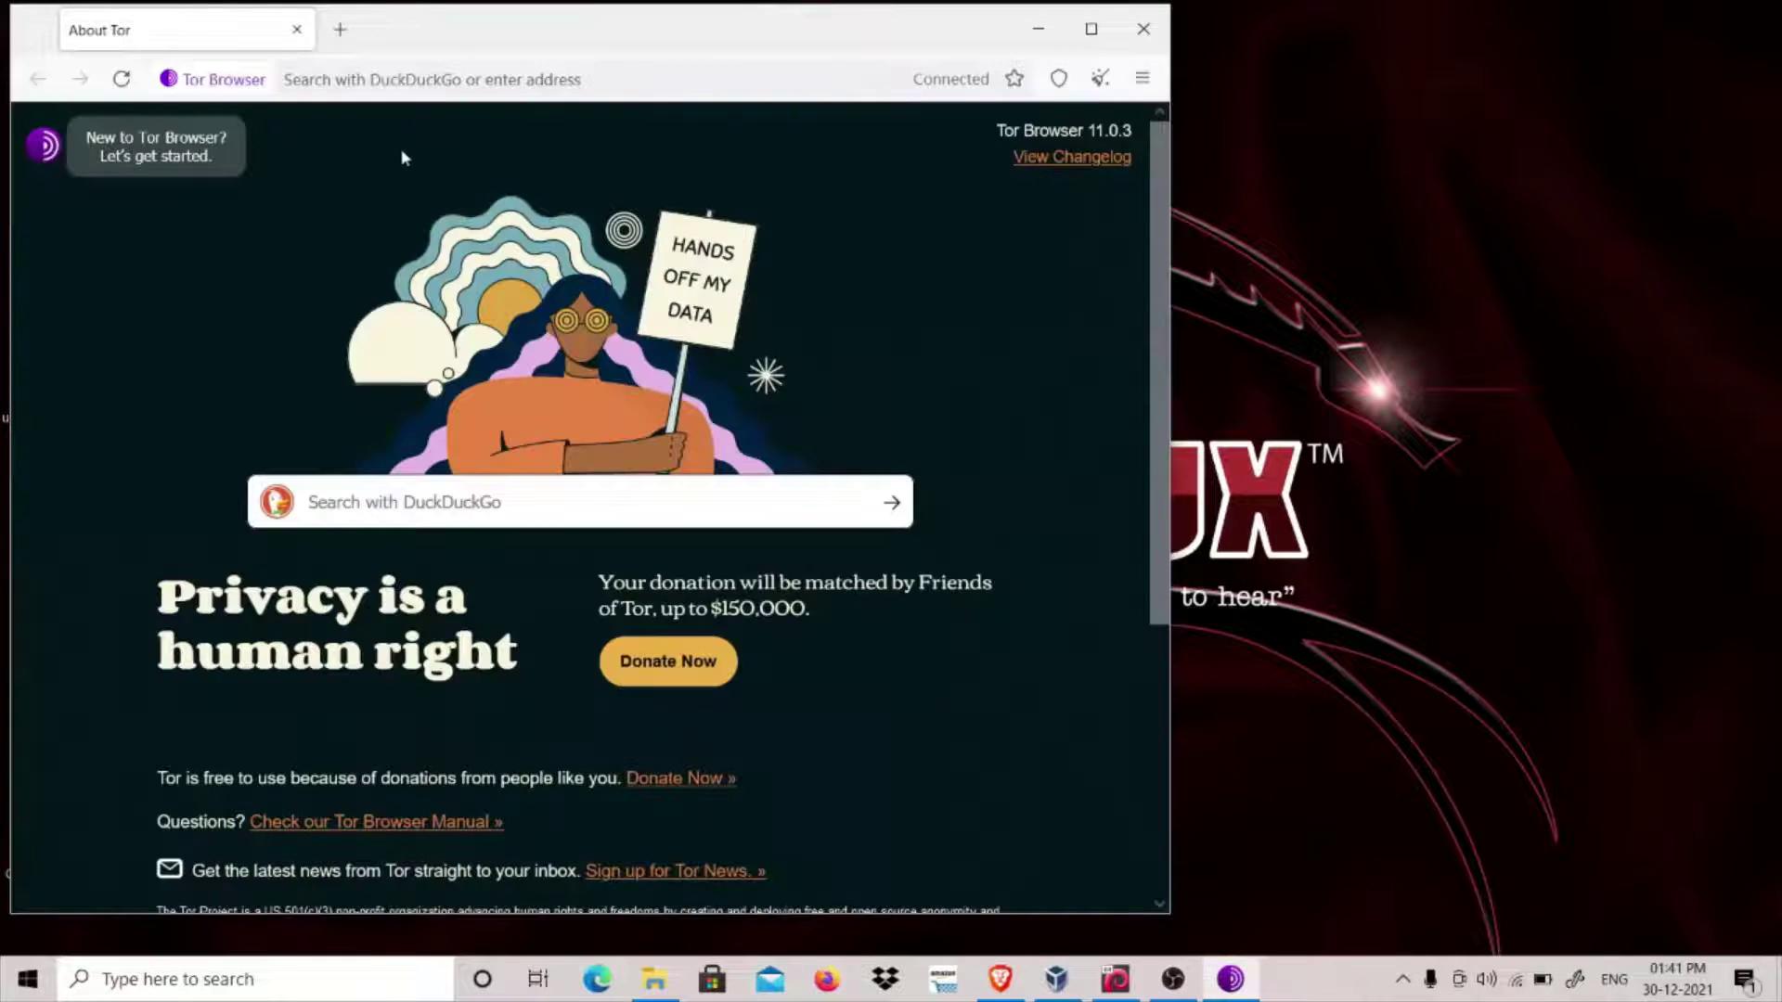
left_click(339, 31)
type("check.t")
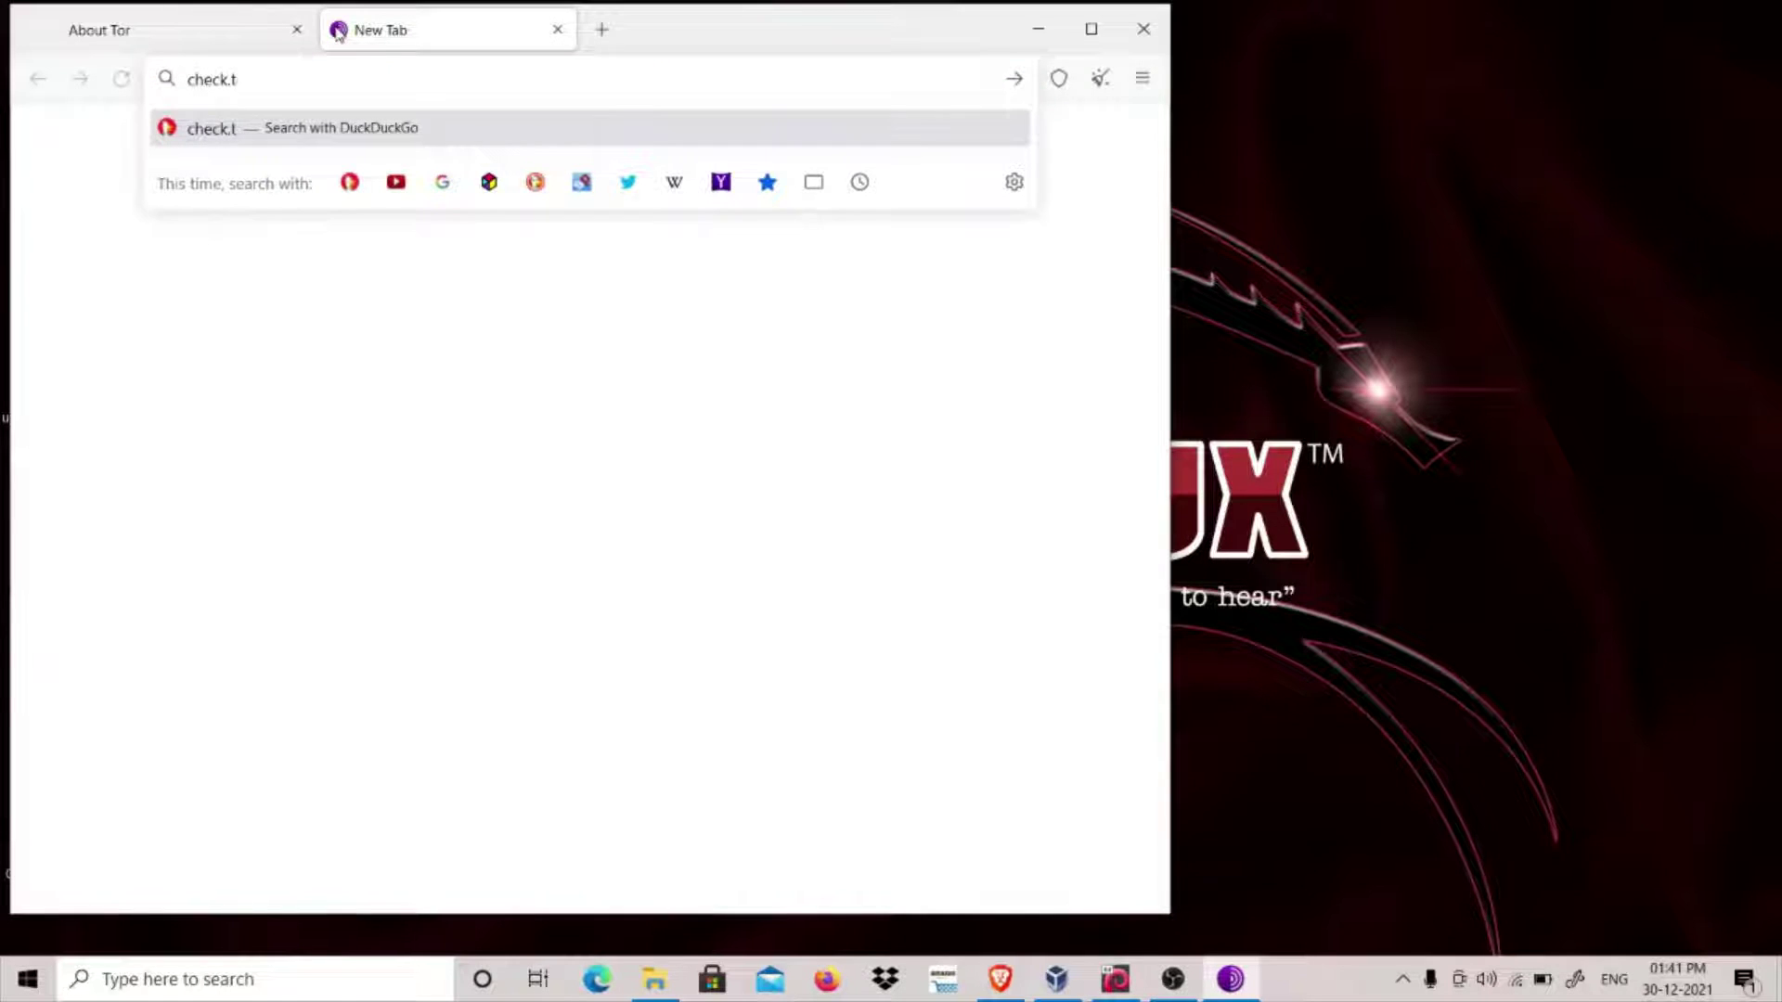
type("orproject.org")
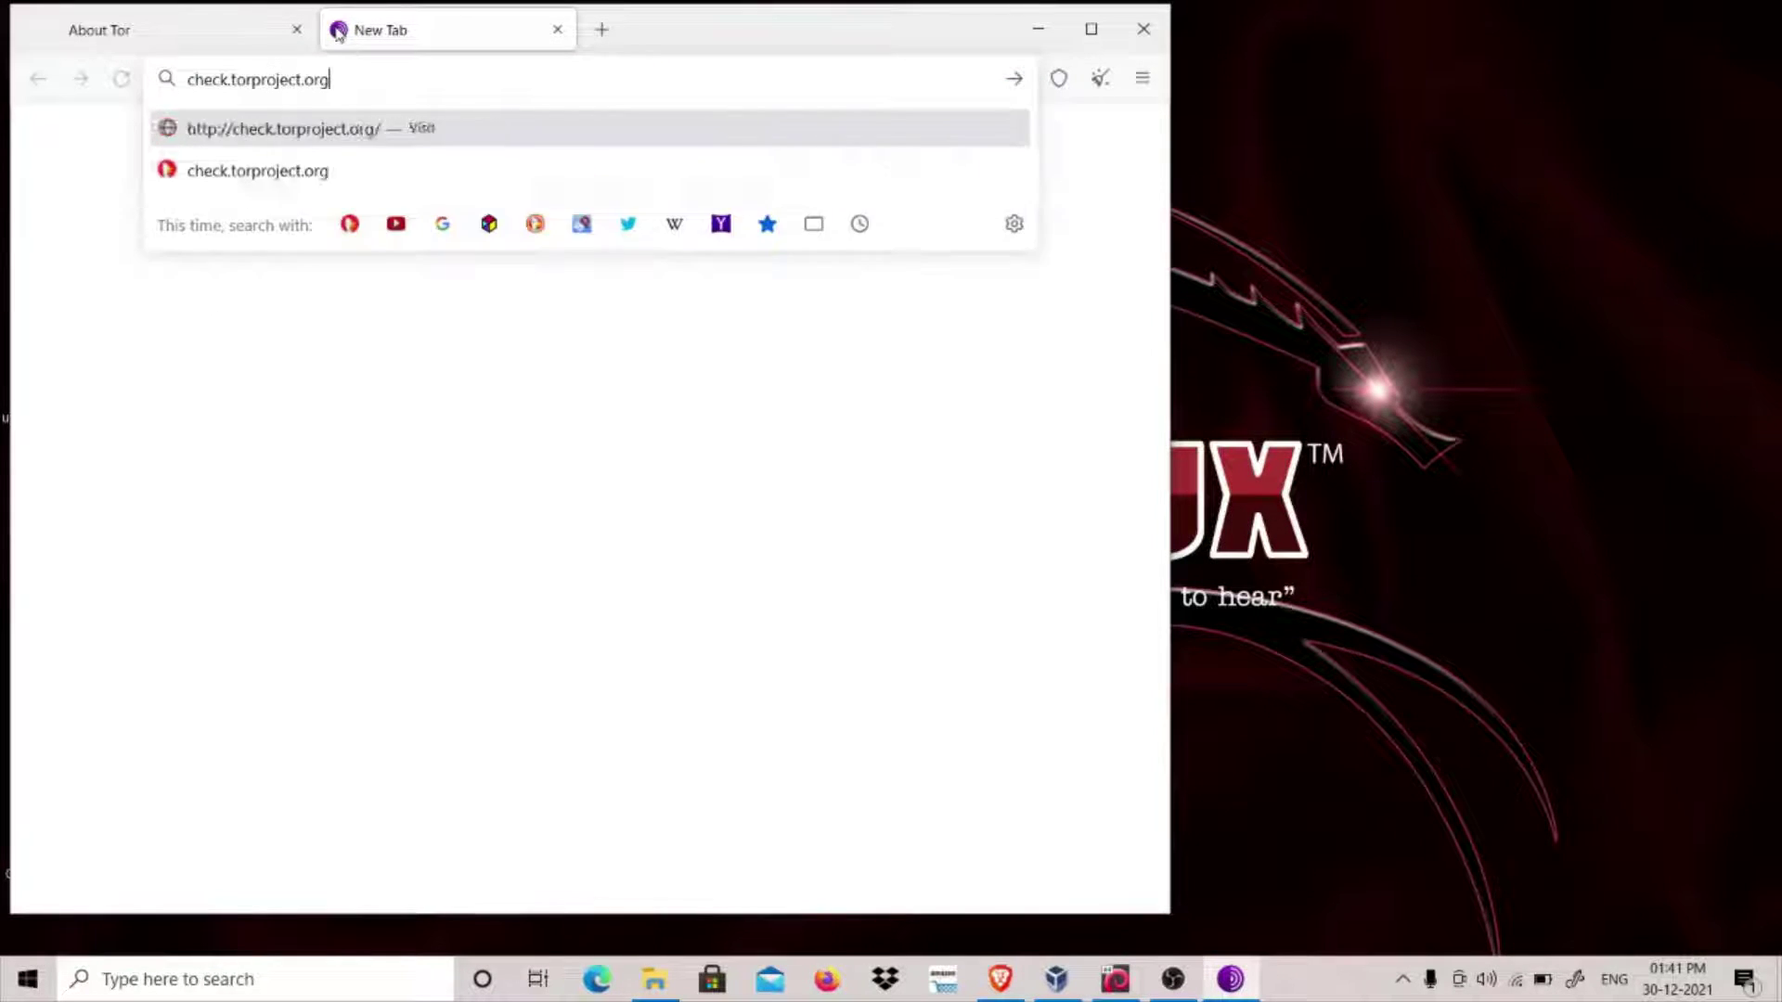
key("Return")
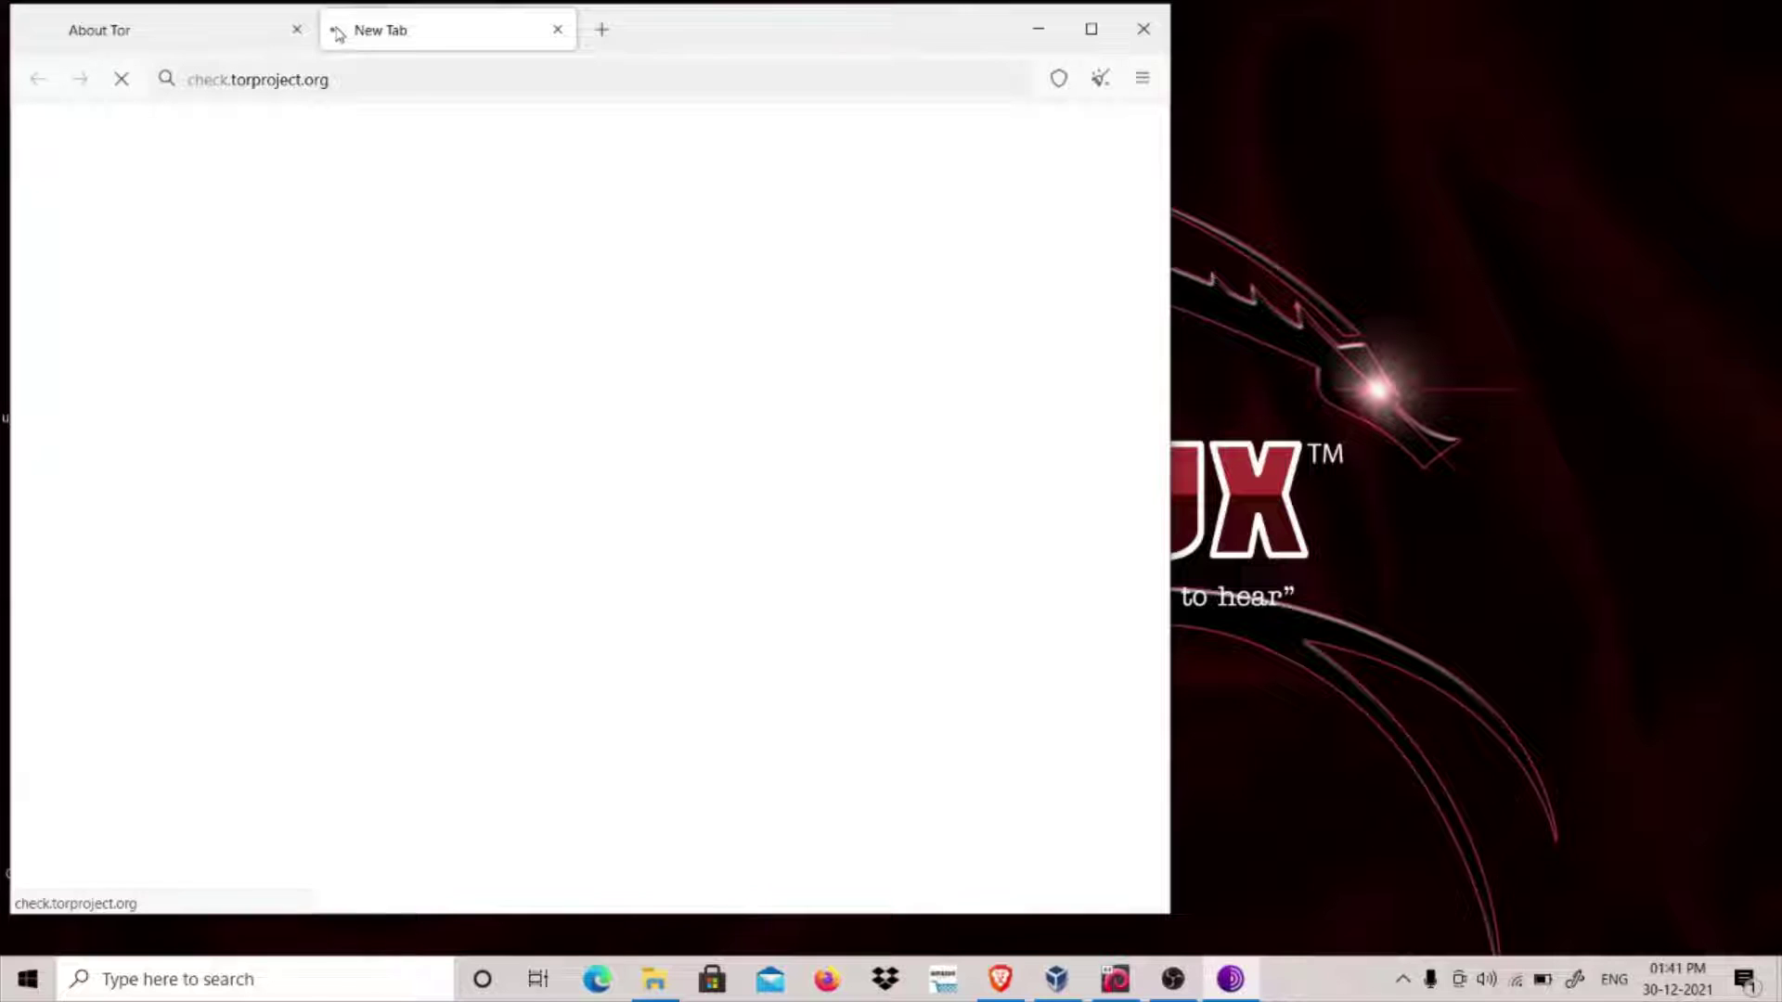
Check the Tor circuit for check.torproject.org in the maximized window, and minimize the browser
left_click(1091, 29)
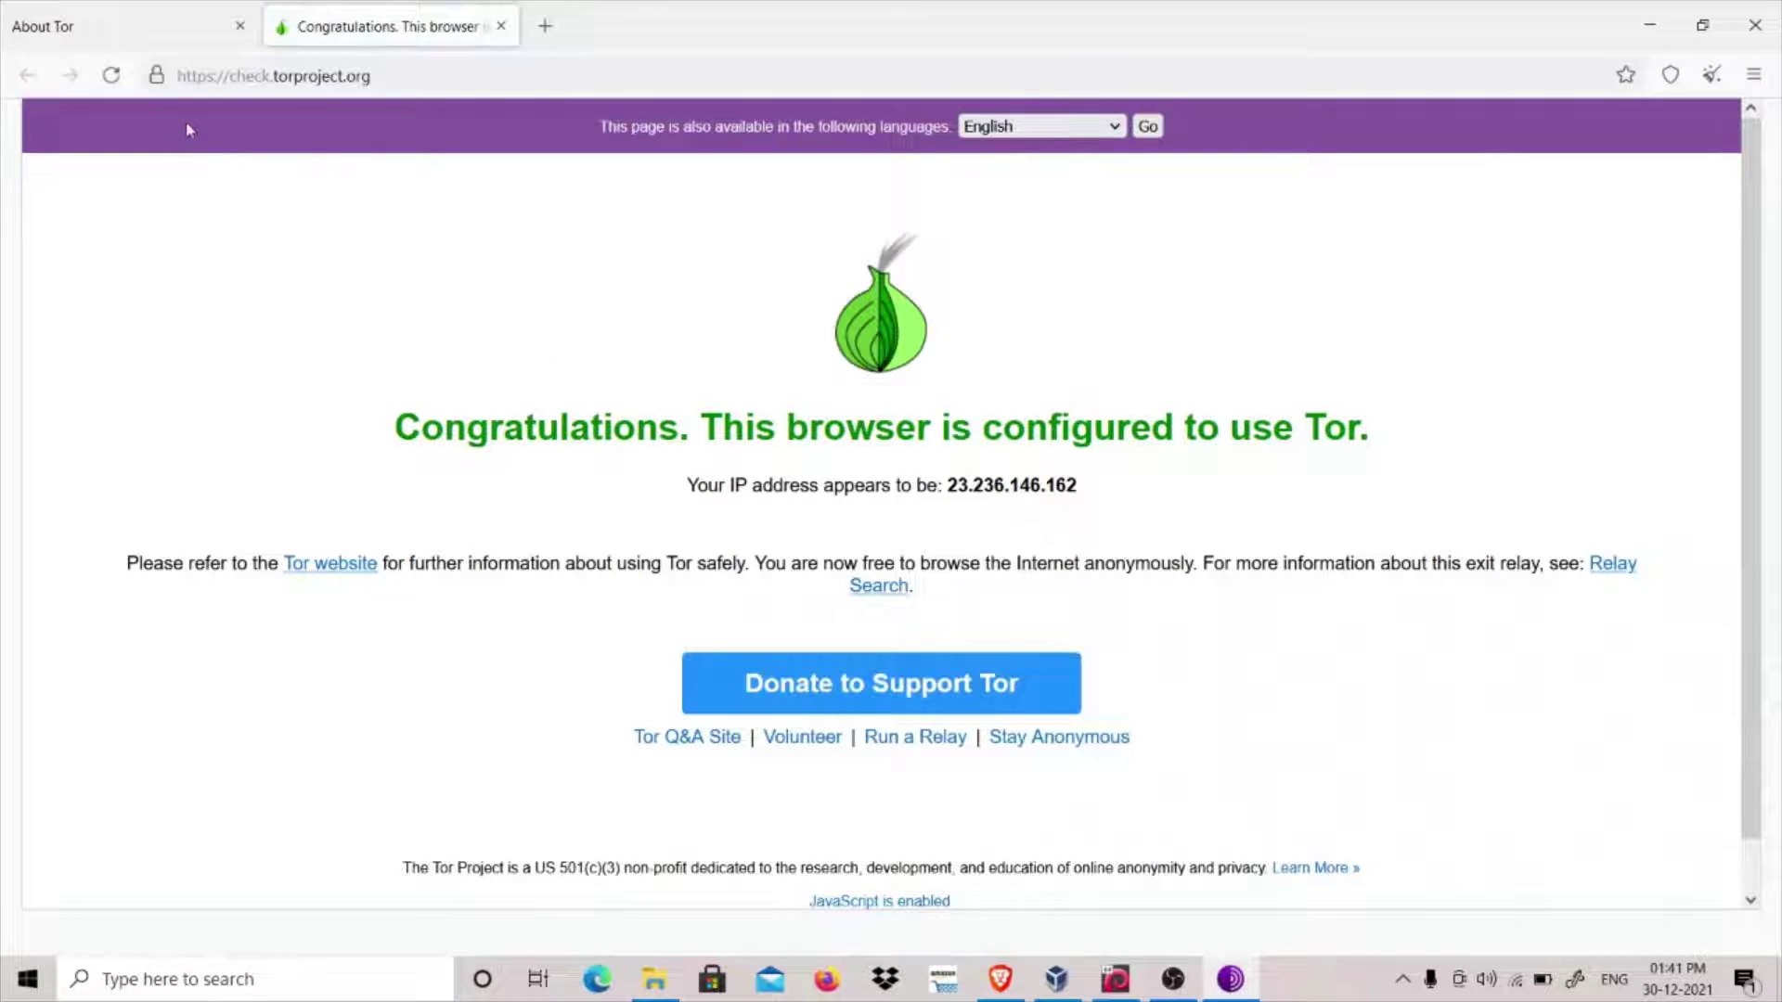
left_click(157, 75)
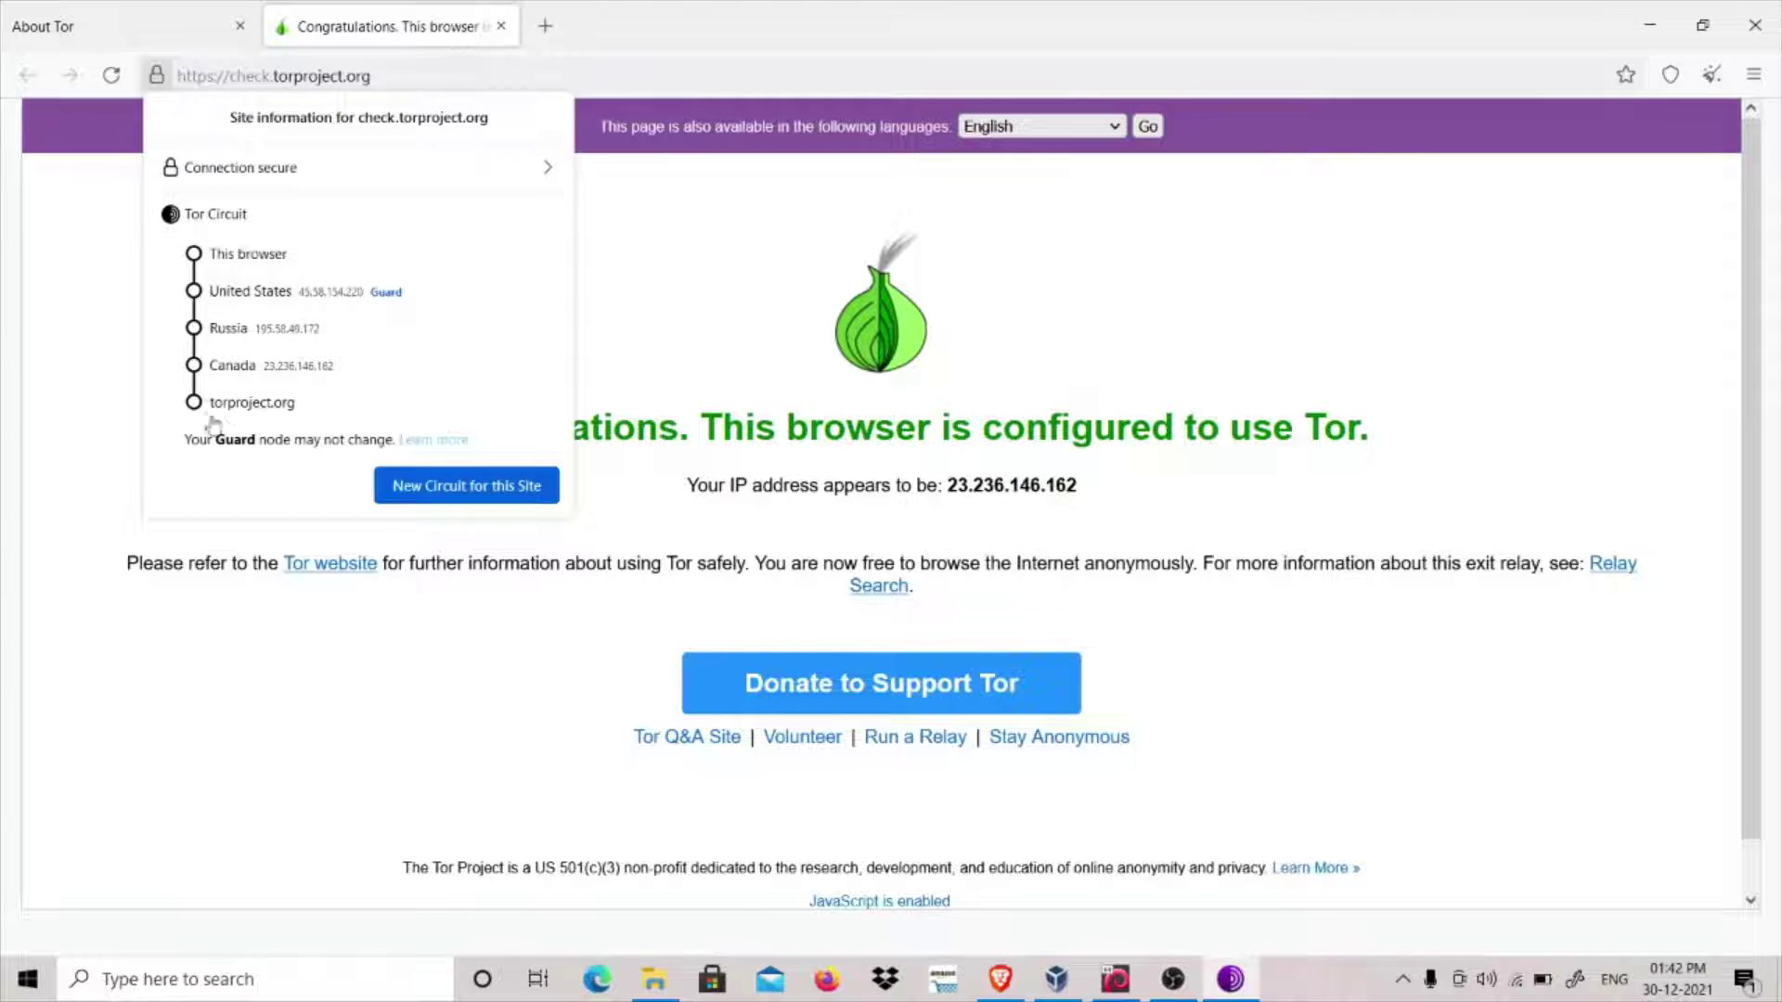
left_click(1649, 25)
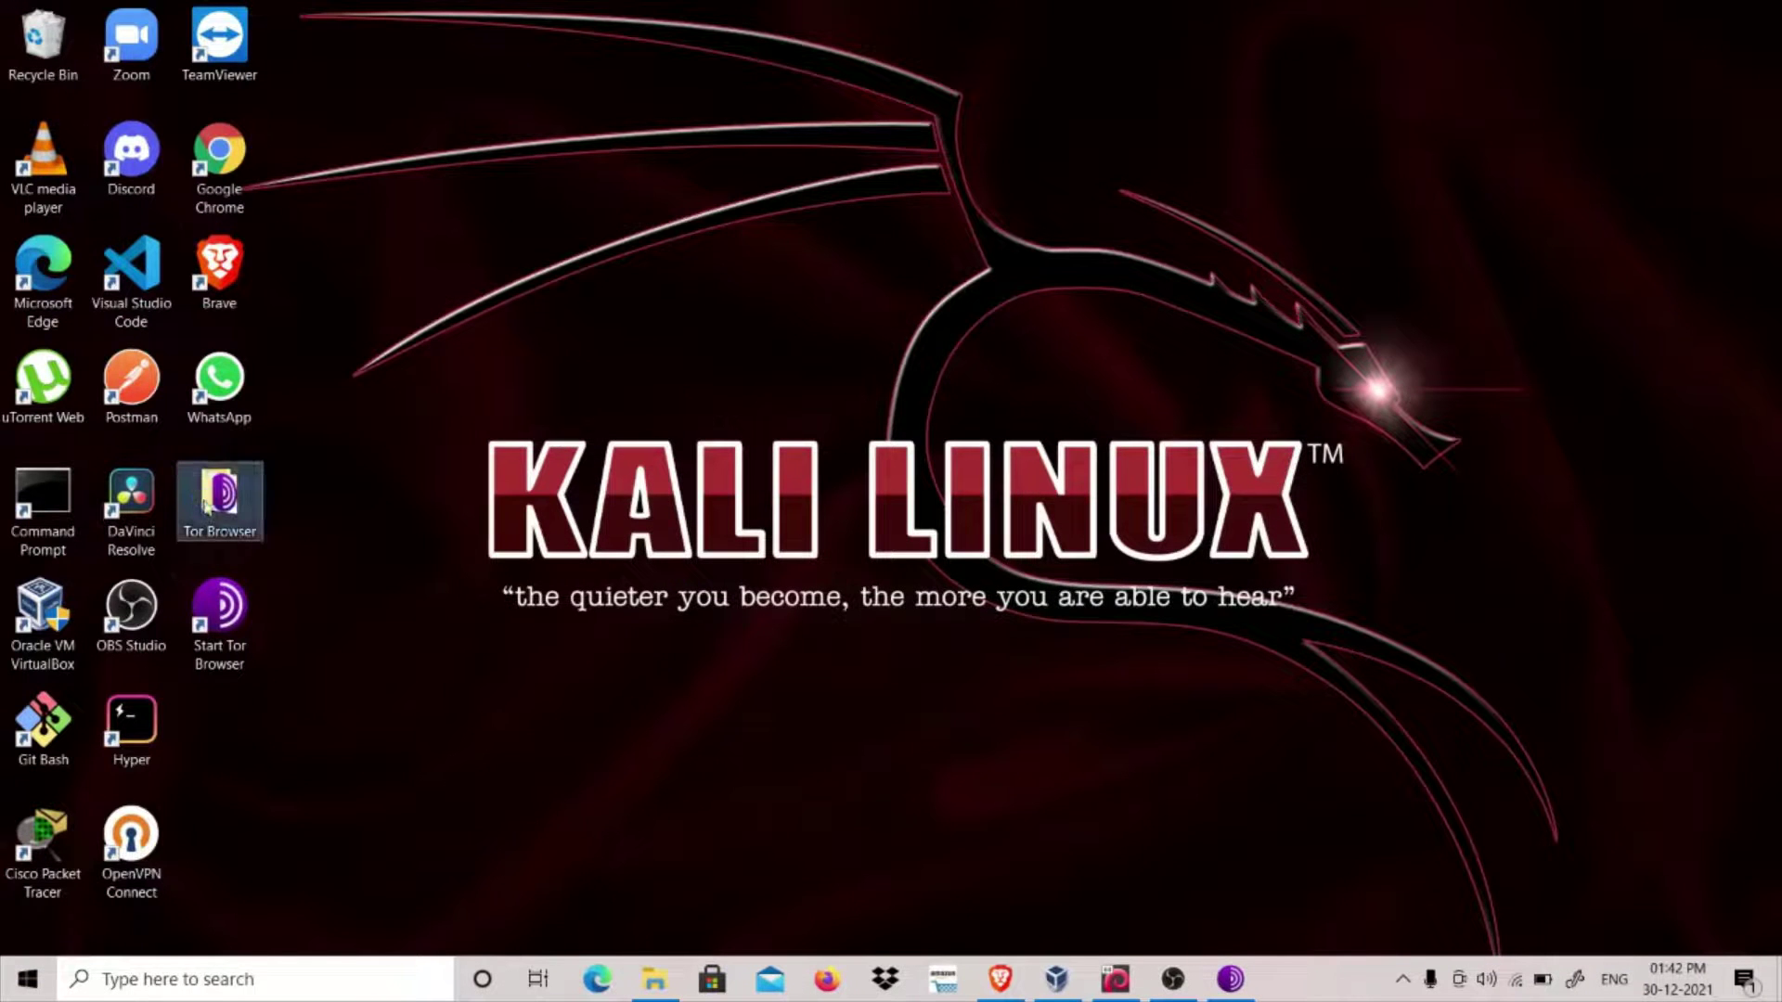
Browse from the desktop's Tor Browser folder back to Browser\TorBrowser\Data\Tor
double_click(219, 496)
double_click(349, 153)
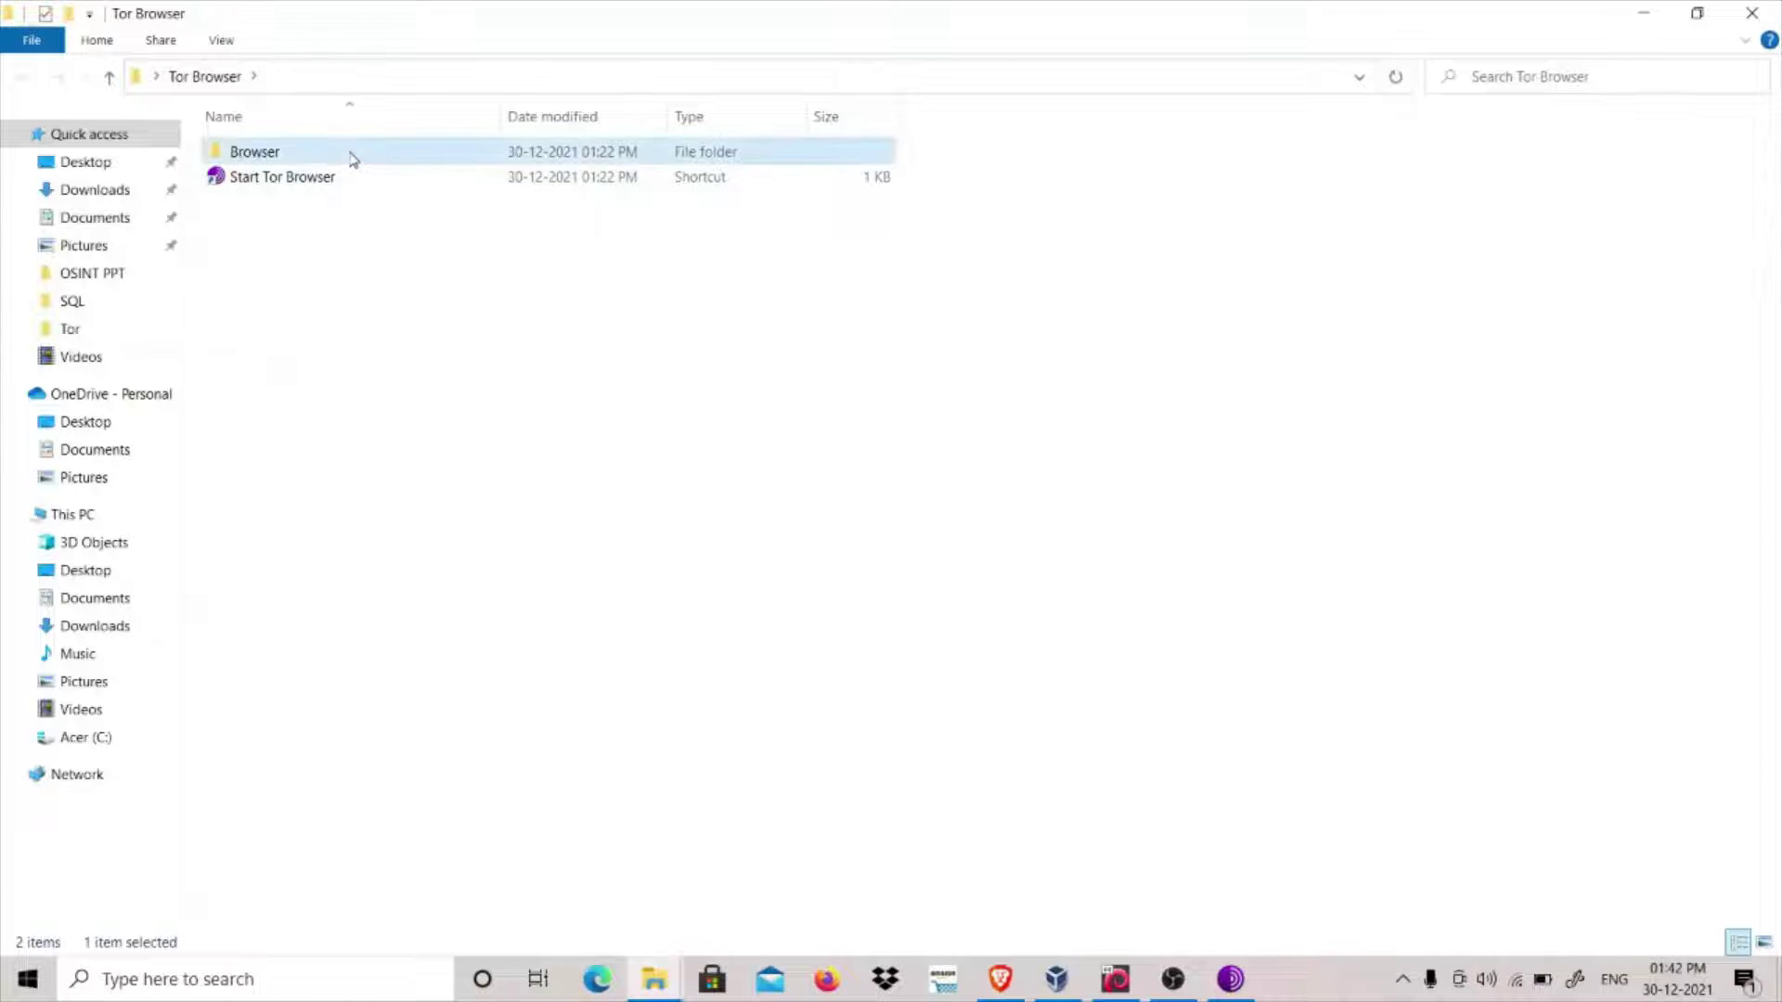
double_click(310, 232)
double_click(325, 153)
double_click(298, 177)
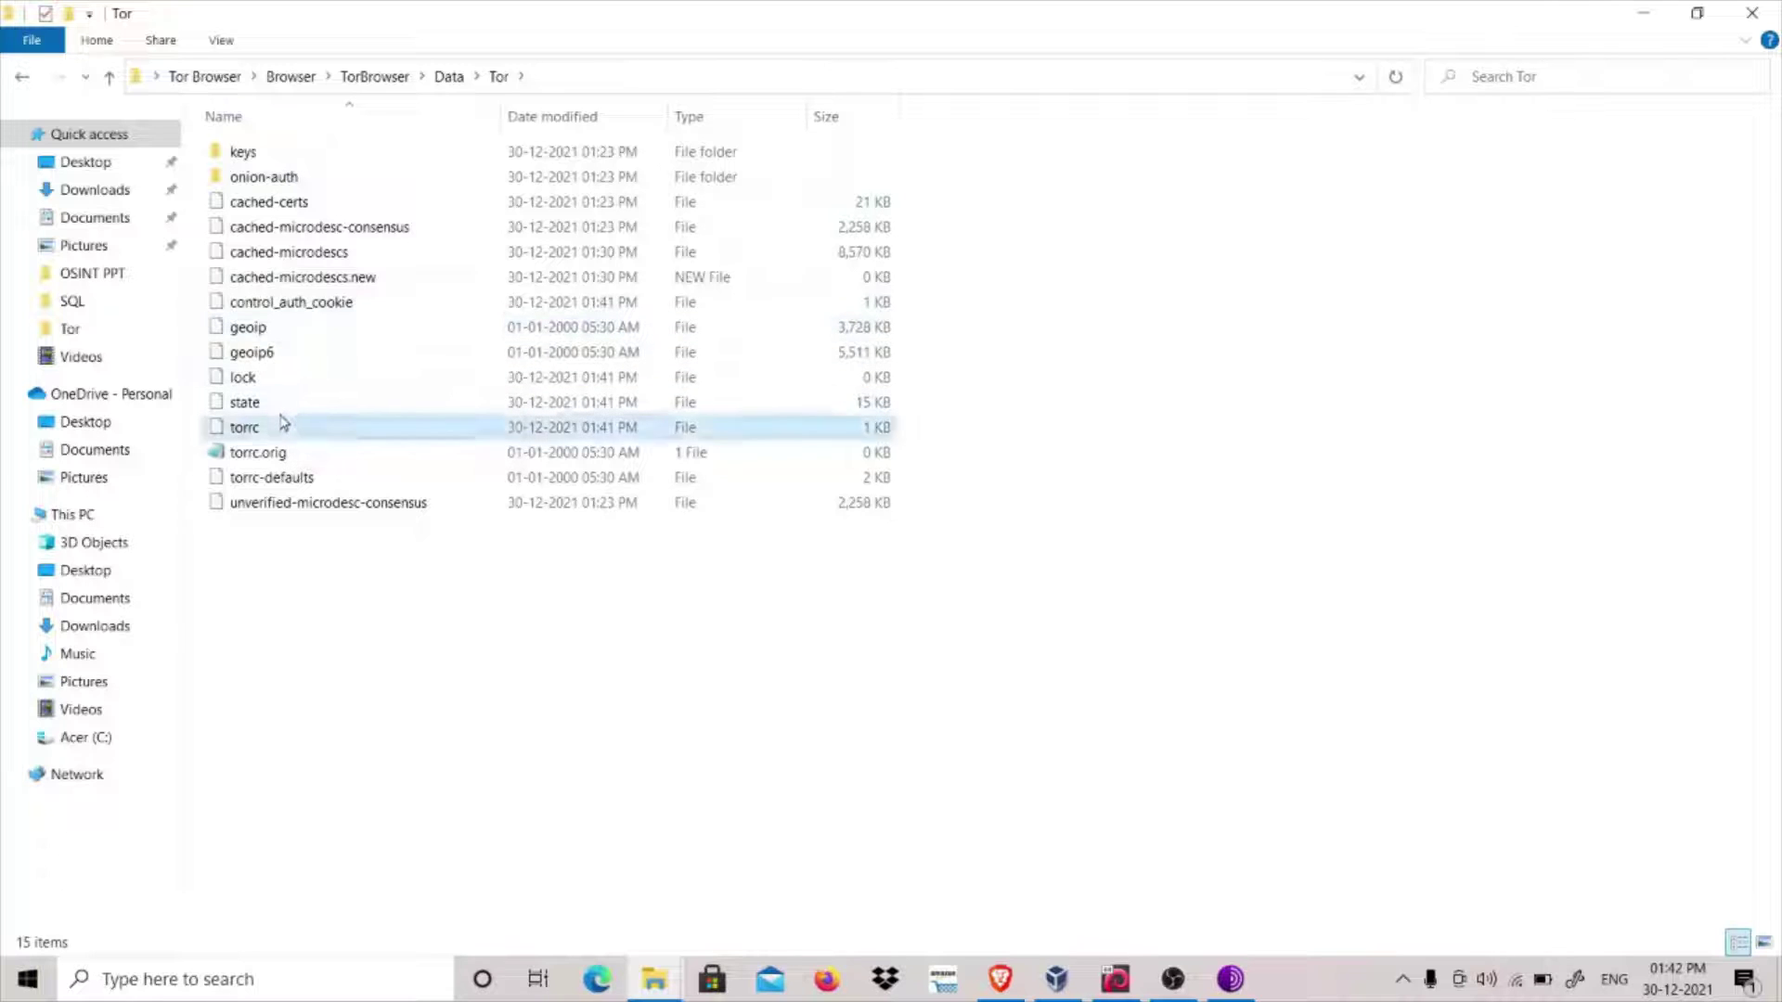
Open torrc in Notepad again and maximize the editor window
double_click(283, 424)
left_click(710, 516)
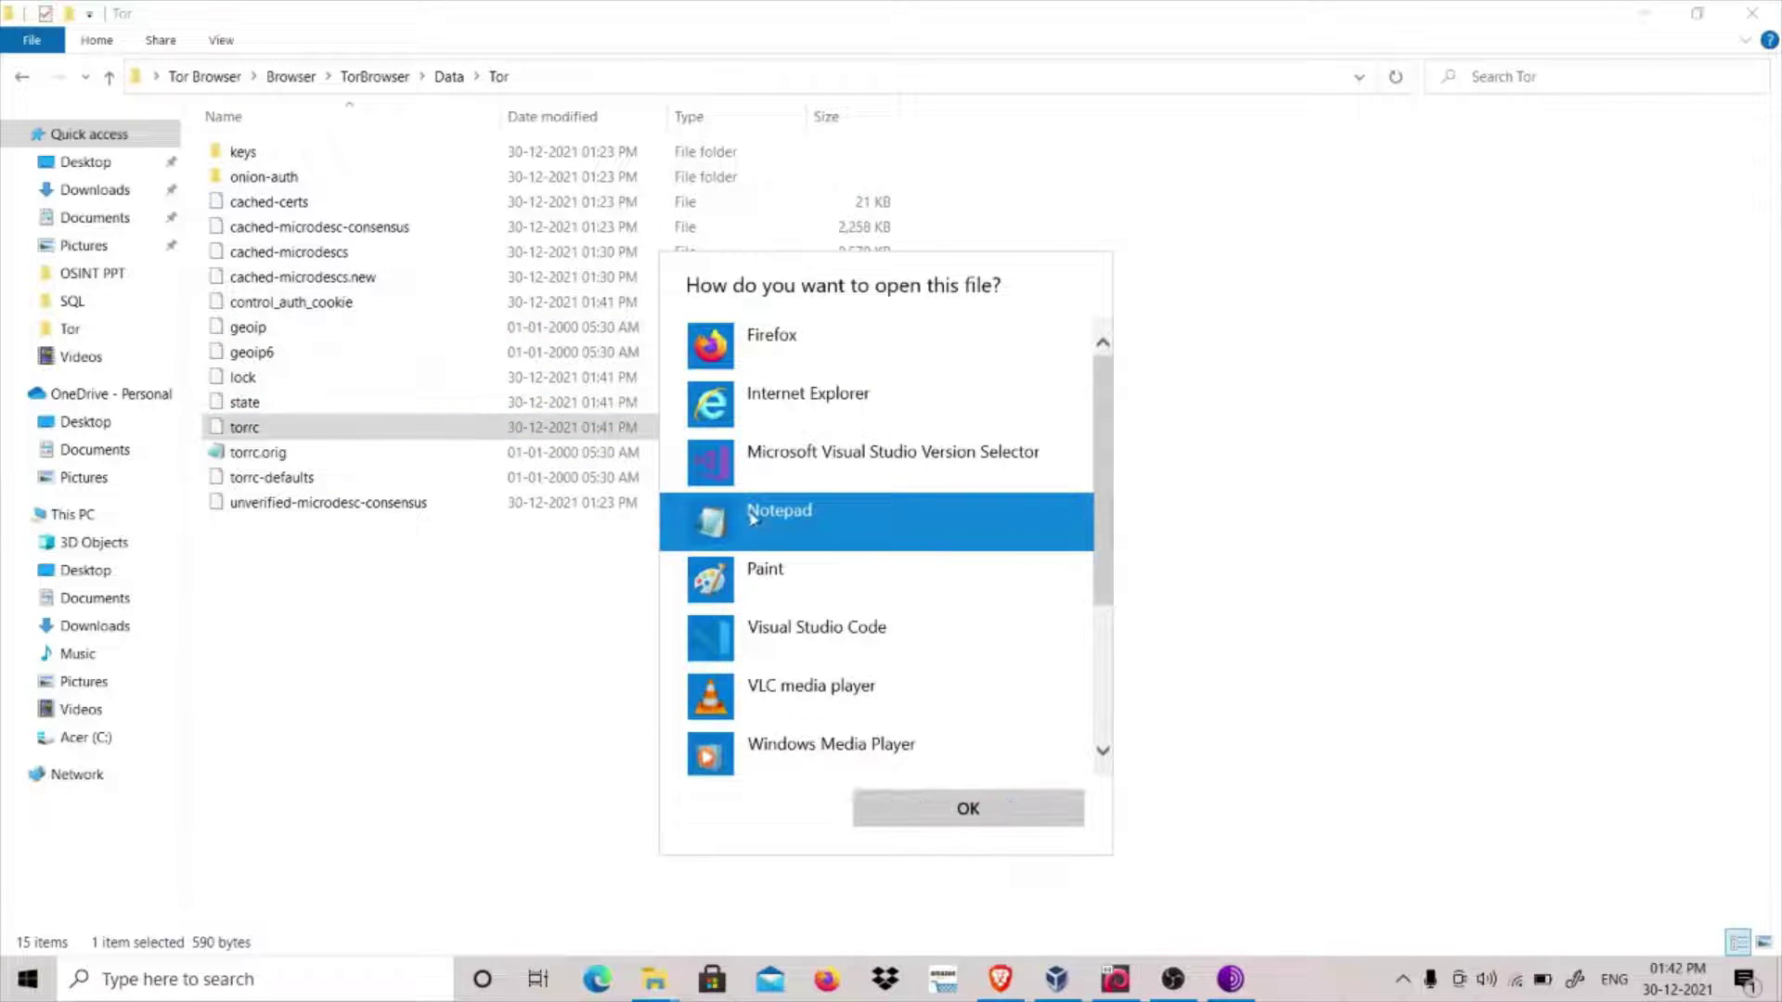
left_click(937, 820)
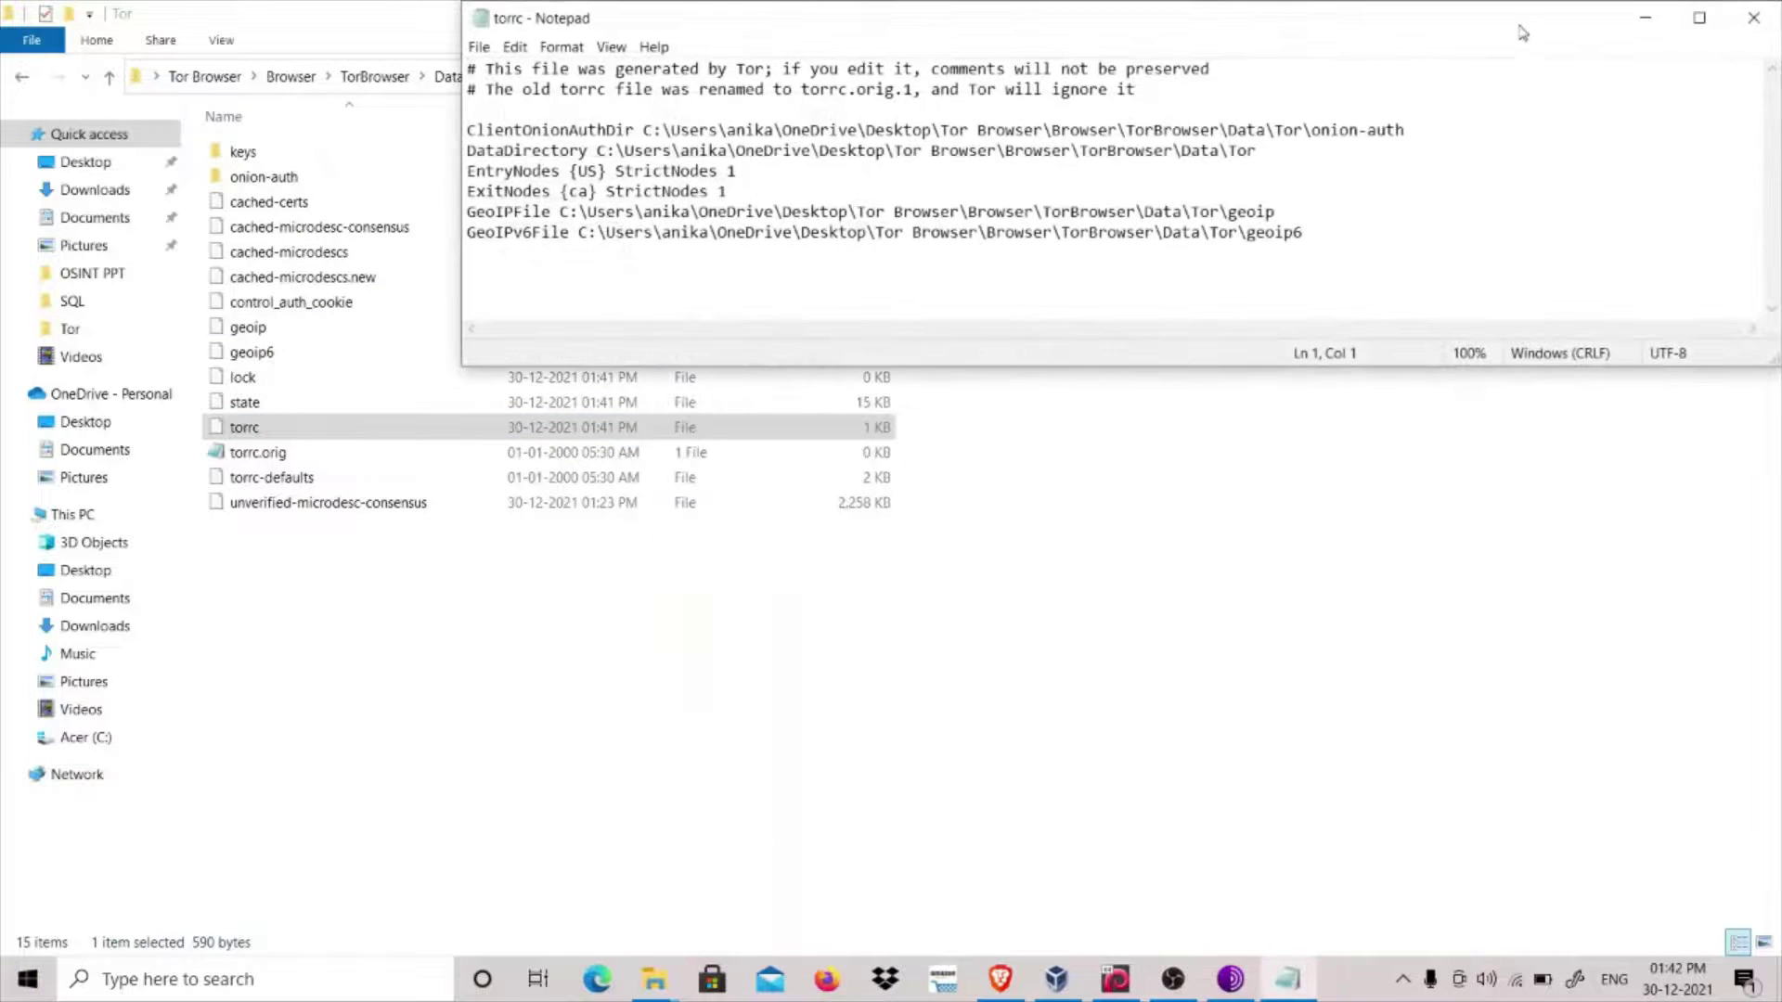
left_click(1699, 17)
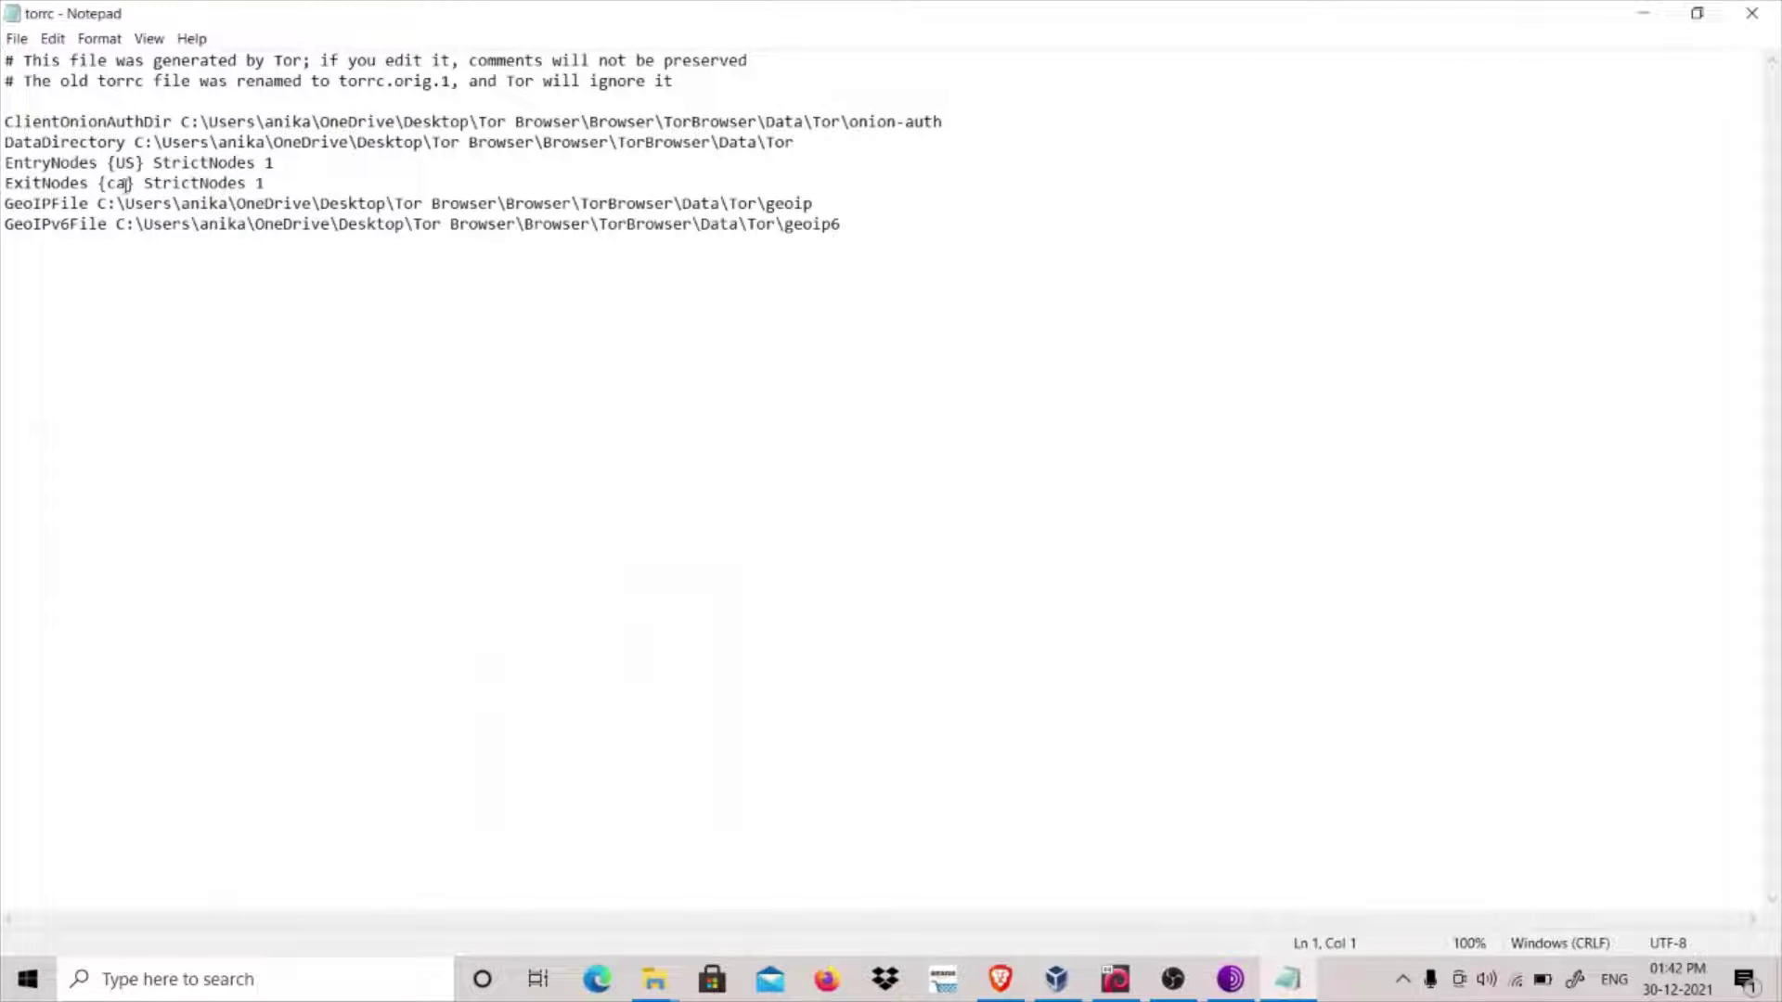
Set the country code in the torrc ExitNodes line to us, save the change, and close the file and folder
key("BackSpace")
key("BackSpace")
type("us")
key("ctrl+s")
left_click(1751, 16)
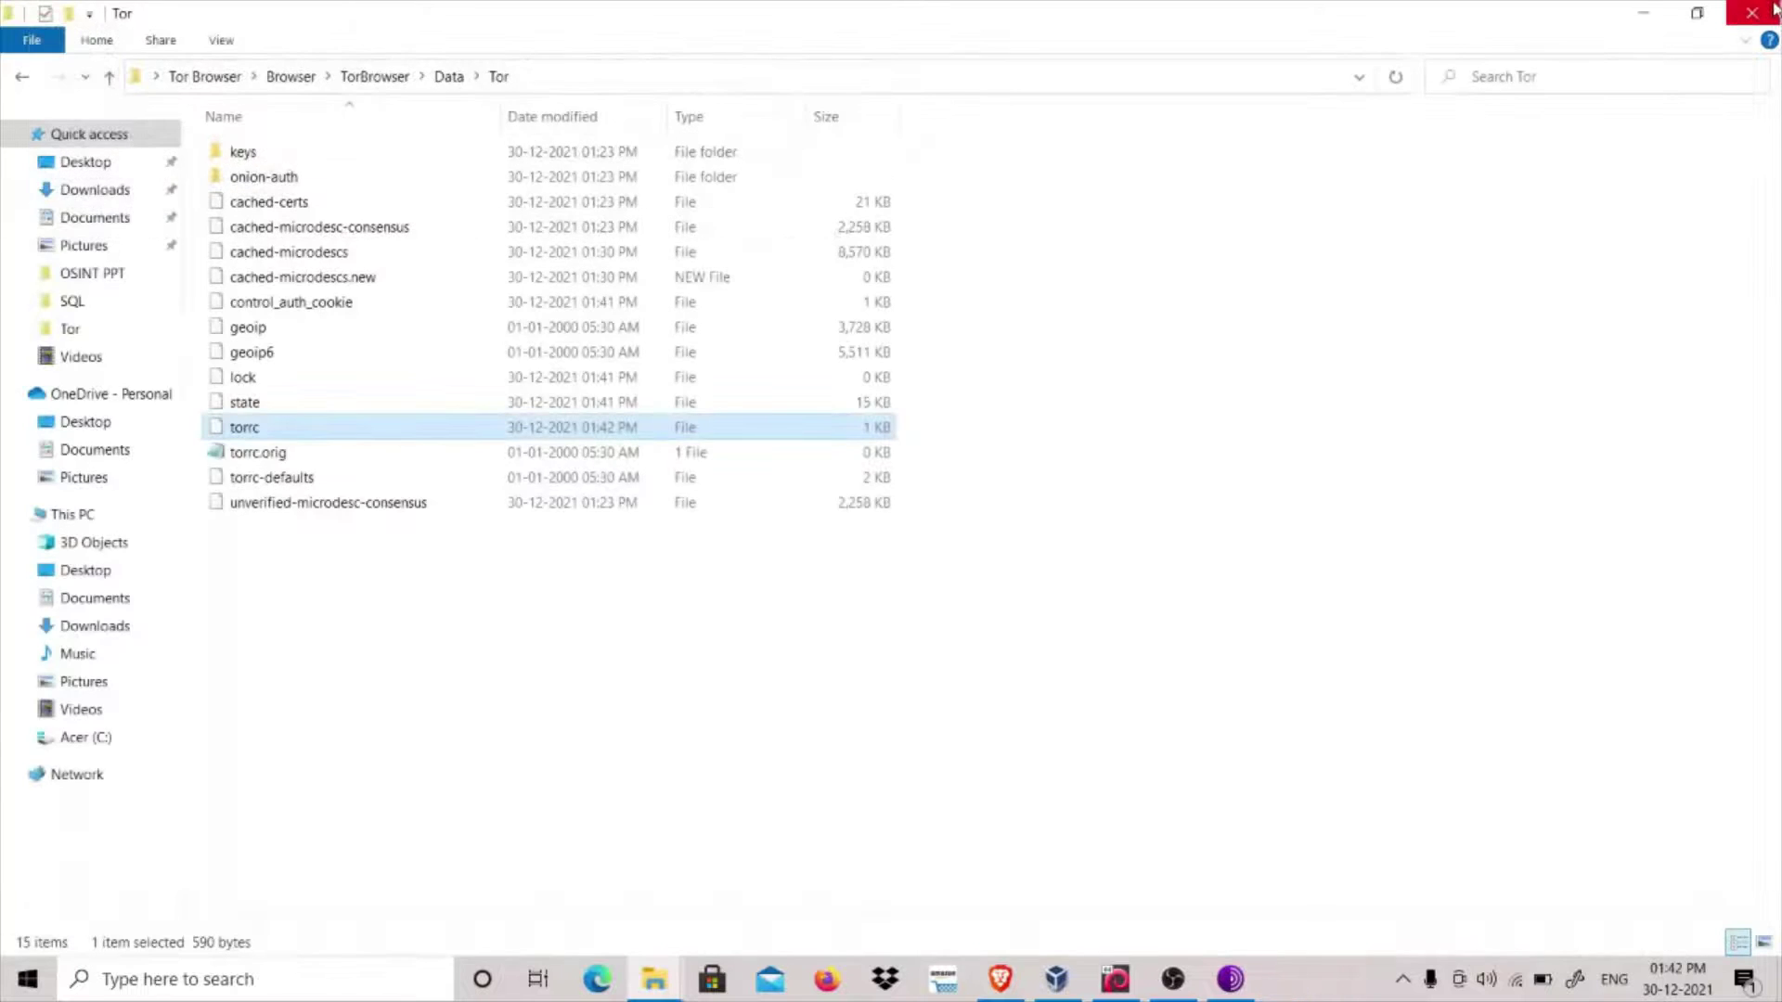
left_click(1775, 10)
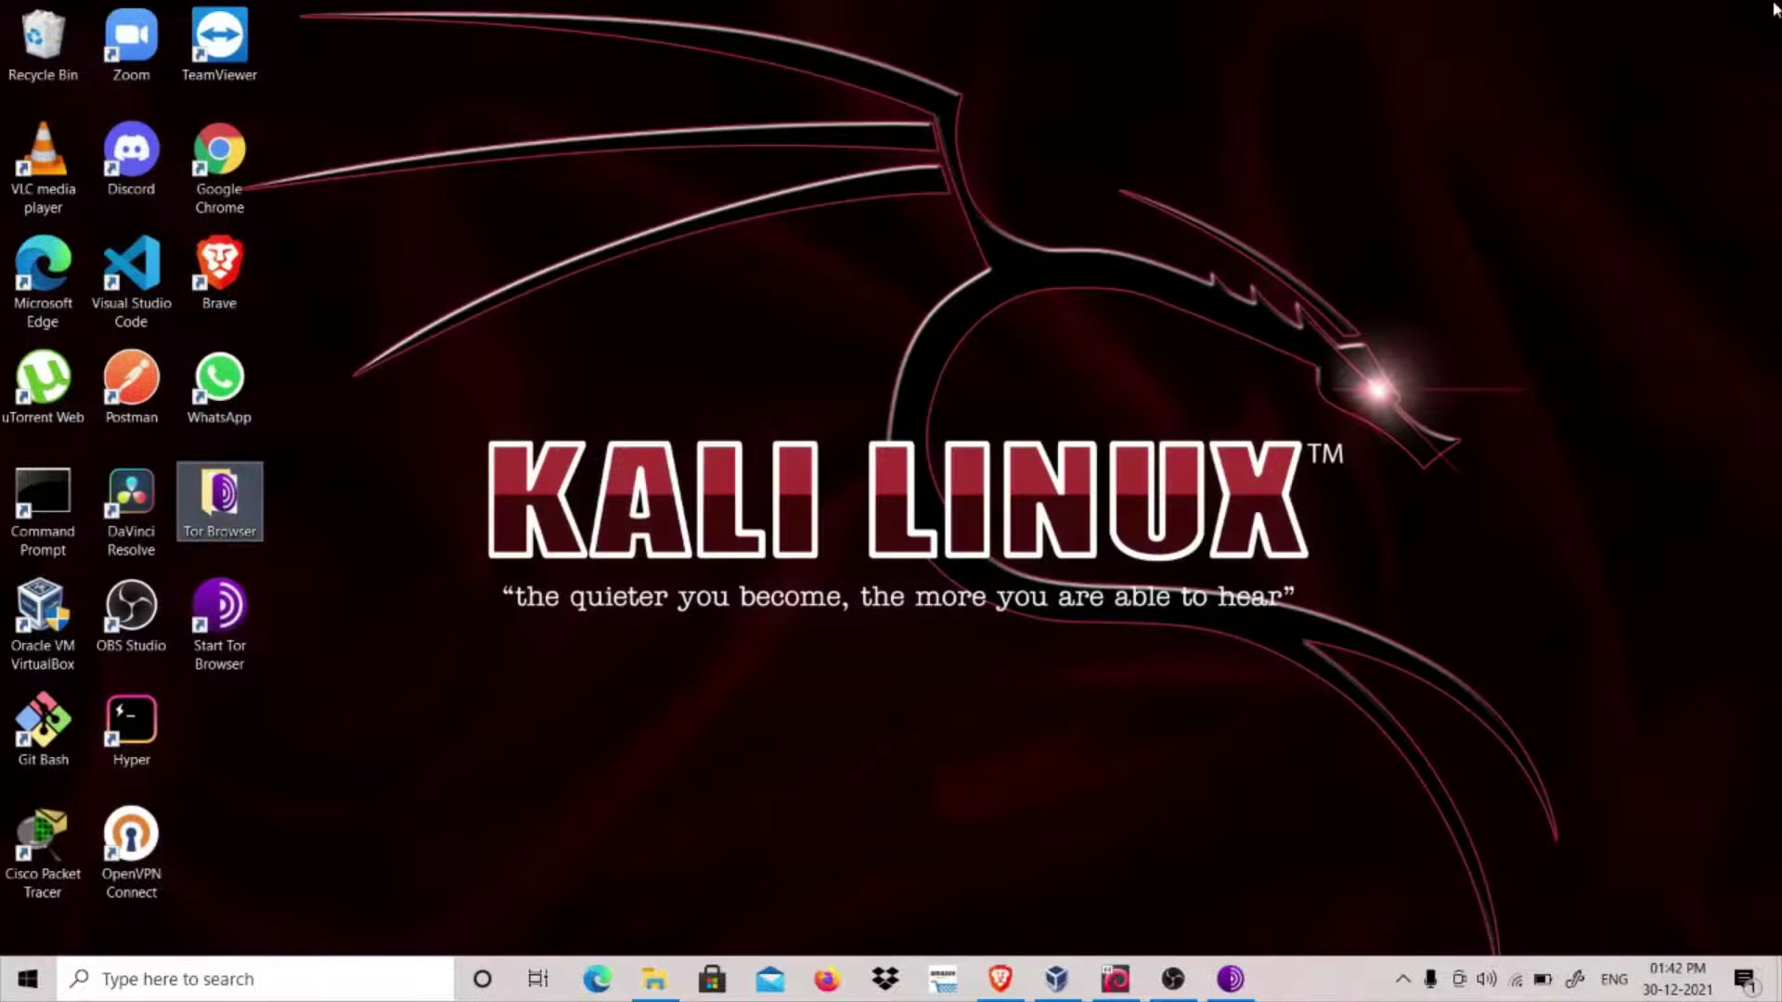
Restart Tor Browser, closing all its open tabs, and maximize the new window
left_click(1231, 979)
left_click(1754, 25)
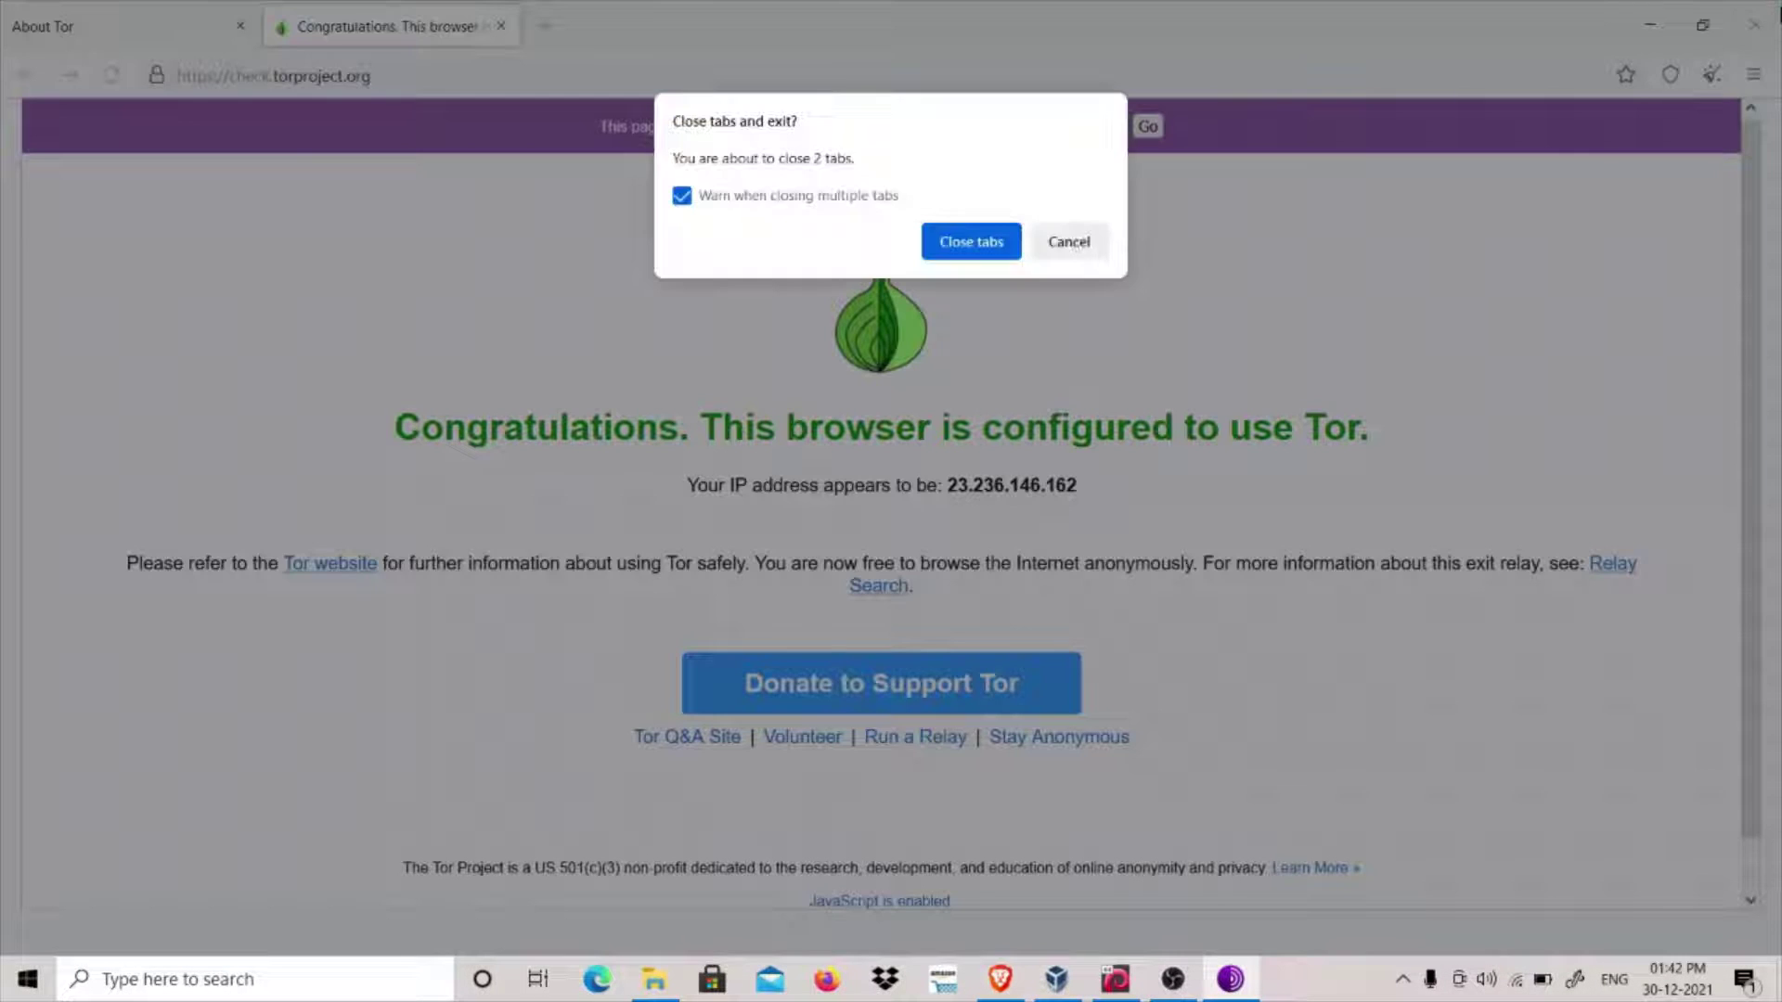
left_click(979, 241)
double_click(215, 657)
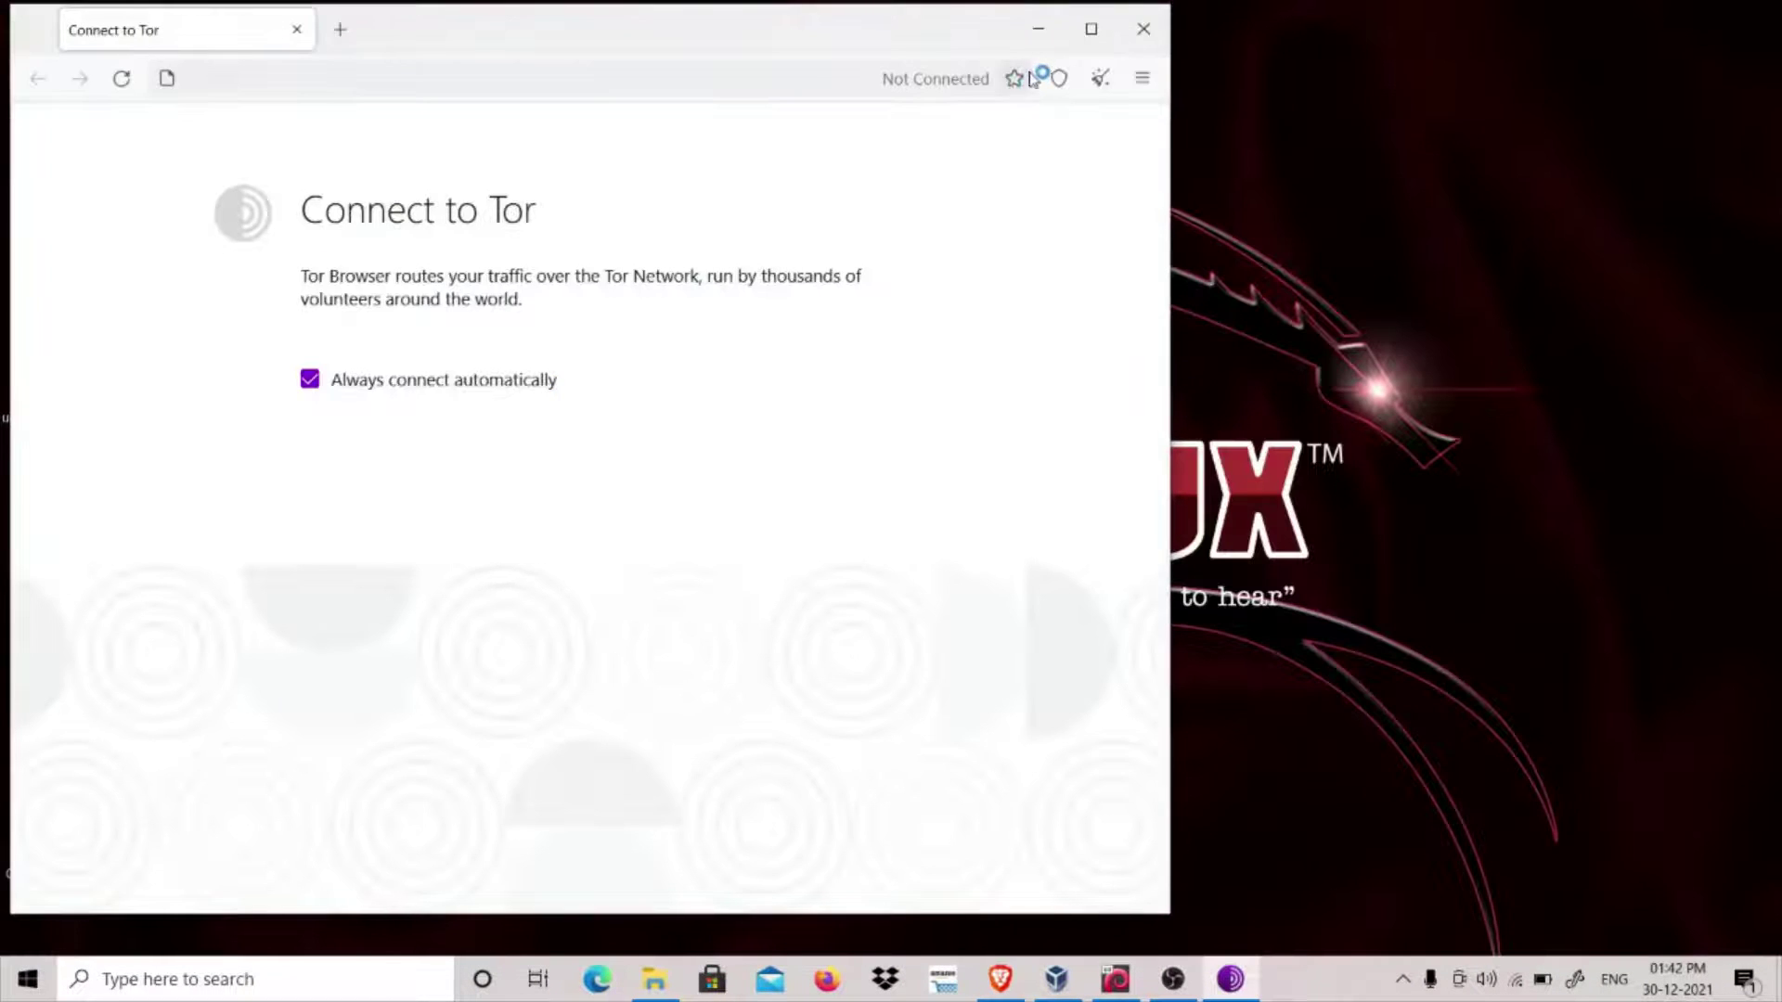
left_click(1091, 29)
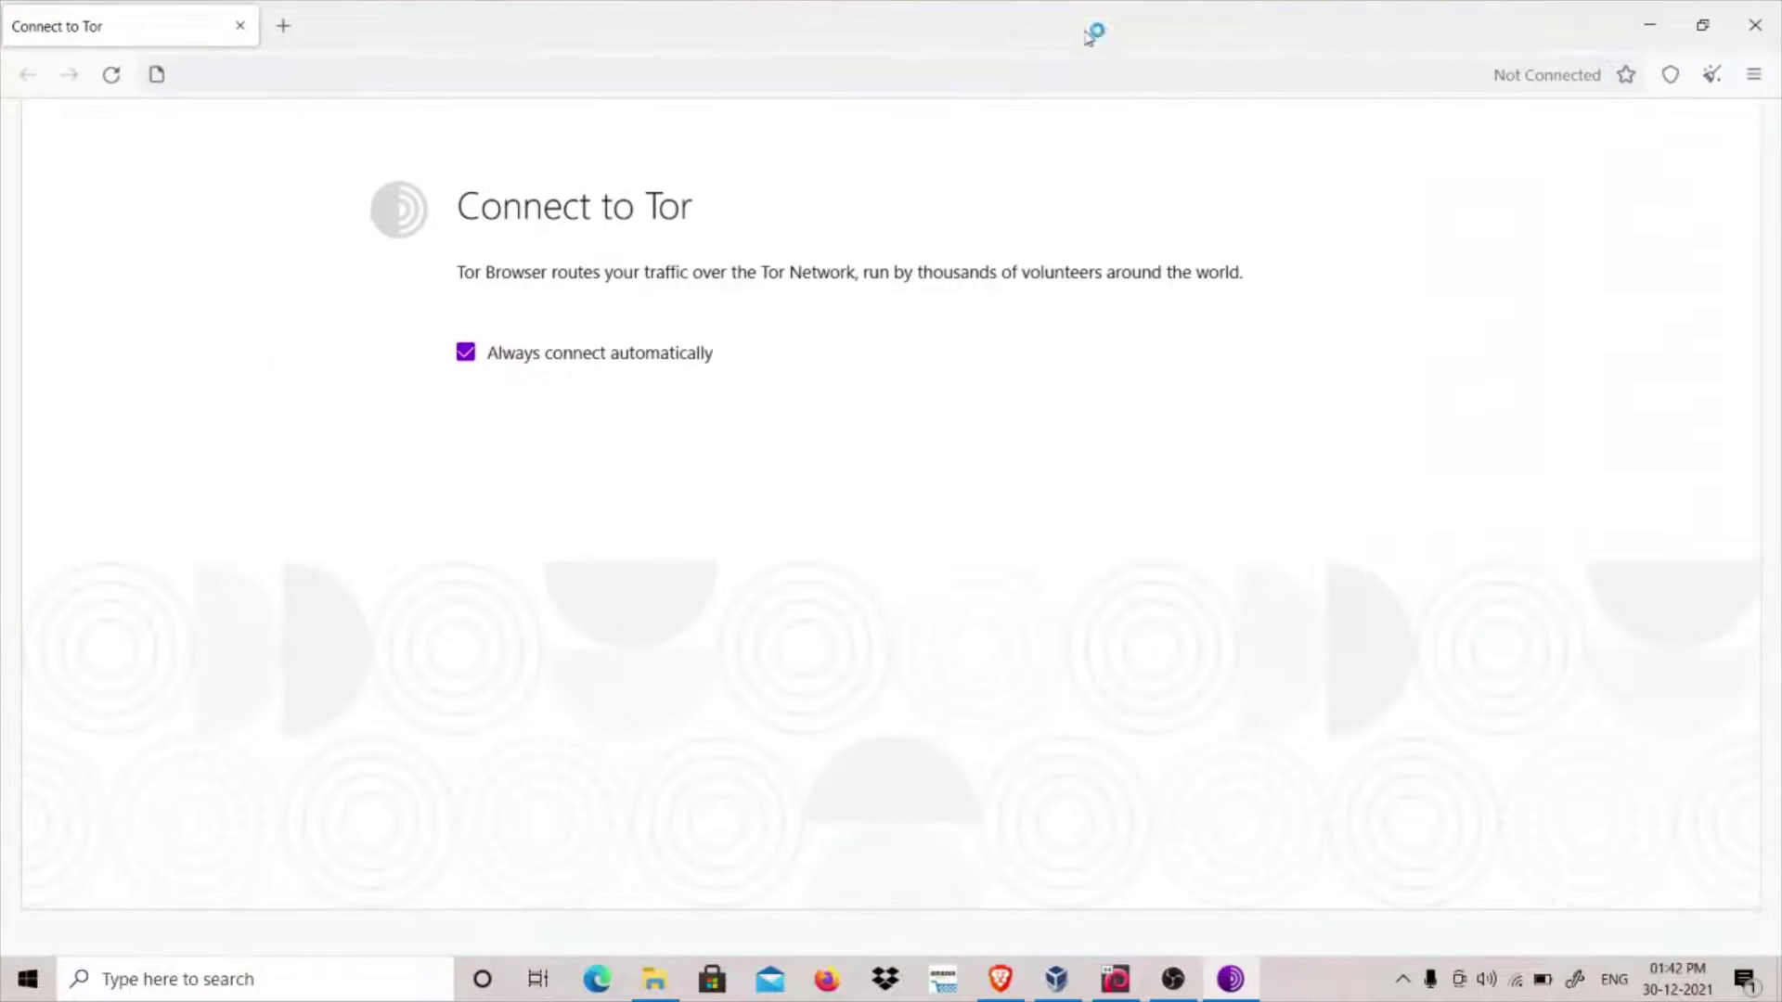
Load check.torproject.org in a new tab of the restarted browser
left_click(283, 26)
type("check")
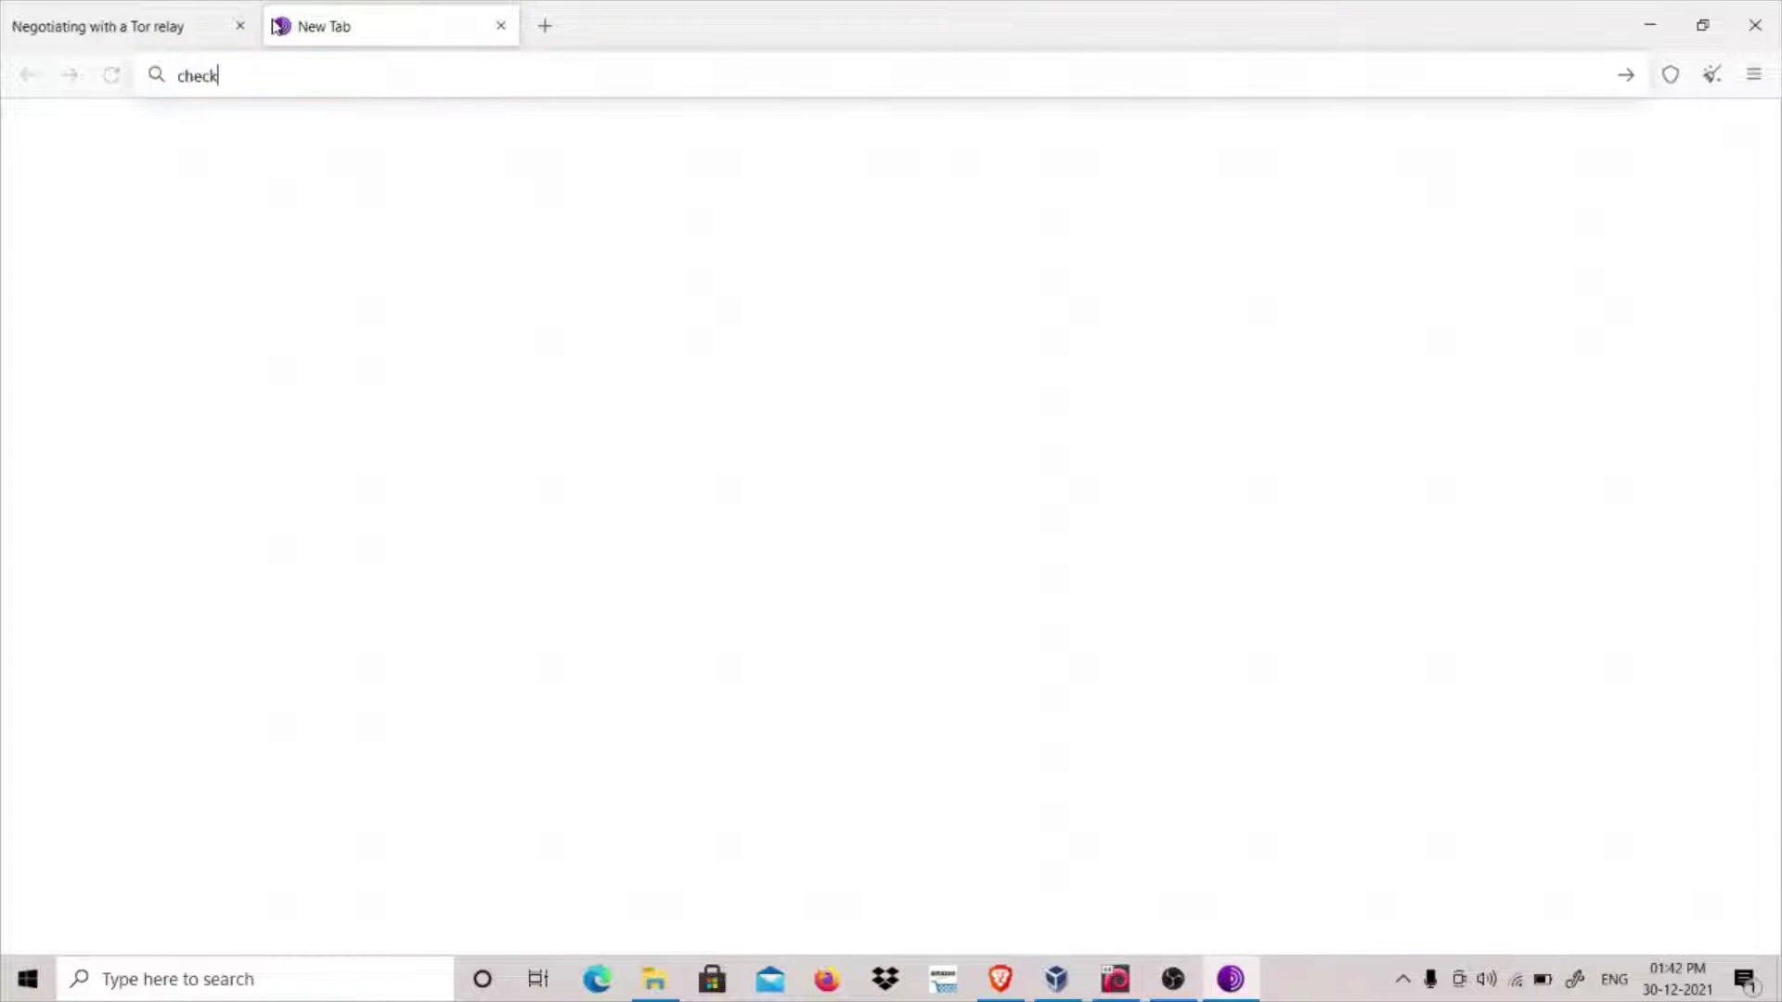
type(".tor")
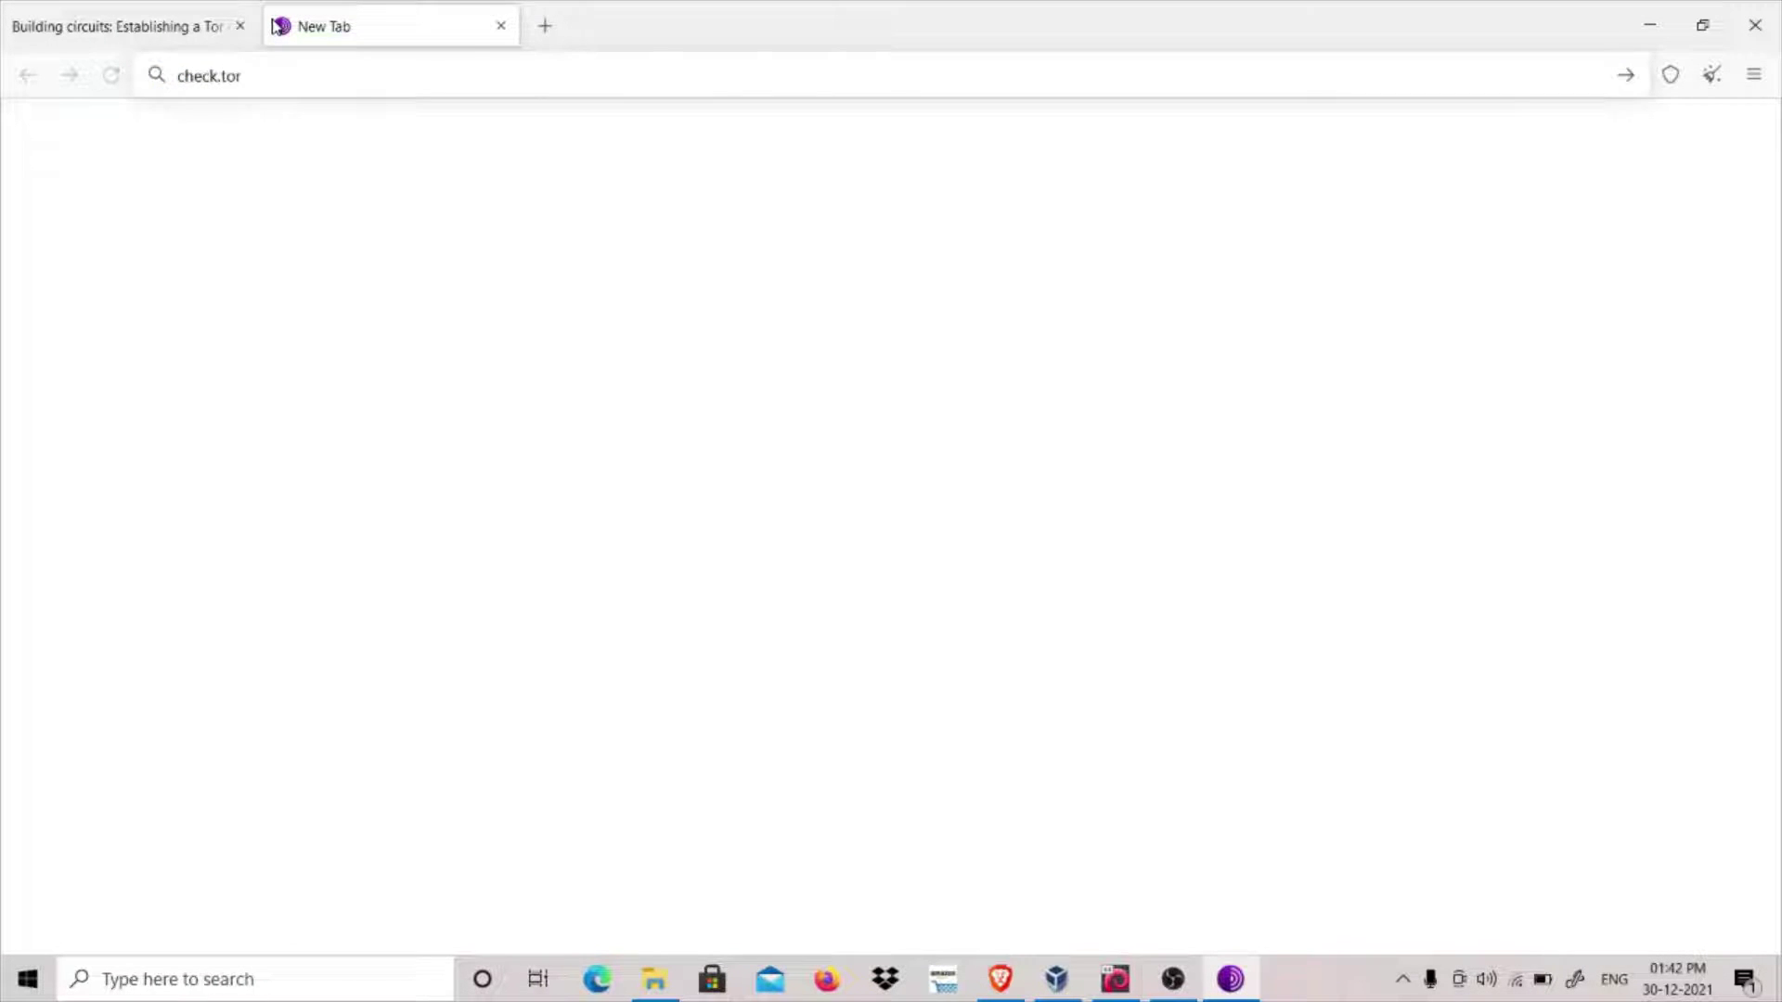
type("project.org")
key("Return")
Examine the Tor circuit used for the check.torproject.org tab and dismiss the site information
left_click(126, 9)
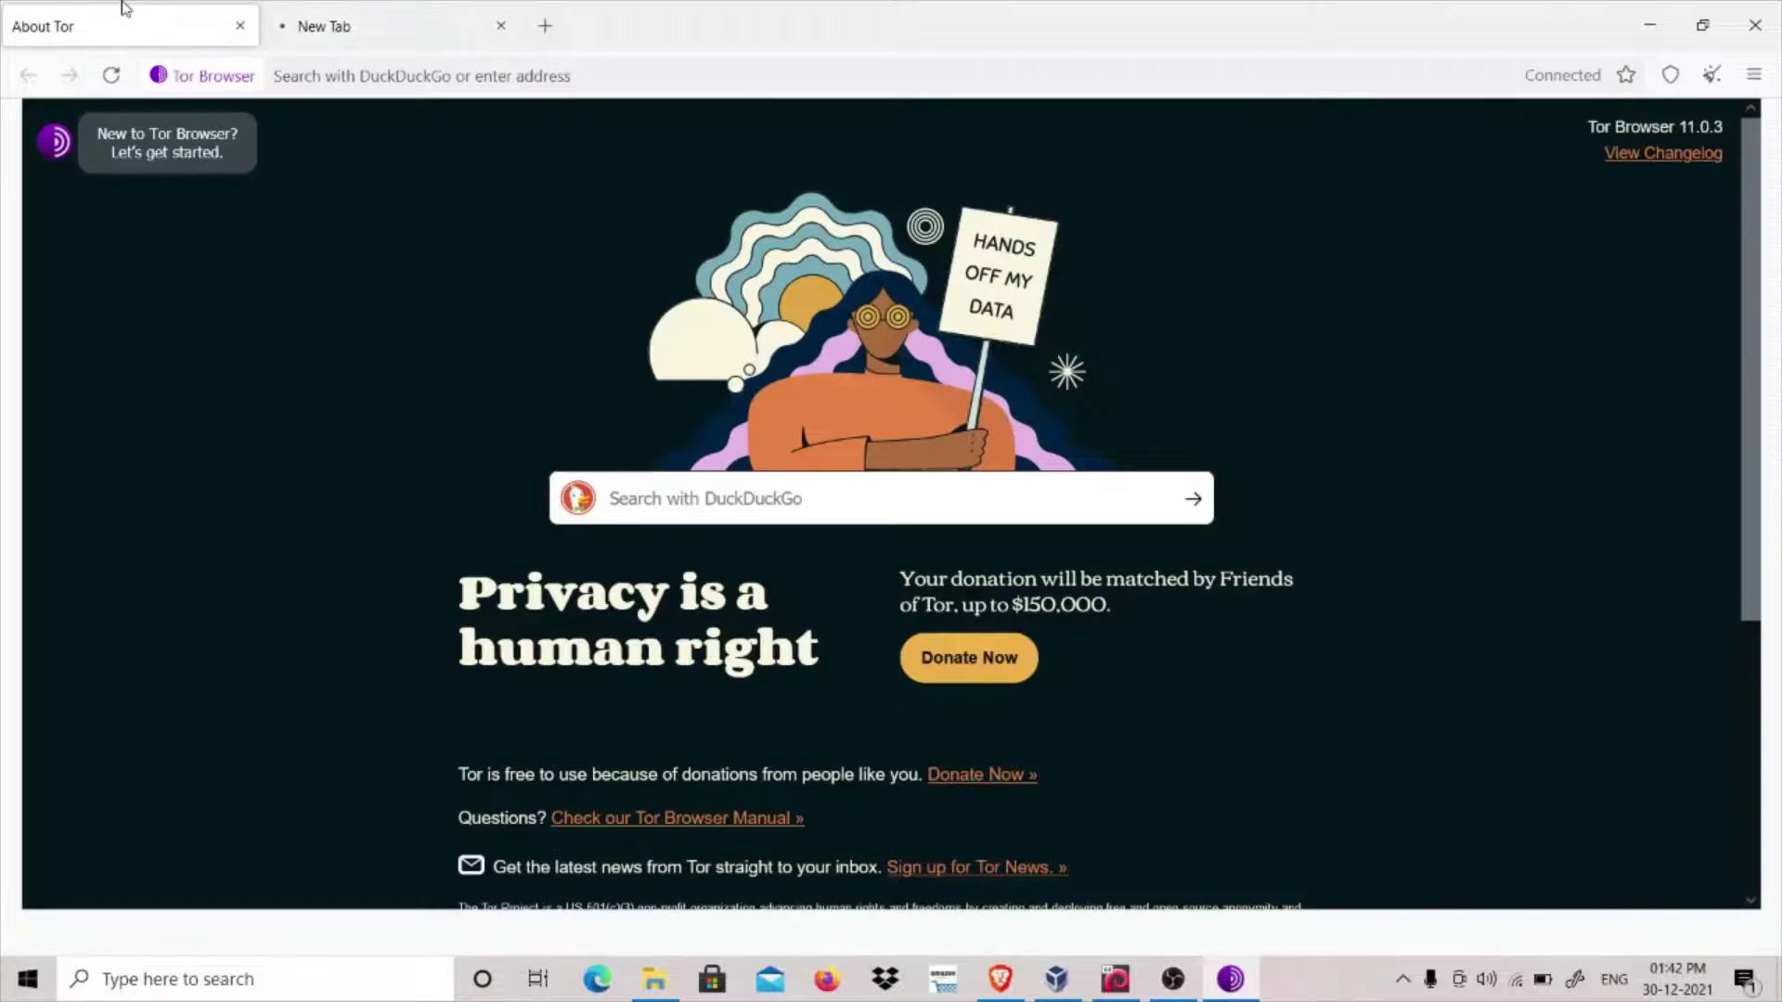
left_click(320, 14)
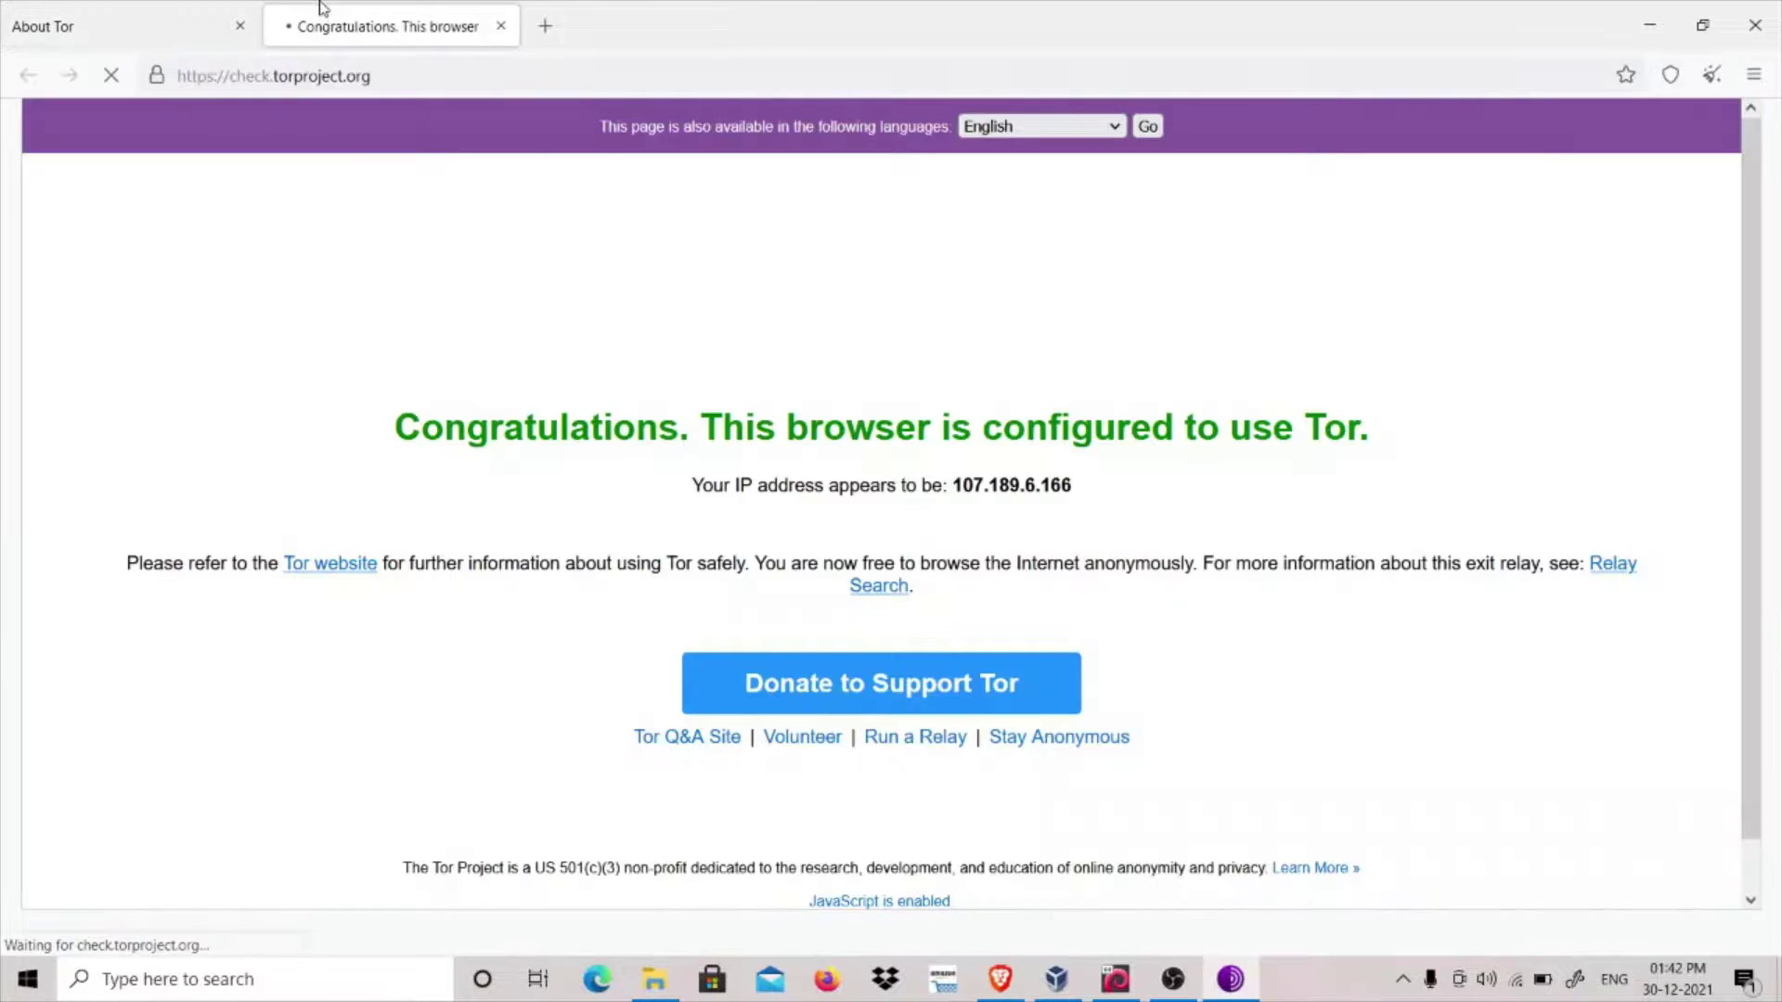
left_click(158, 79)
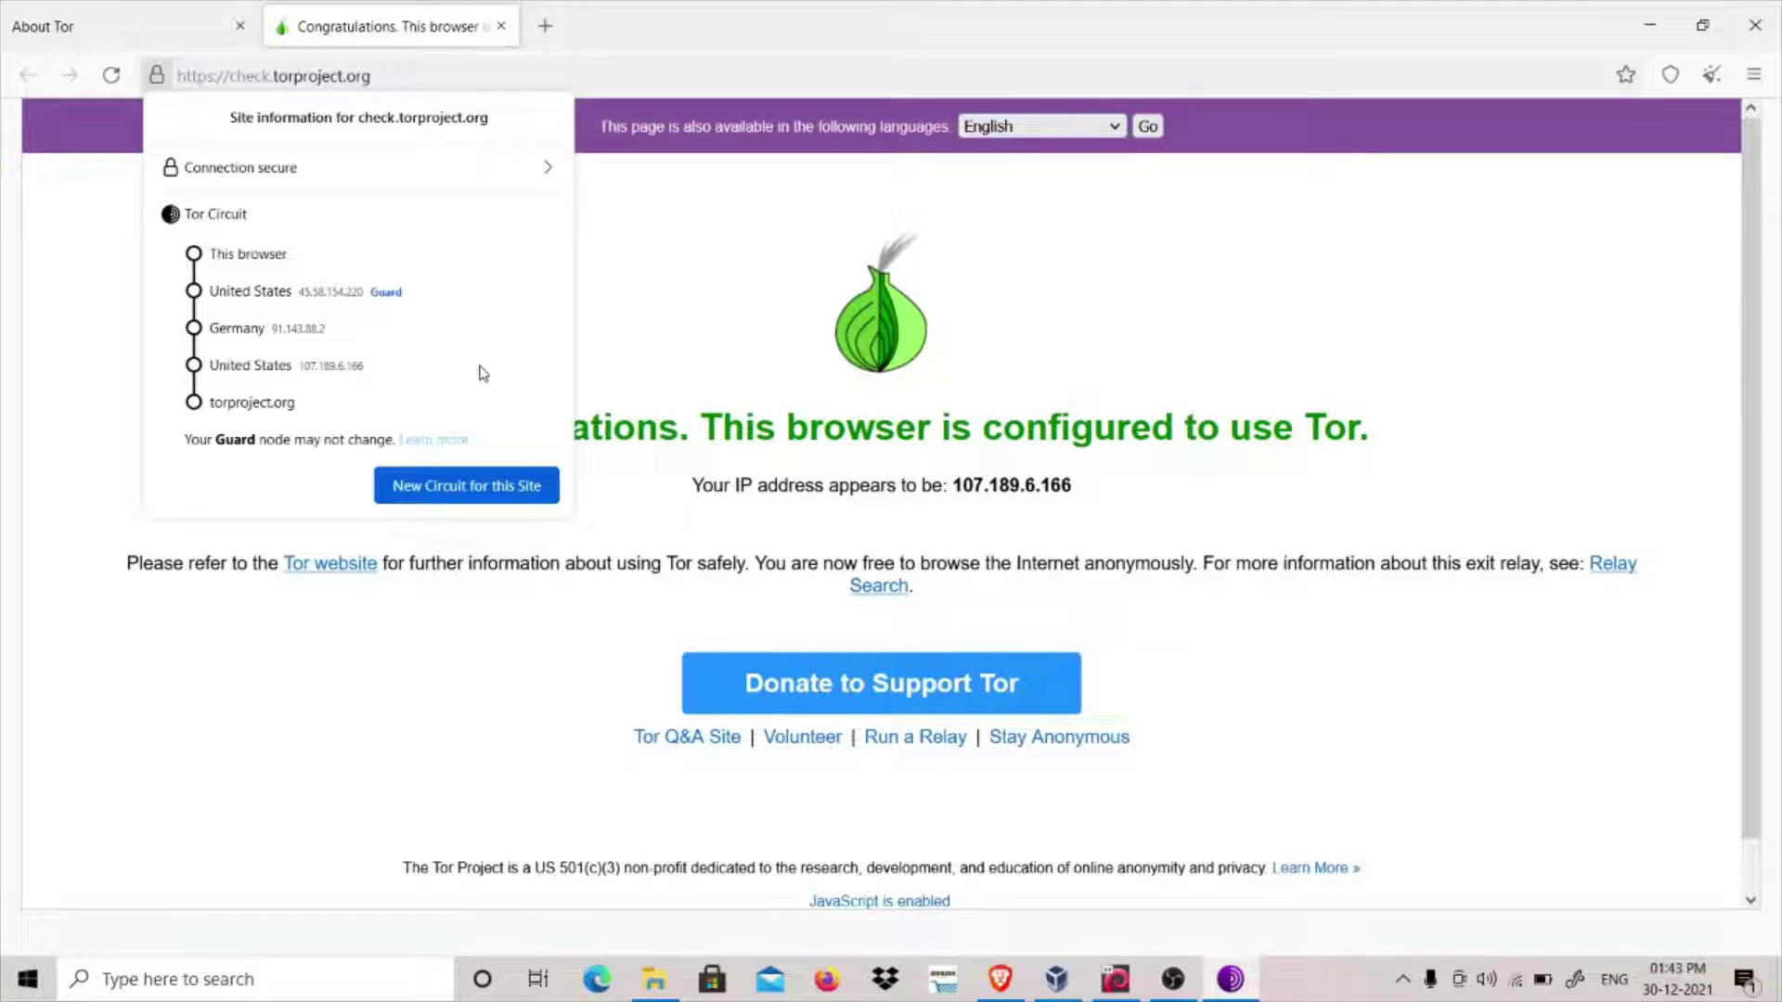
left_click(709, 312)
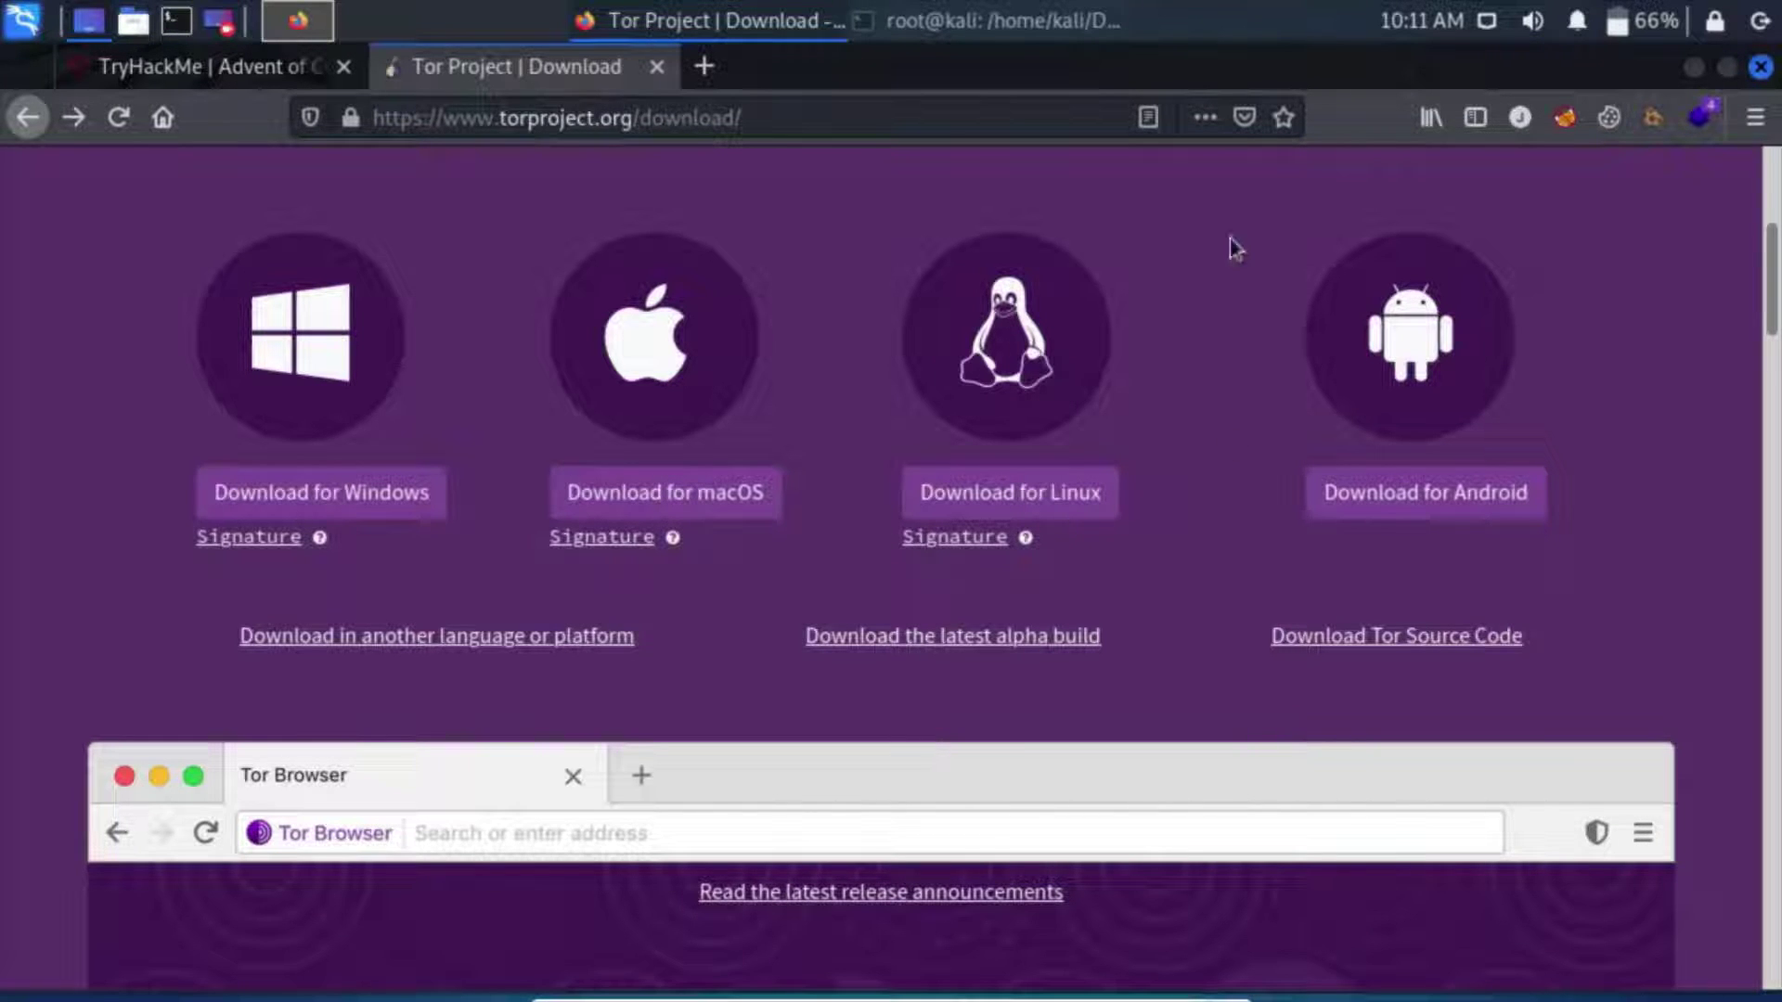
Request the Linux download of Tor Browser in Firefox on Kali Linux and cancel saving the file
left_click(1058, 501)
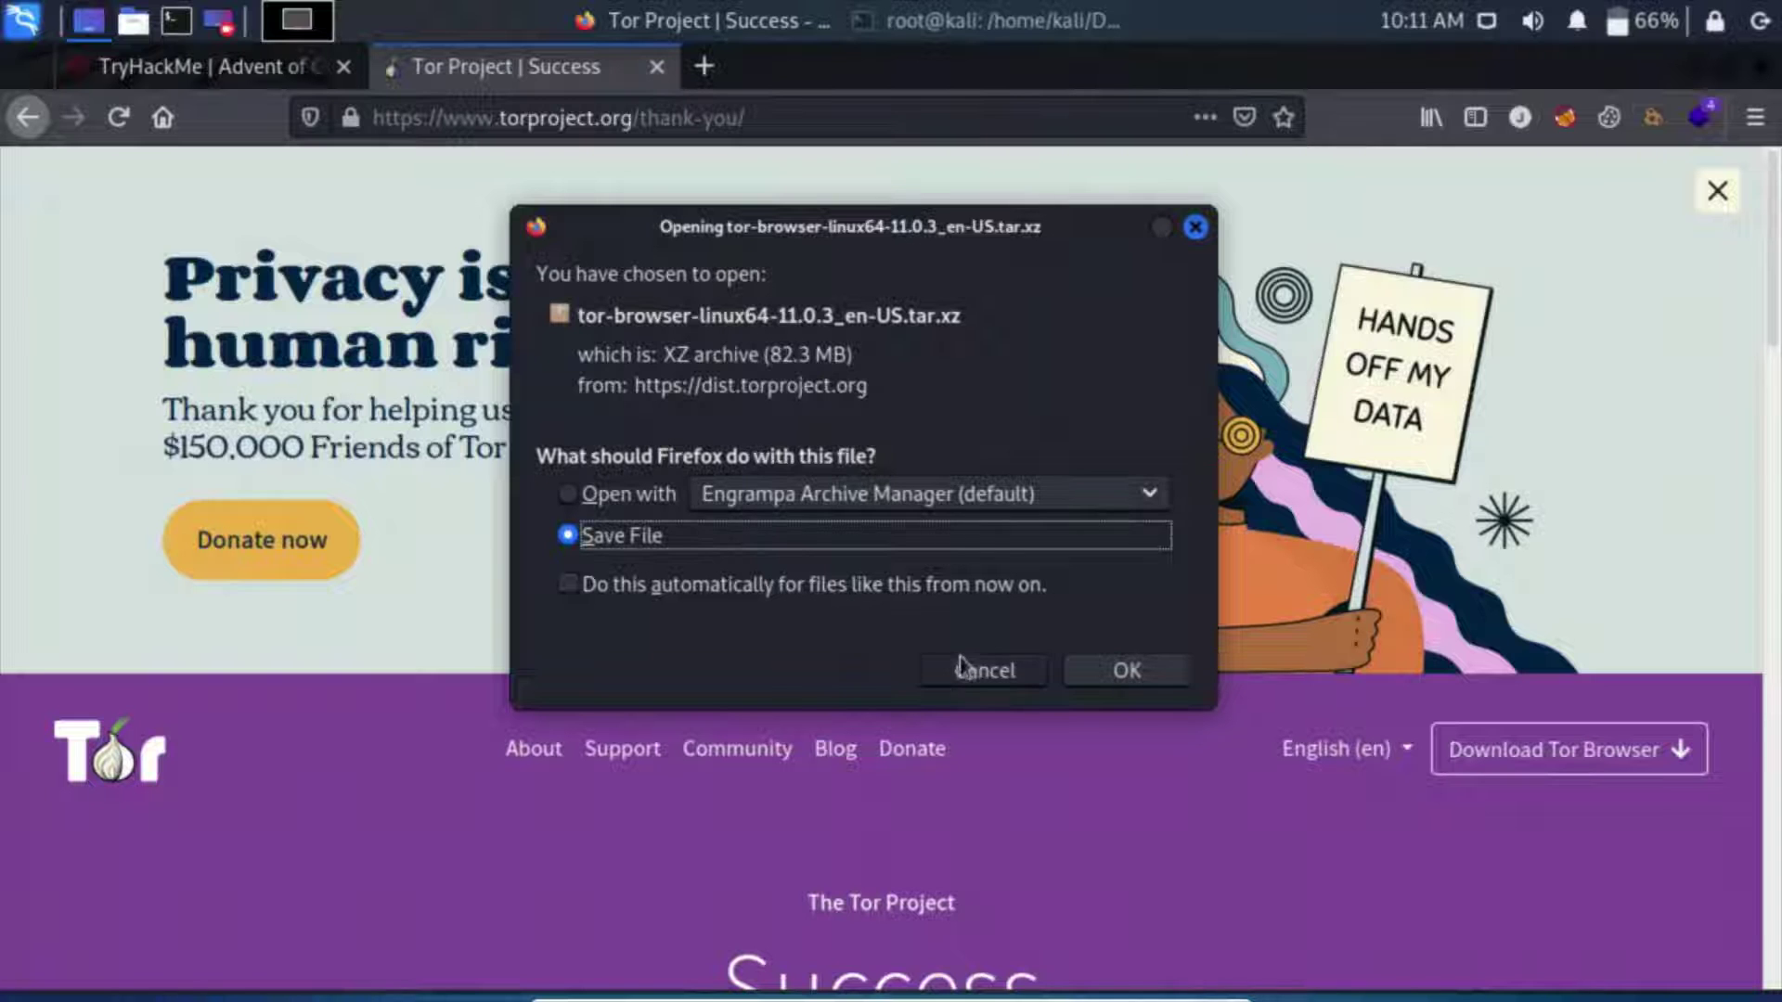
left_click(959, 685)
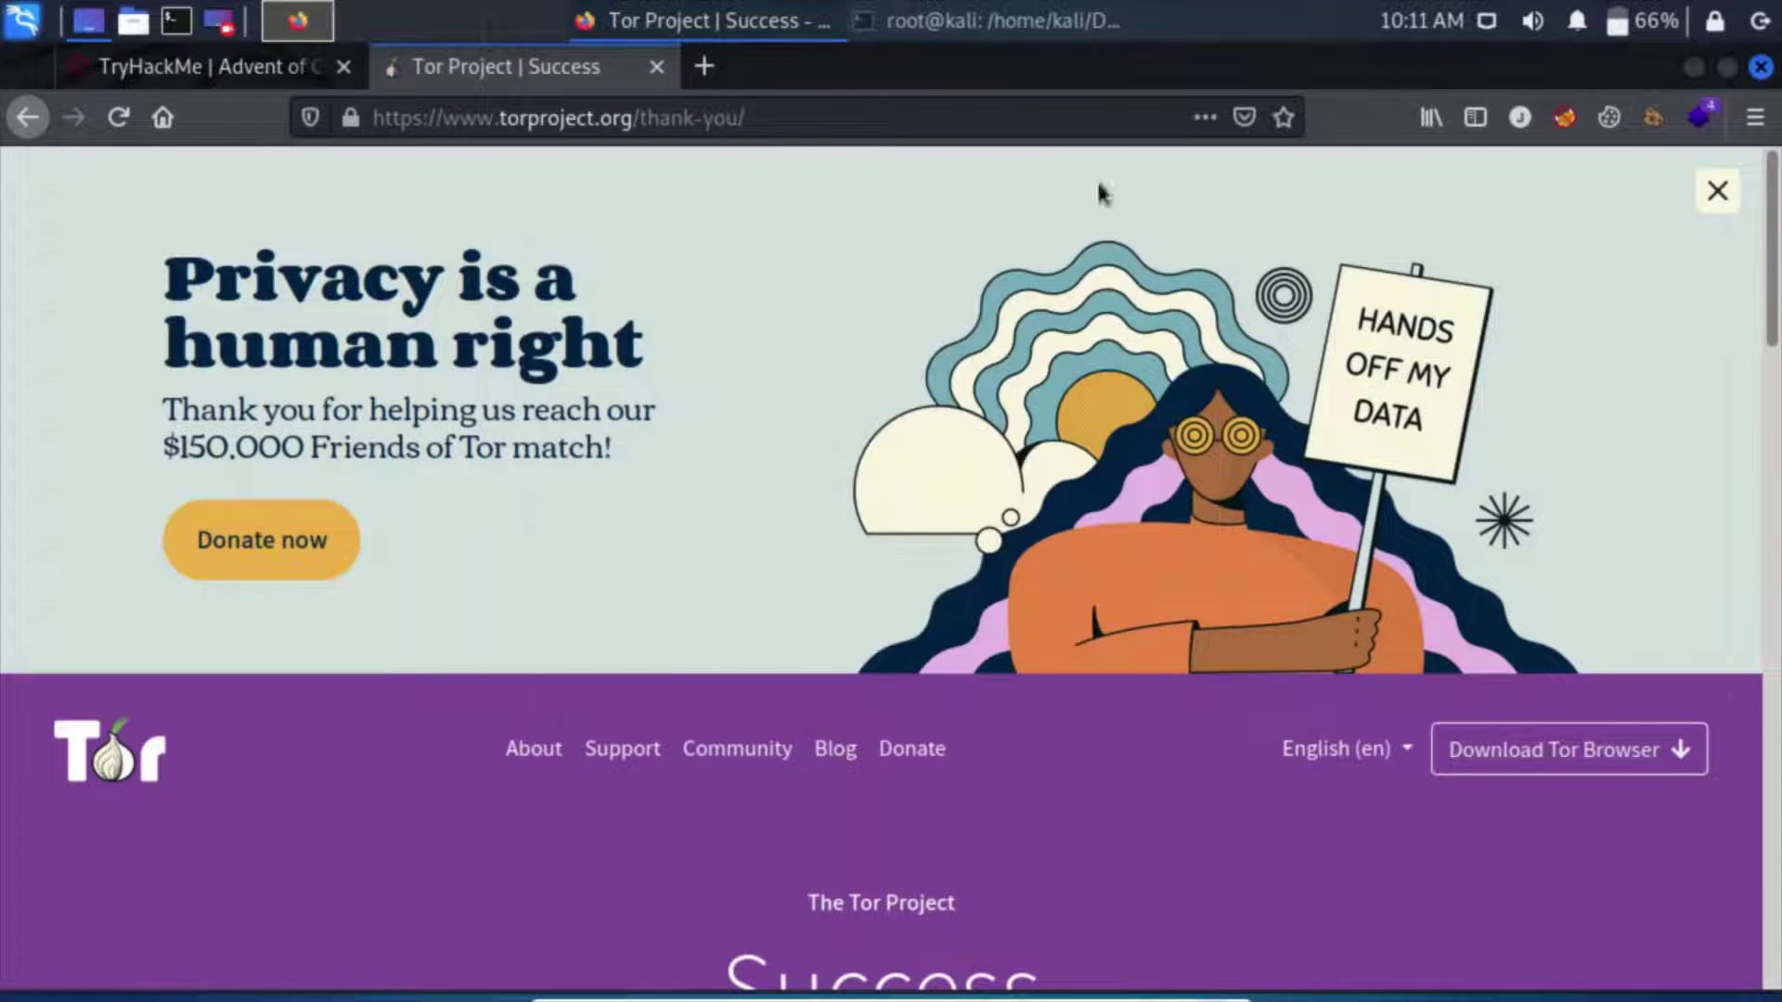
Check Firefox's downloads list for the Tor Browser archive and close Firefox
left_click(1434, 125)
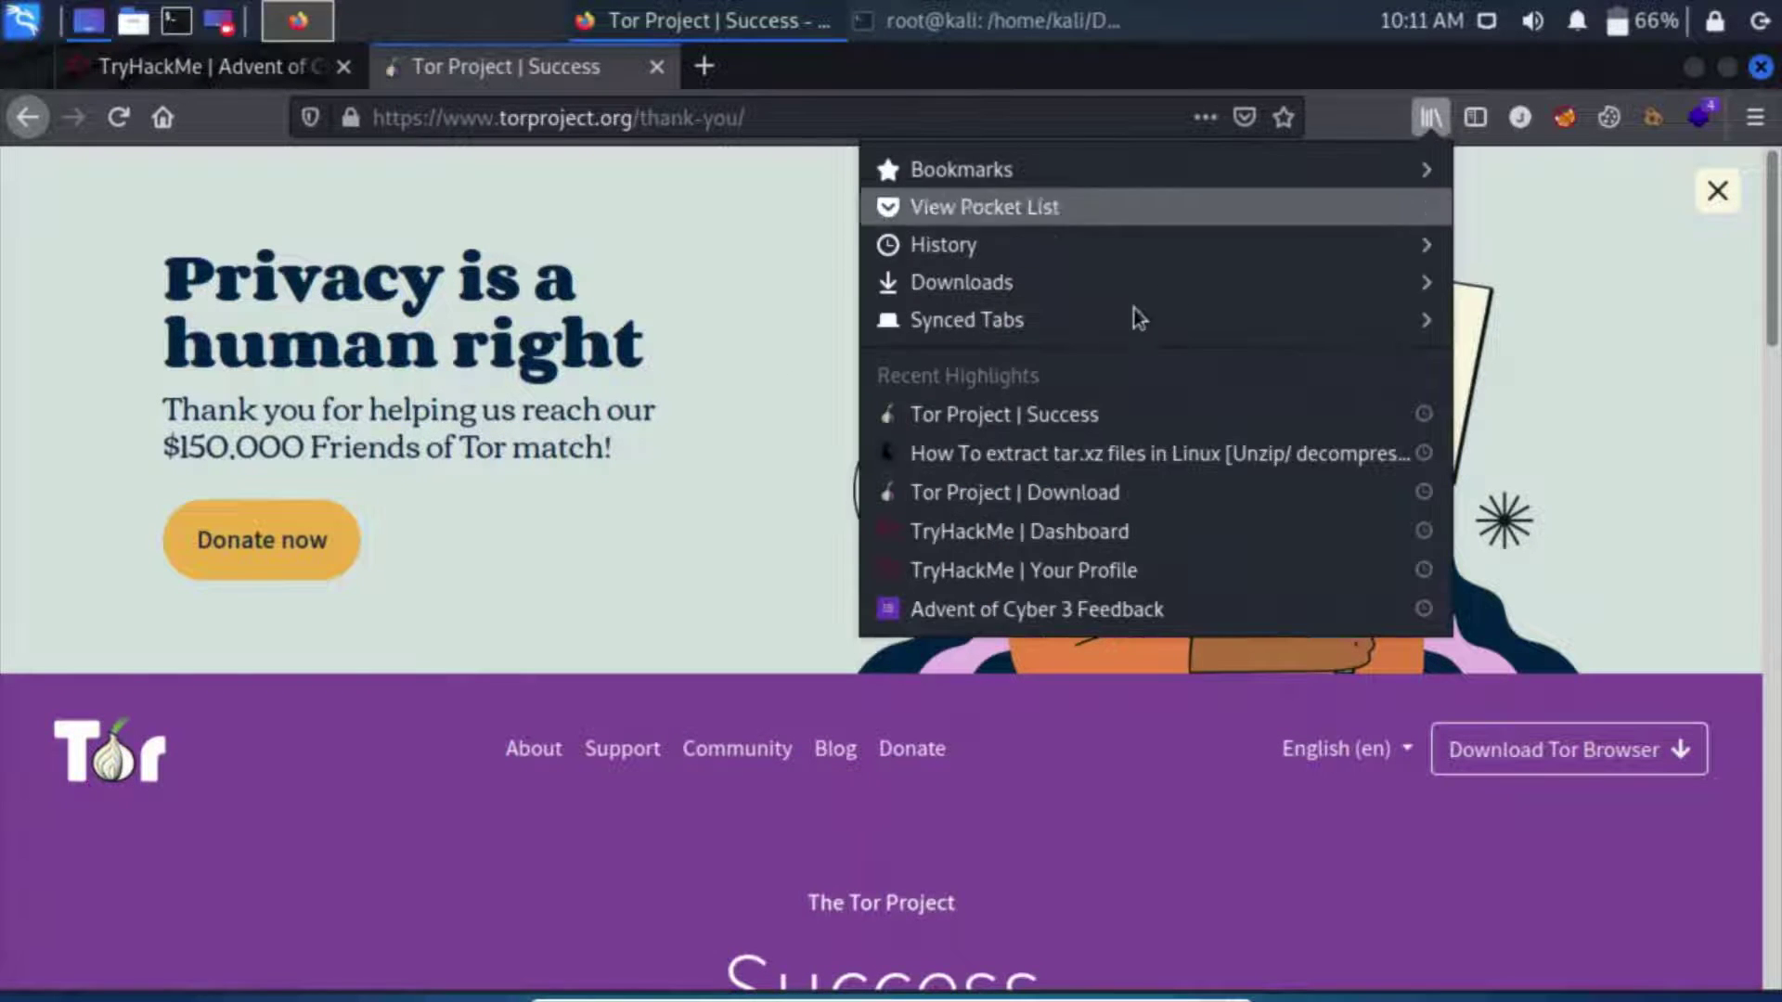
left_click(1055, 277)
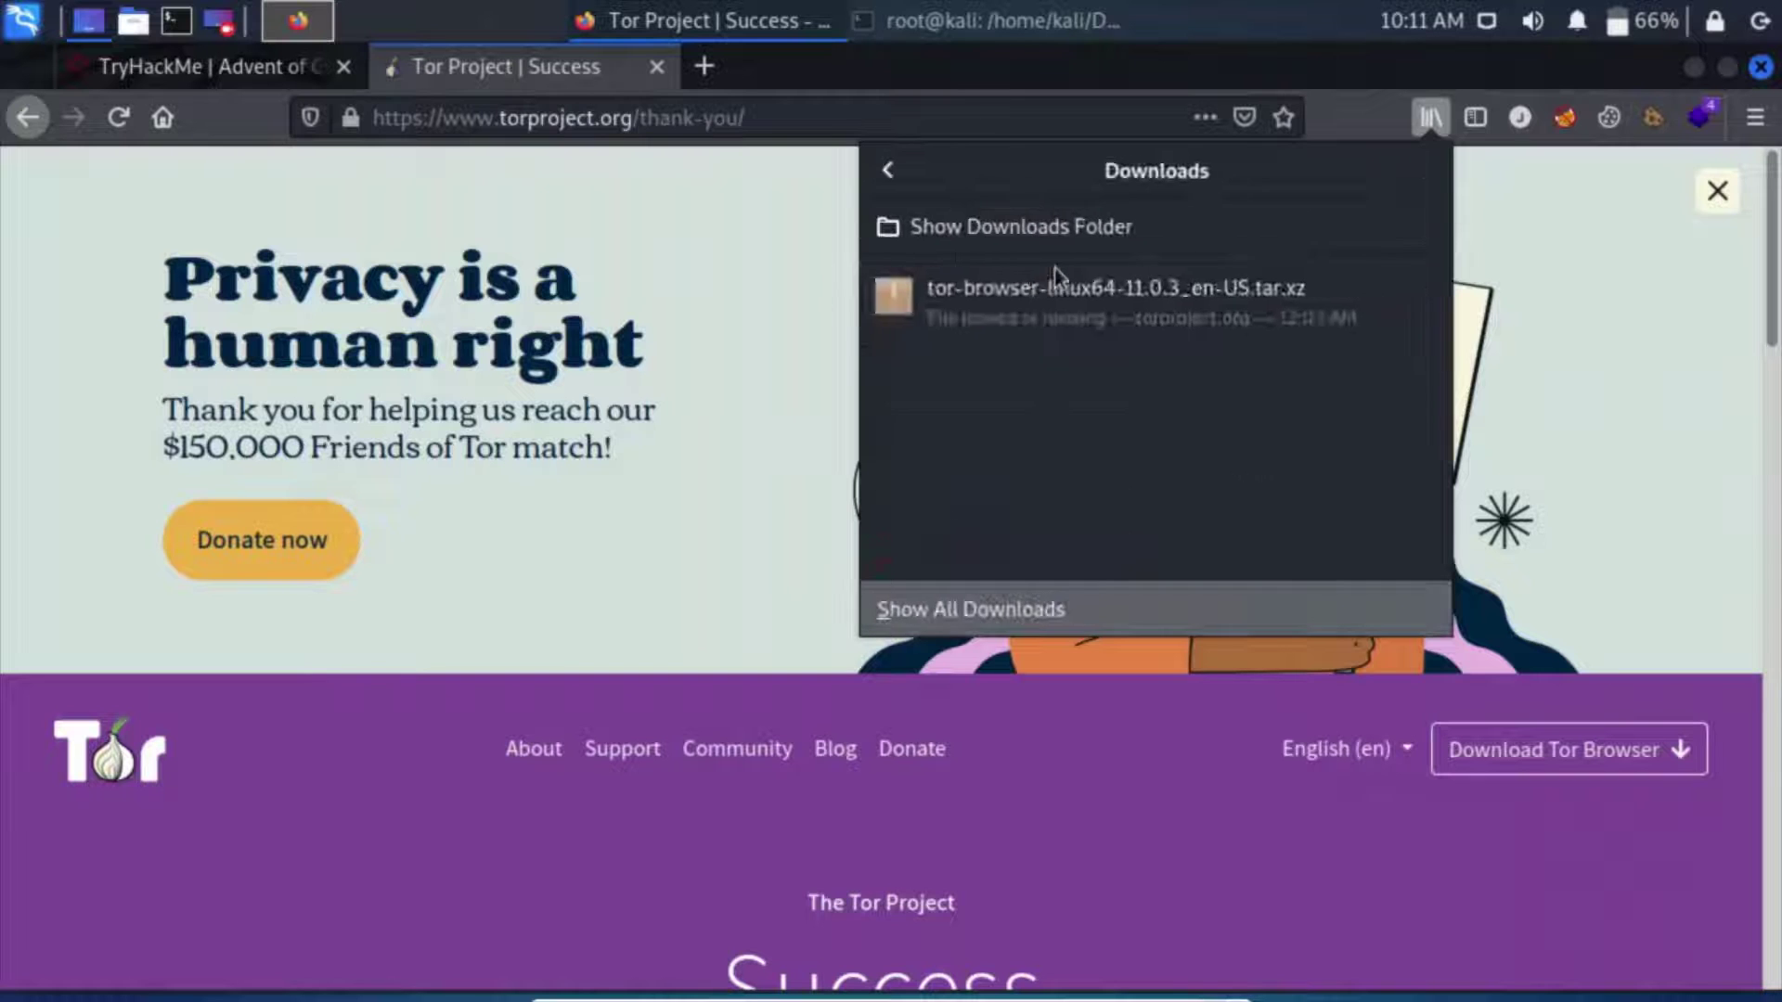
left_click(1758, 67)
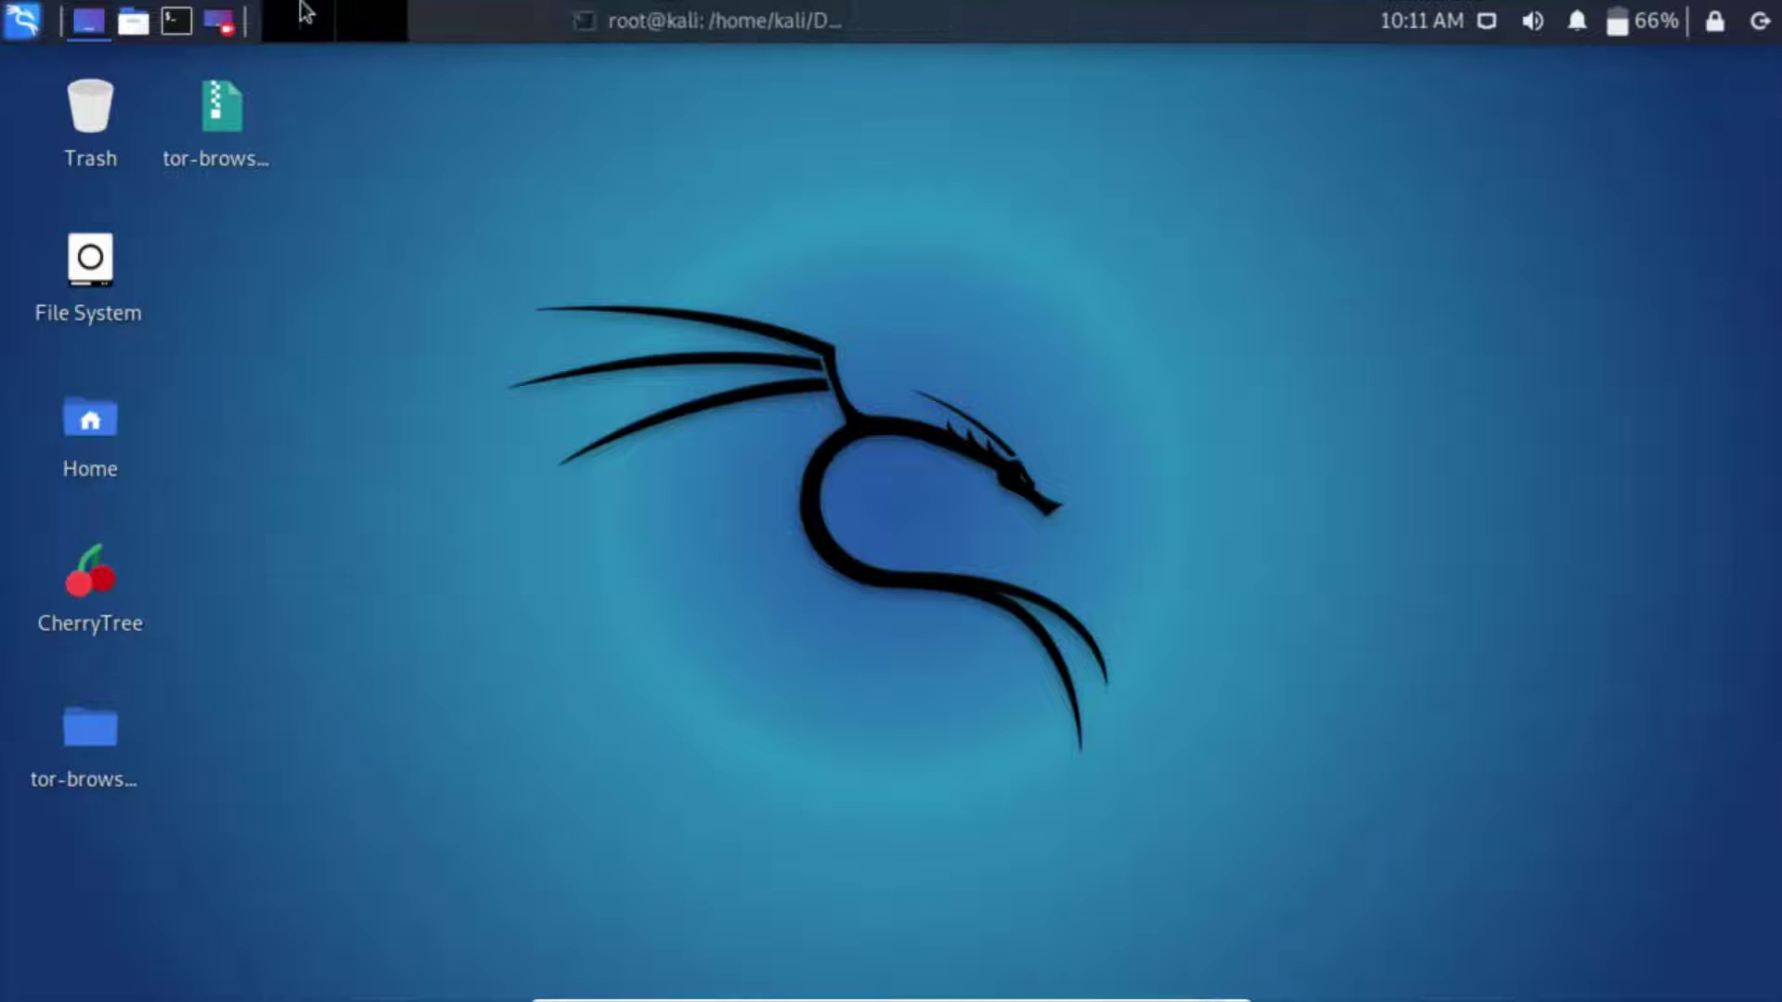
Open the Downloads folder in the file manager and close its window
left_click(119, 22)
mouse_move(220, 303)
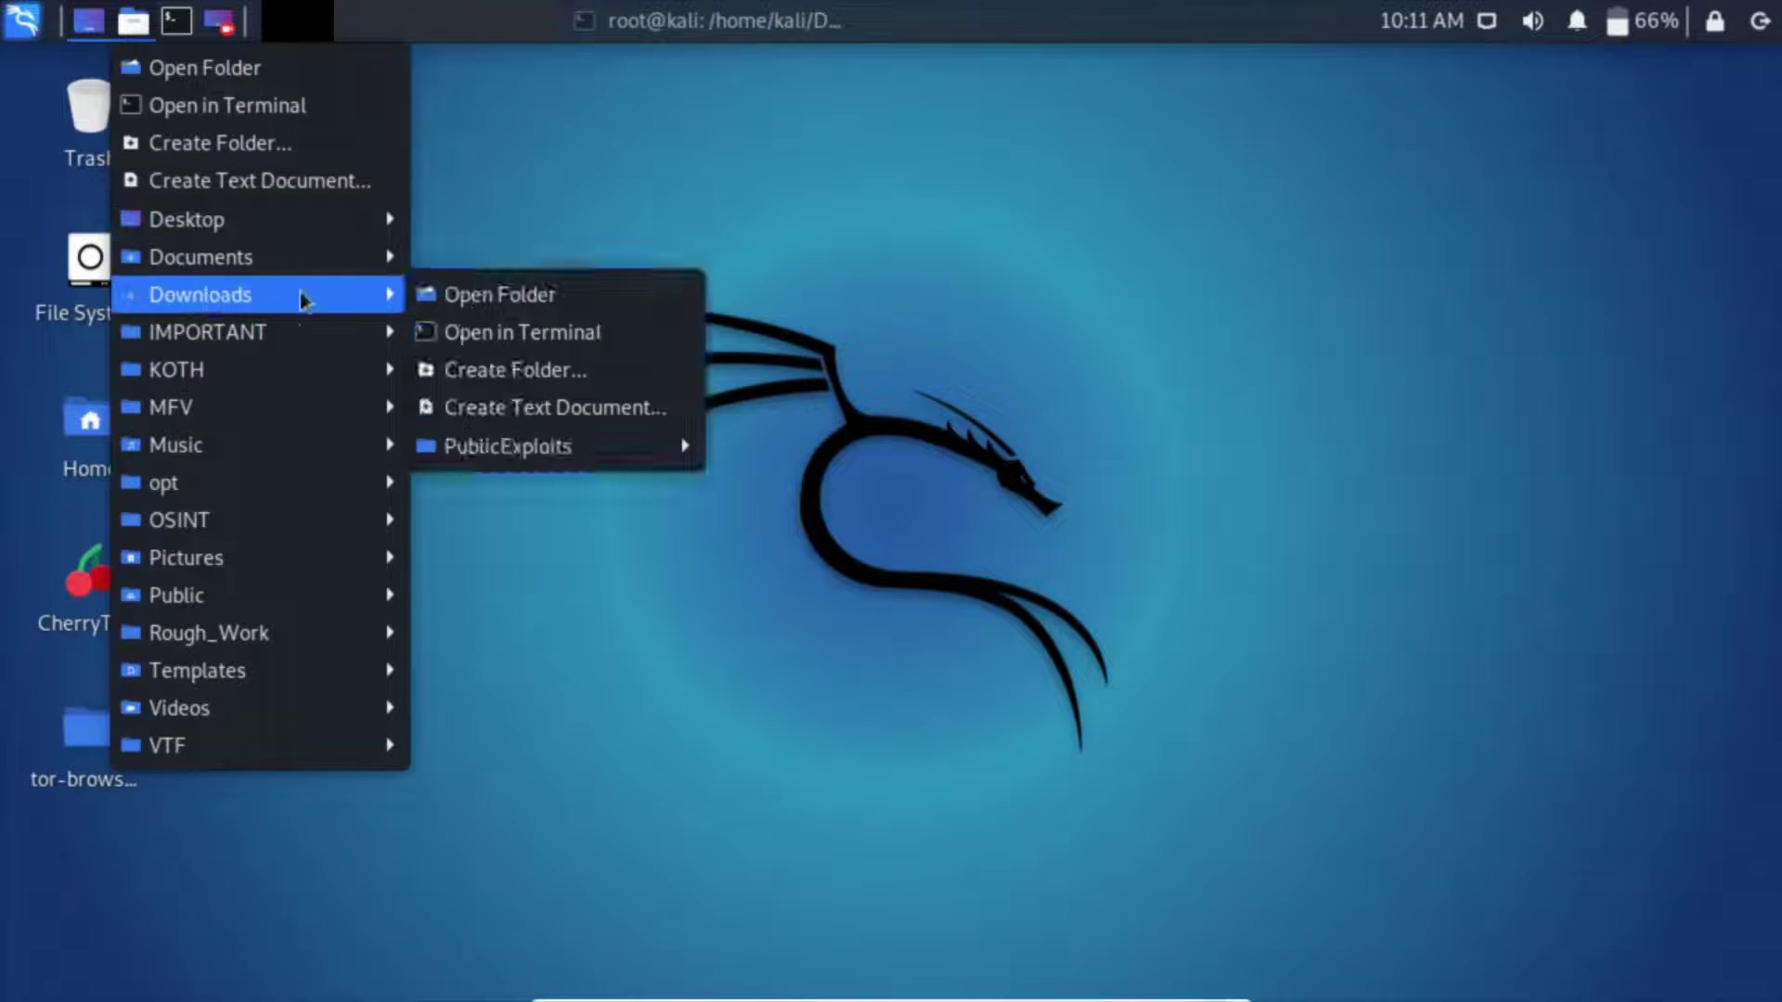
left_click(504, 295)
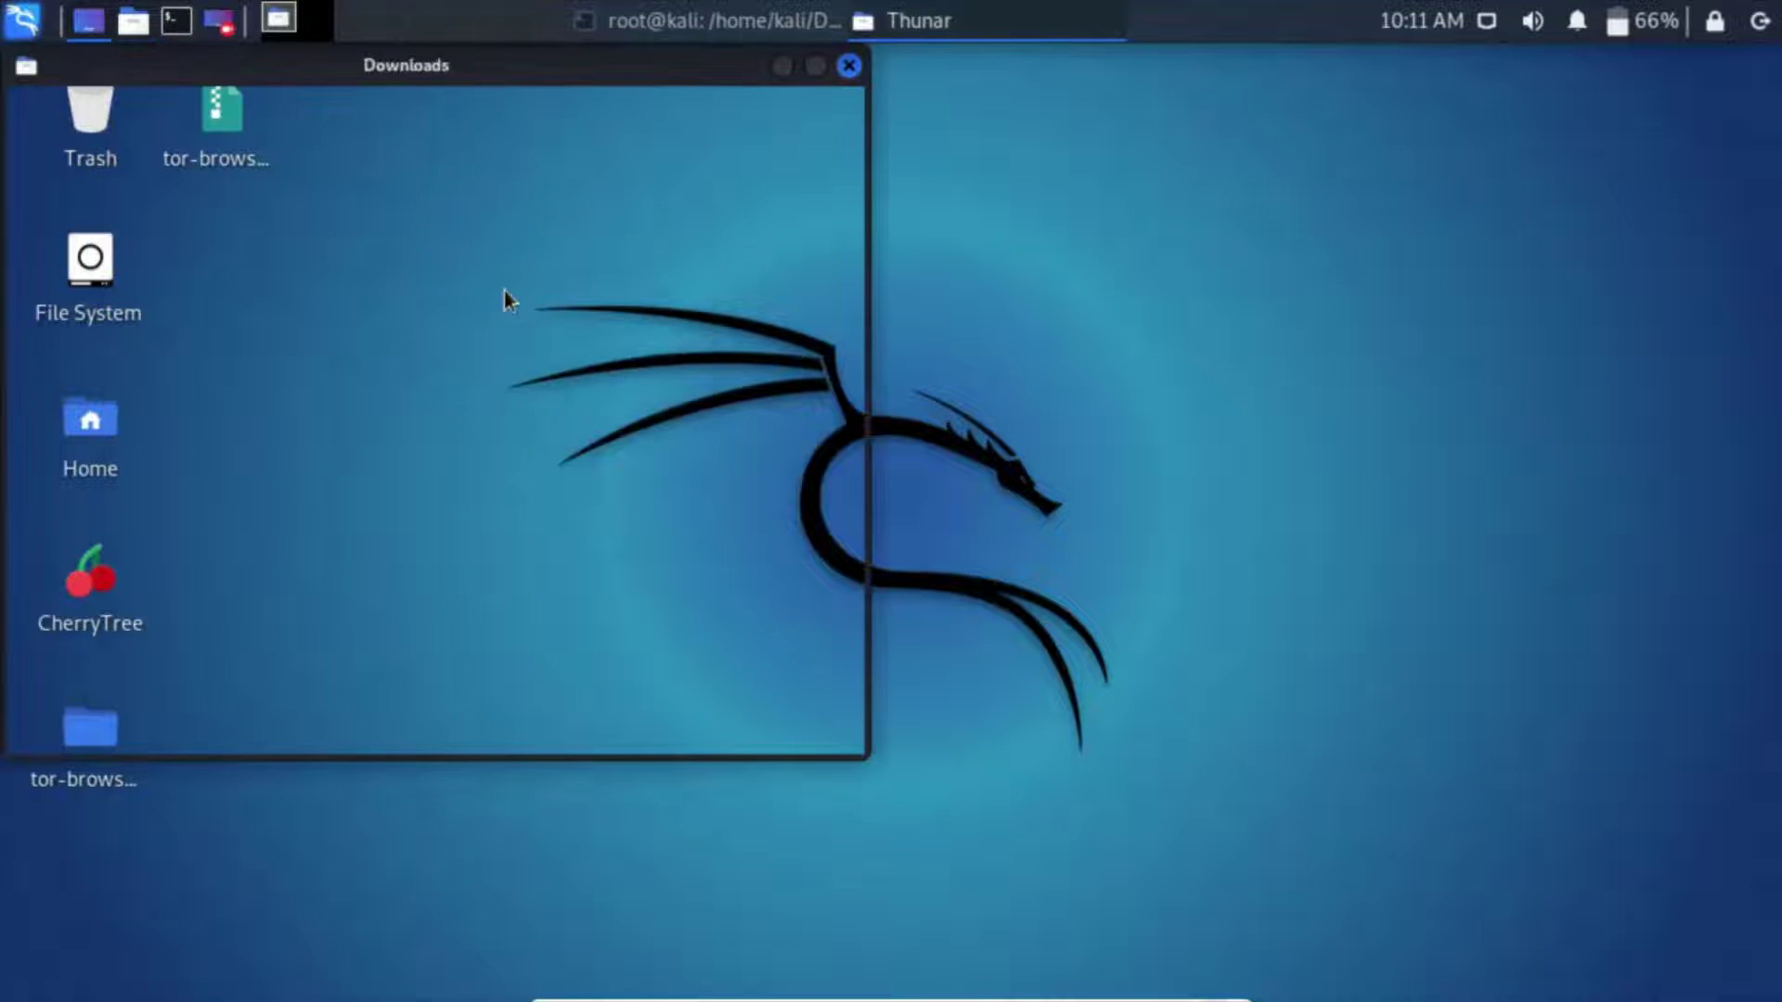
left_click(1077, 298)
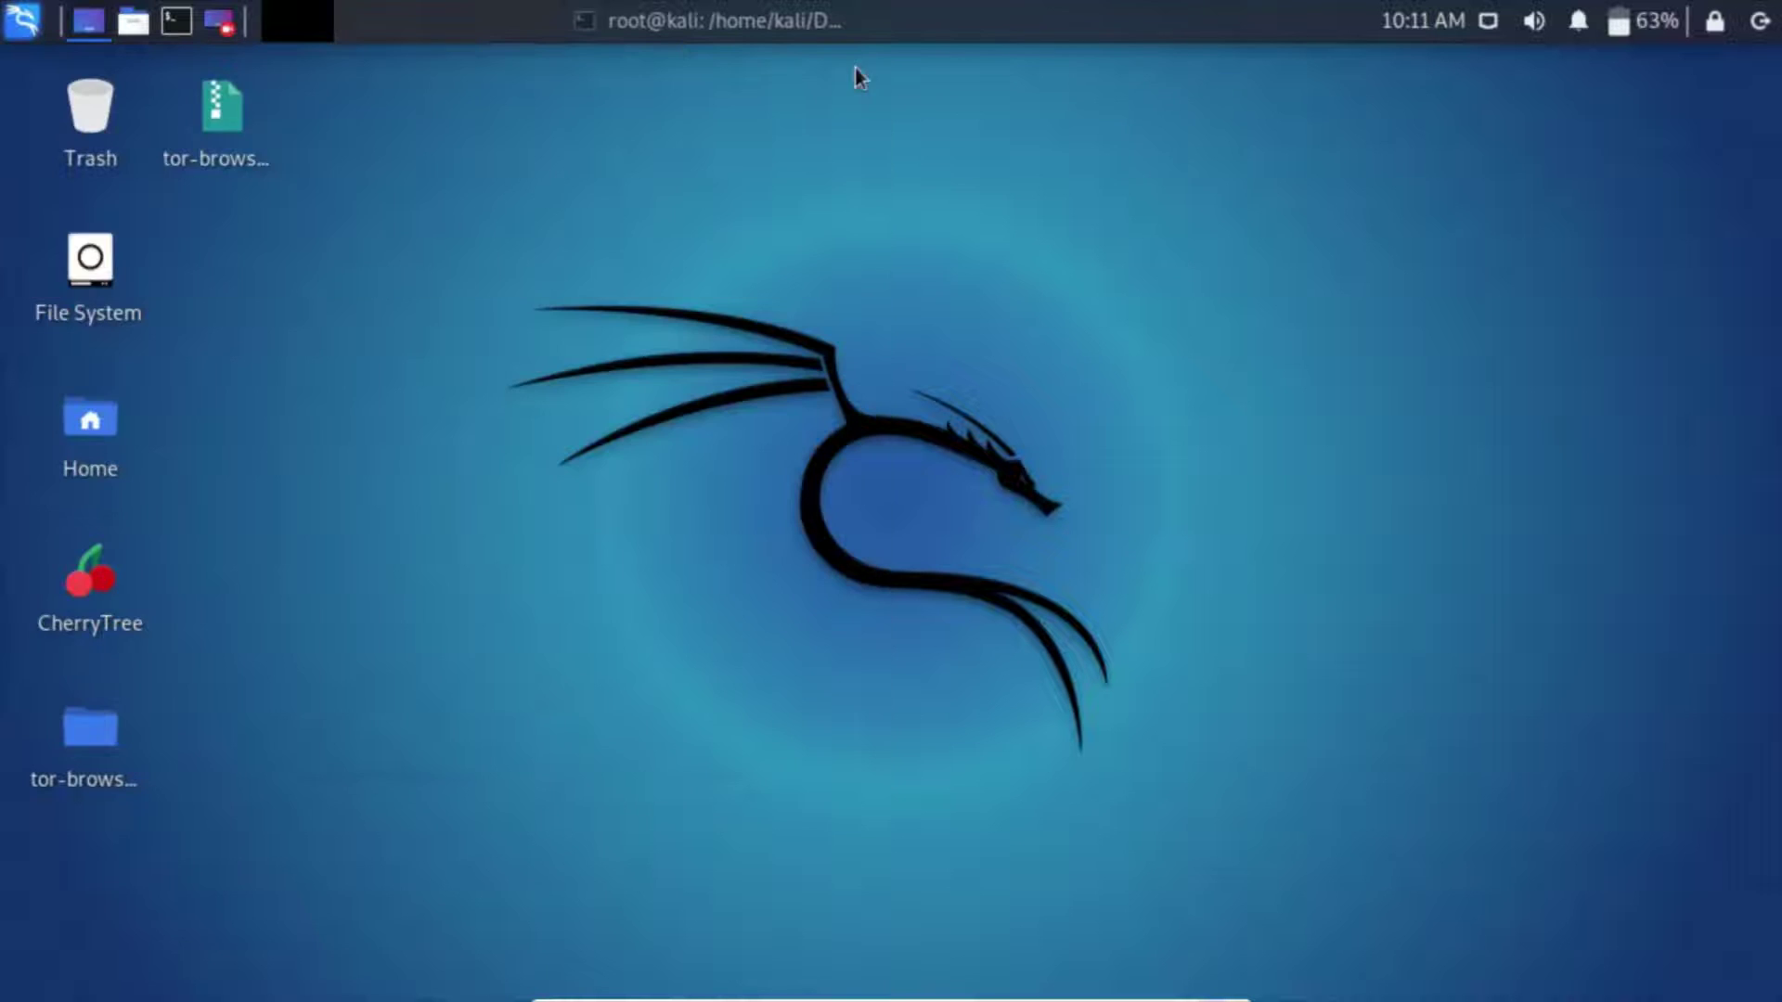
View the available actions for the tor-browser-linux64-11.0.3_en-US.tar.xz archive on the desktop and dismiss them
left_click(215, 132)
right_click(213, 130)
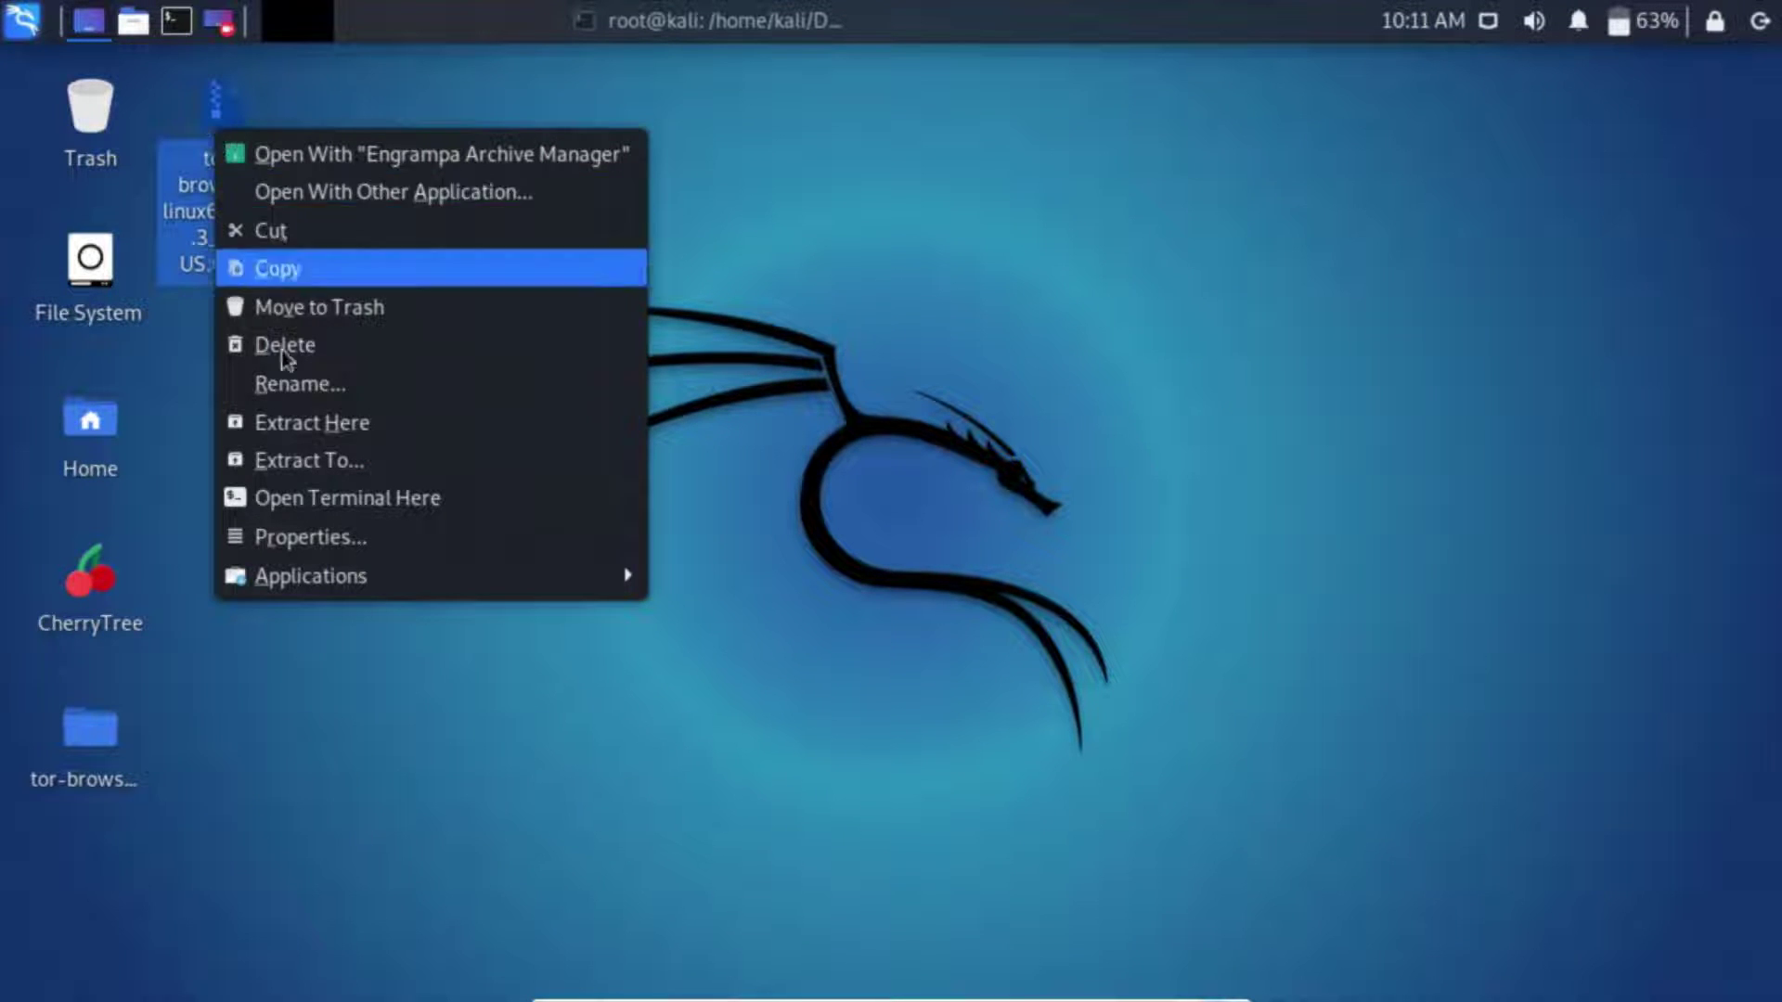
left_click(336, 631)
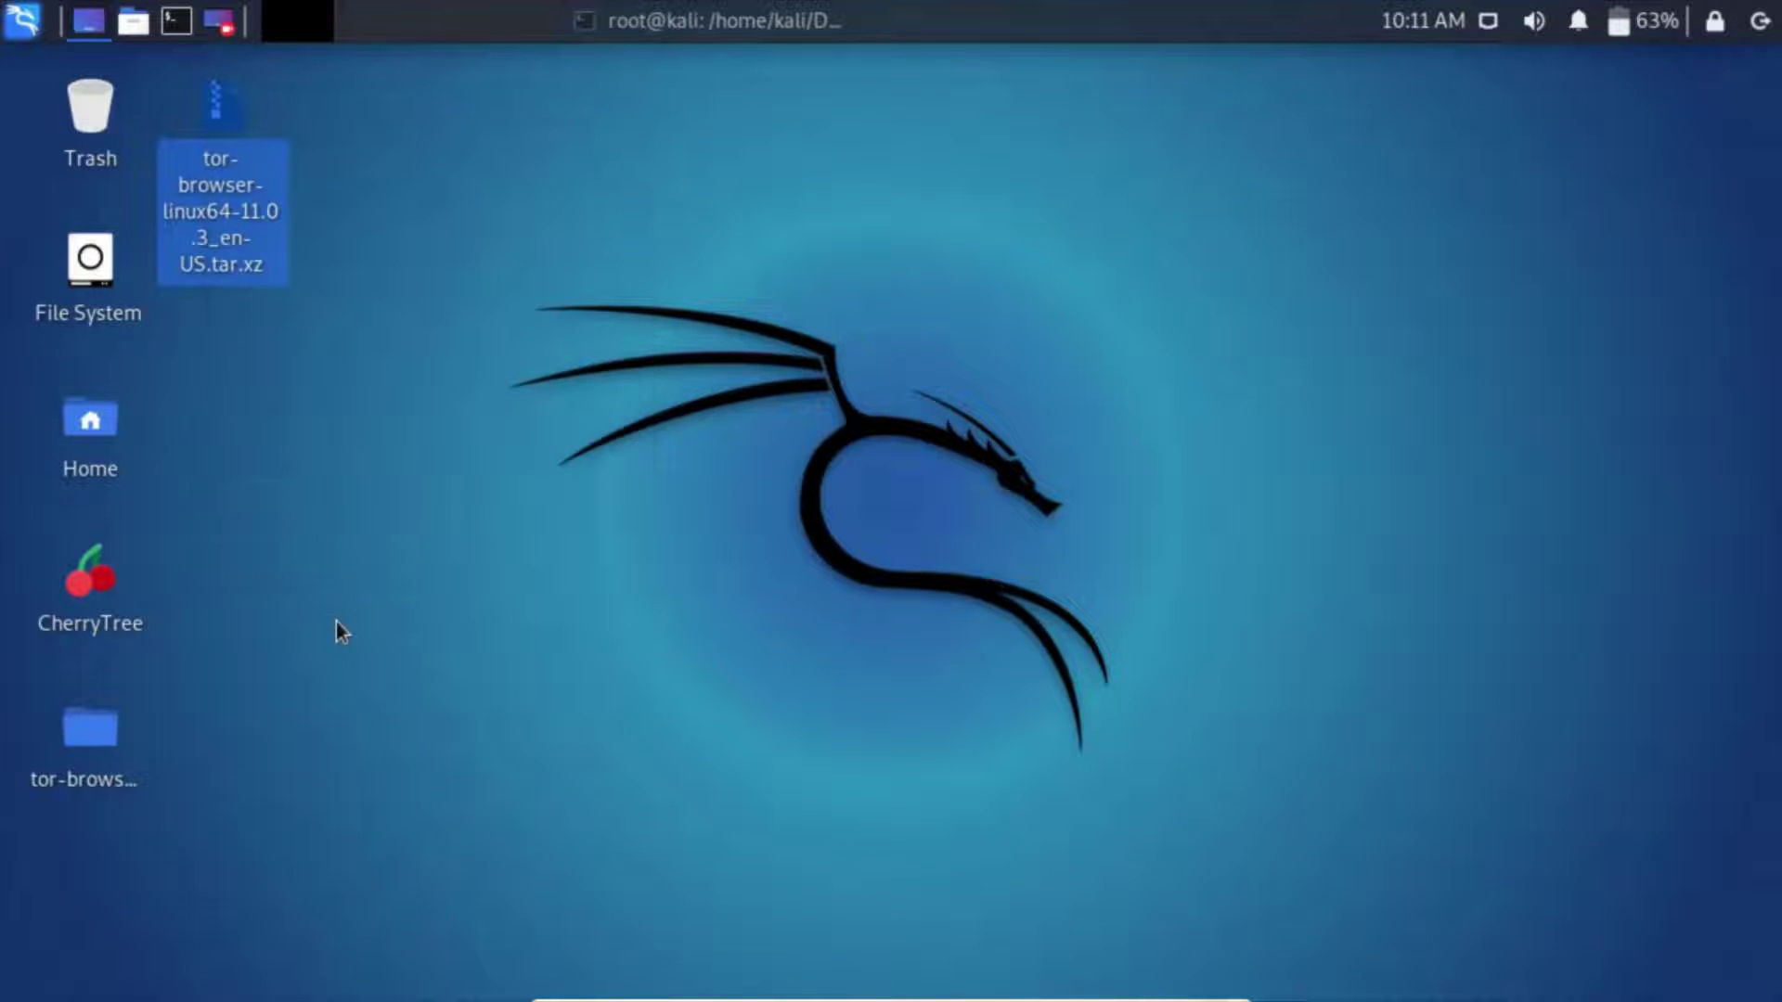
Launch Tor Browser from the extracted tor-browser_en-US folder on the desktop and connect it to the Tor network
double_click(93, 725)
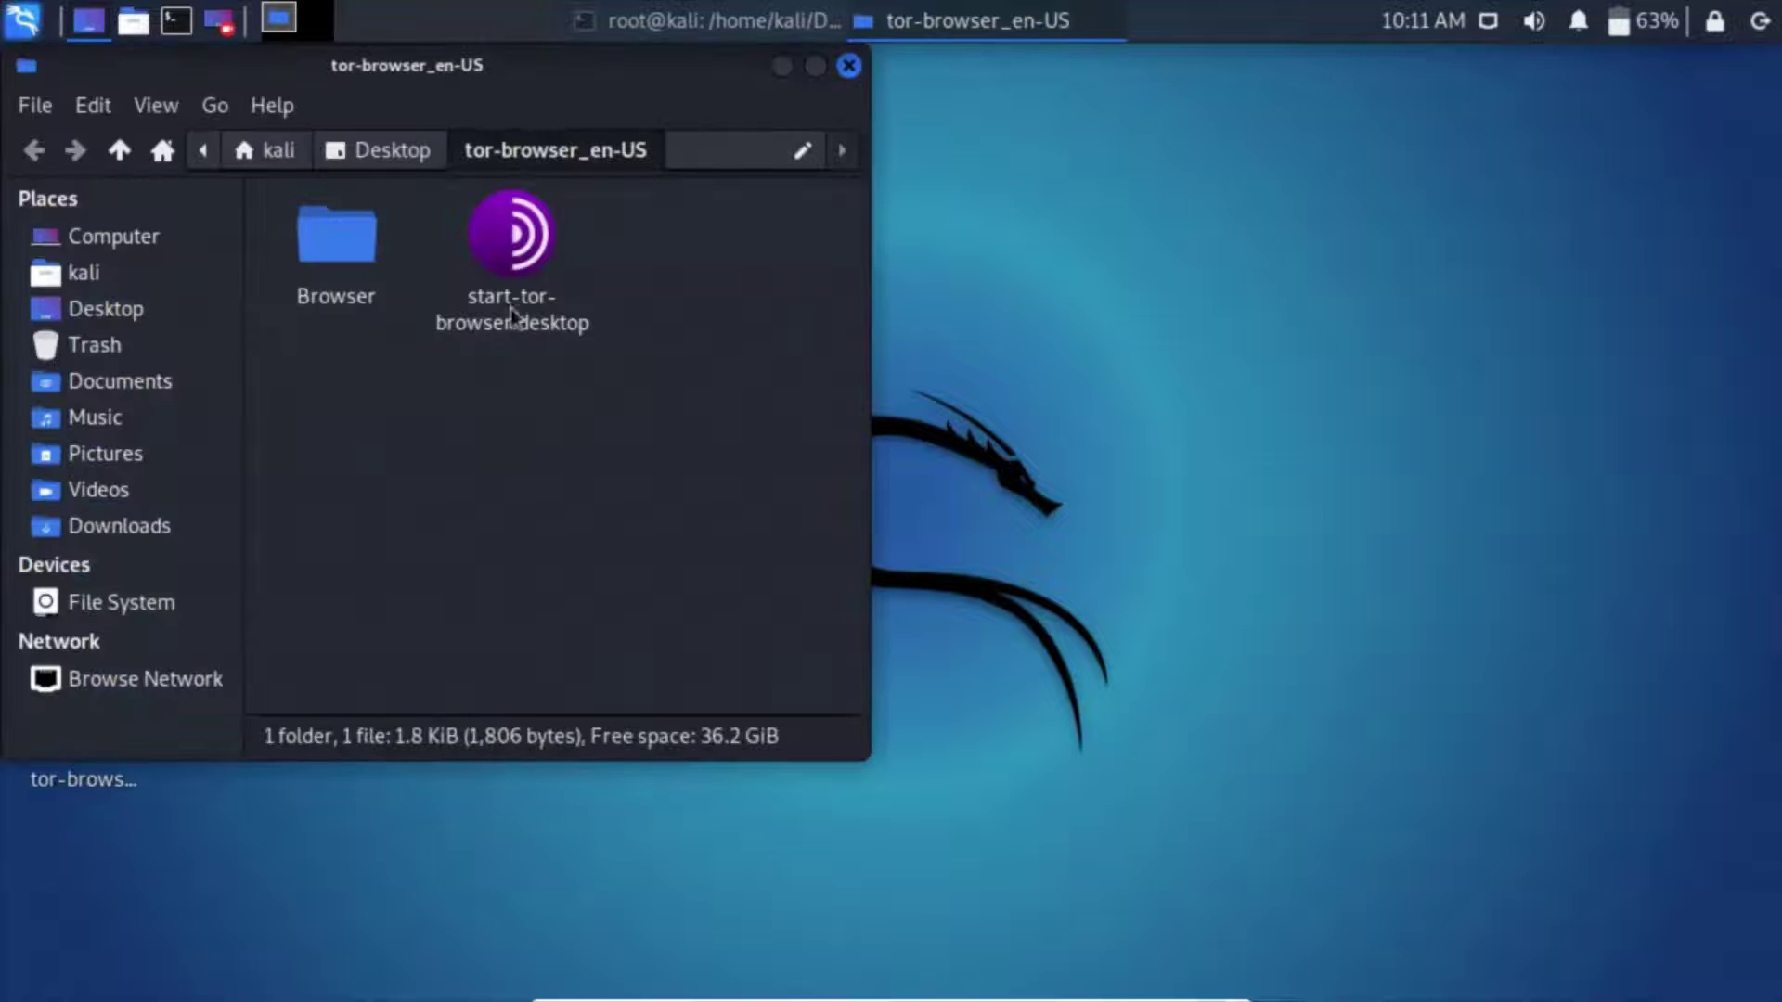
left_click(522, 260)
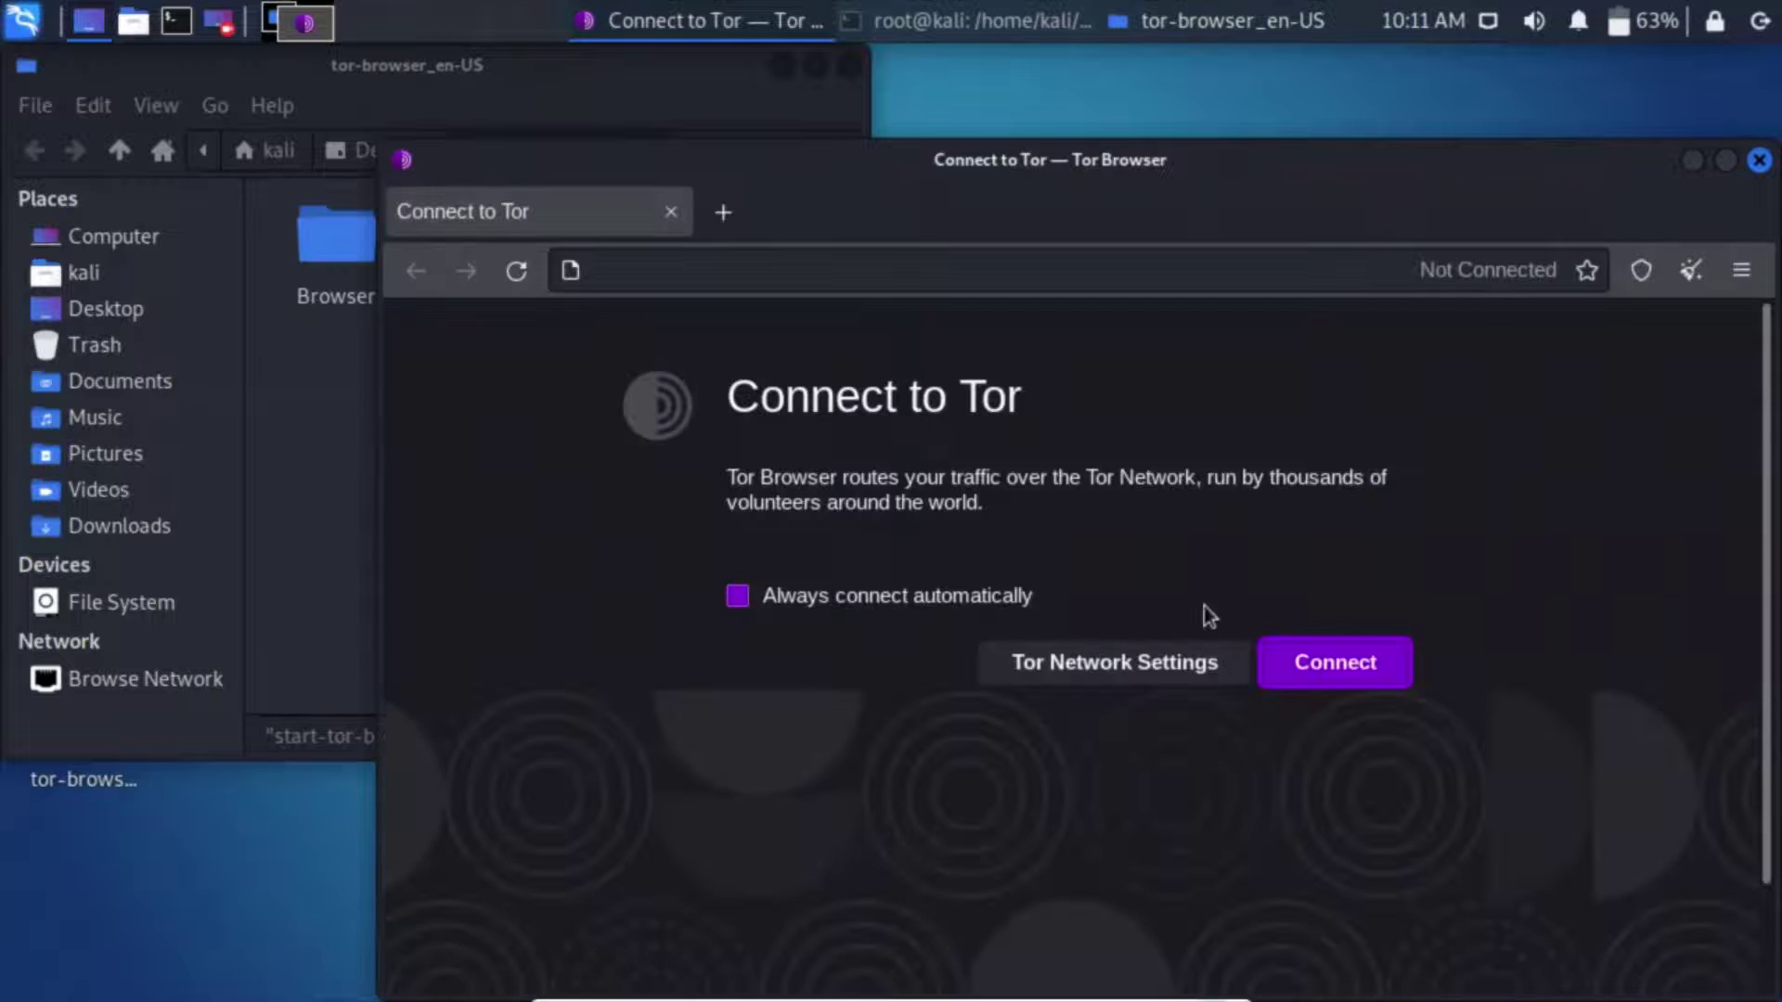
left_click(1316, 653)
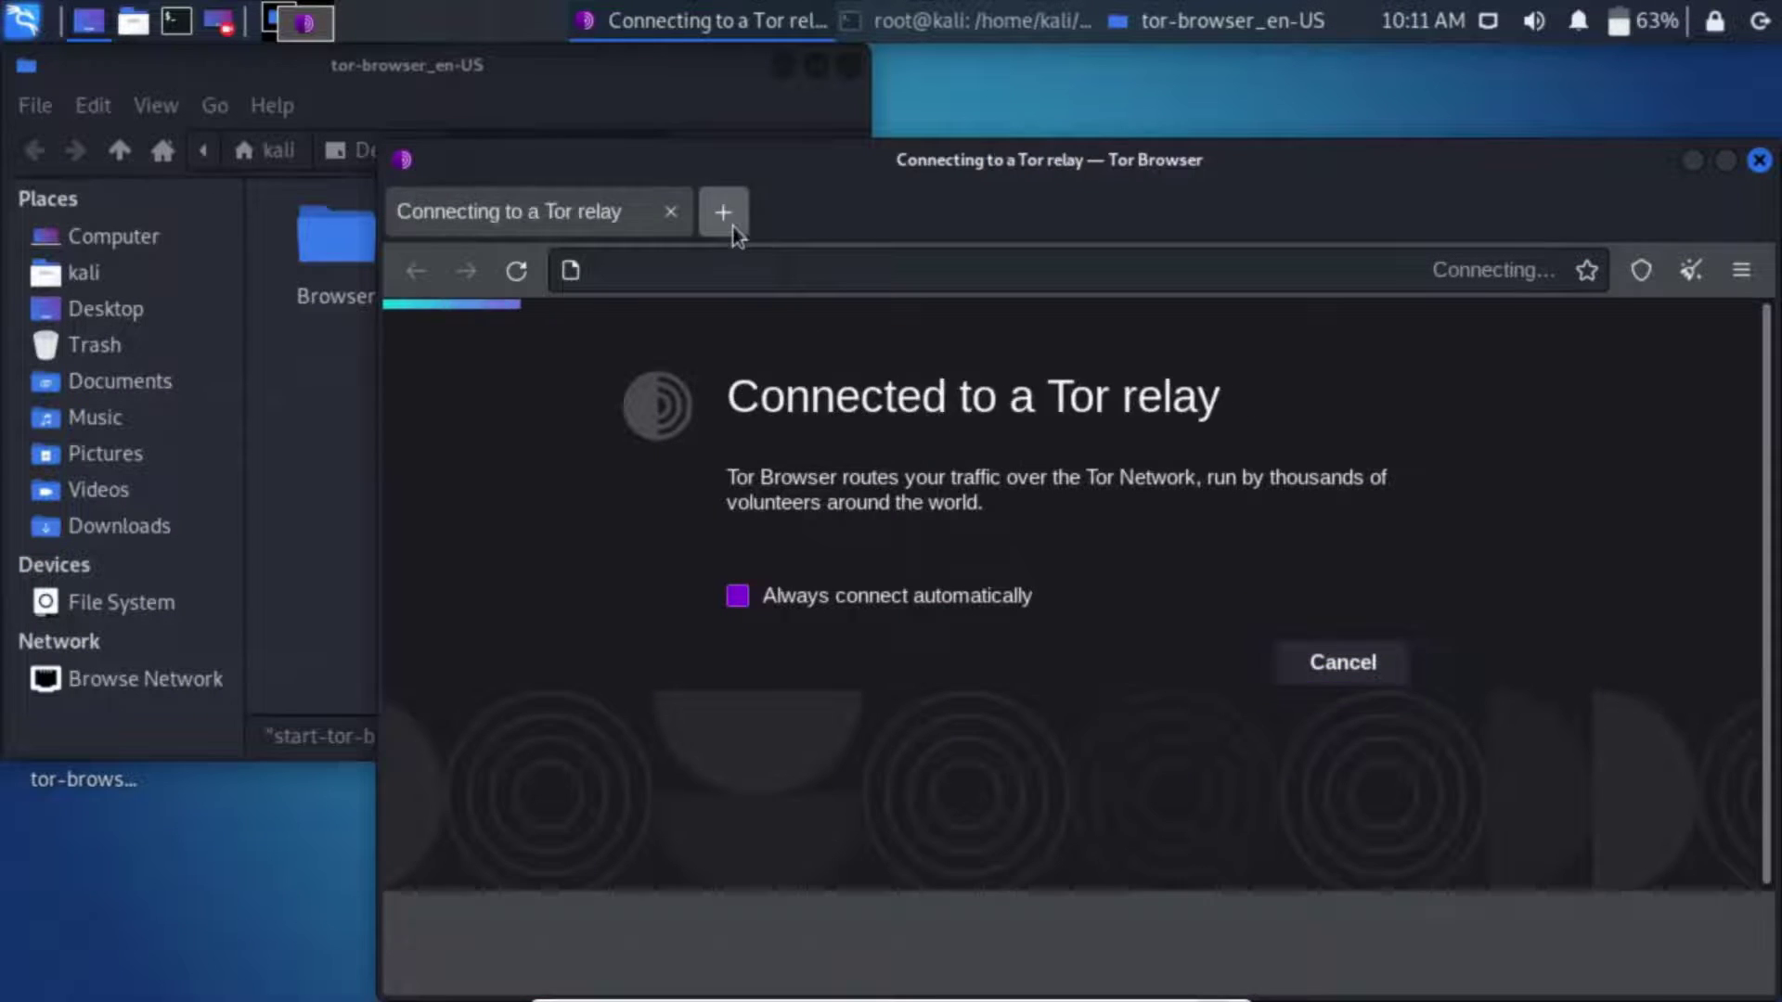
Load check.torproject.org in a new tab, examine its Tor circuit, and dismiss the site information
left_click(732, 226)
type("check")
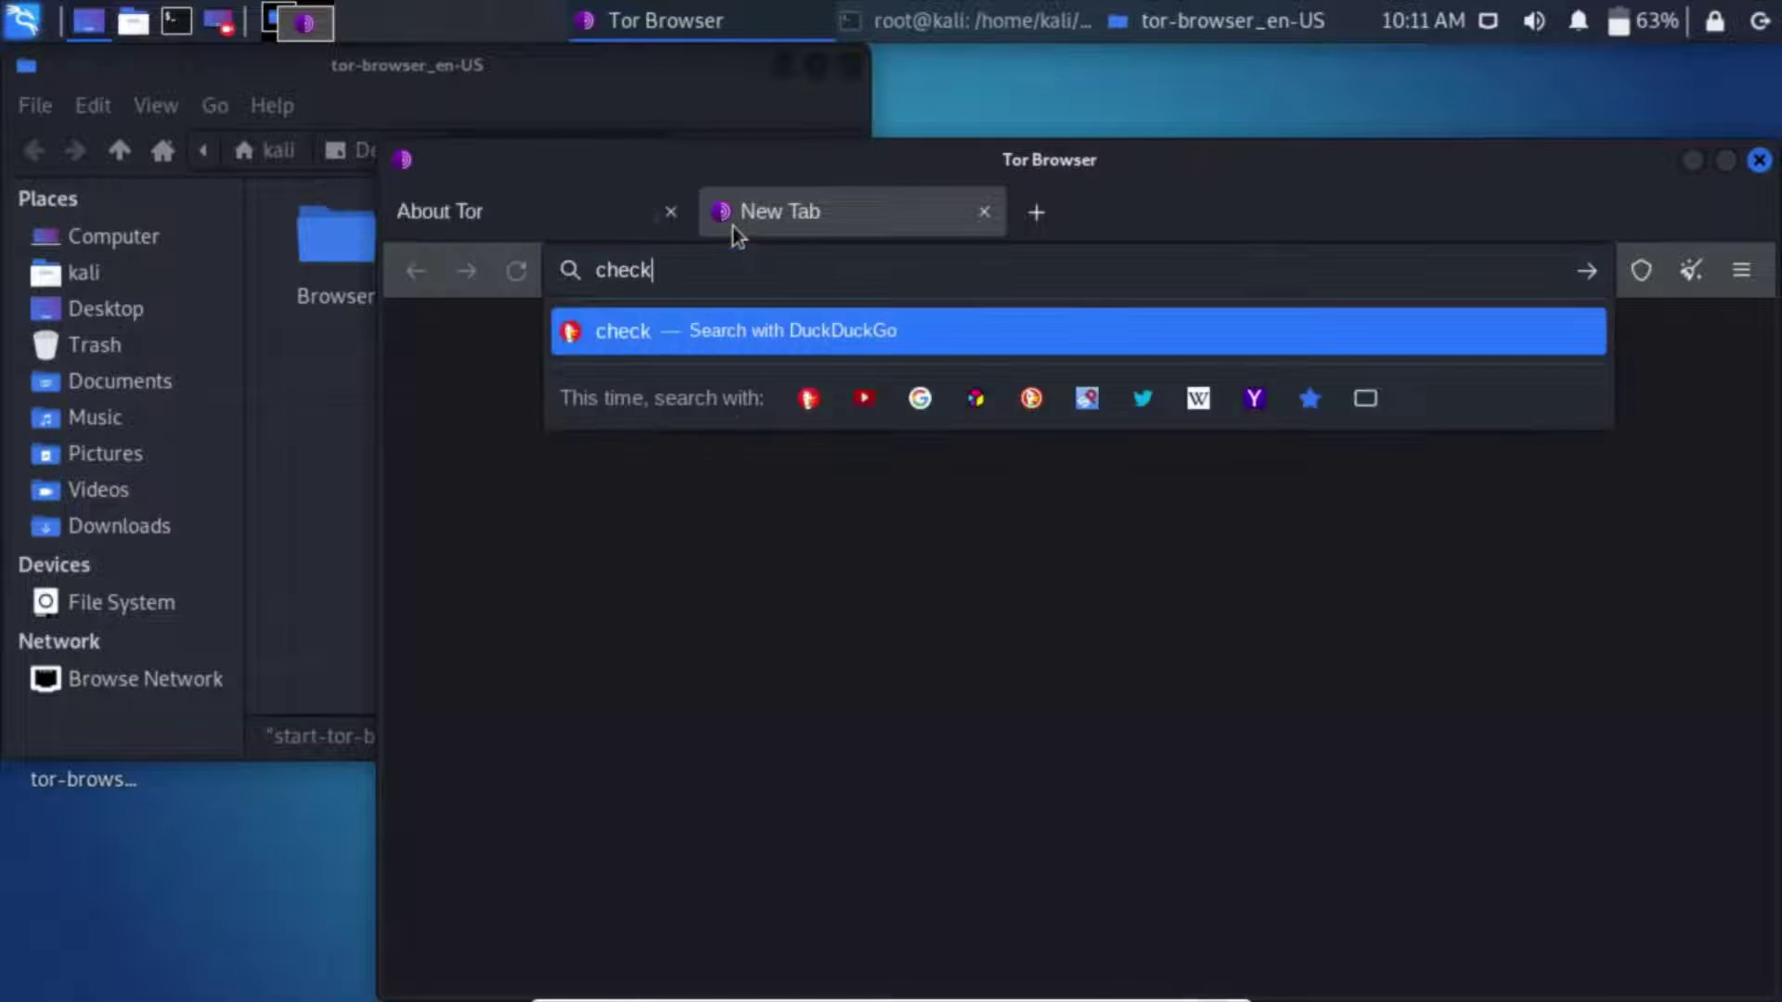
type(".torpr")
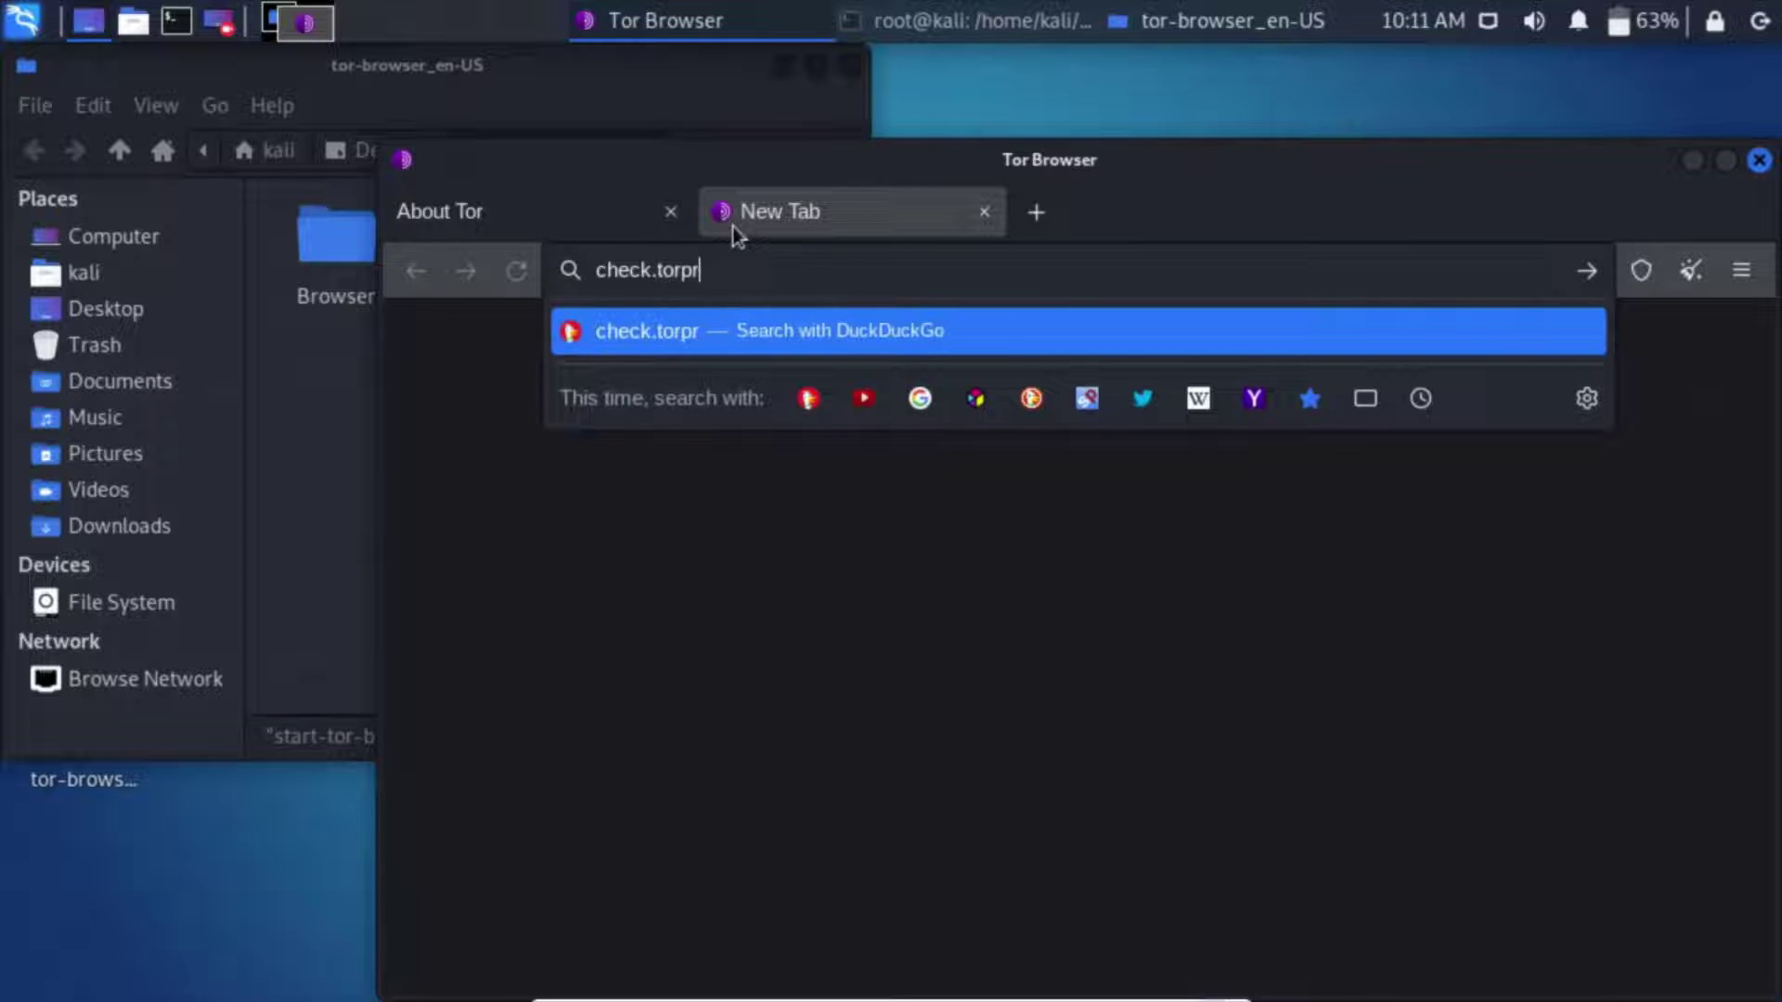
type("oject.org")
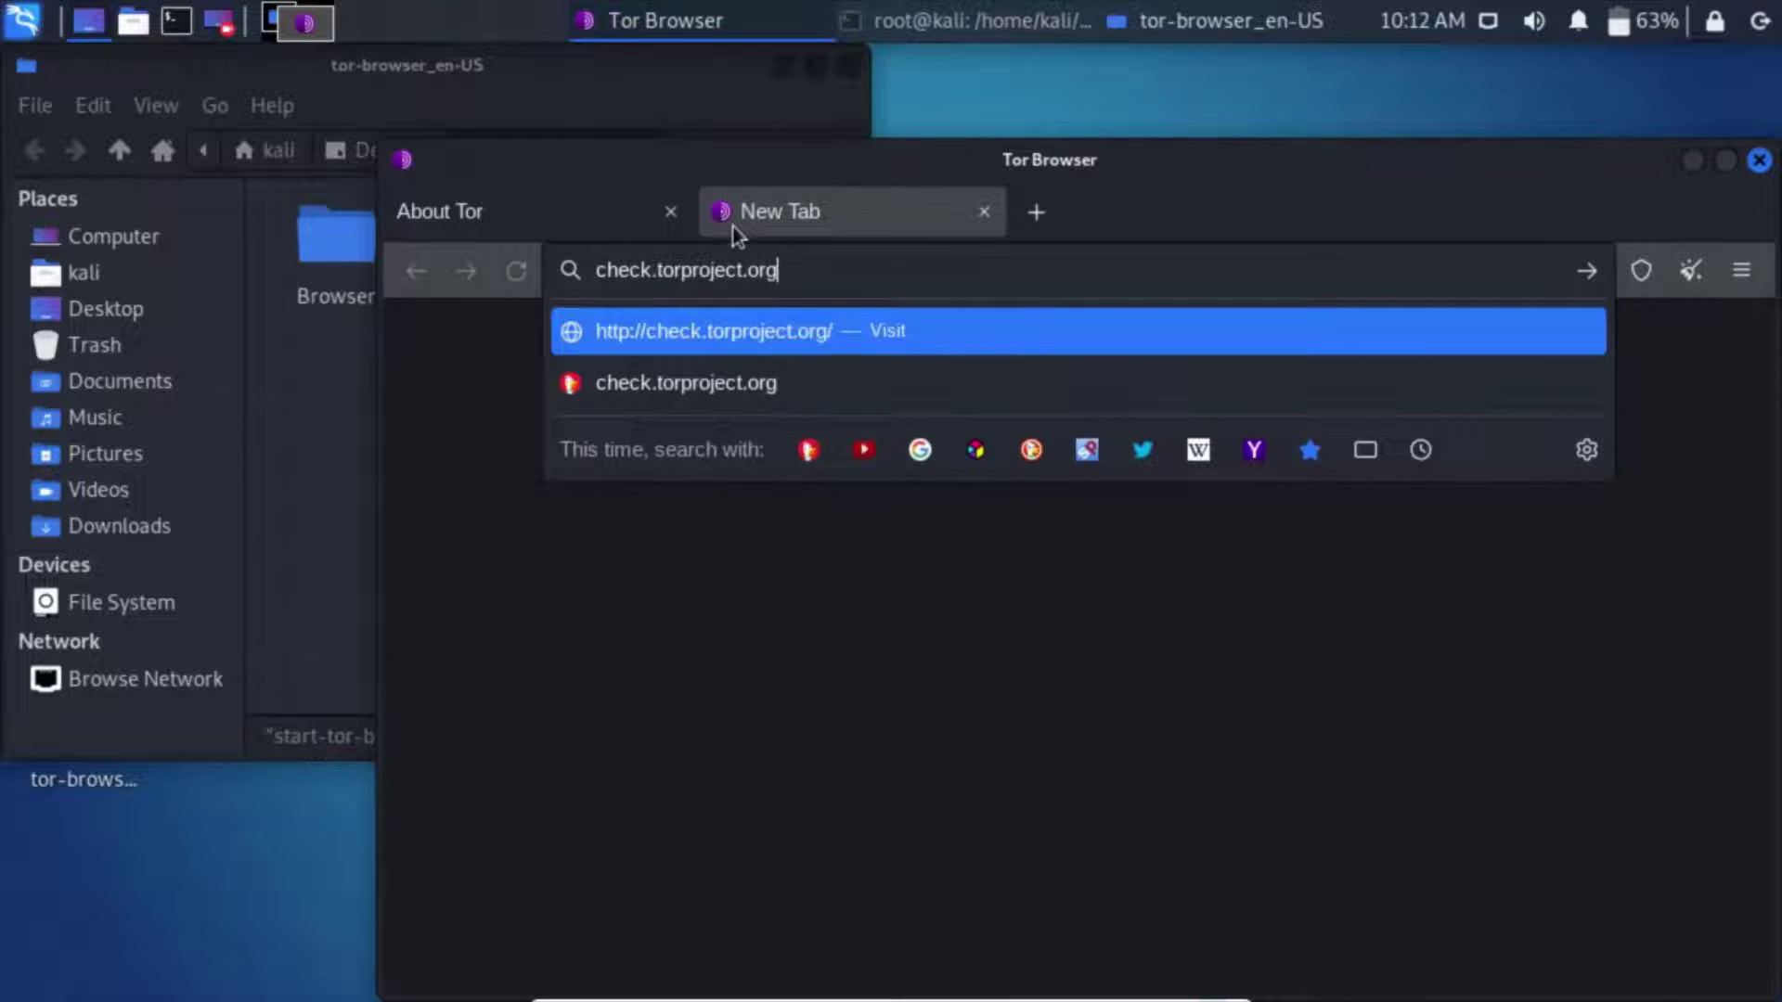
key("Return")
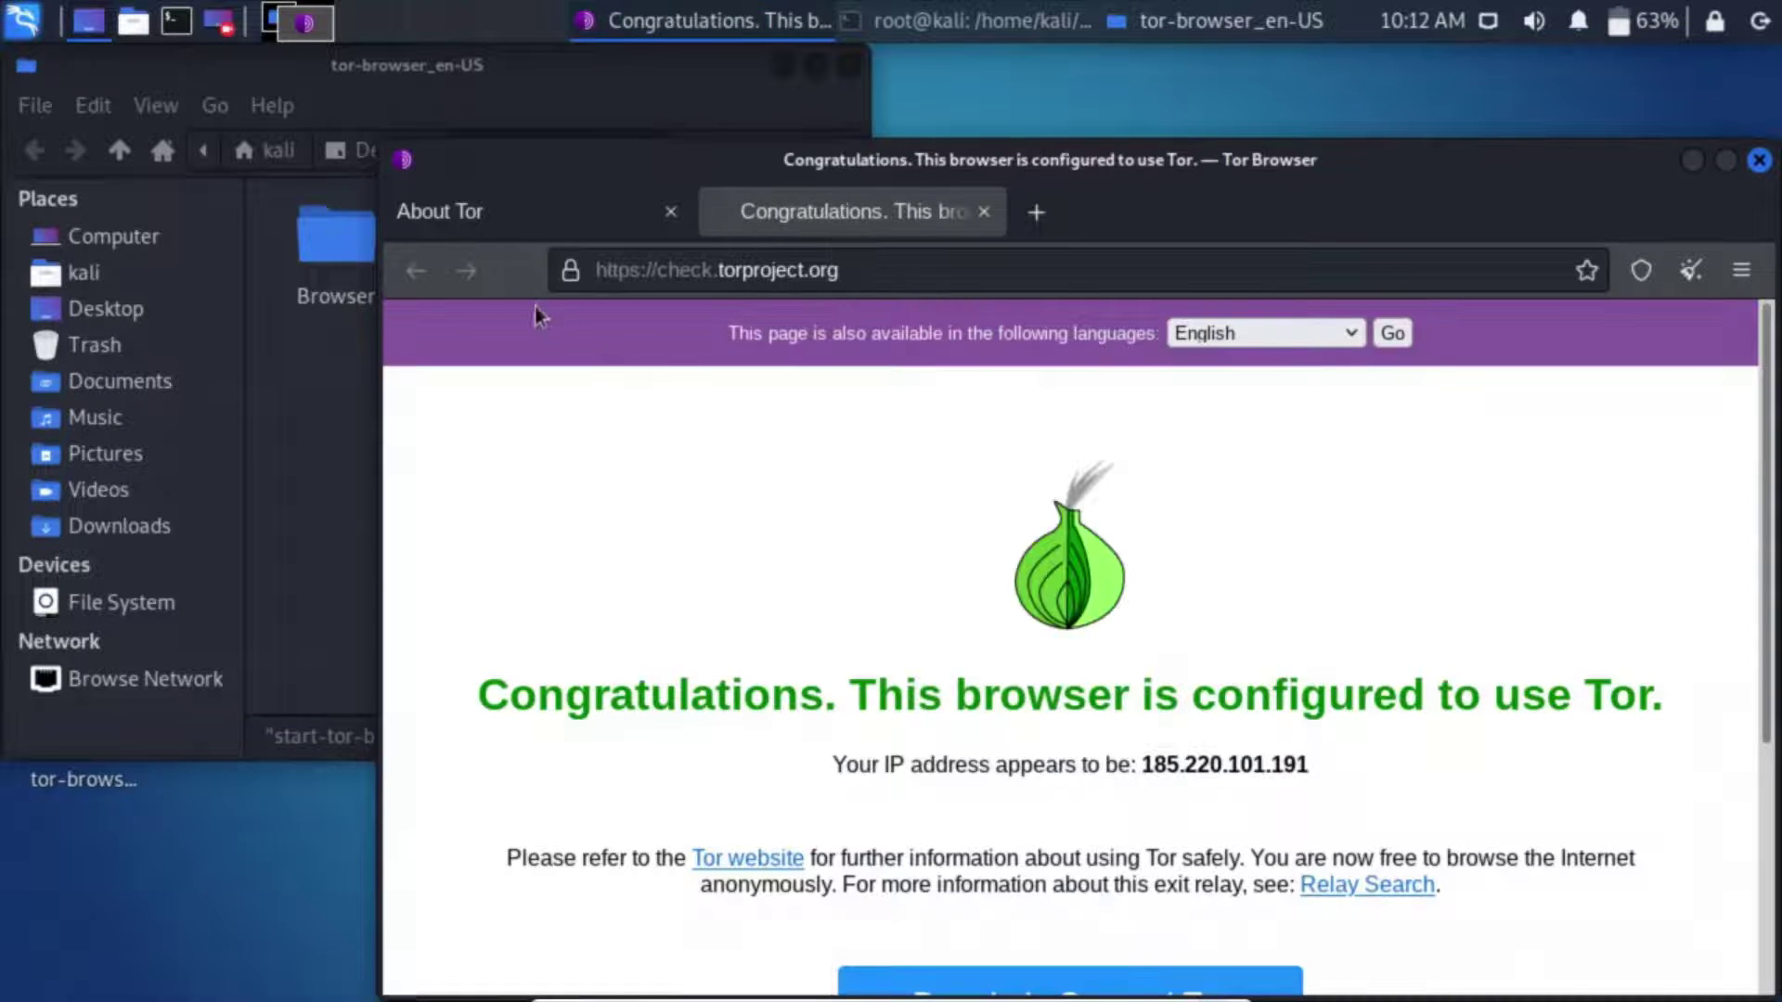
left_click(571, 275)
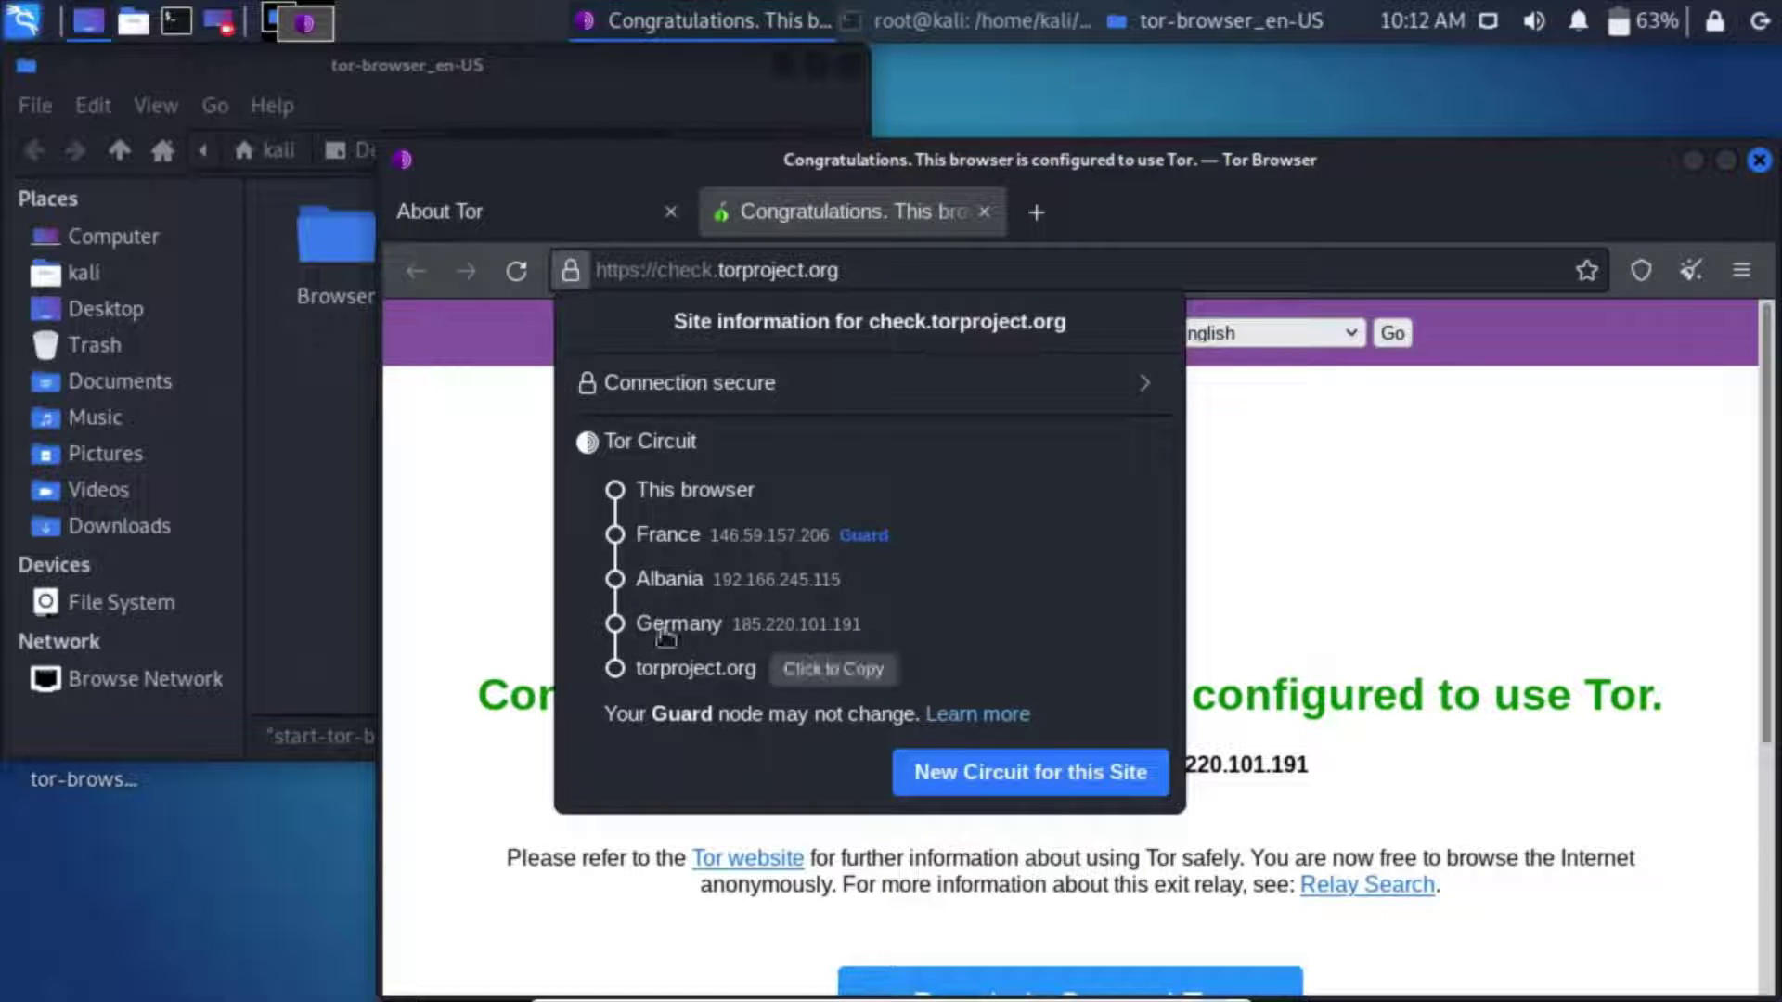
left_click(517, 614)
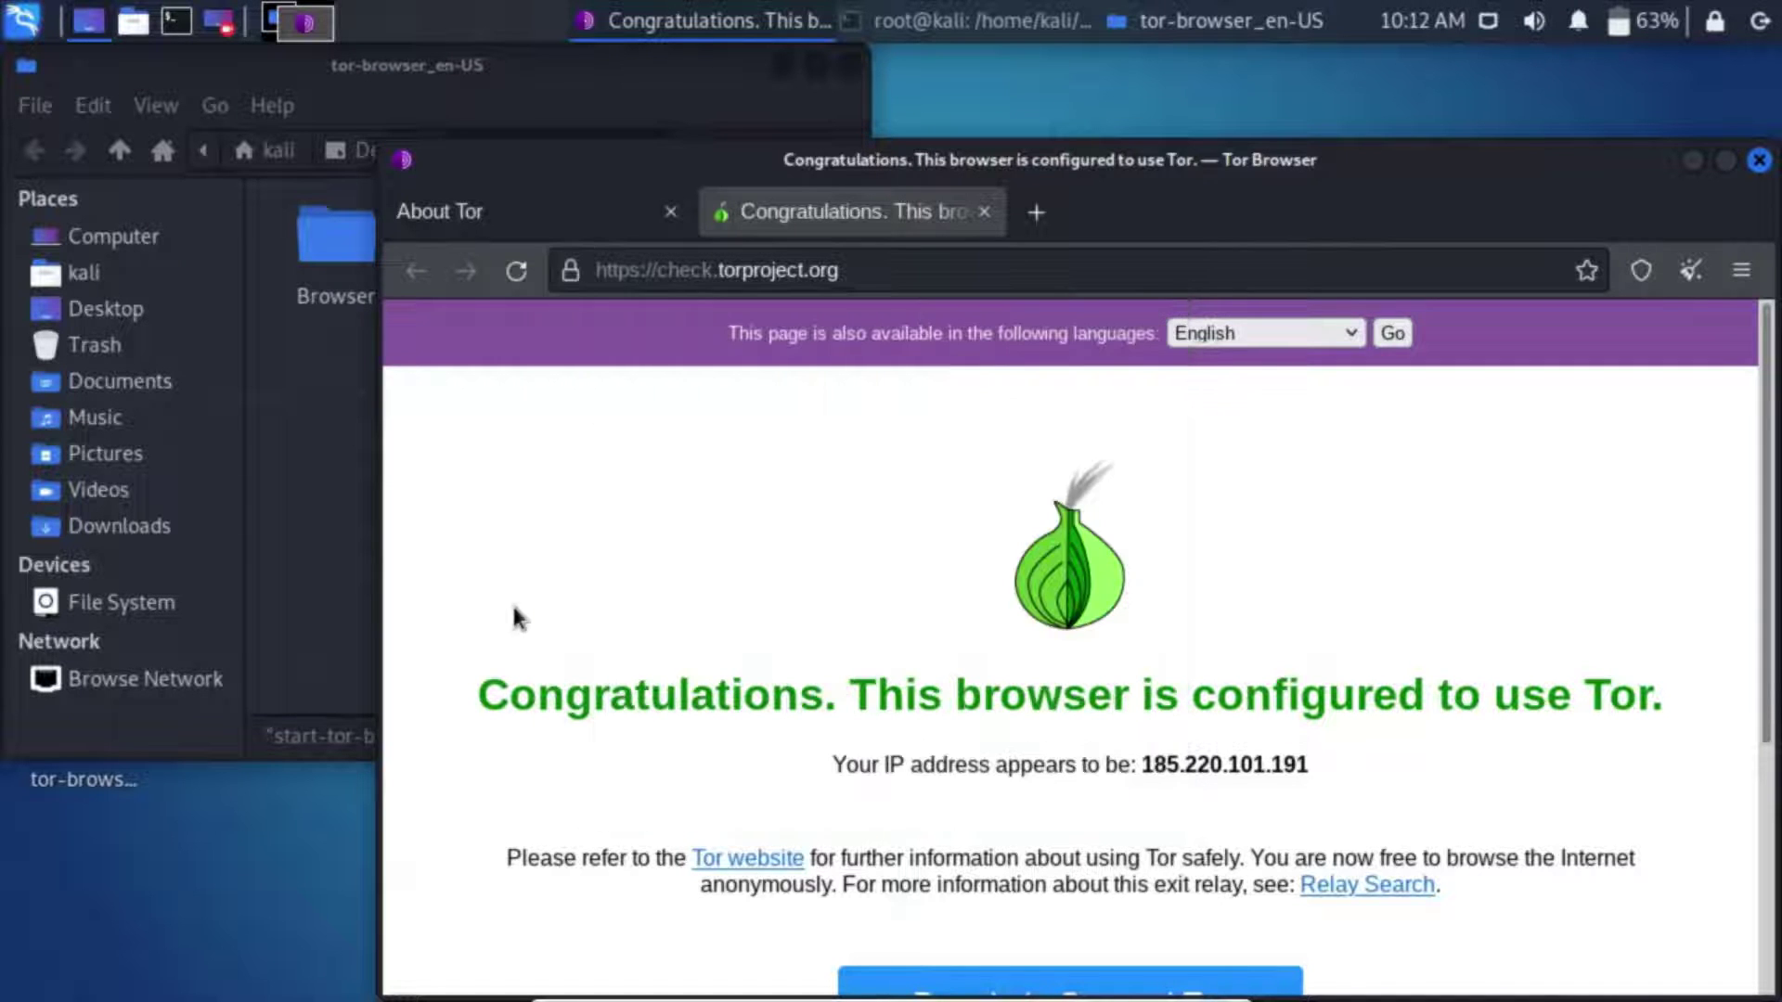
Close Tor Browser with all its tabs, and close the tor-browser_en-US folder window
left_click(1767, 170)
left_click(1314, 484)
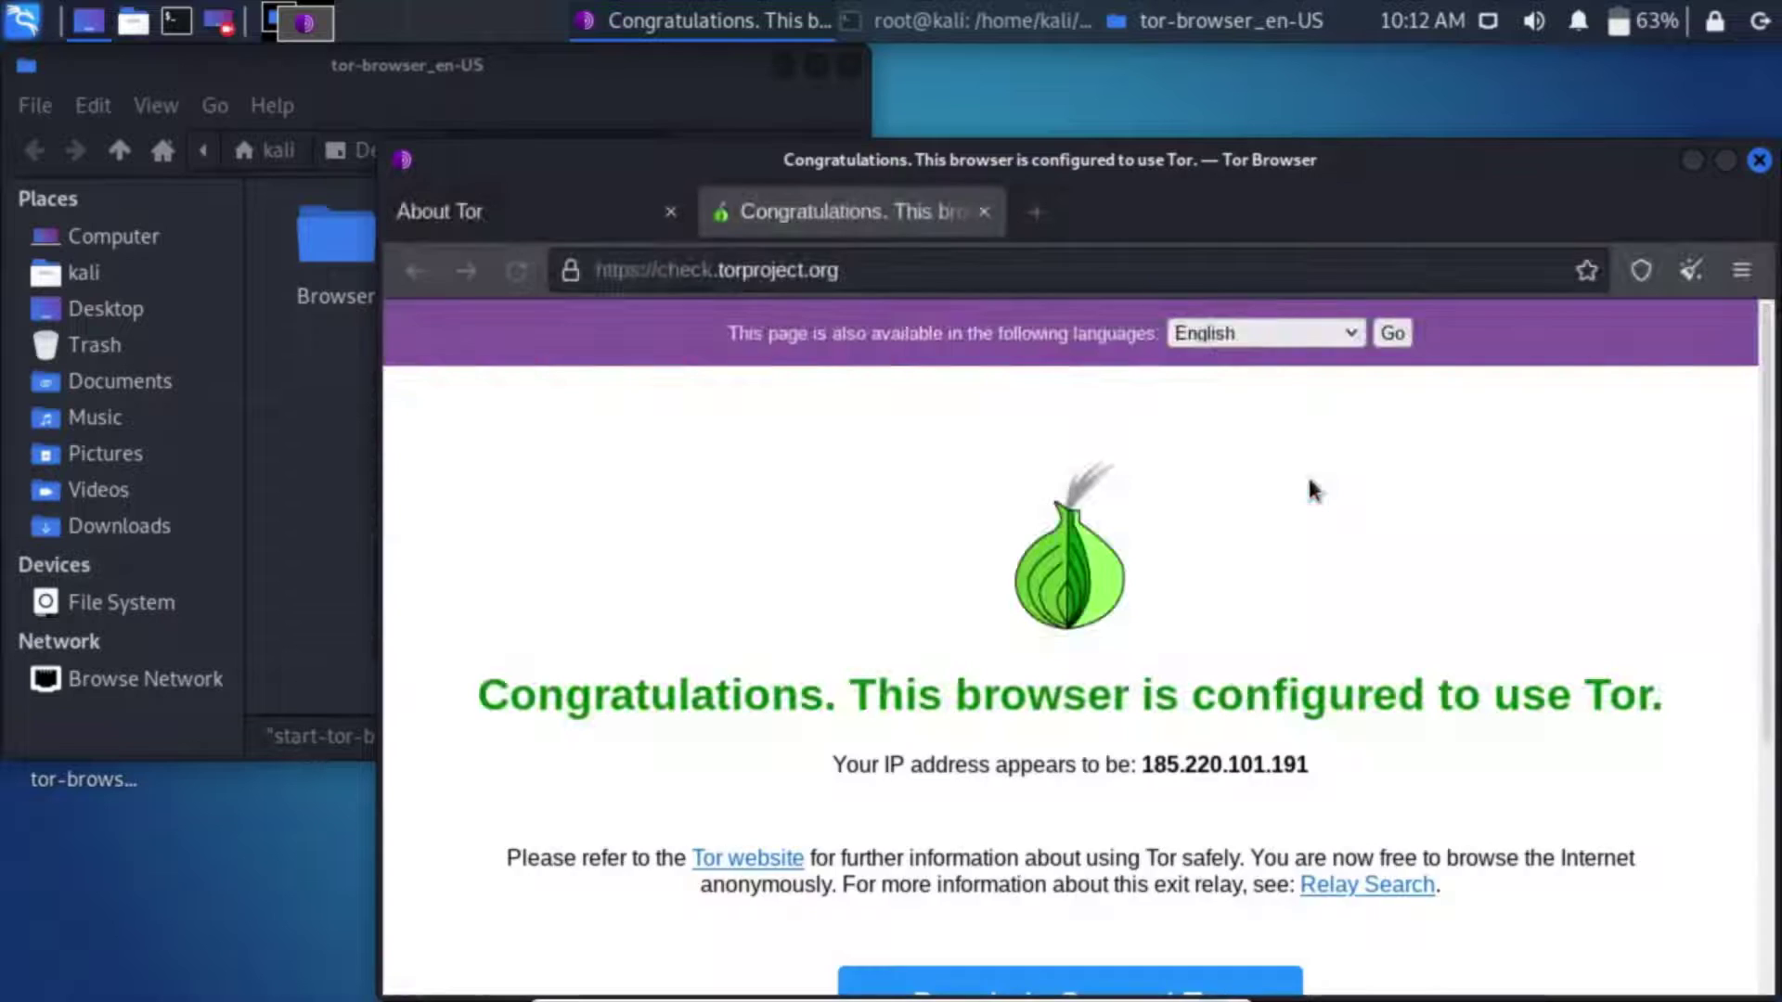
left_click(961, 22)
left_click(959, 26)
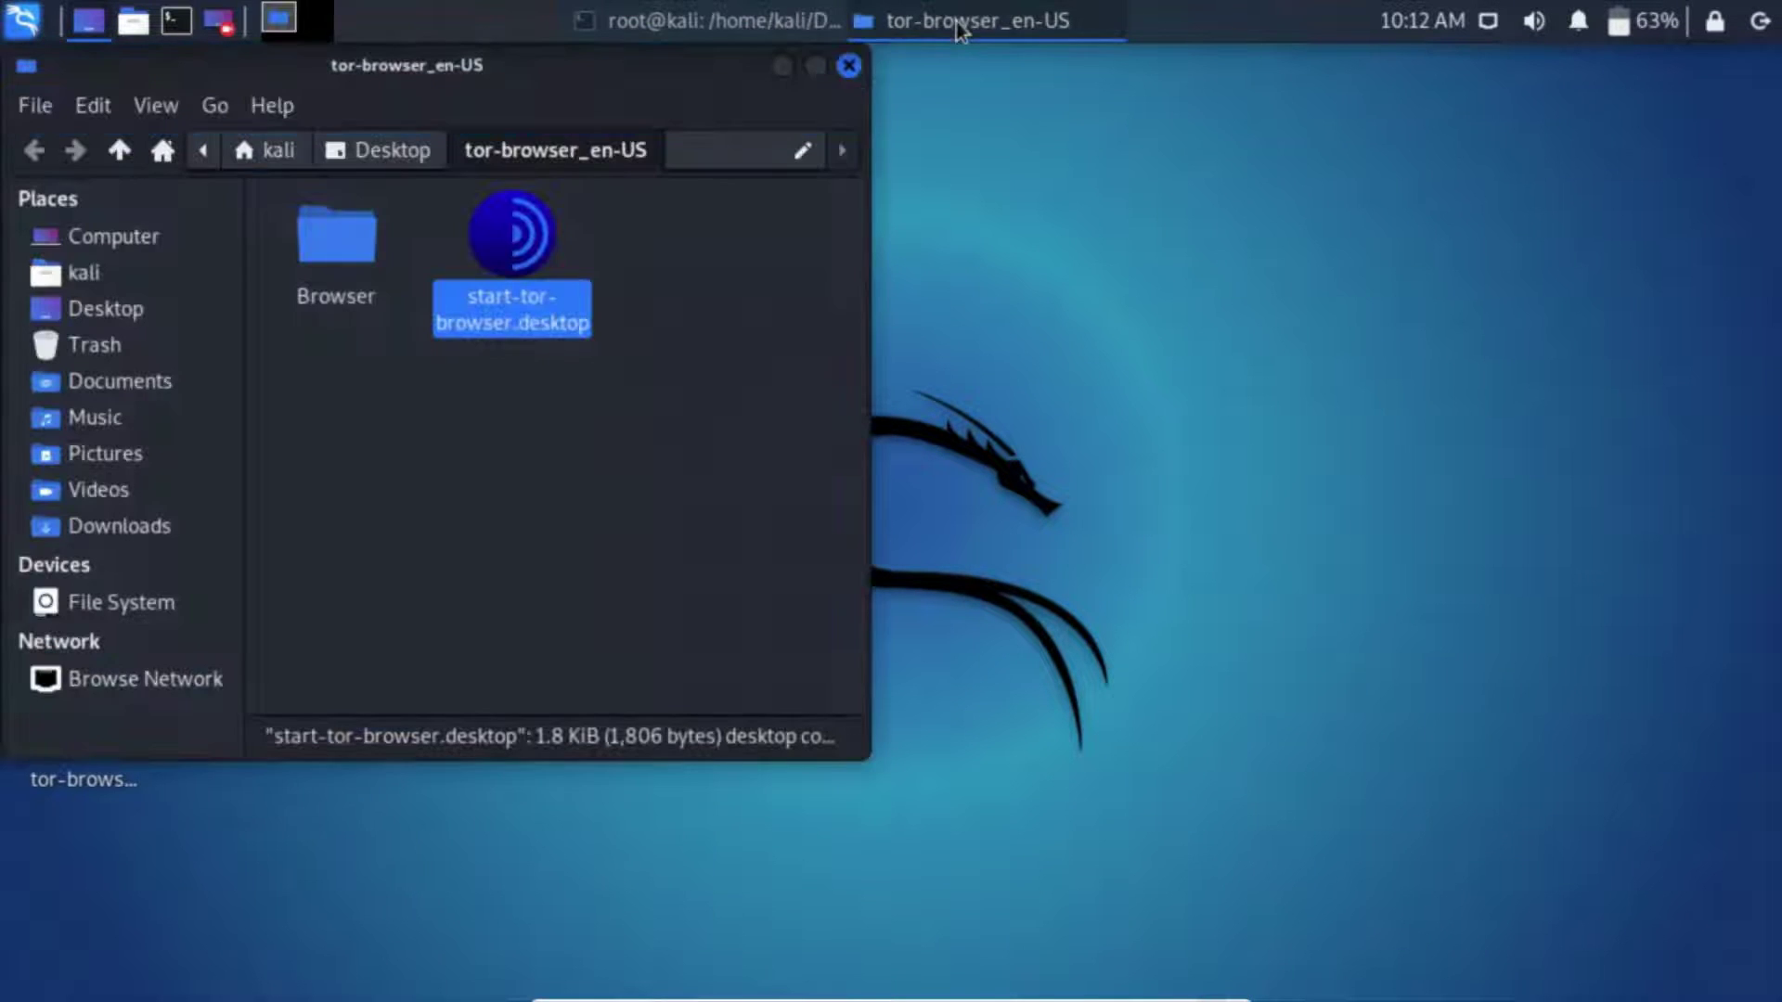
left_click(742, 13)
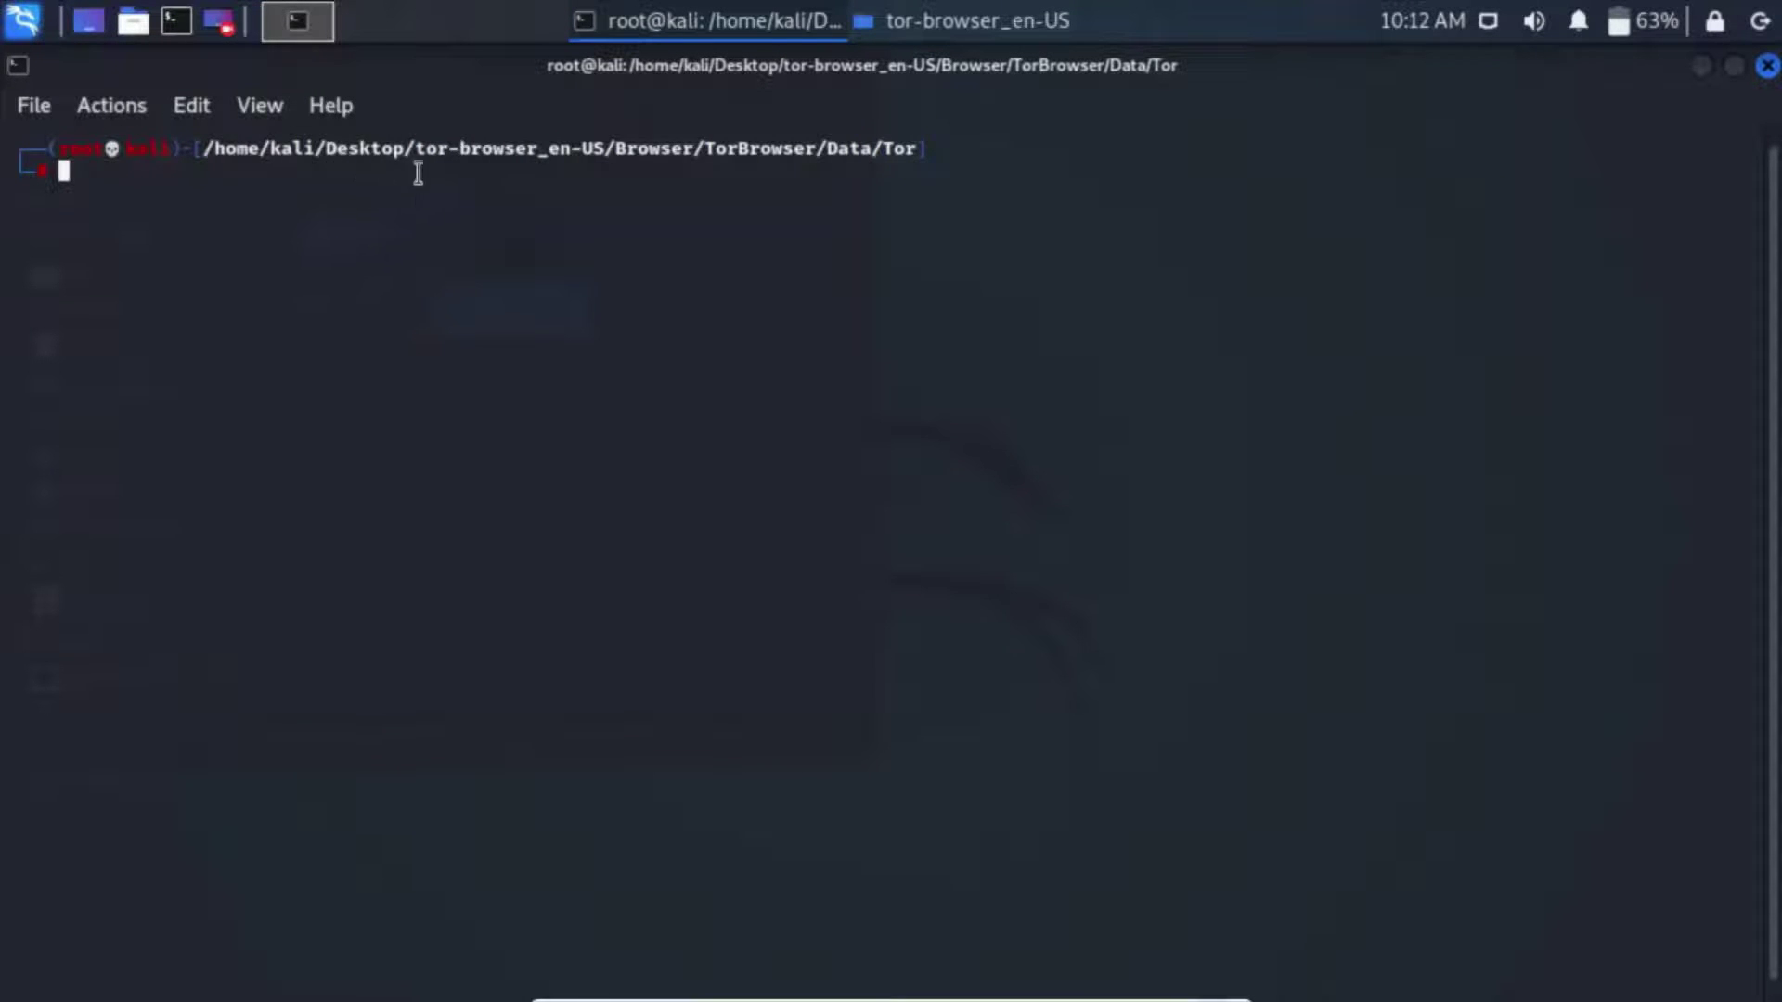
left_click(923, 33)
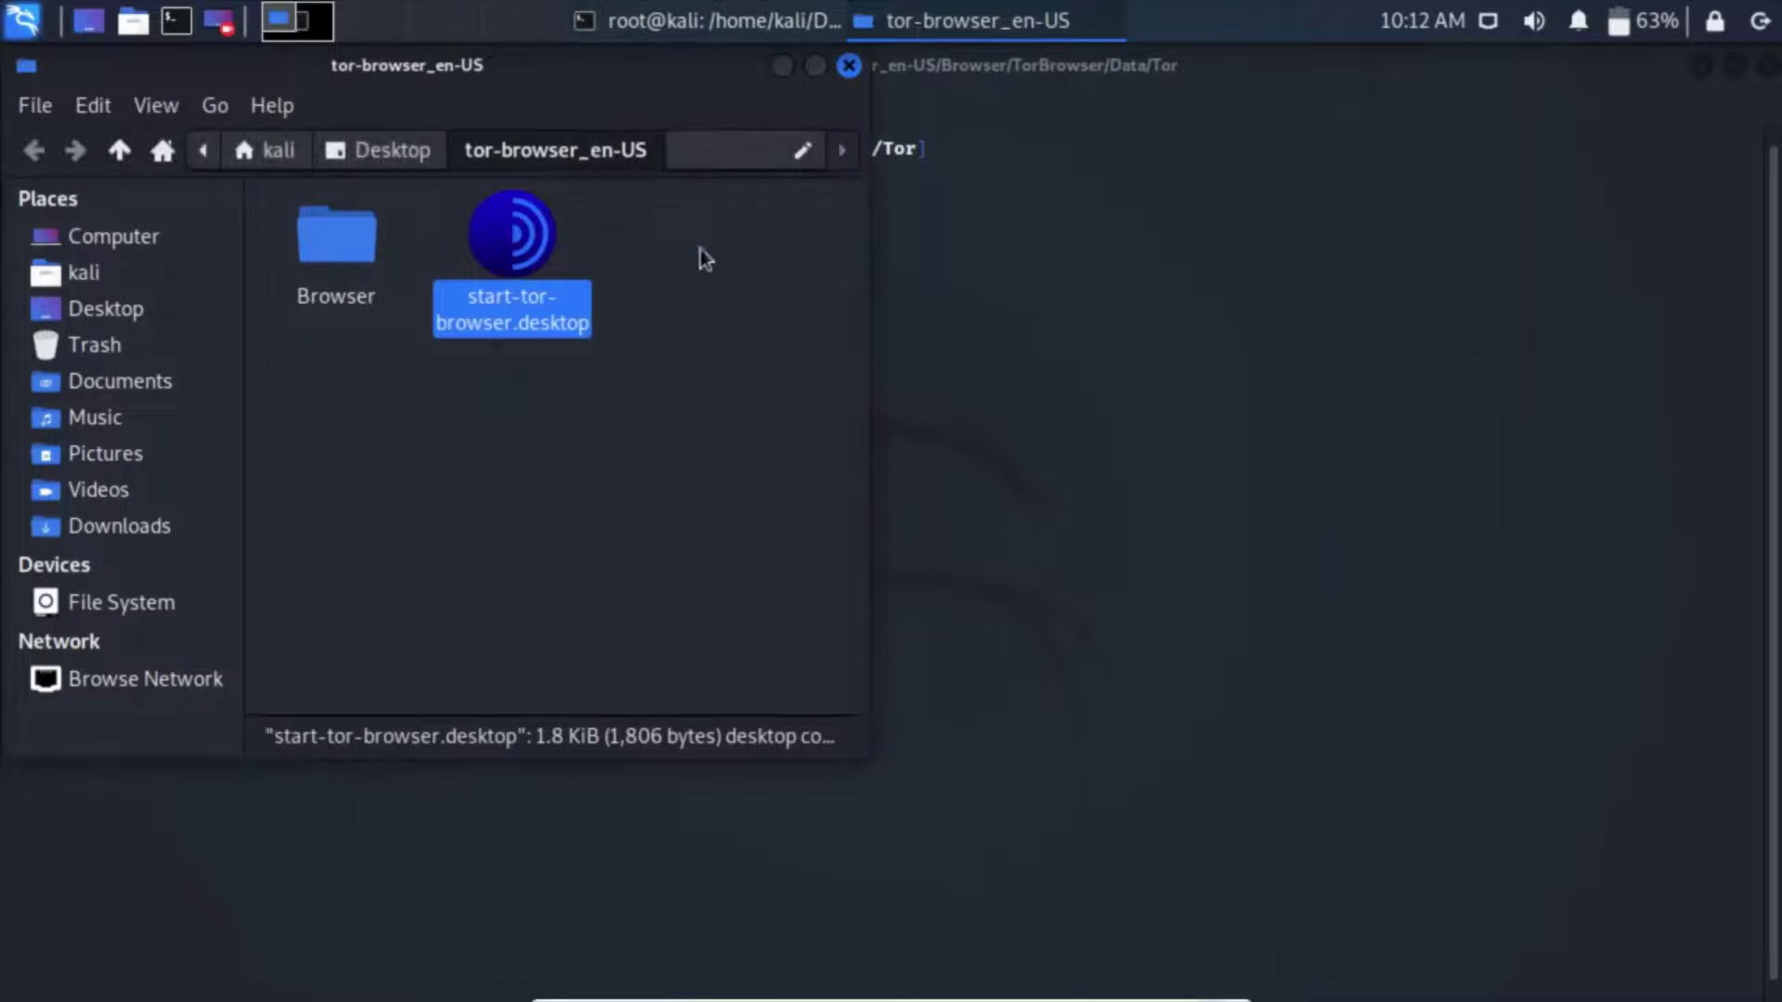
left_click(848, 66)
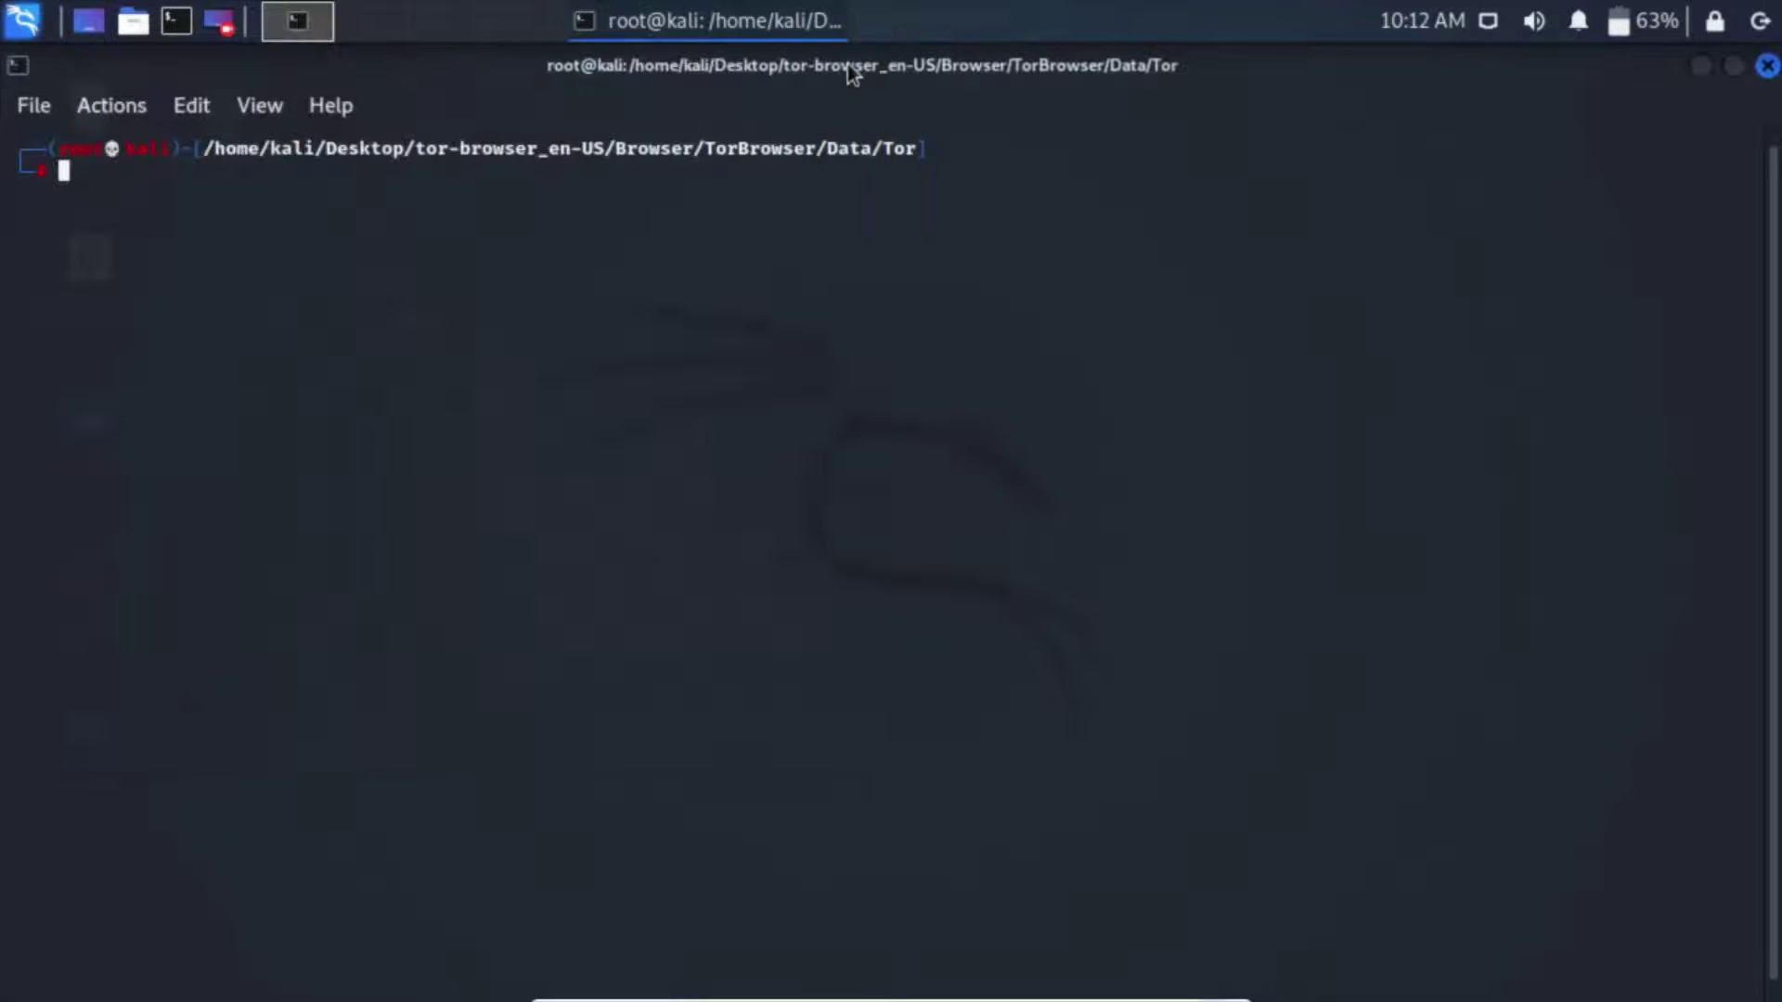
List the files of Tor Browser's Data/Tor directory in the root terminal and open torrc in gedit
left_click(131, 26)
left_click(131, 26)
left_click(86, 24)
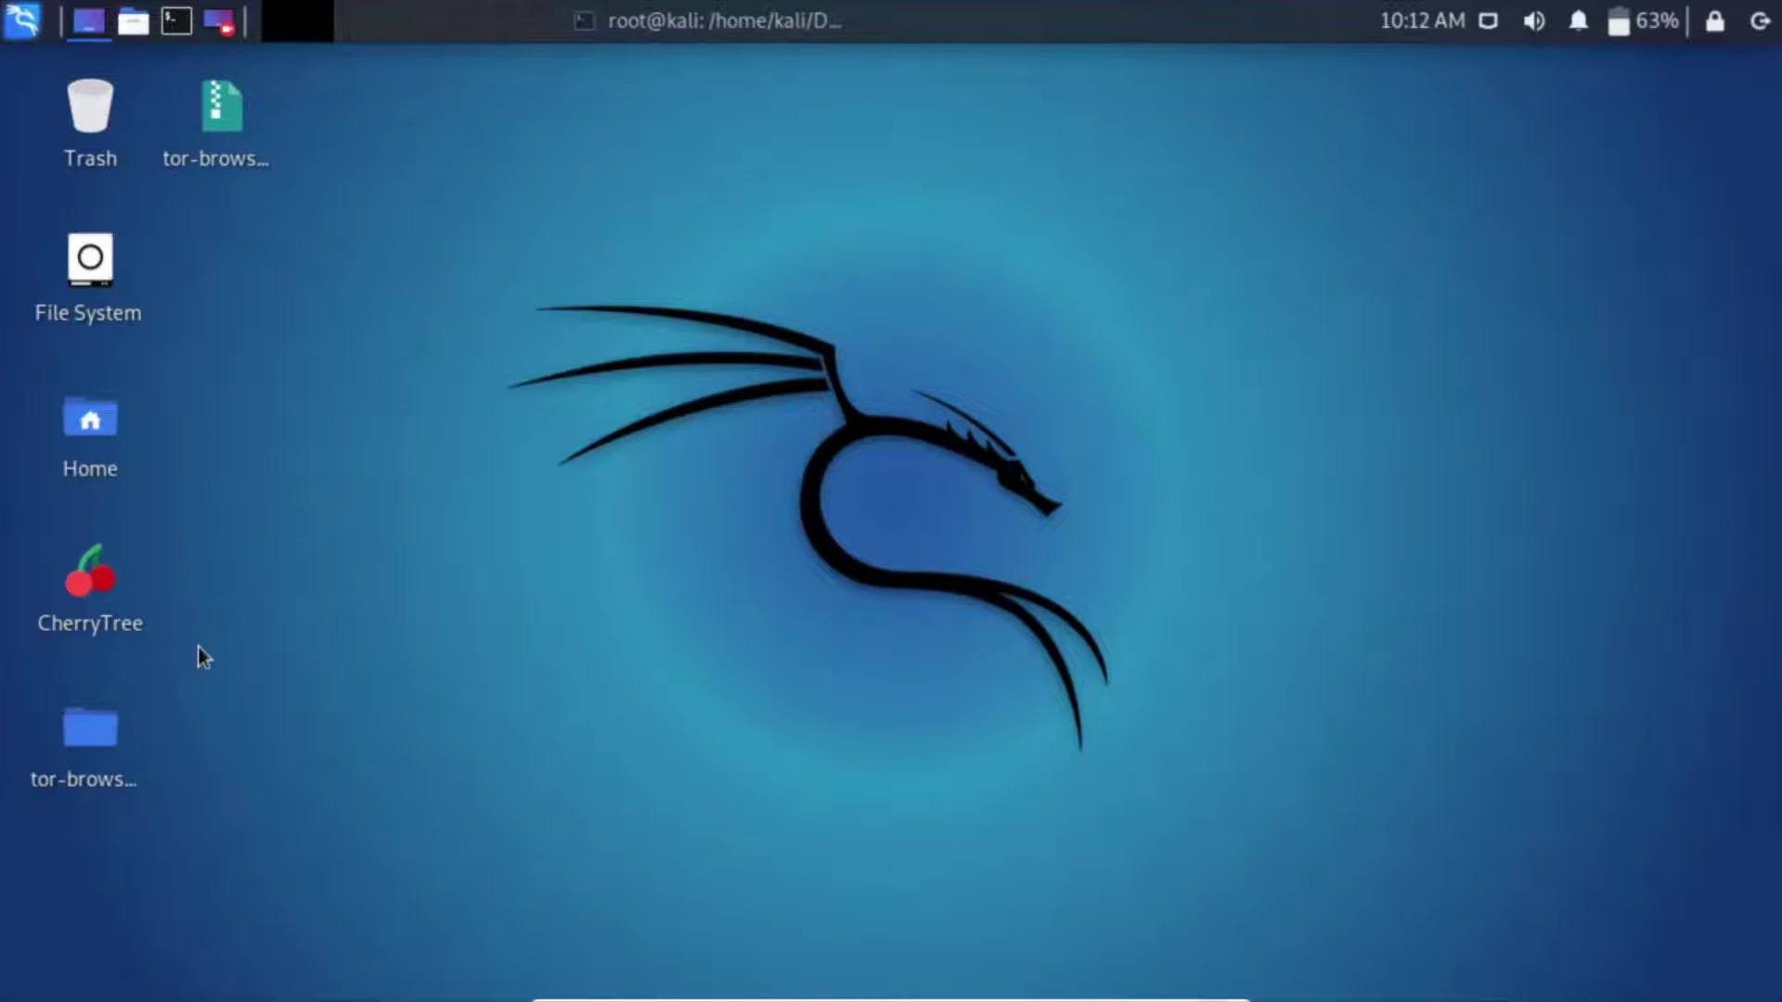
left_click(705, 20)
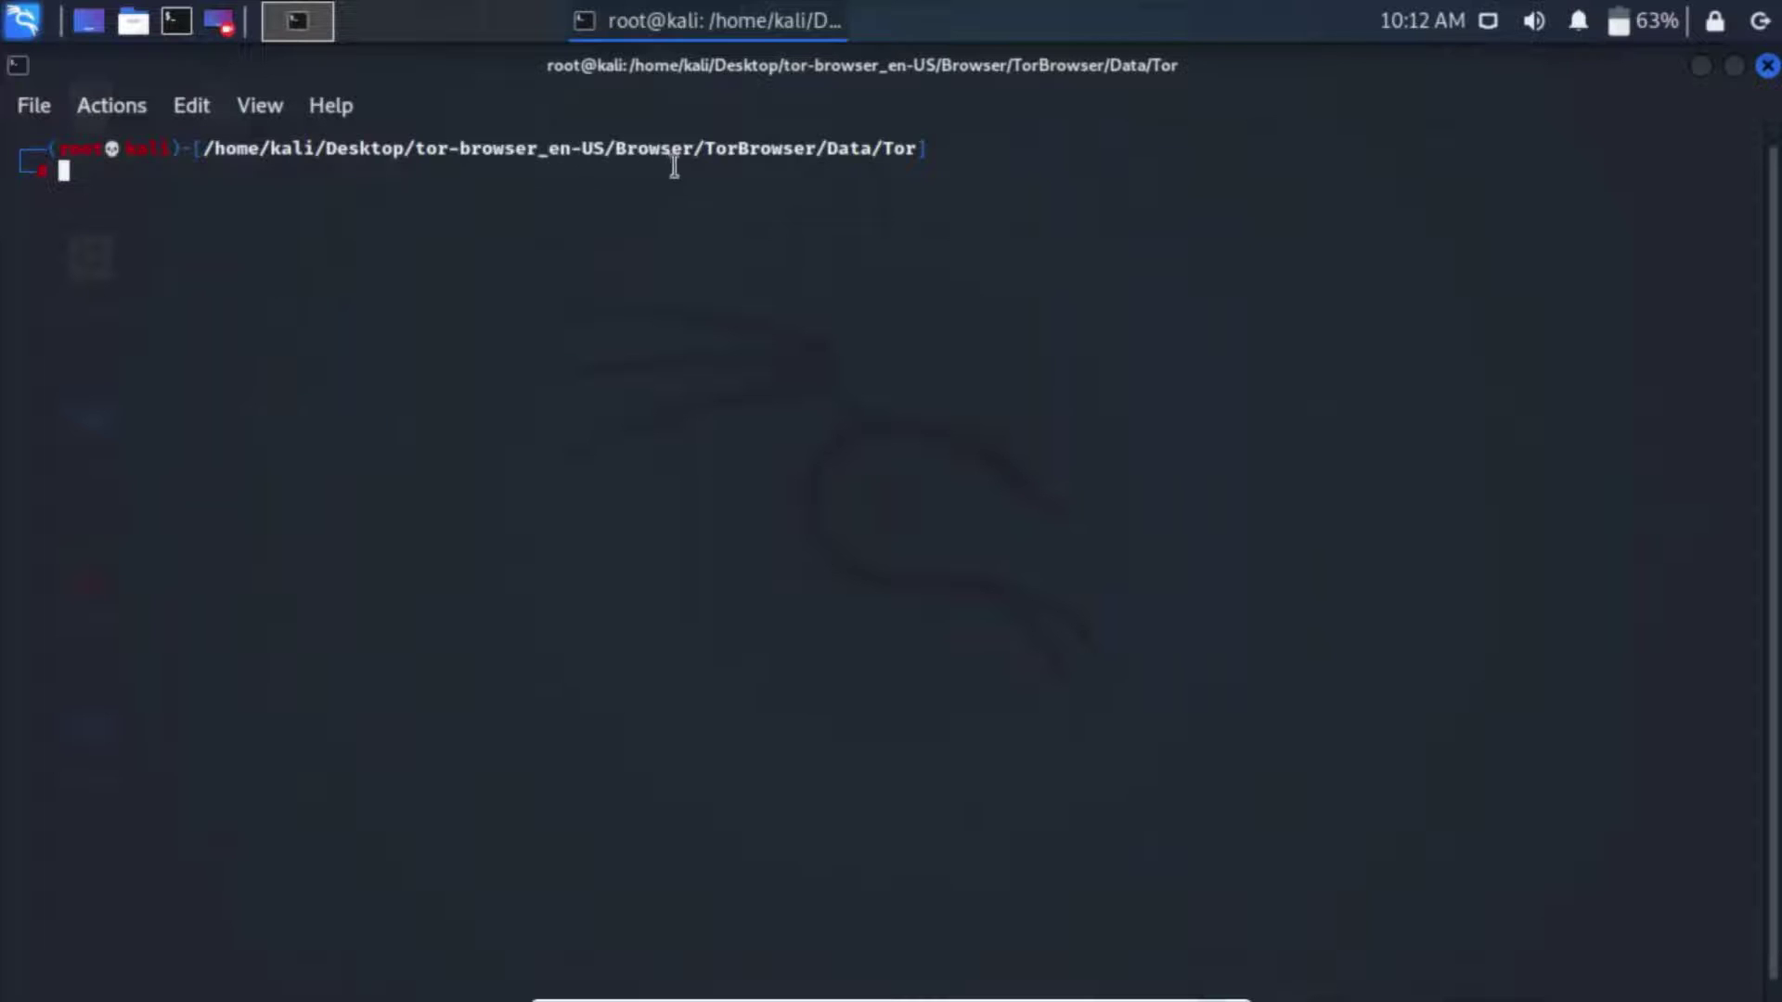
type("ls")
key("Return")
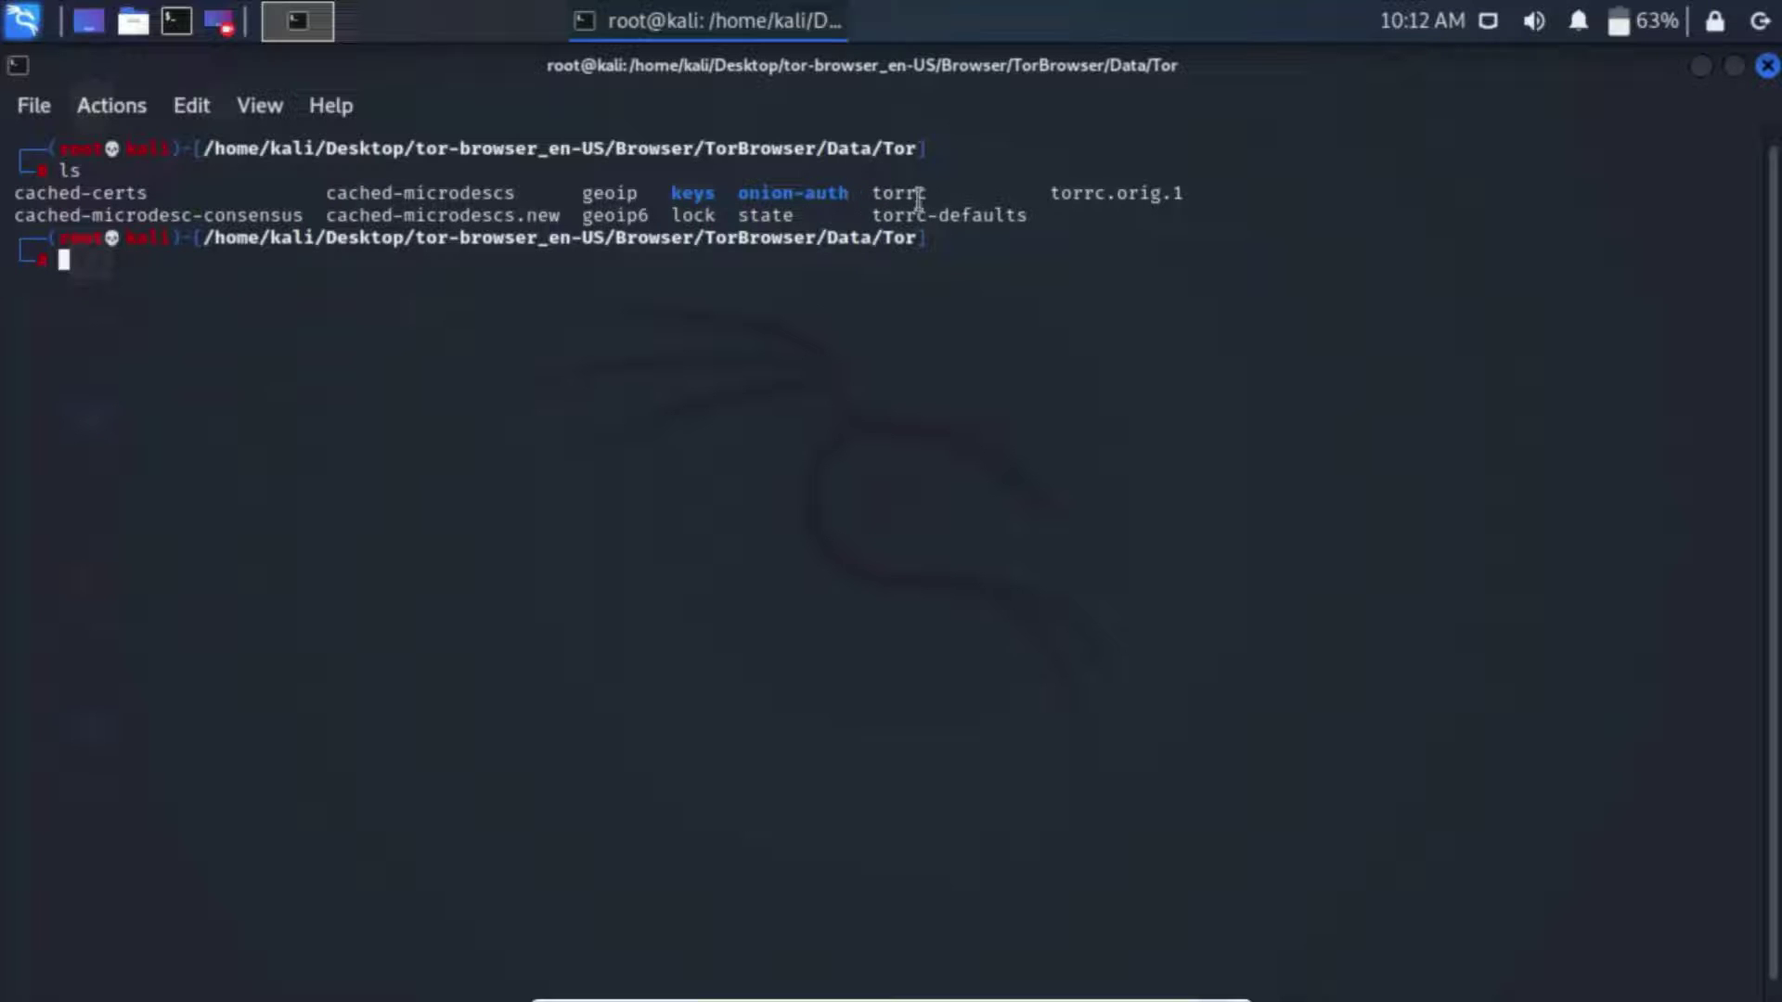
type("gedit torrc")
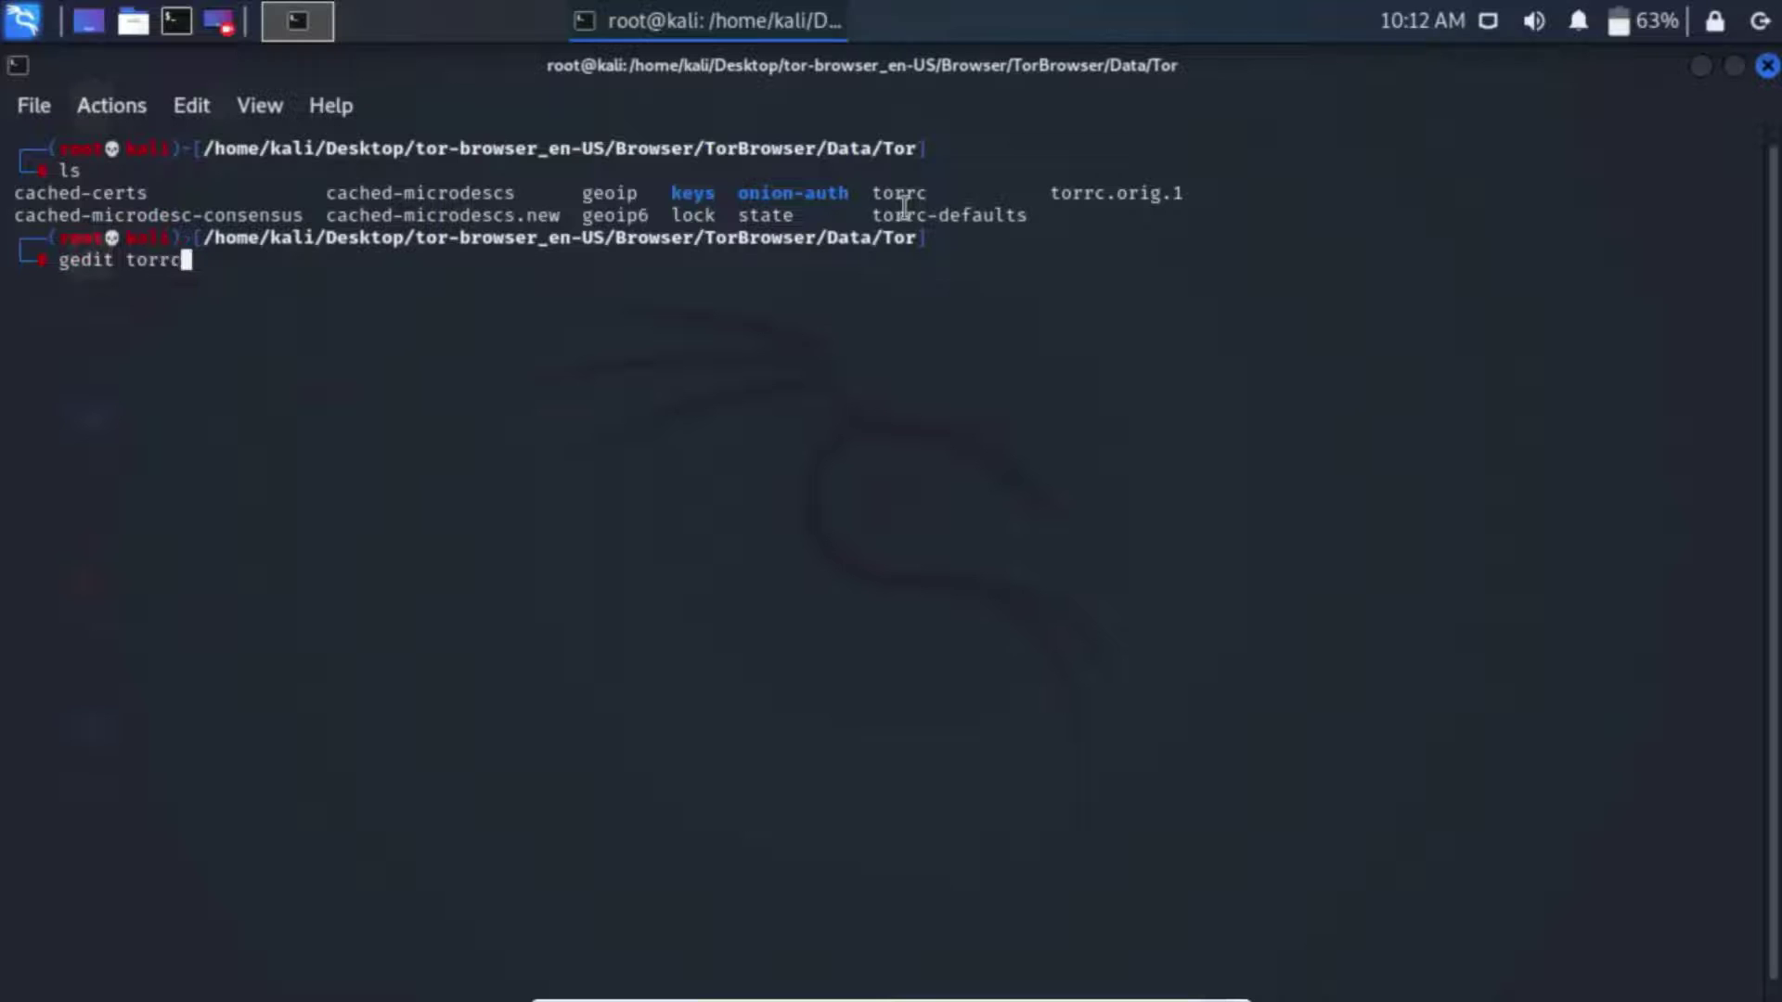
key("Return")
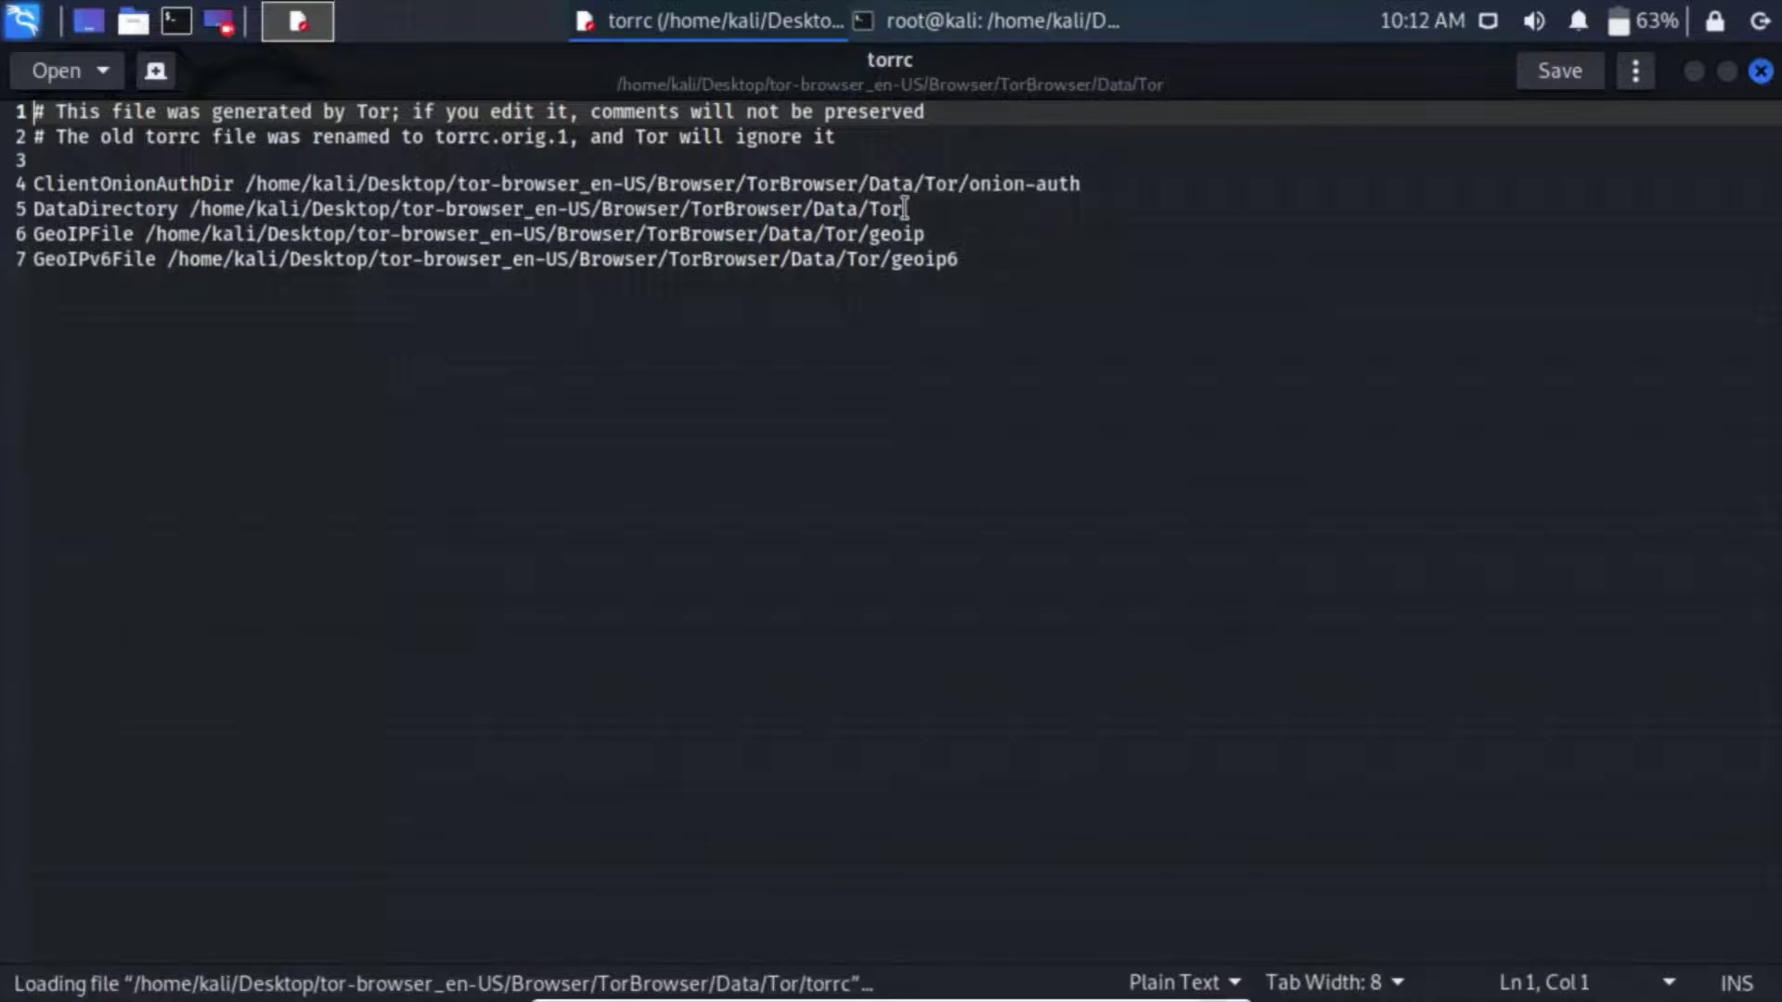
Add the line "EntryNodes {UK} StrictNodes 1" at the end of torrc, separated by a blank line
left_click(968, 253)
key("Return")
key("Return")
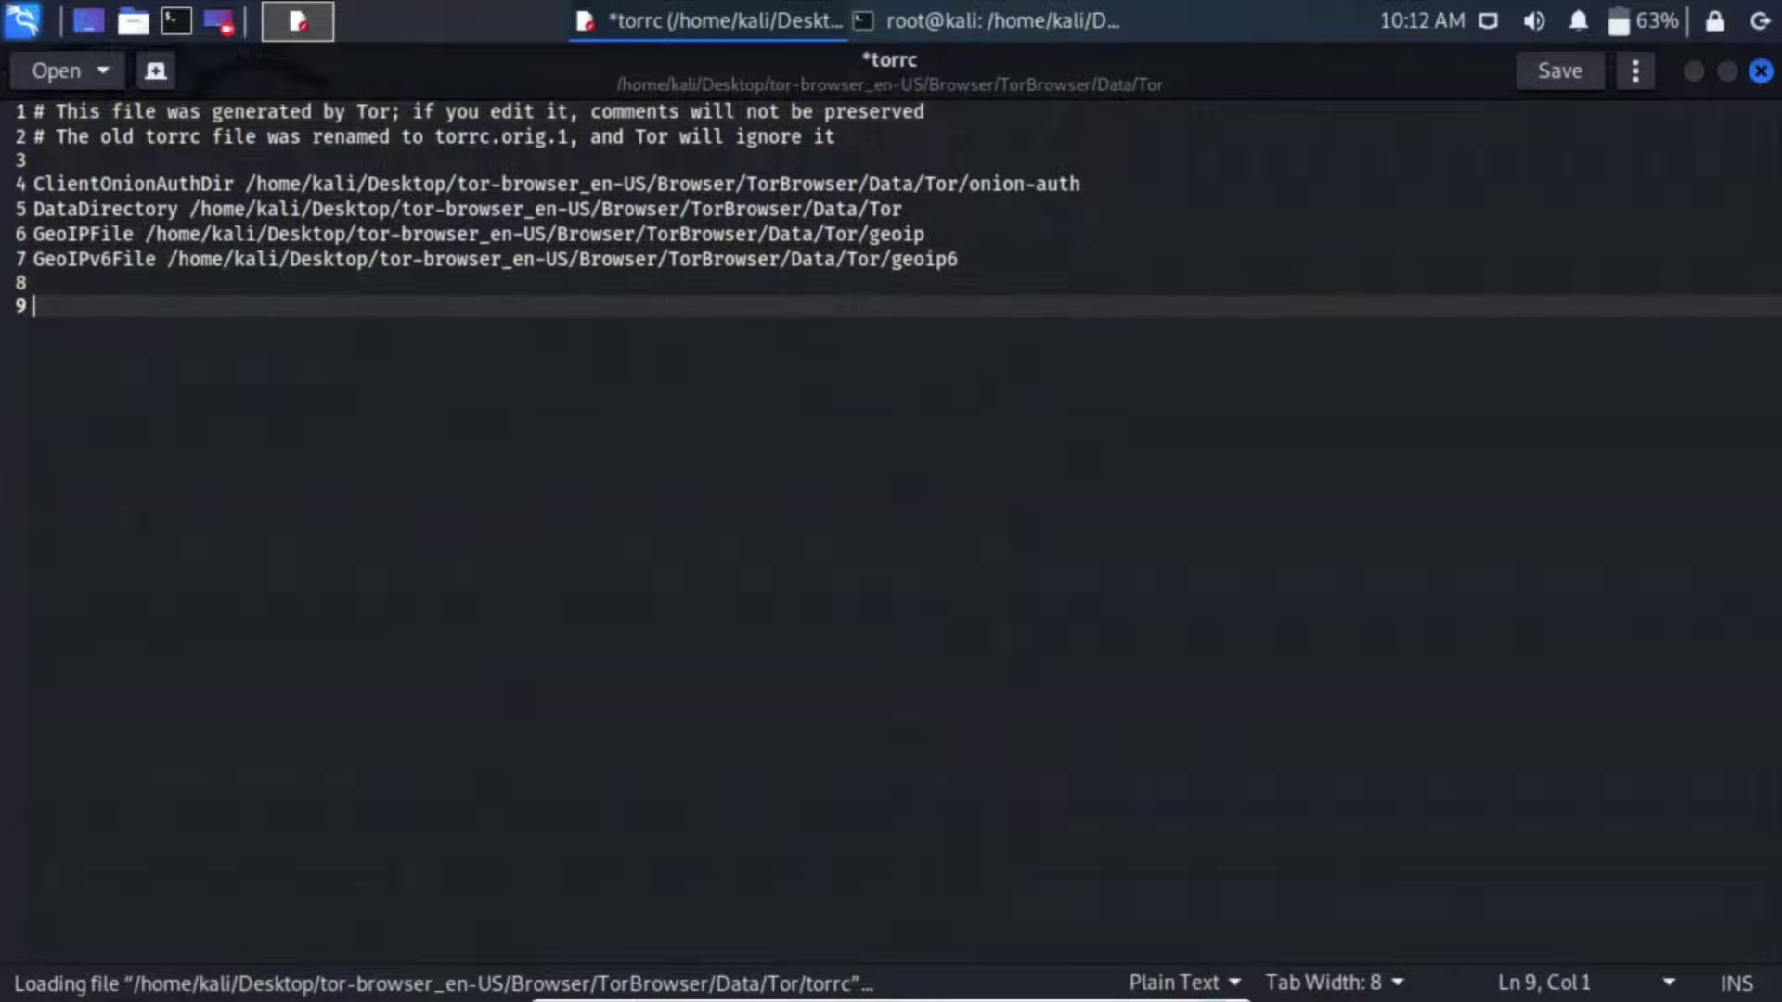
type("Entry")
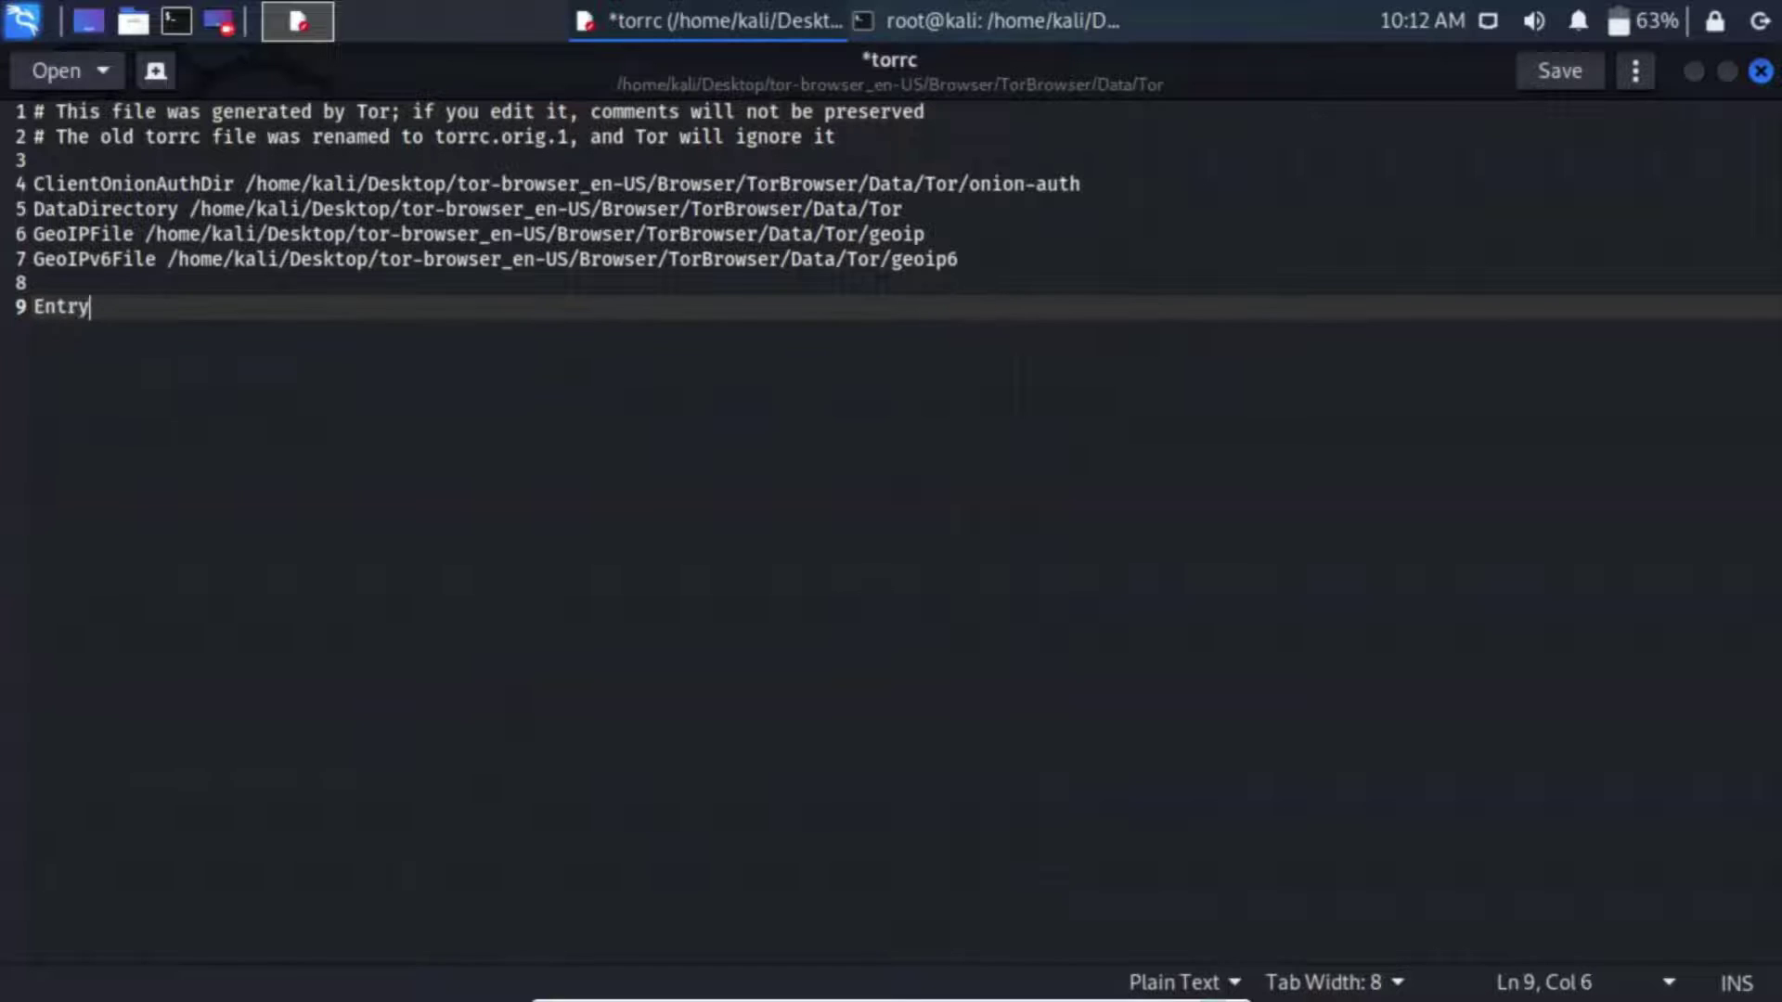
type("Nodes ")
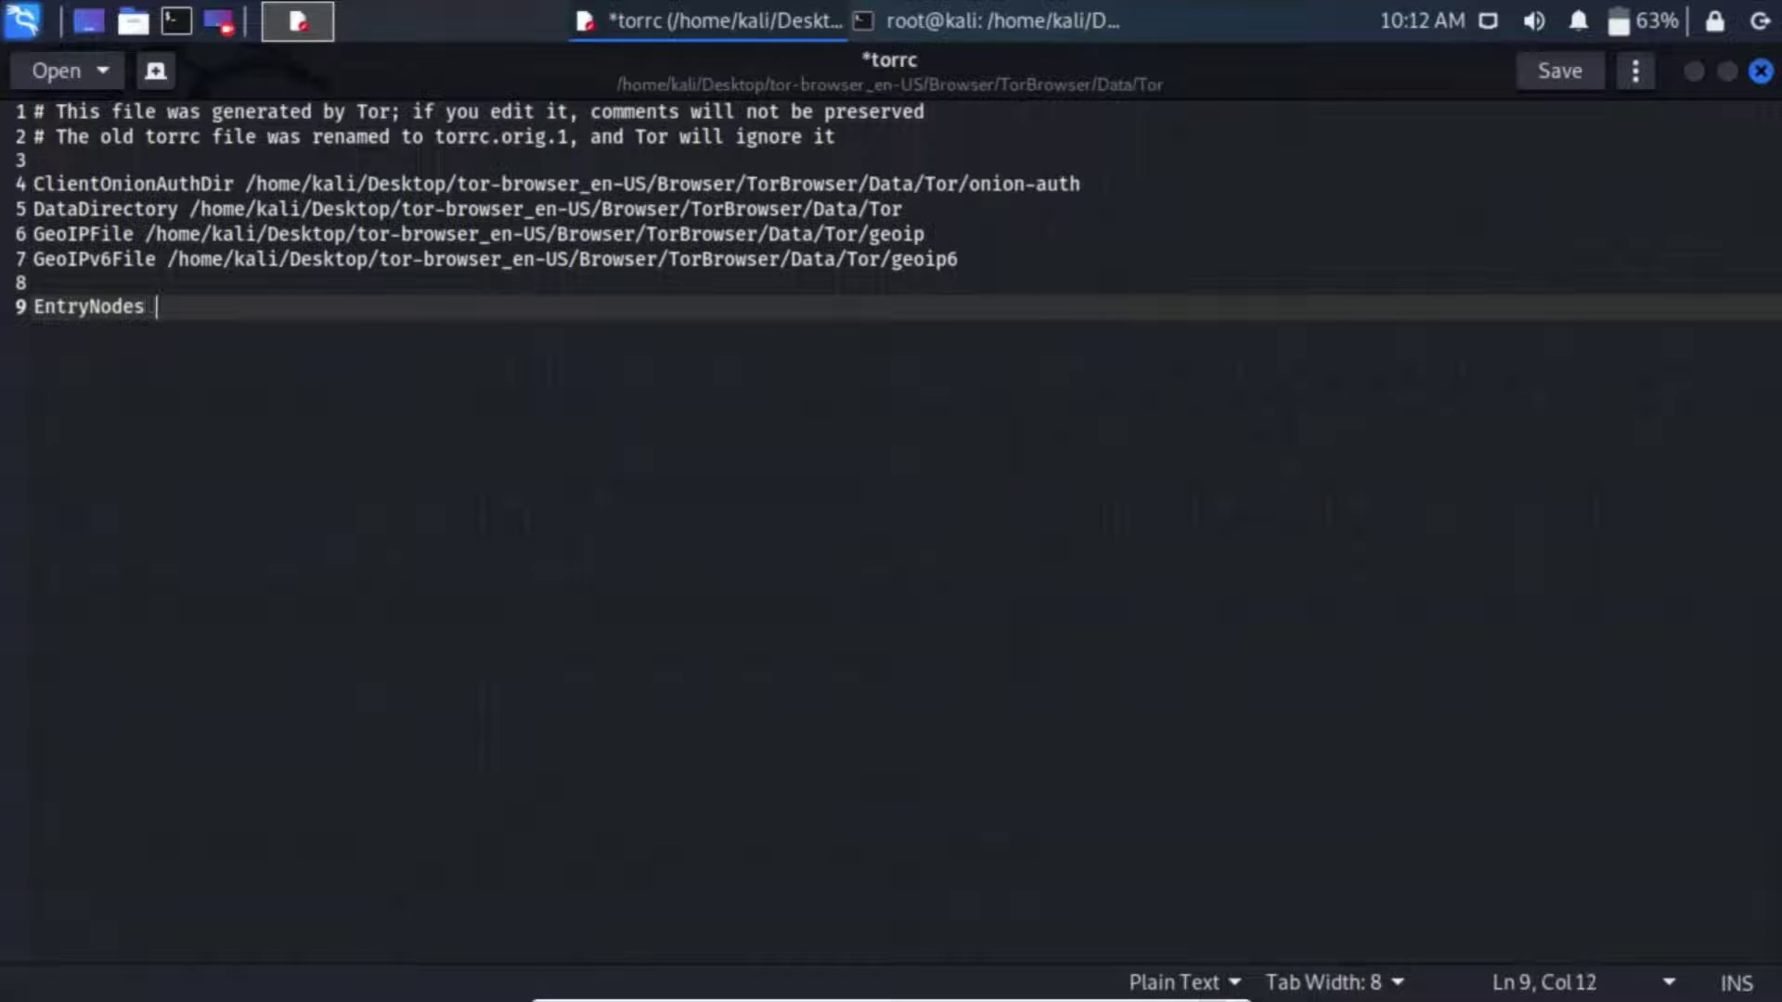
type("{Uk} ")
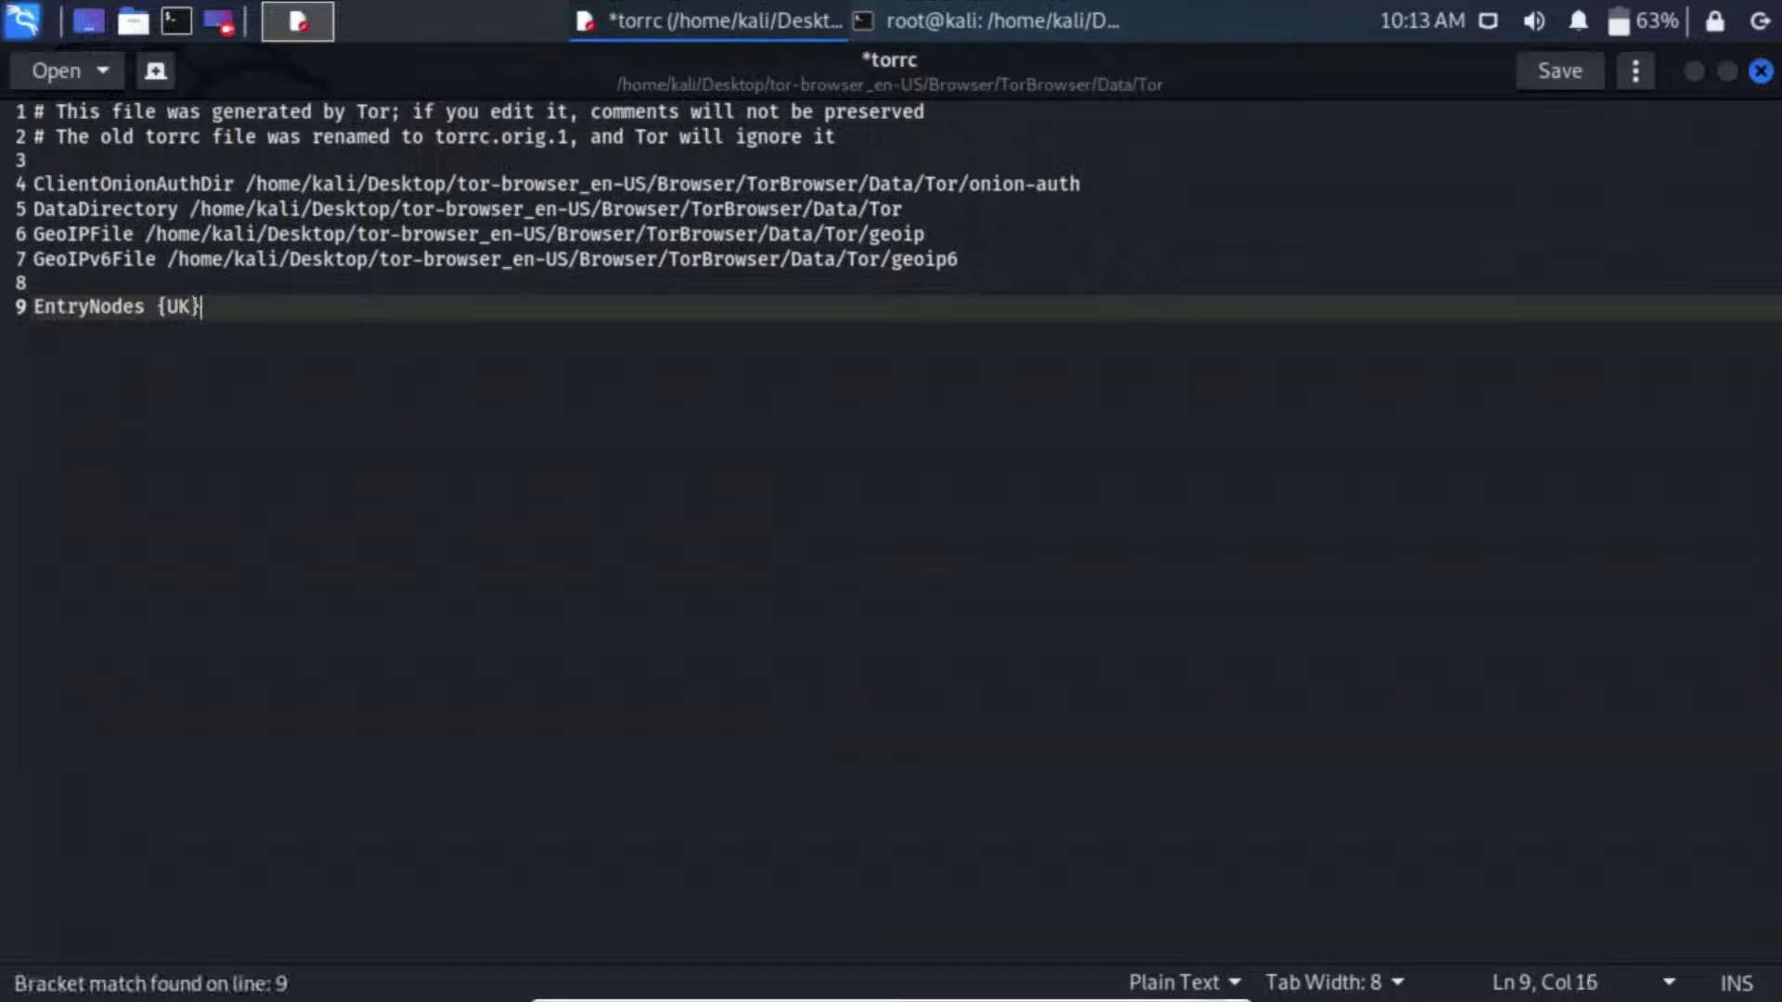
type("Stric")
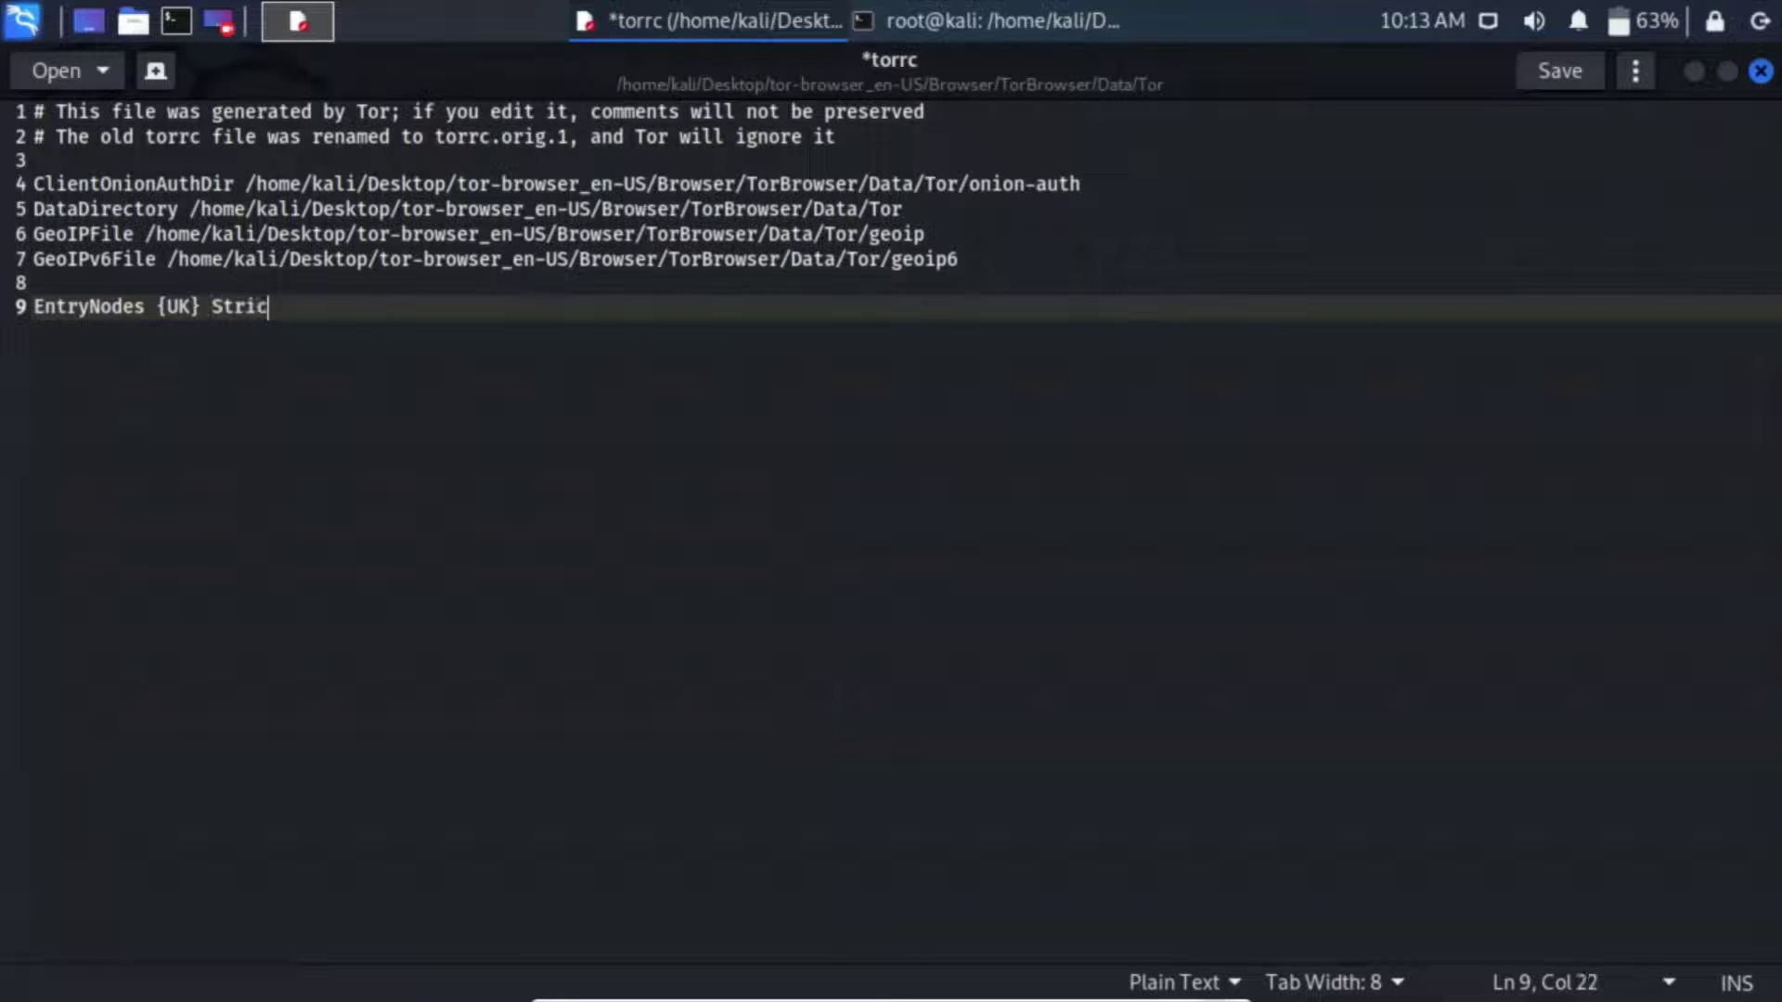
type("tNodes")
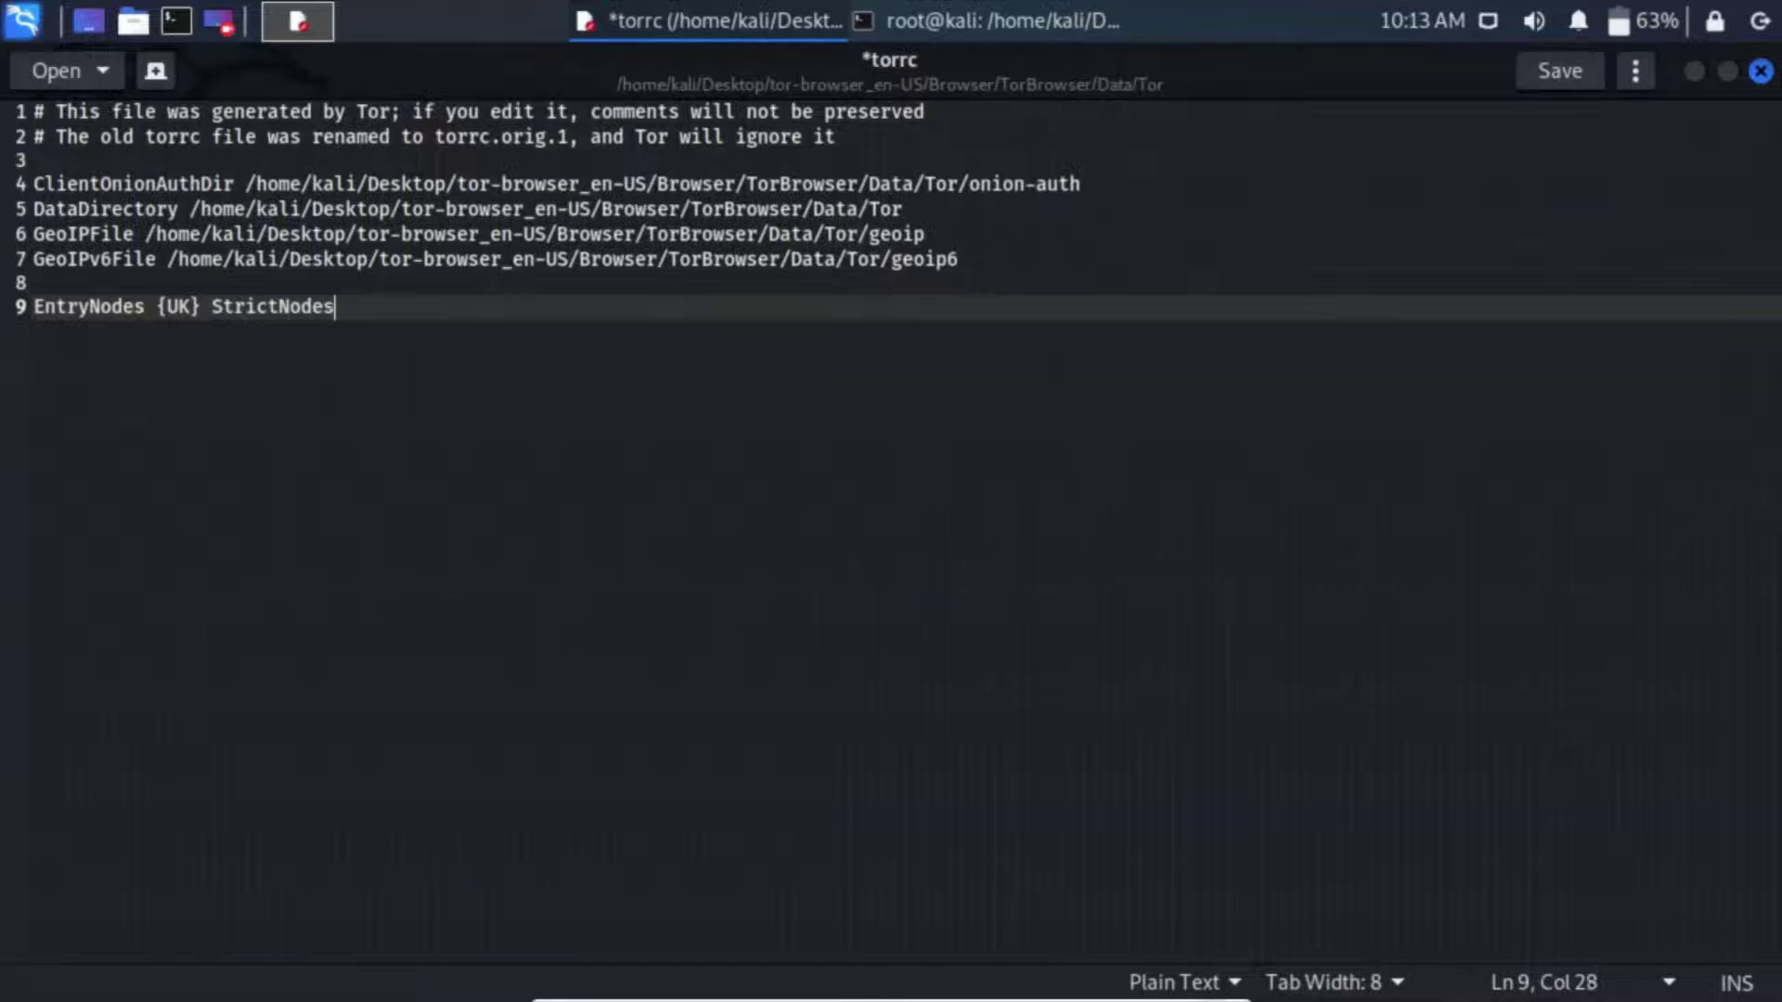
type(" 1")
Add the line "ExitNodes {UK} StrictNodes 1" below the EntryNodes line in torrc, save the file and close gedit
key("Return")
type("ExitNode")
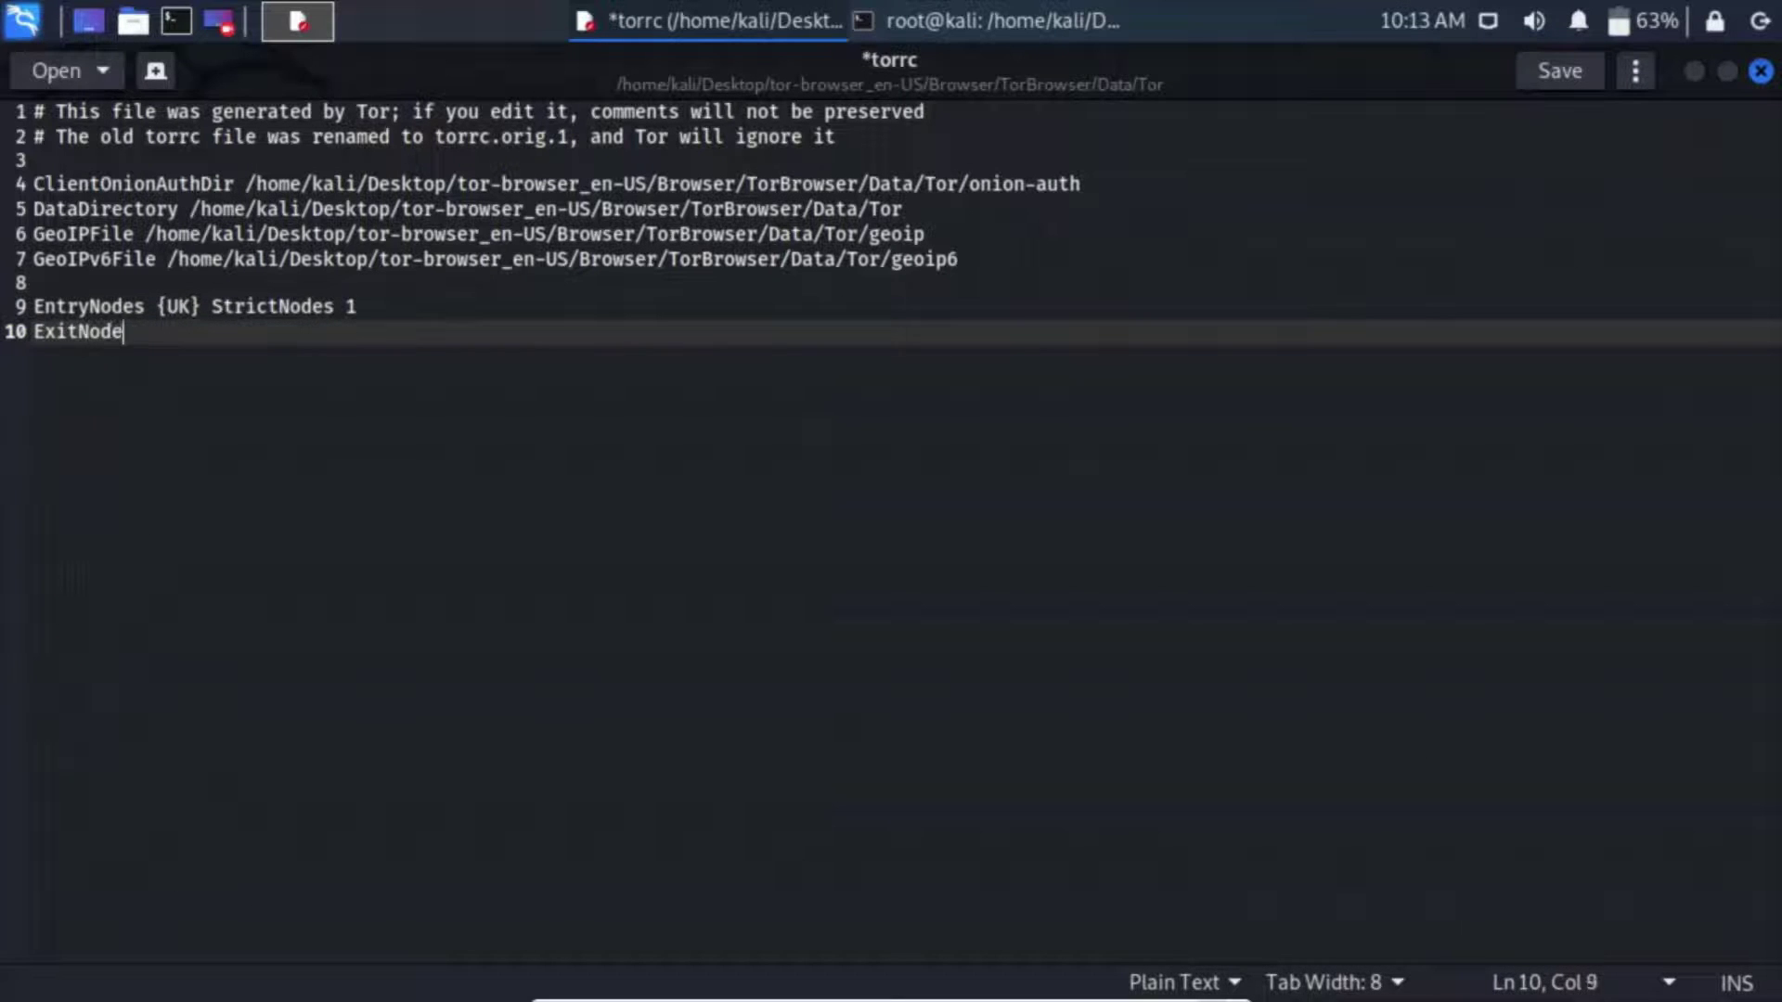
type("s {UQ")
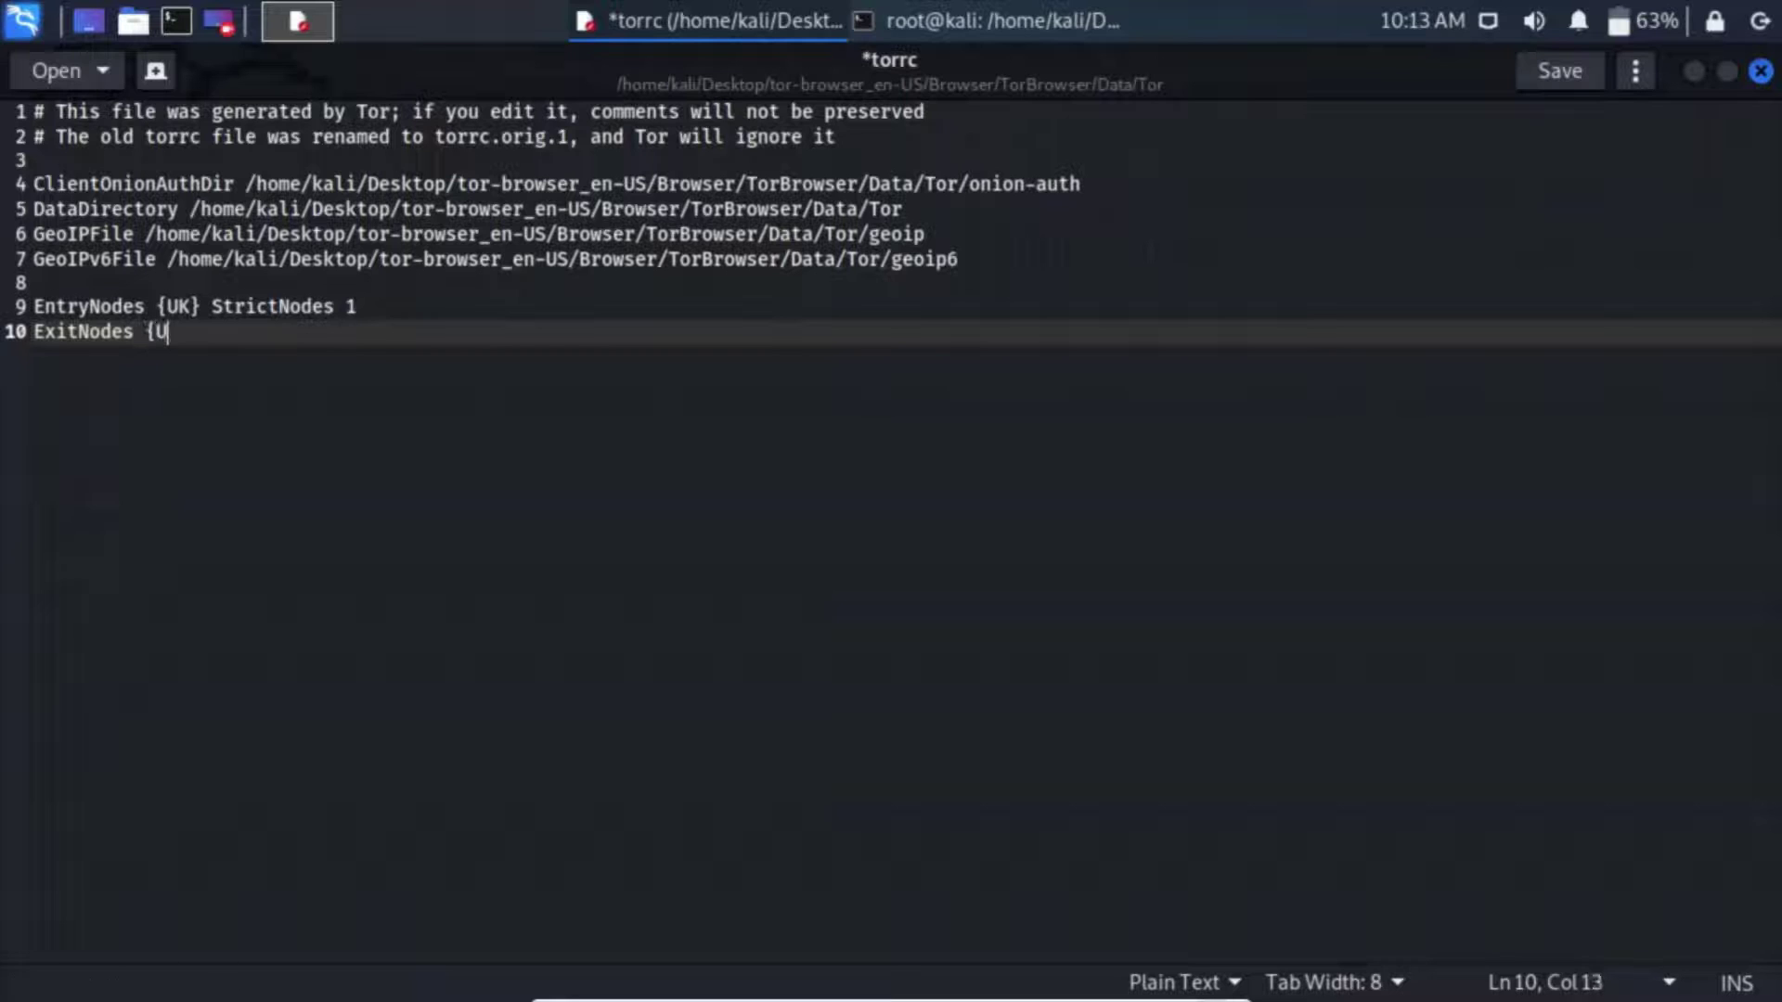
key("BackSpace")
type("K} Stri")
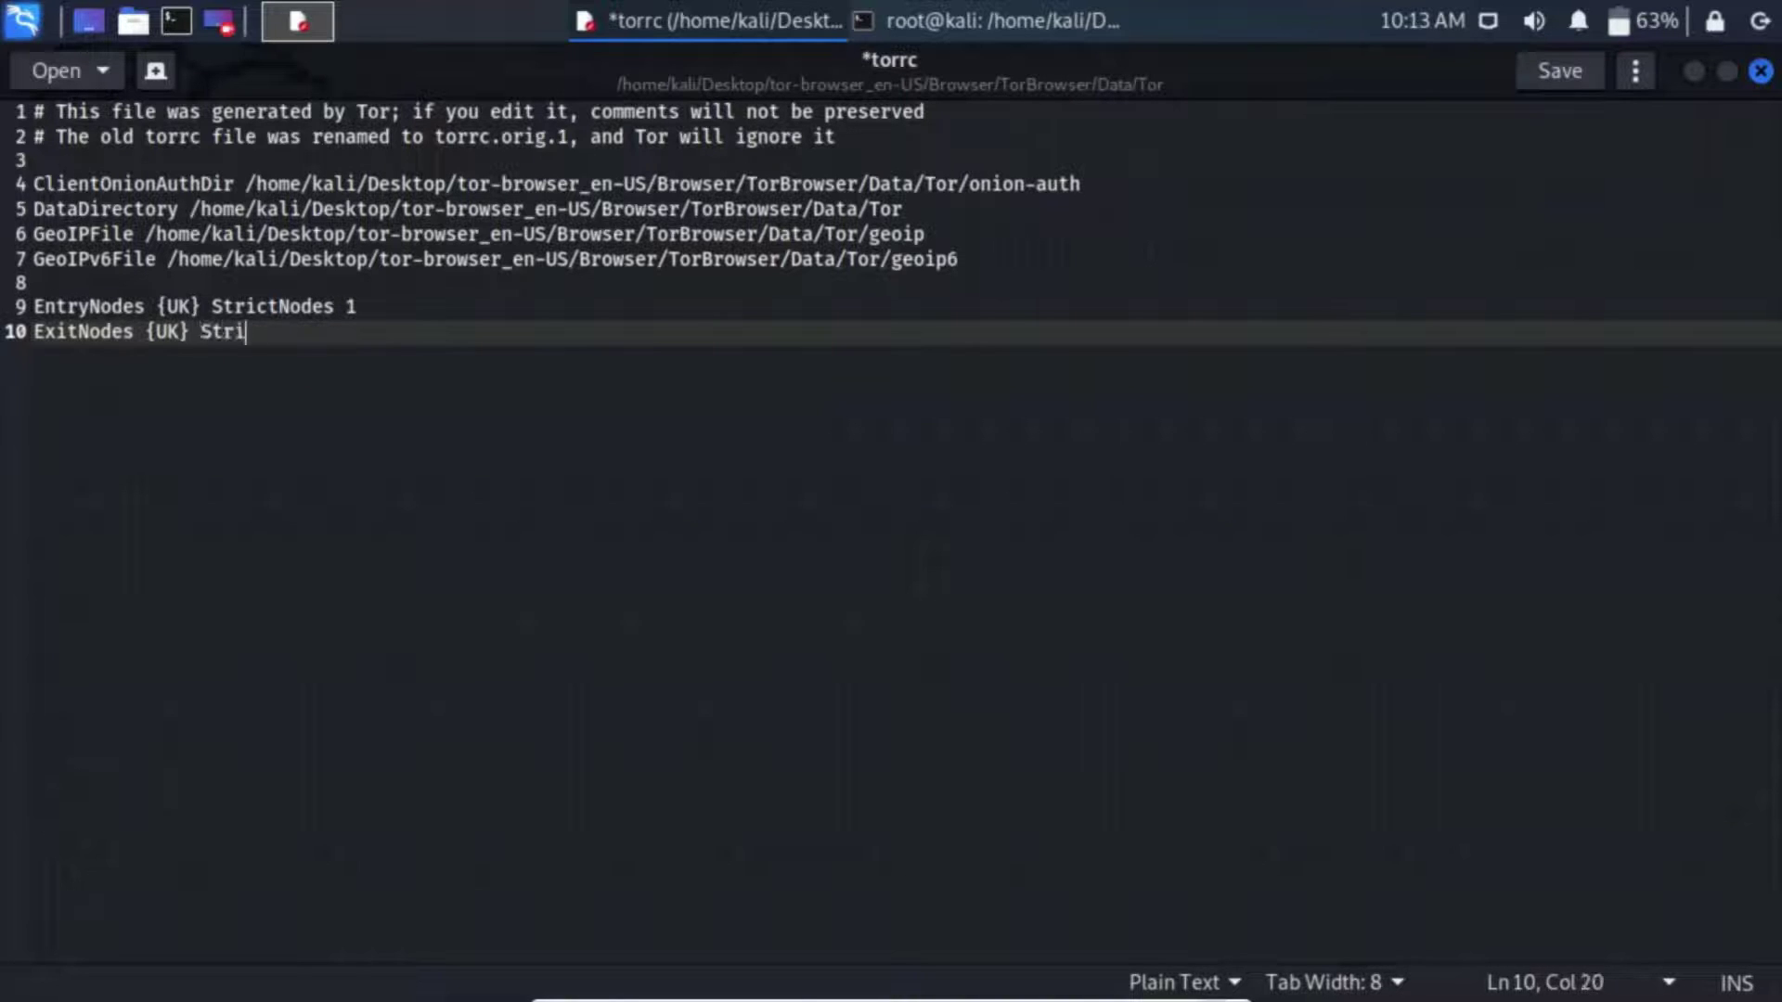
type("ctNodes 1")
key("ctrl+s")
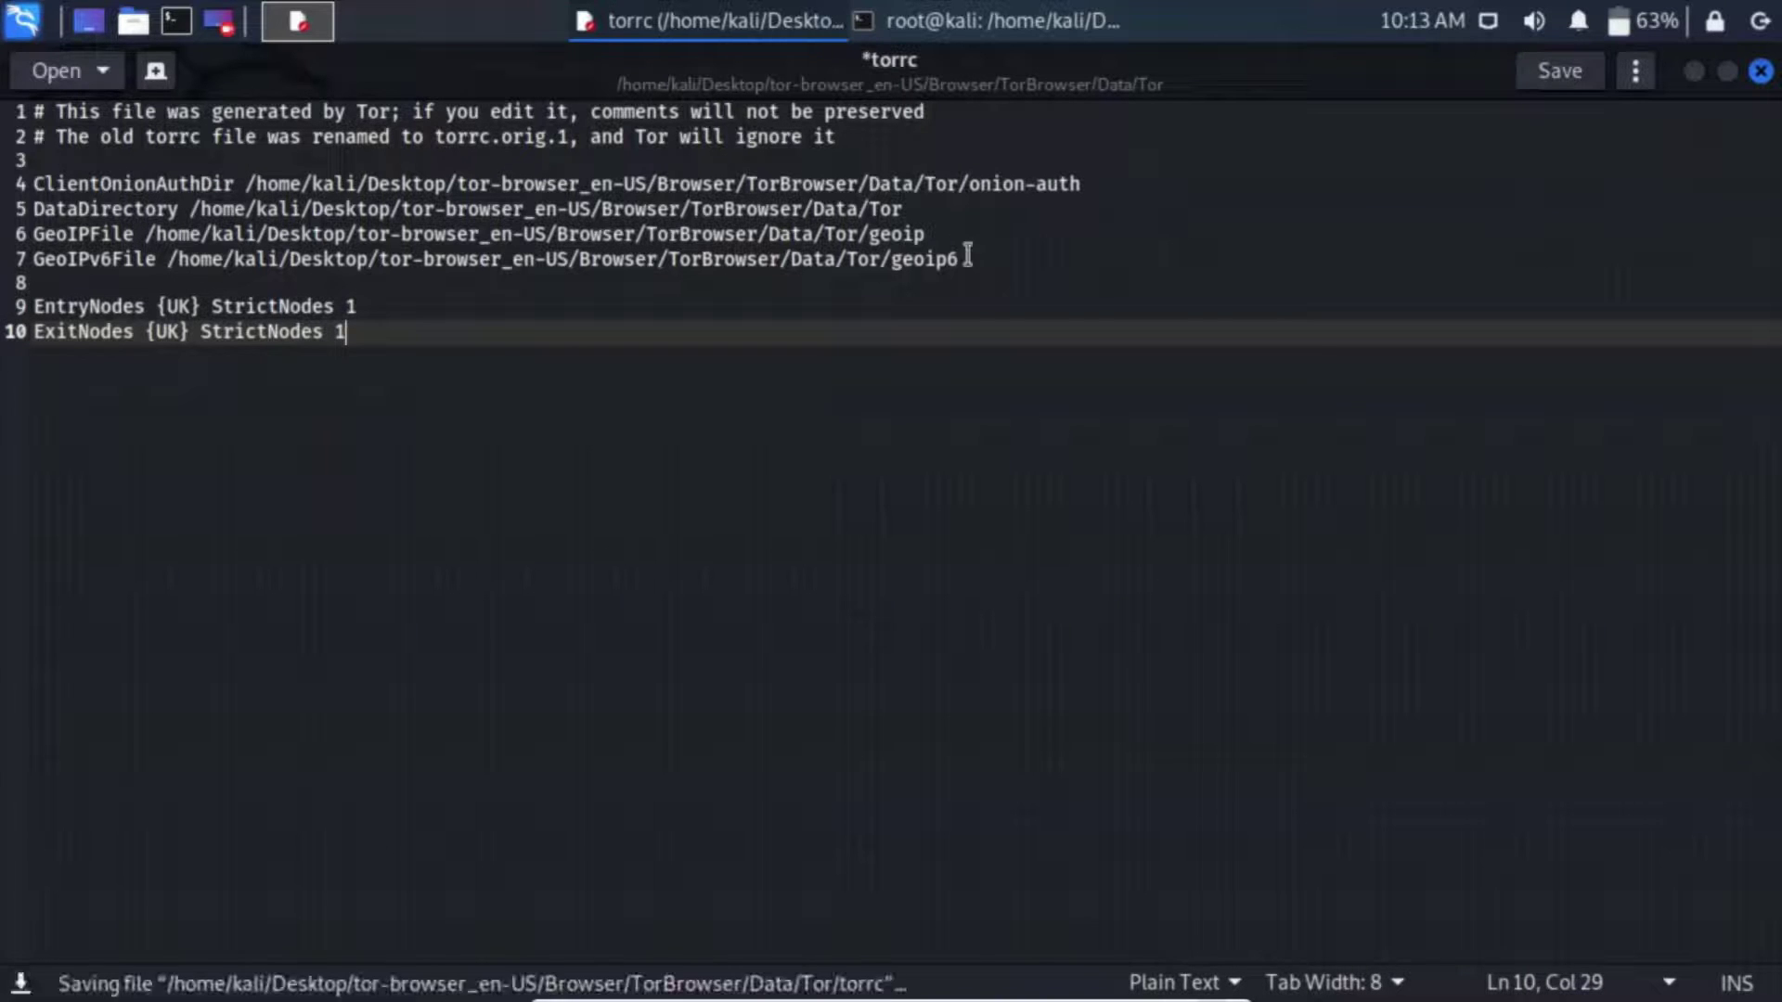
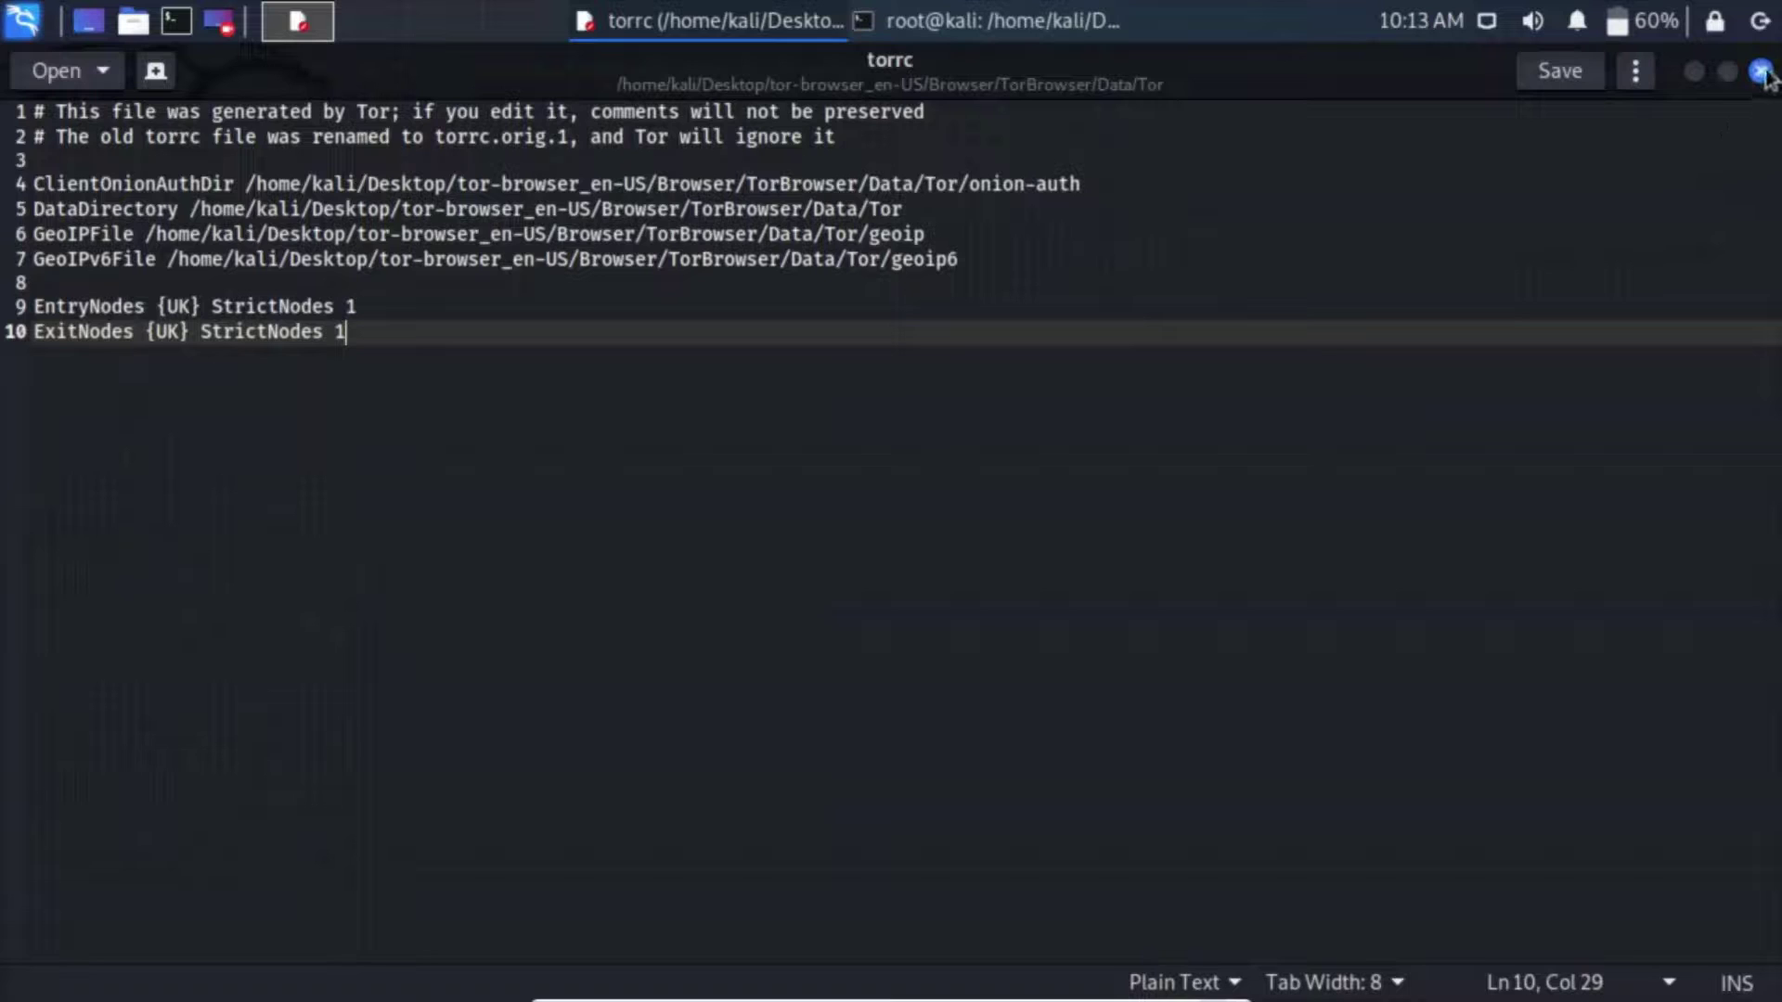
left_click(1761, 71)
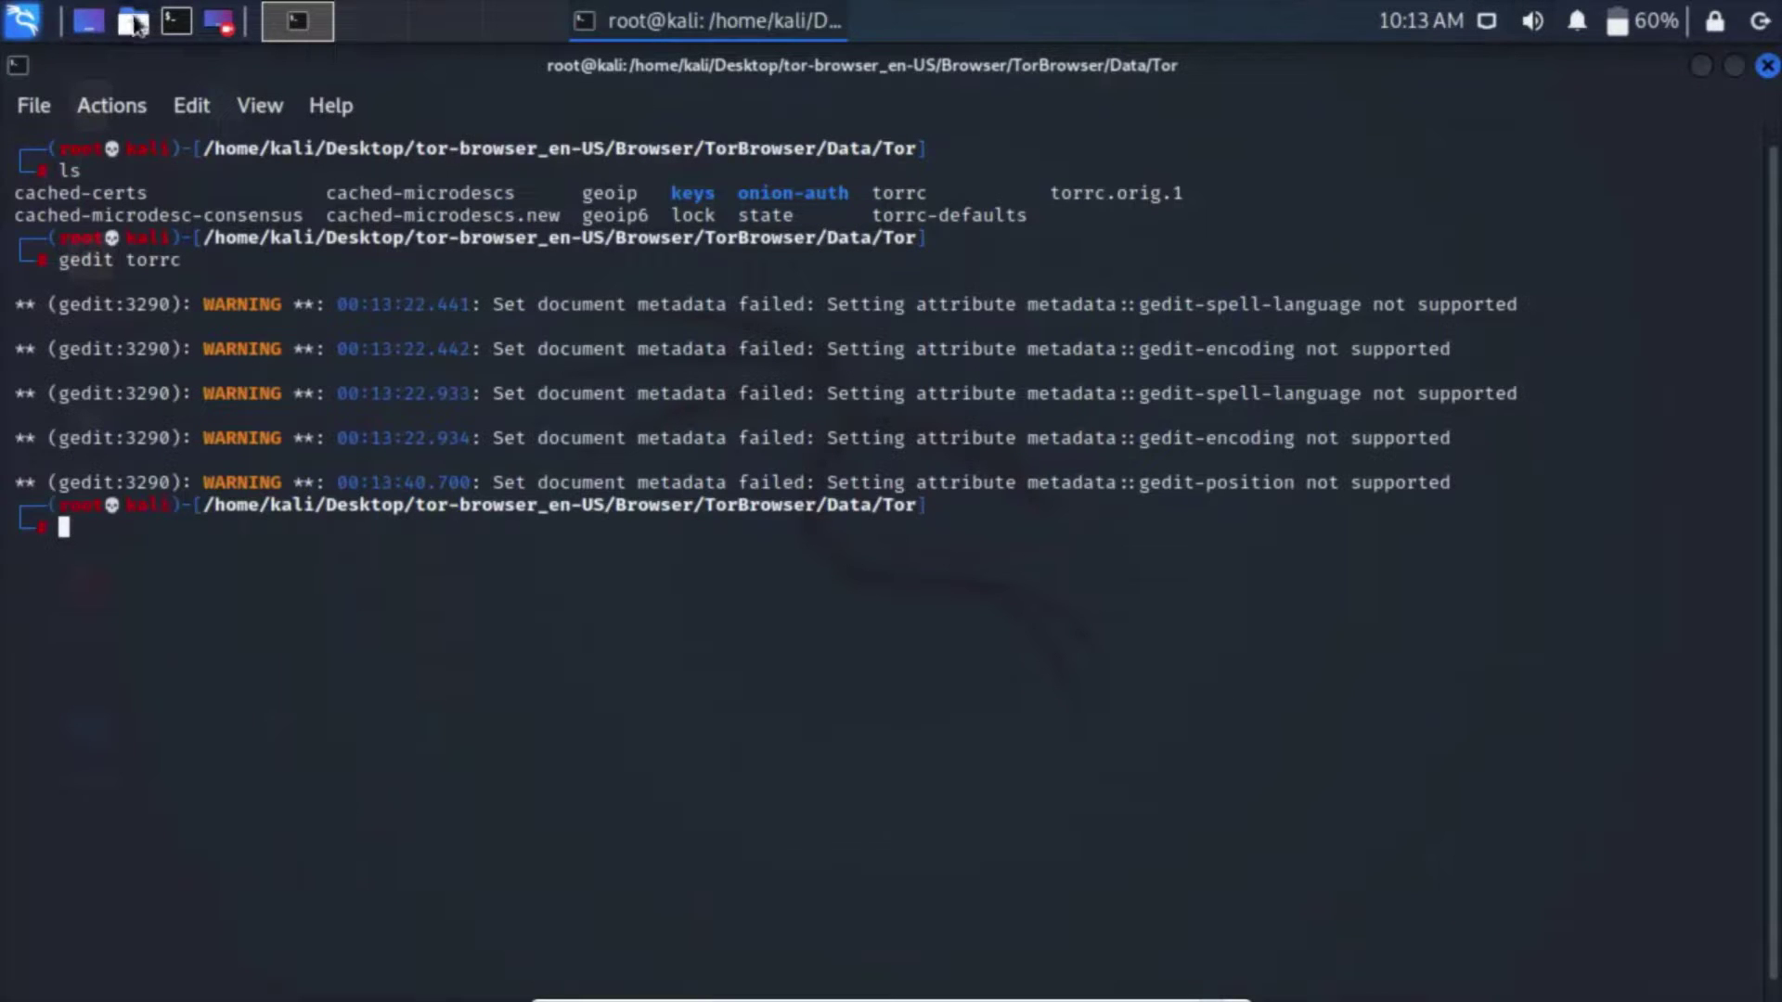
Start Tor Browser from the tor-browser_en-US folder on the desktop, connect to Tor and open a new tab
left_click(88, 20)
double_click(90, 728)
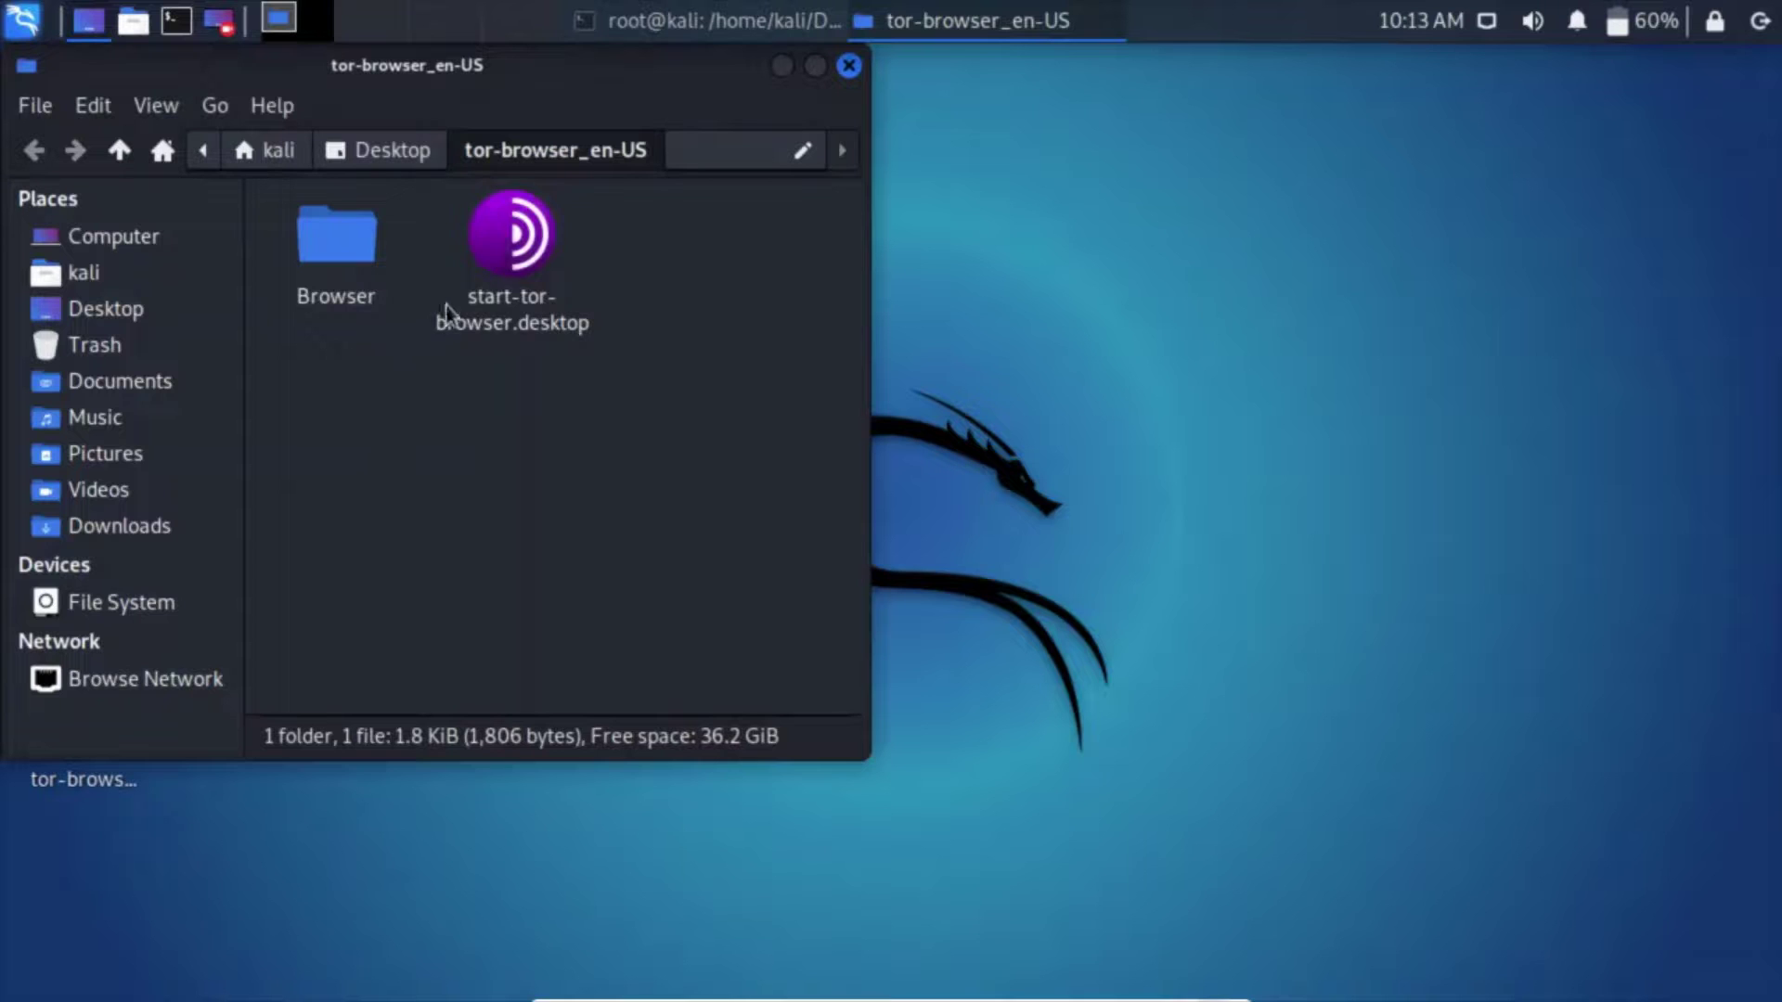
left_click(535, 249)
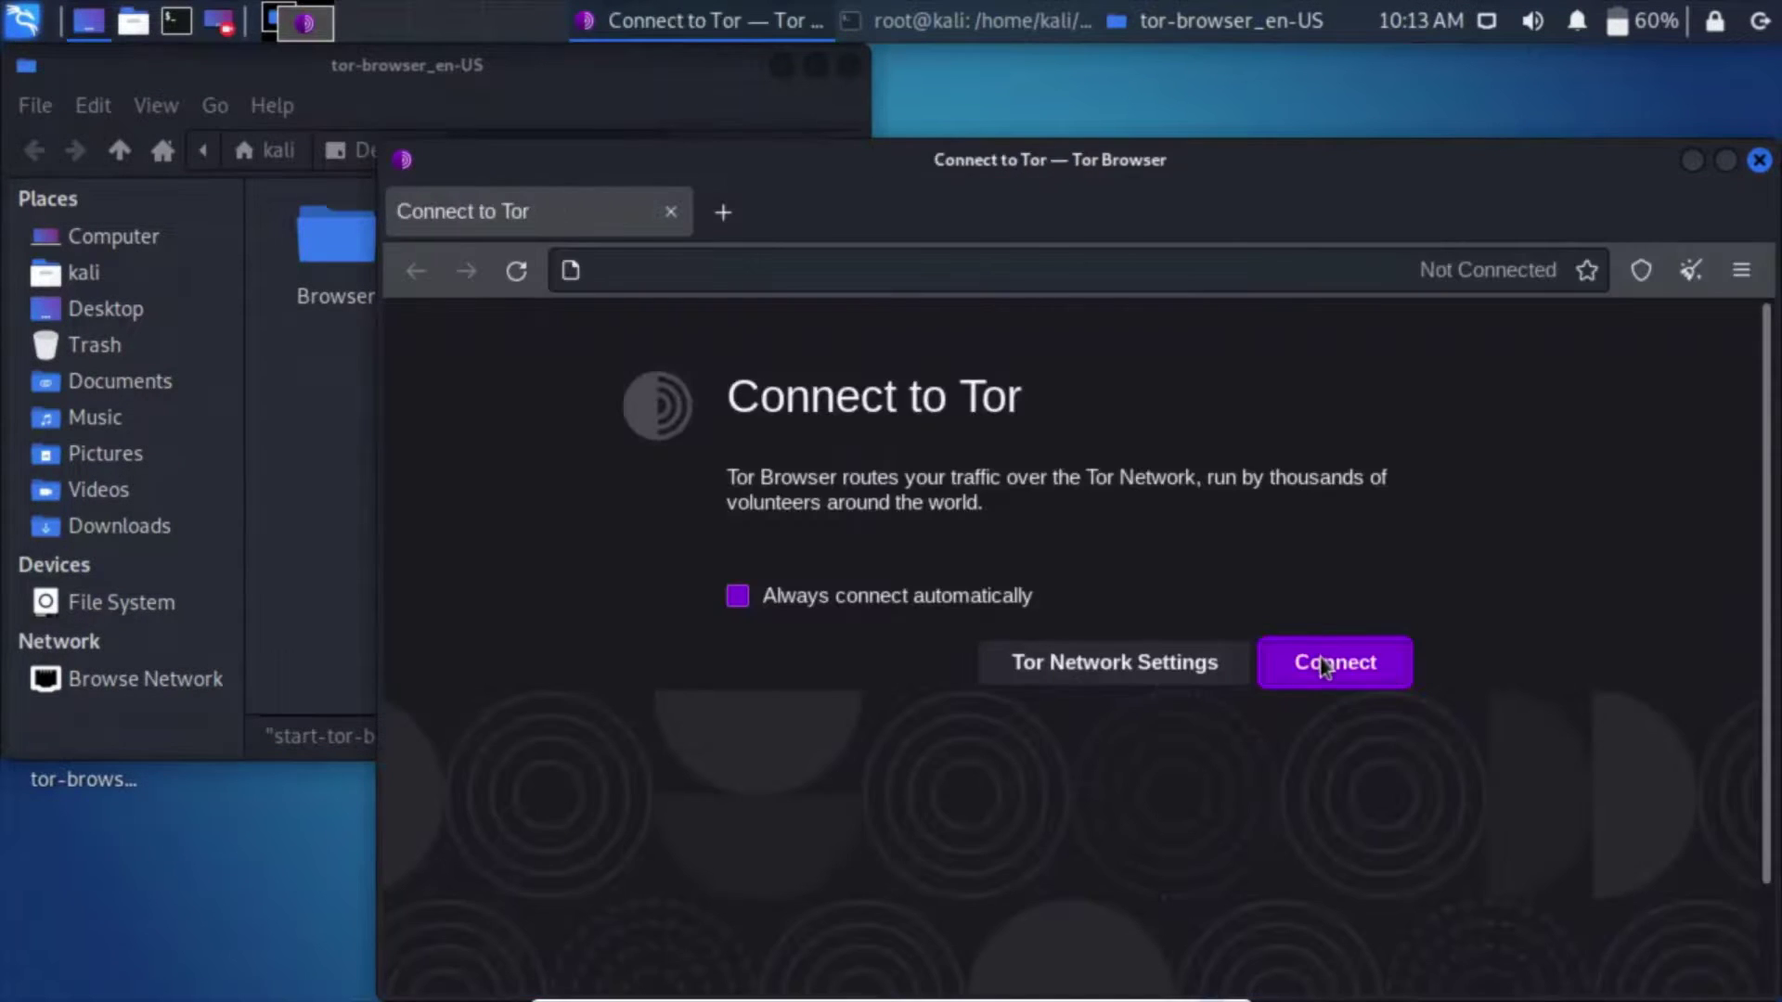
left_click(1325, 665)
left_click(722, 213)
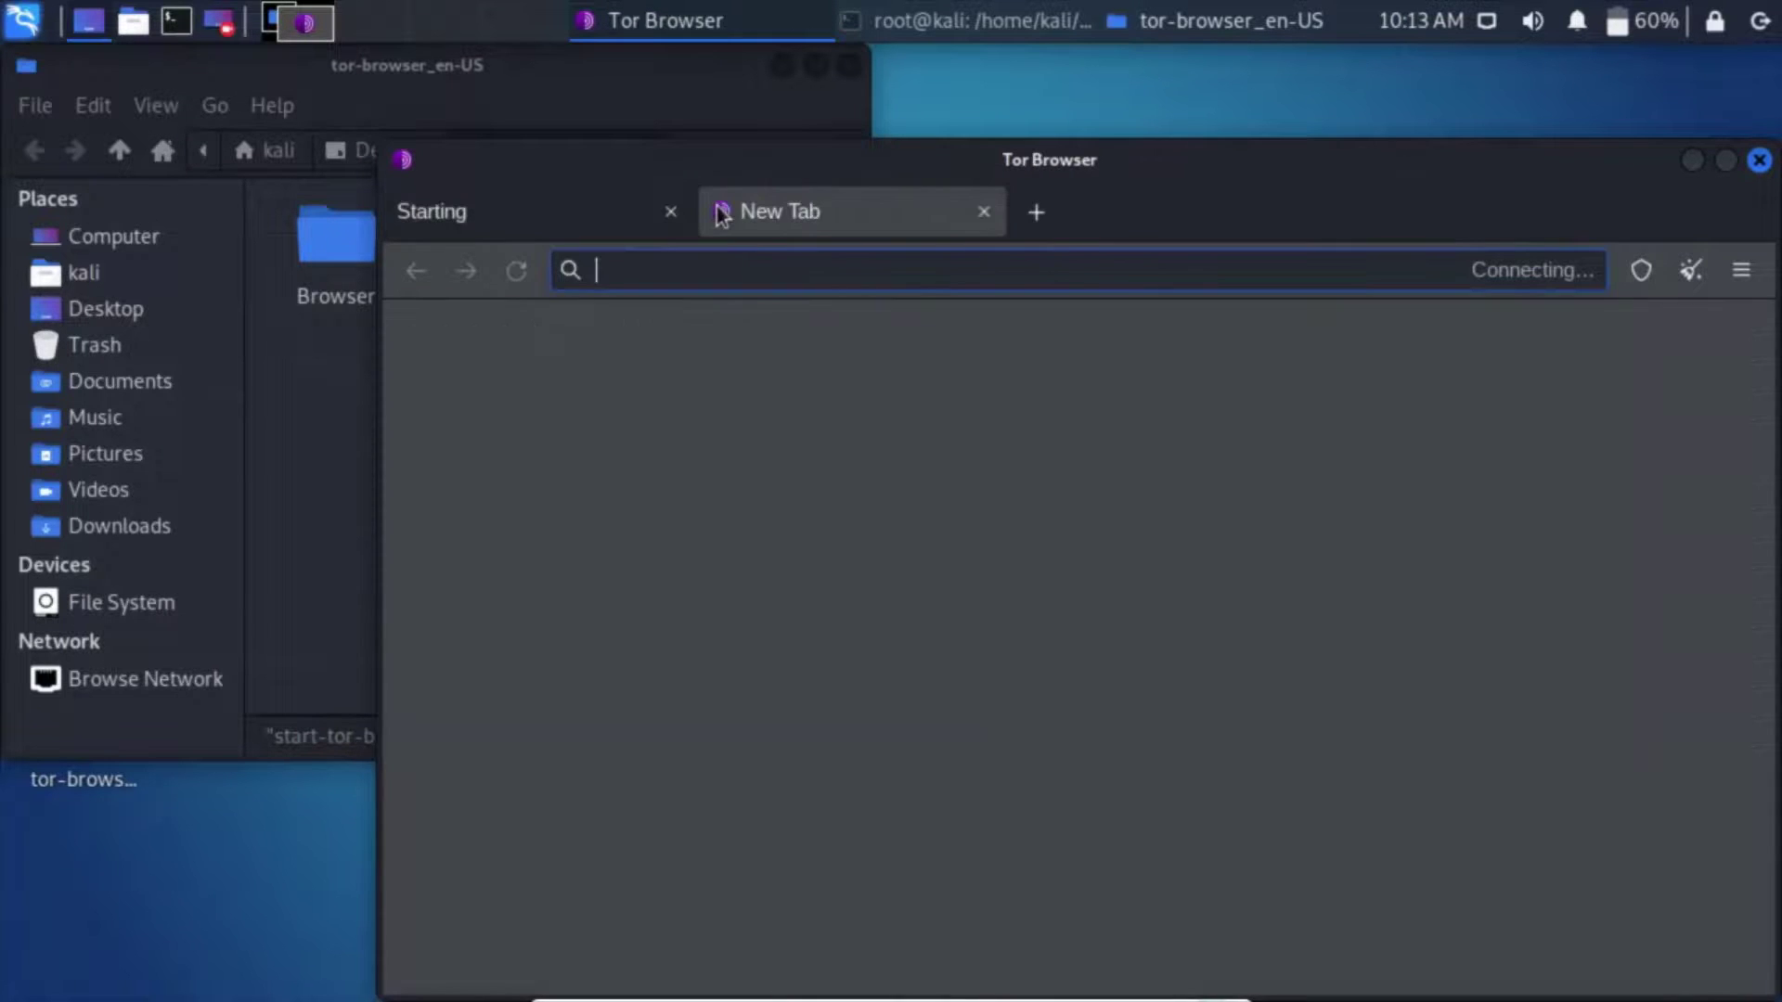
left_click(564, 223)
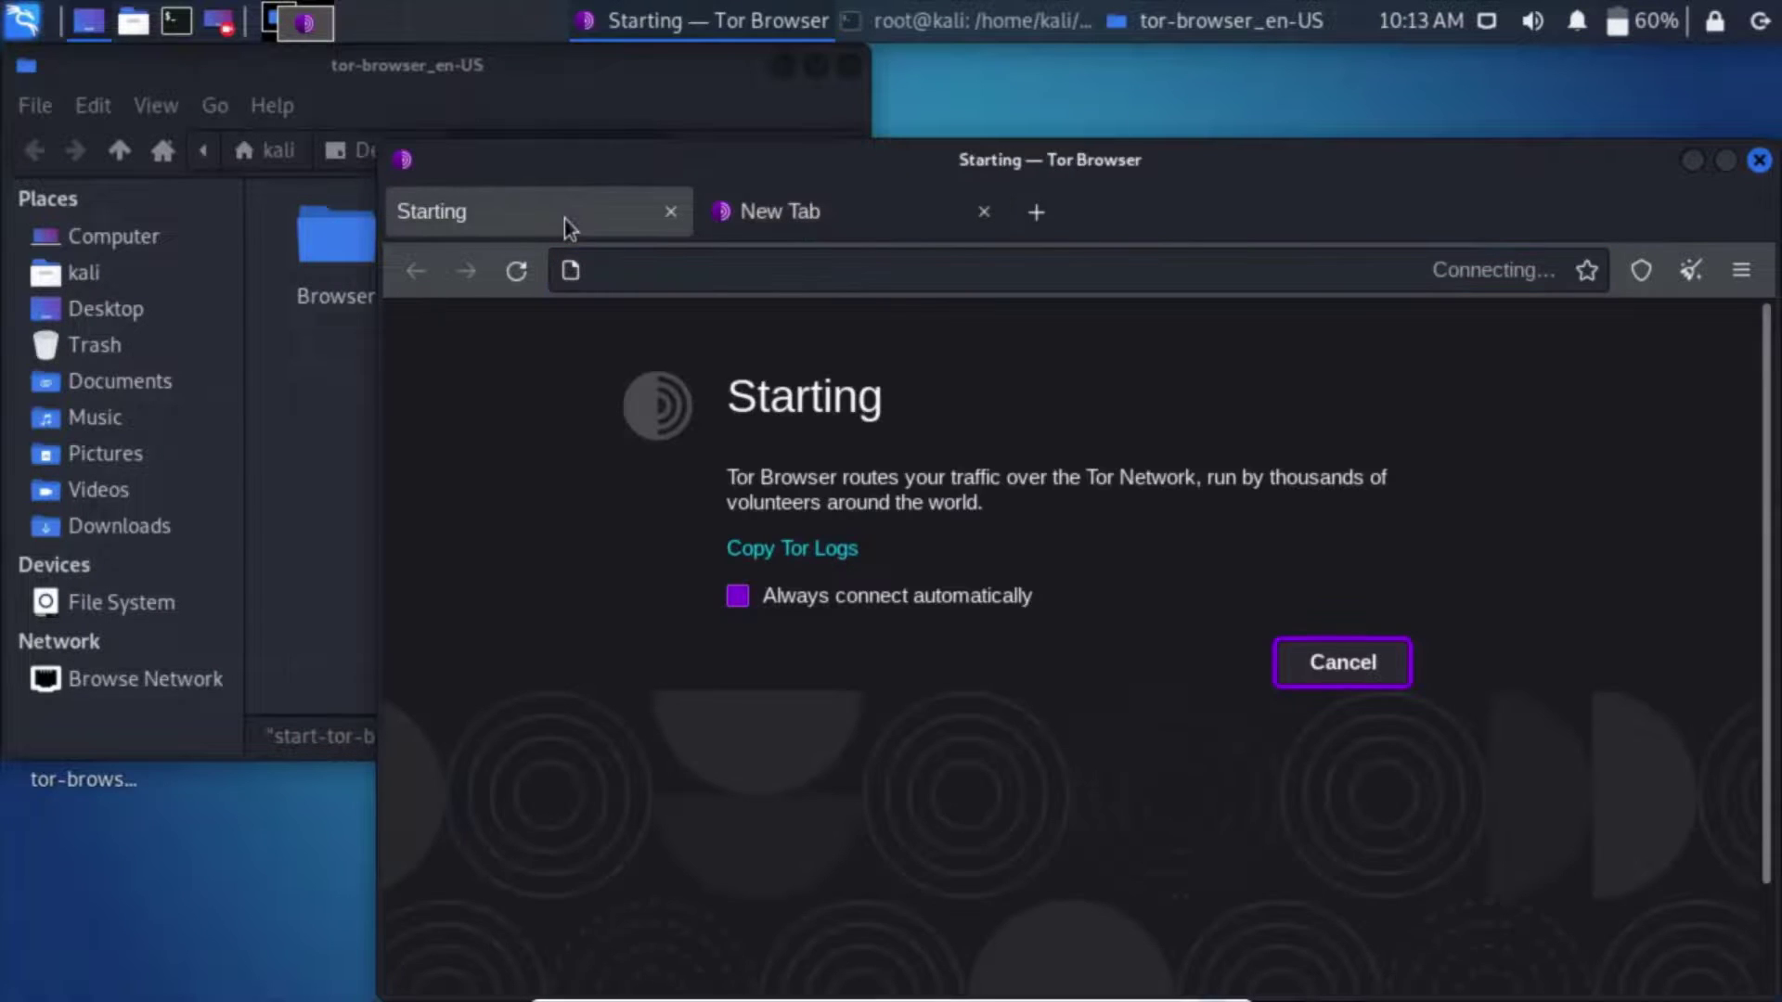
left_click(824, 206)
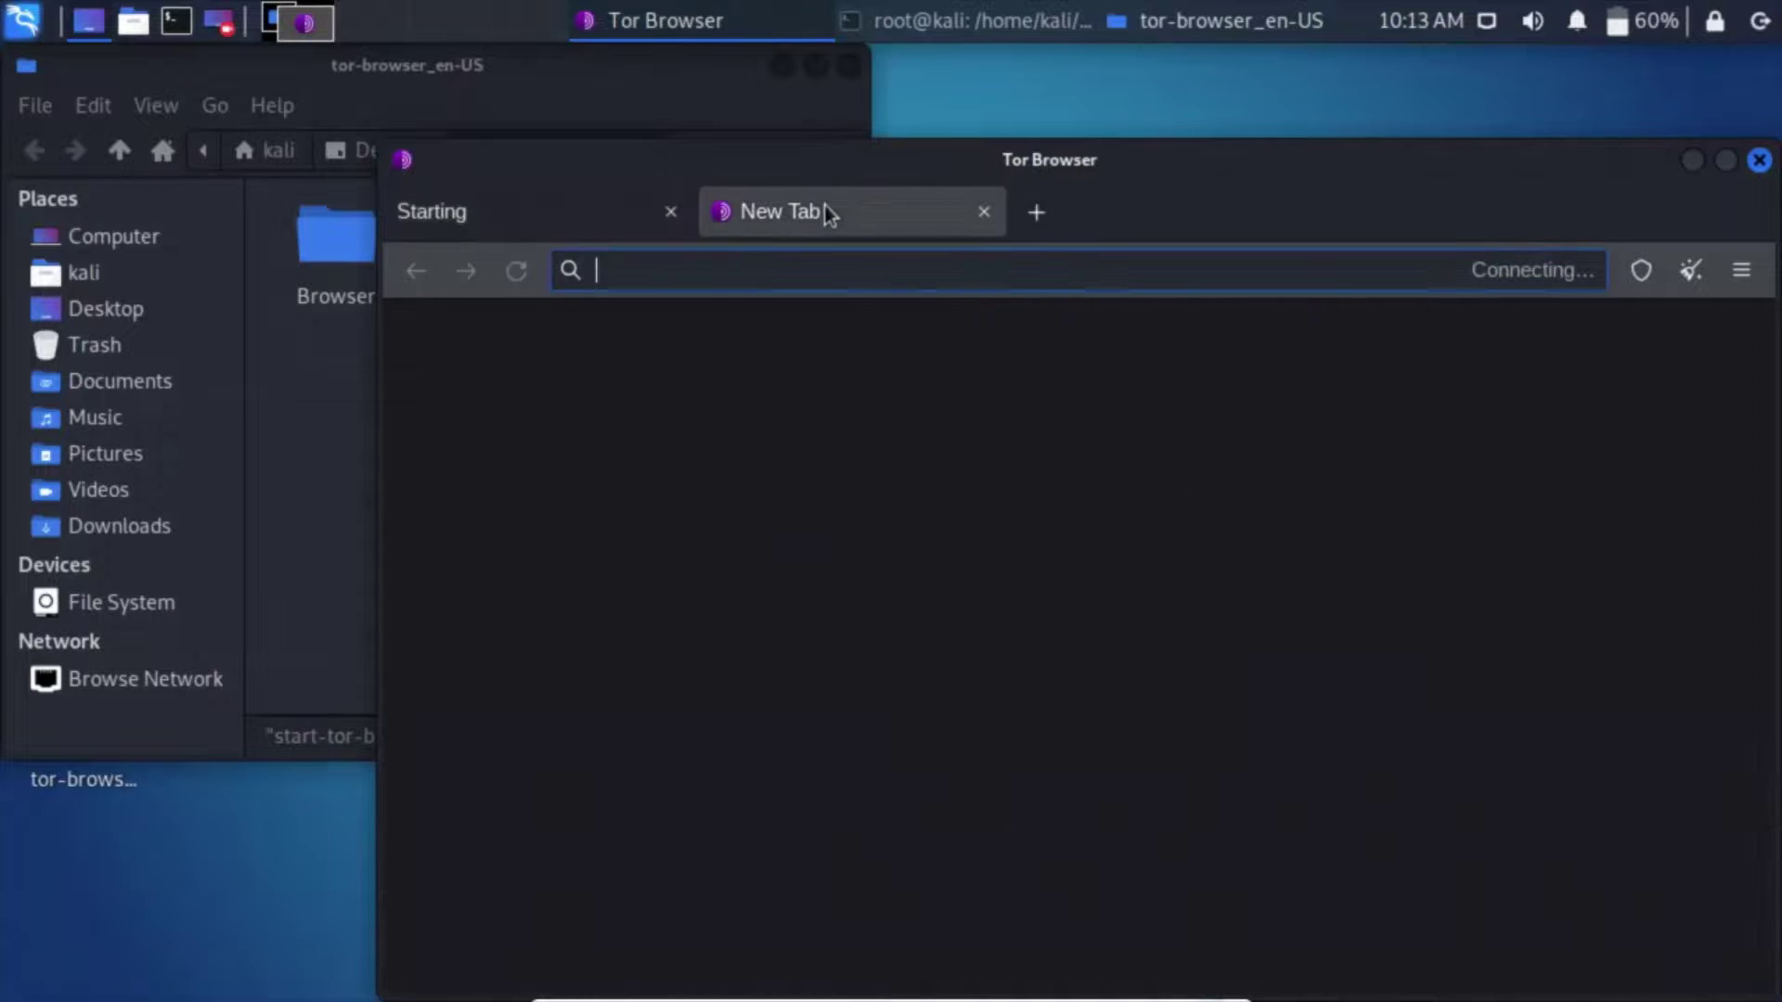
left_click(494, 213)
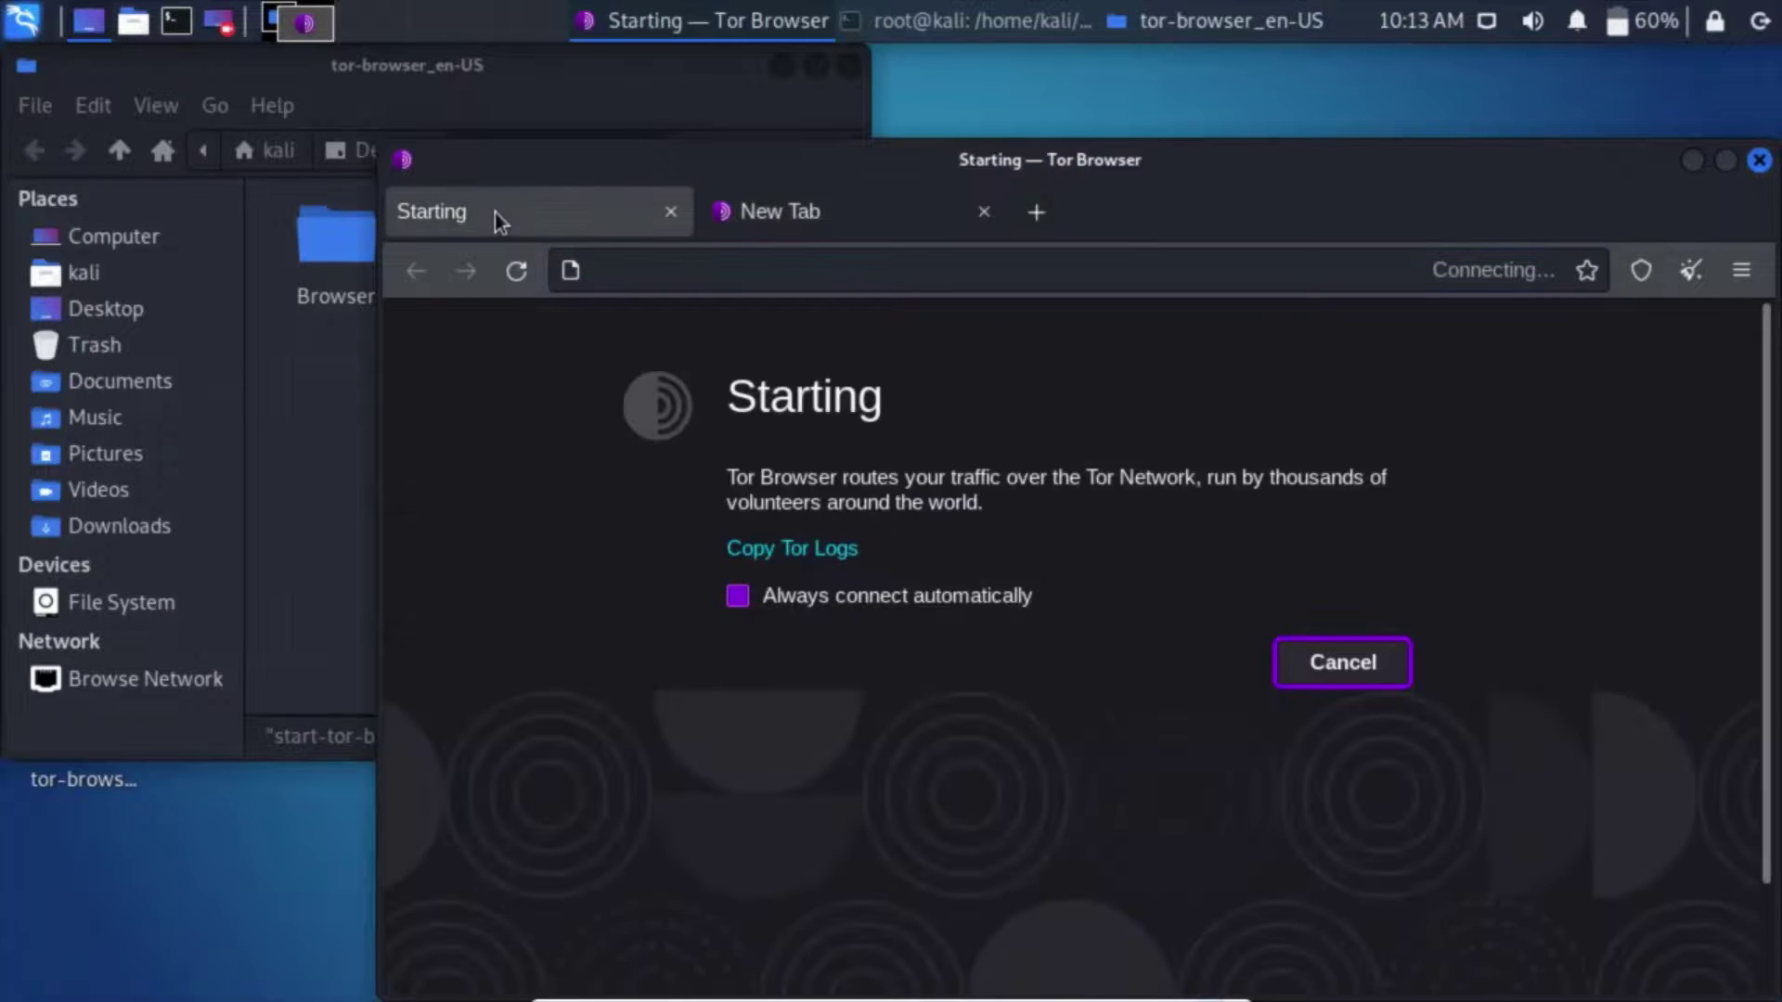
Enable Always connect automatically, cancel the pending connection and connect to Tor again
left_click(739, 595)
left_click(1379, 665)
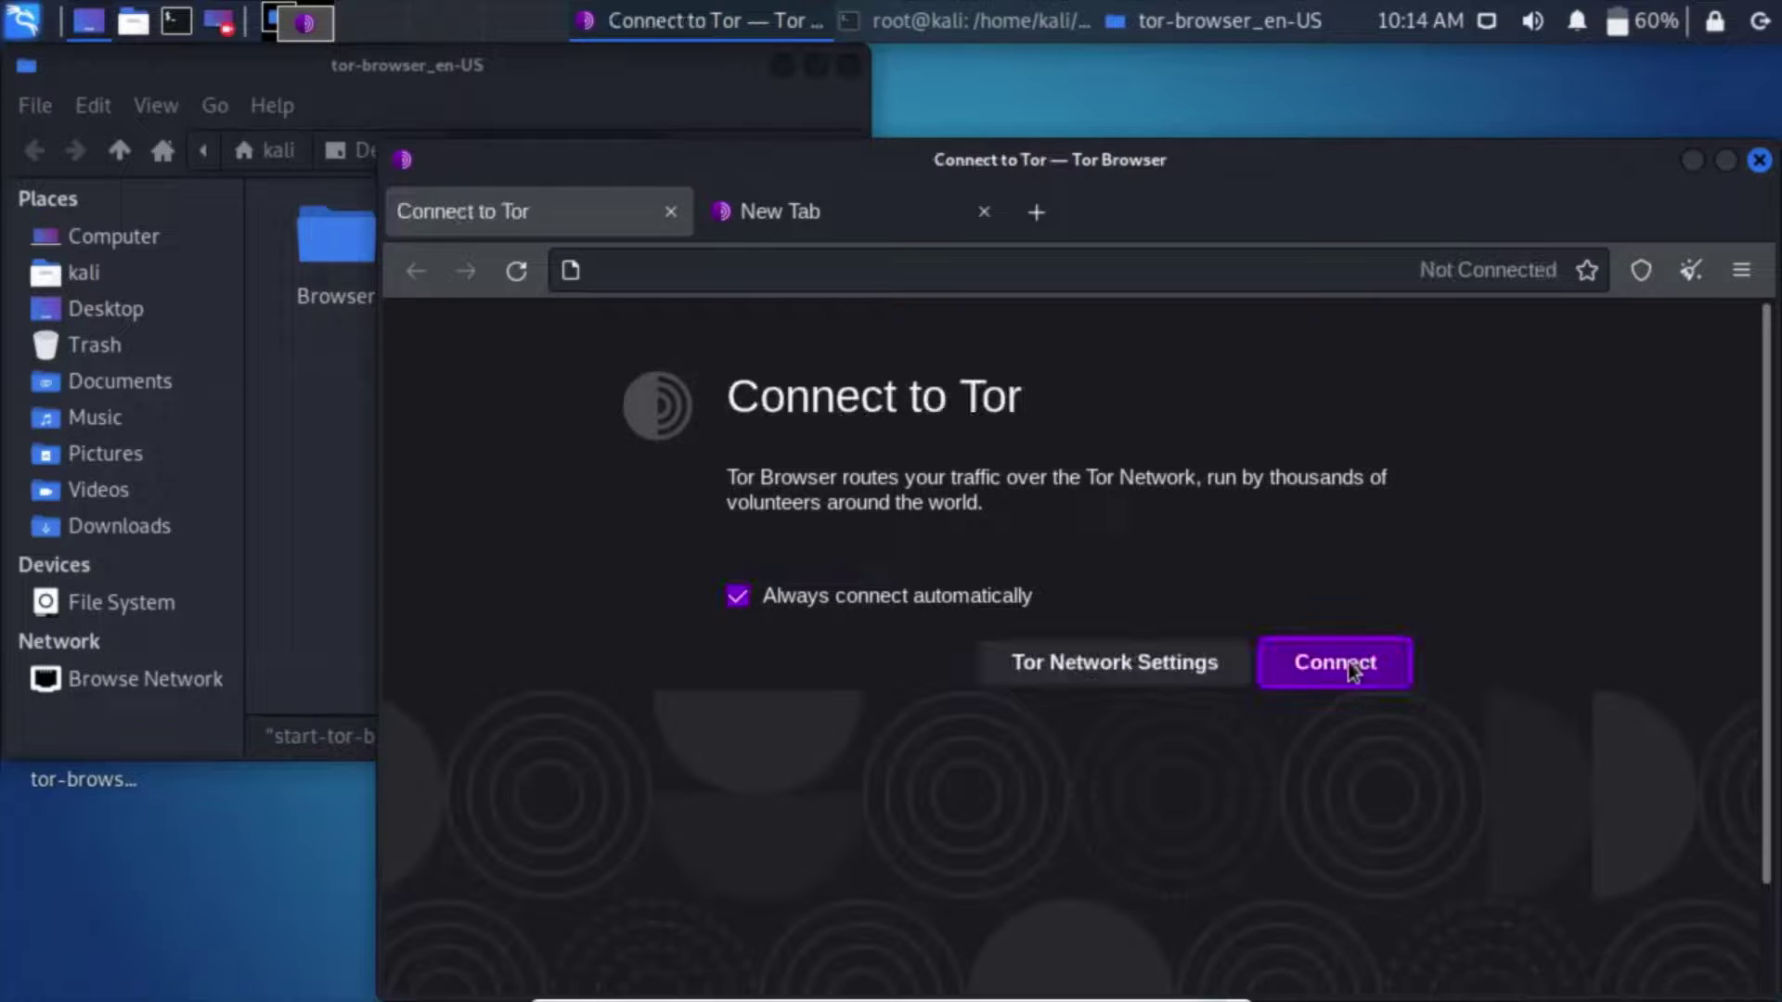
left_click(1355, 664)
Try to enter the Tor check page's address in the new tab and recheck the connection status
left_click(876, 206)
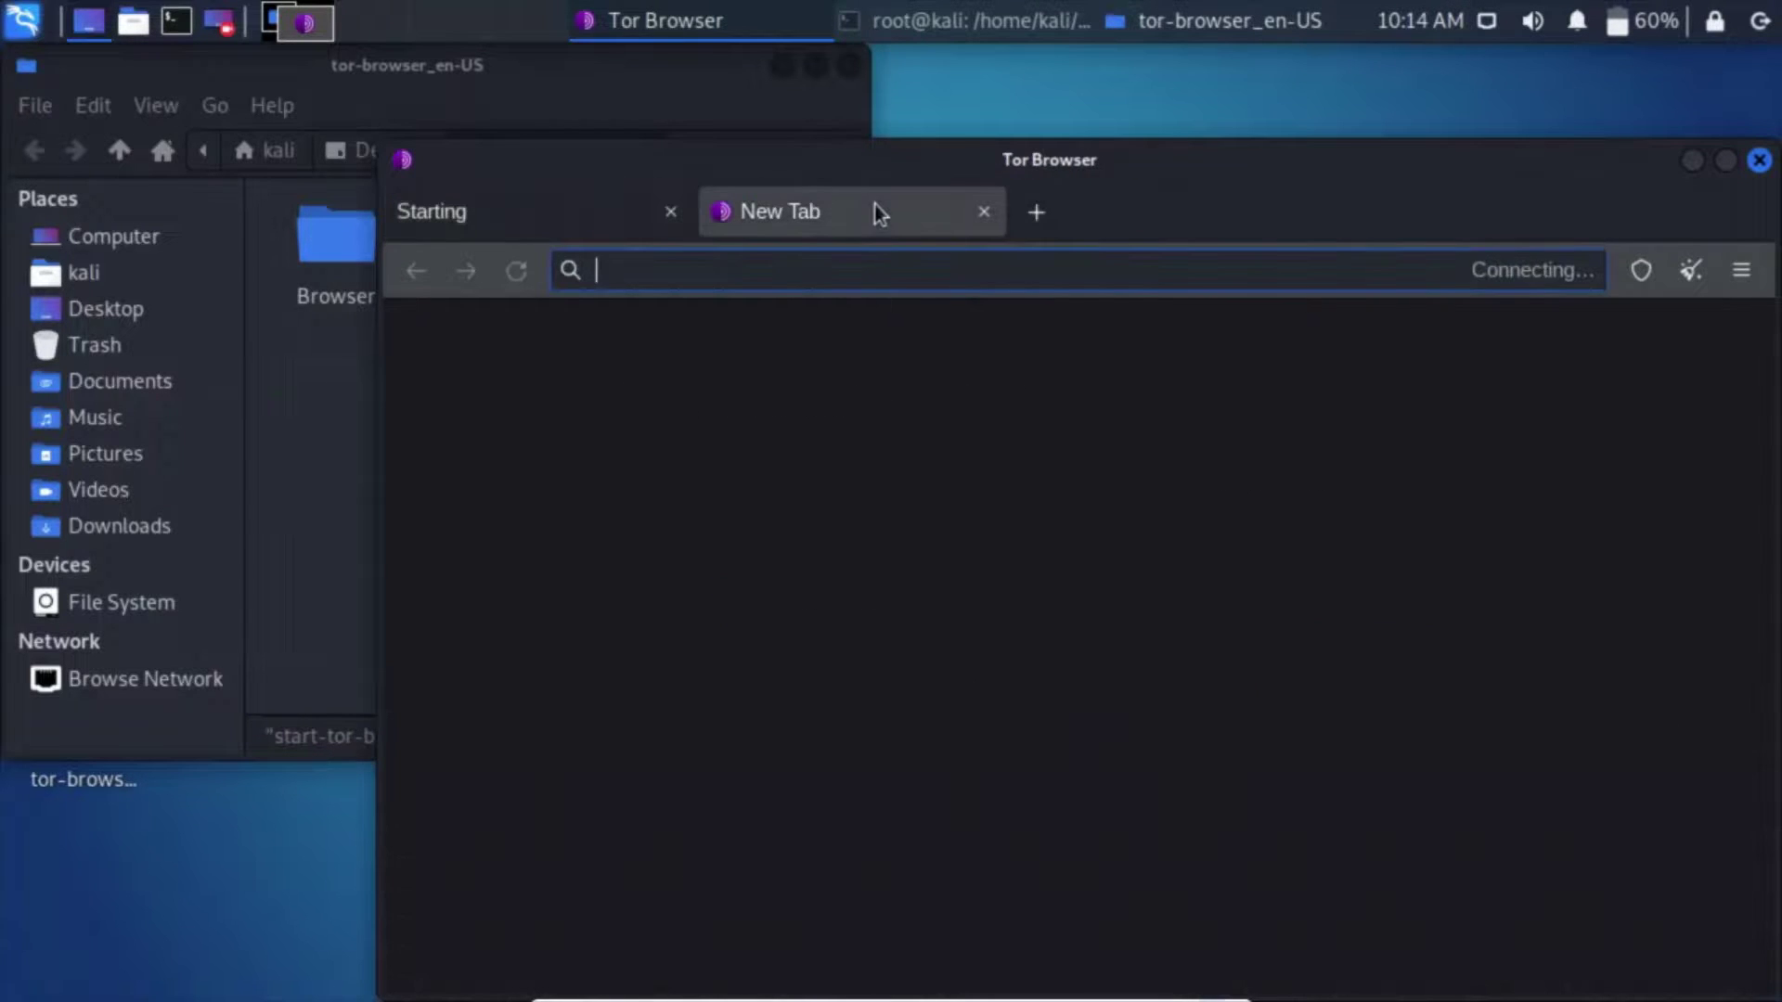
type("check")
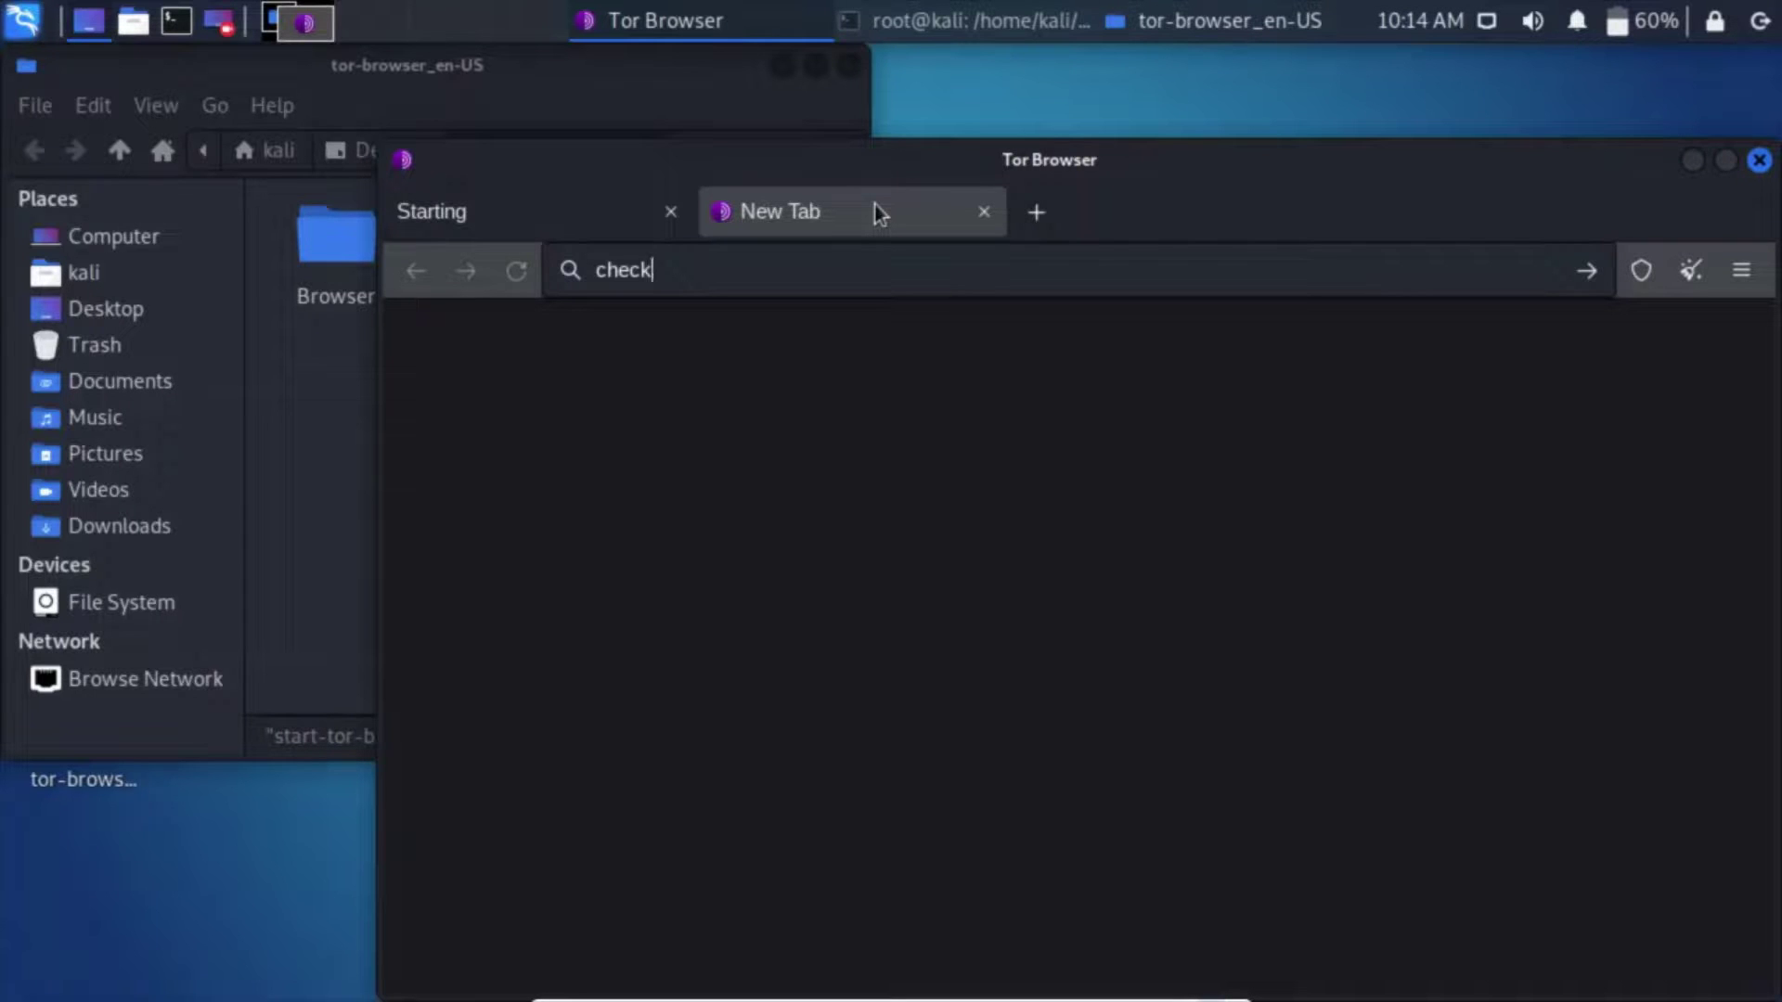
type(".torpro")
left_click(582, 232)
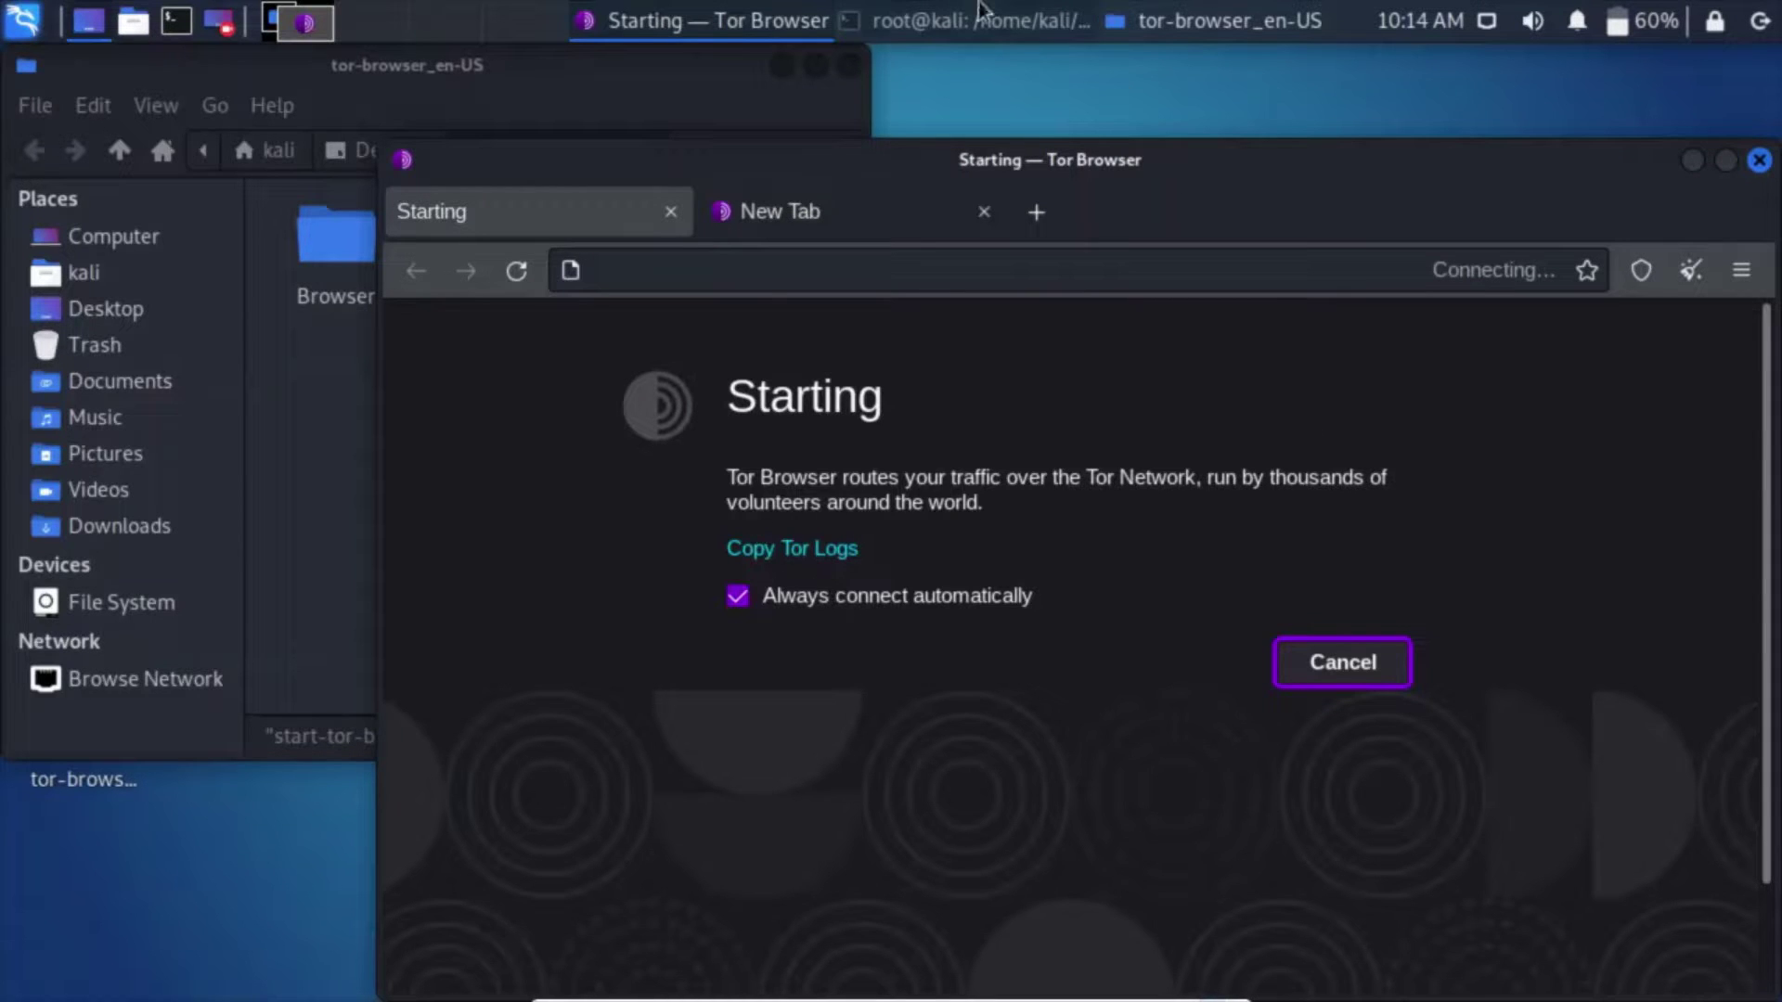
Close Tor Browser together with both of its open tabs
left_click(1144, 11)
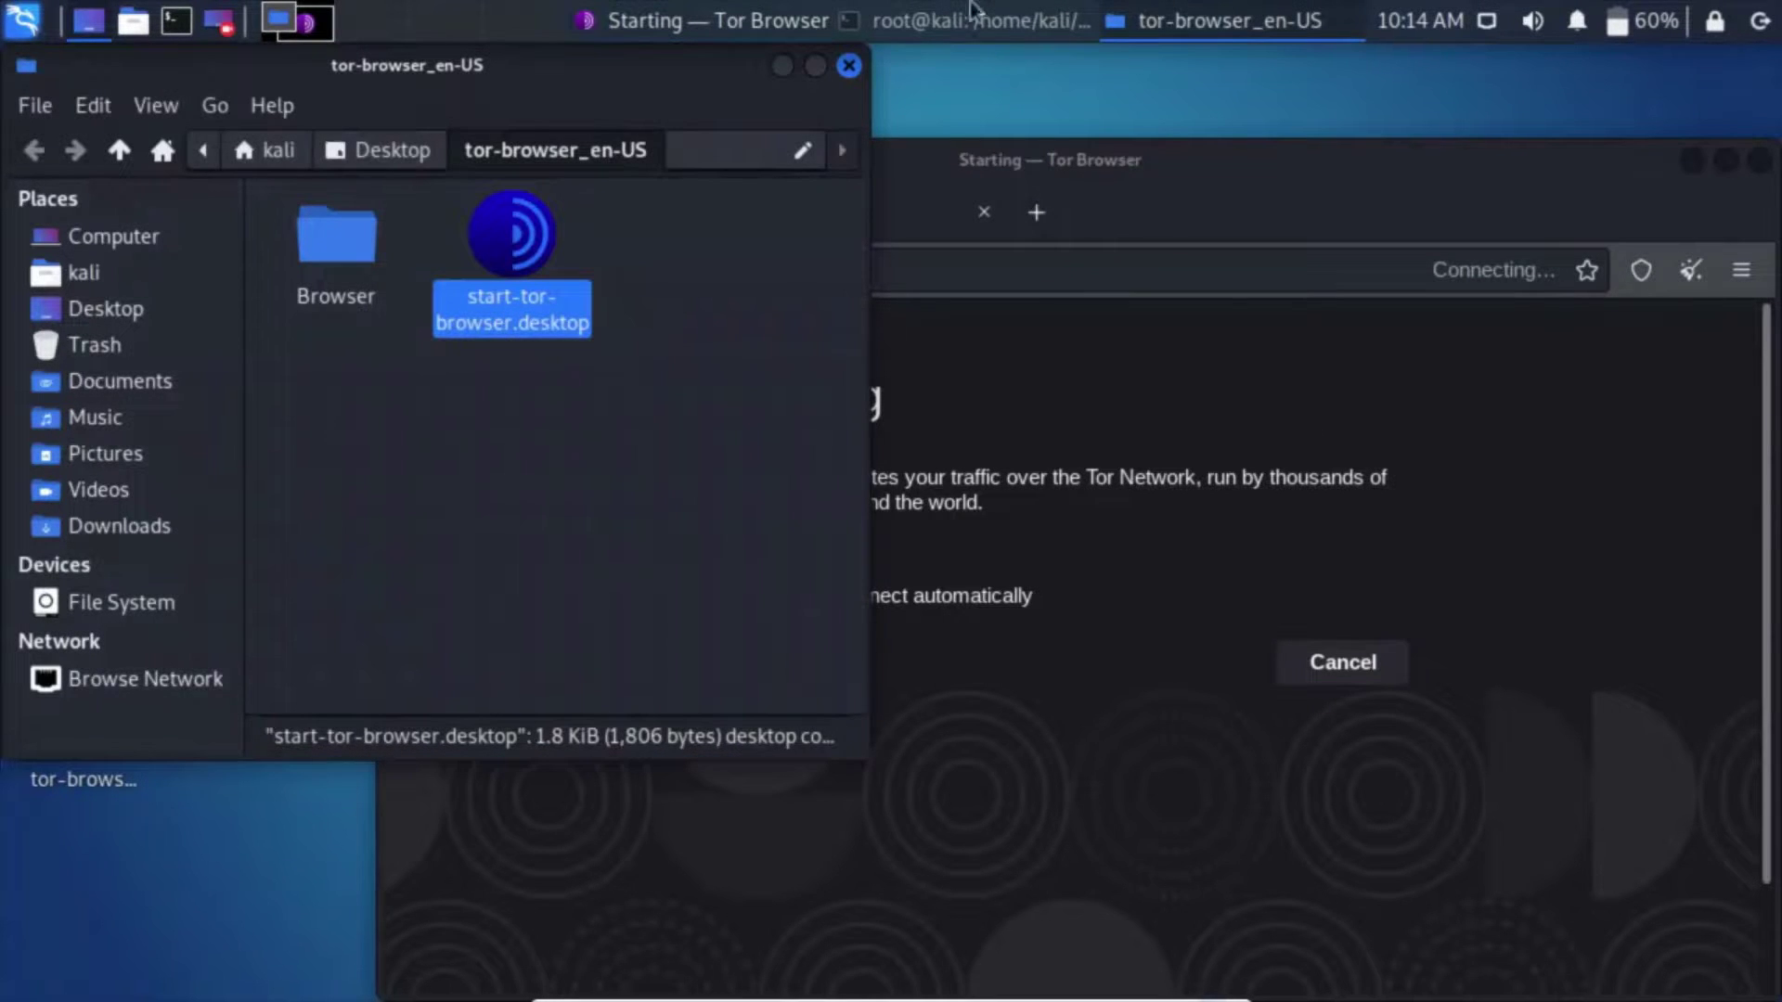
left_click(1046, 510)
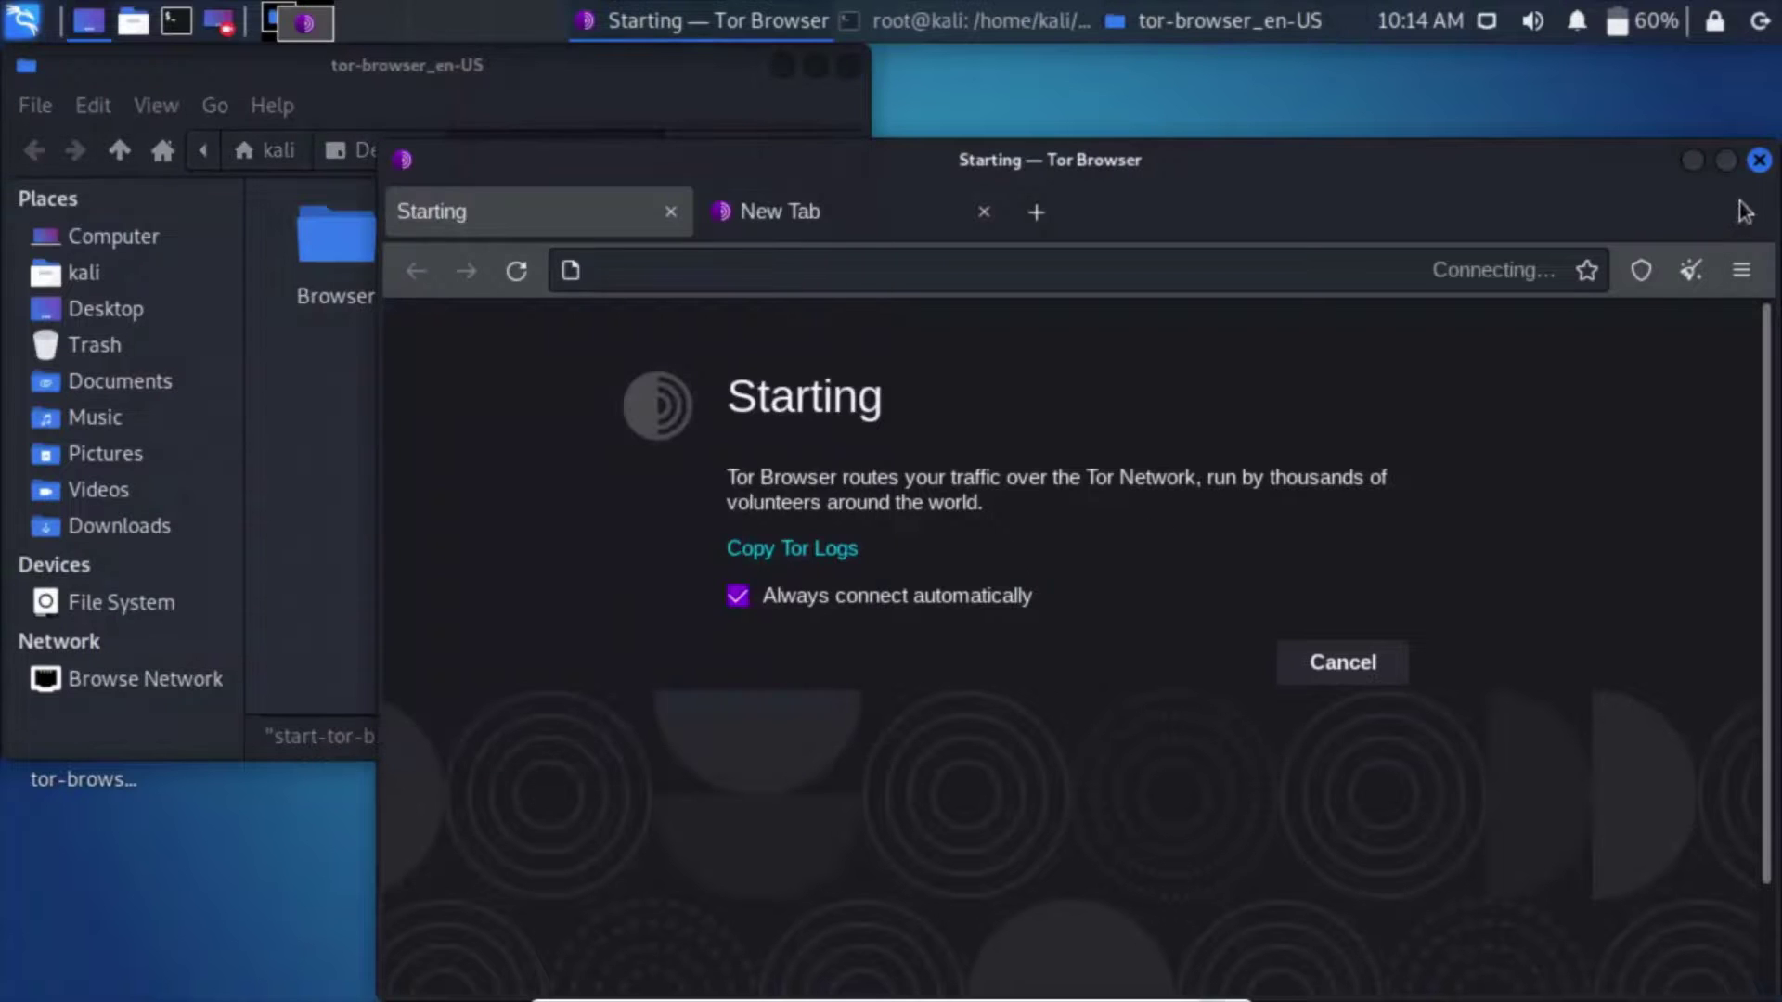
left_click(1758, 160)
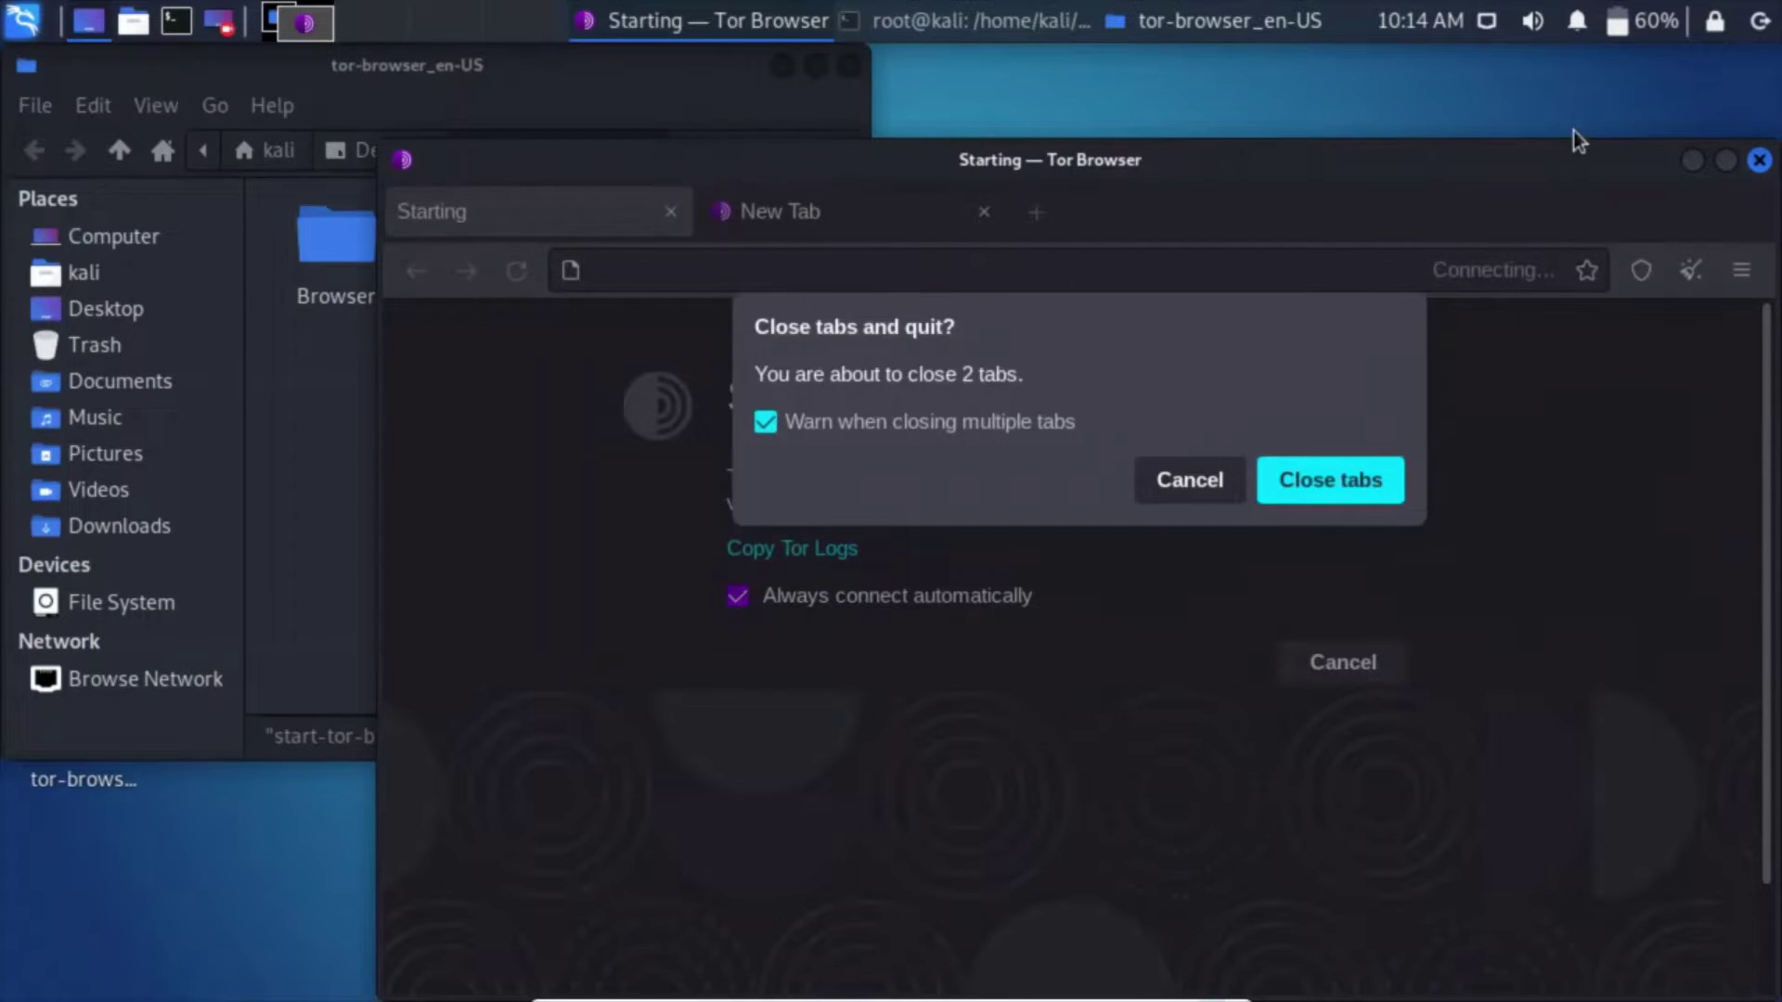
left_click(1278, 484)
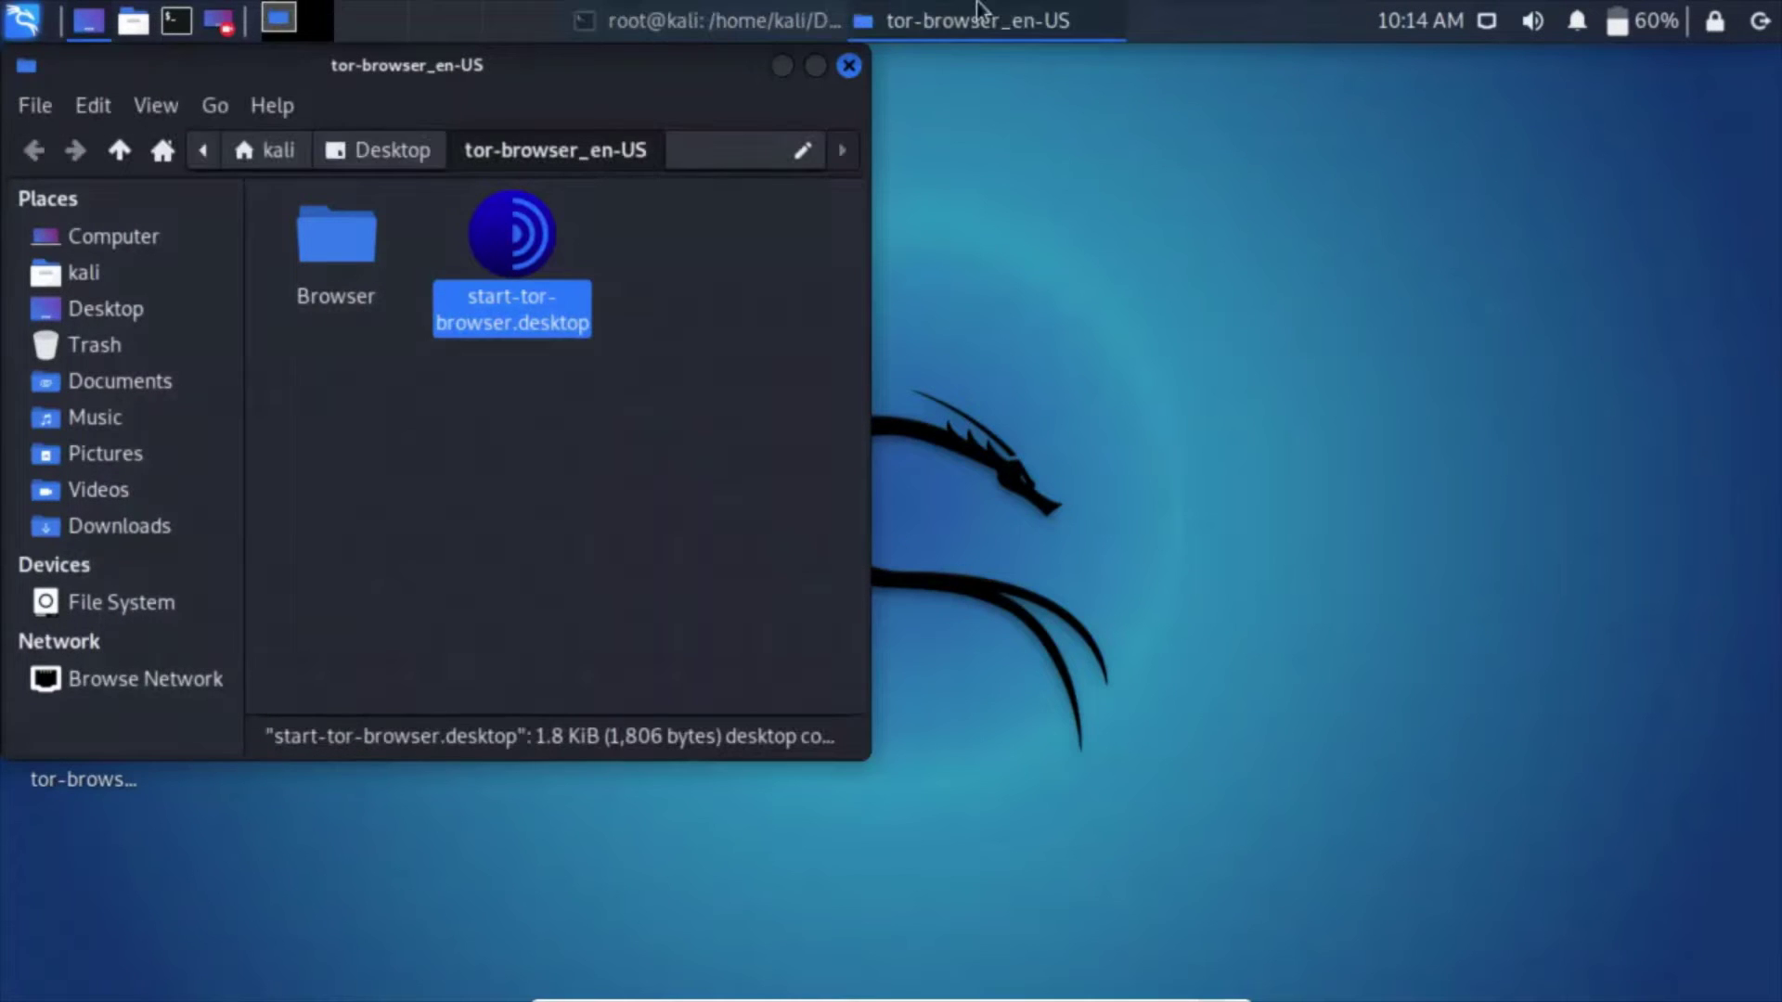
Reopen torrc in gedit from the root terminal
left_click(742, 21)
key("Up")
key("Return")
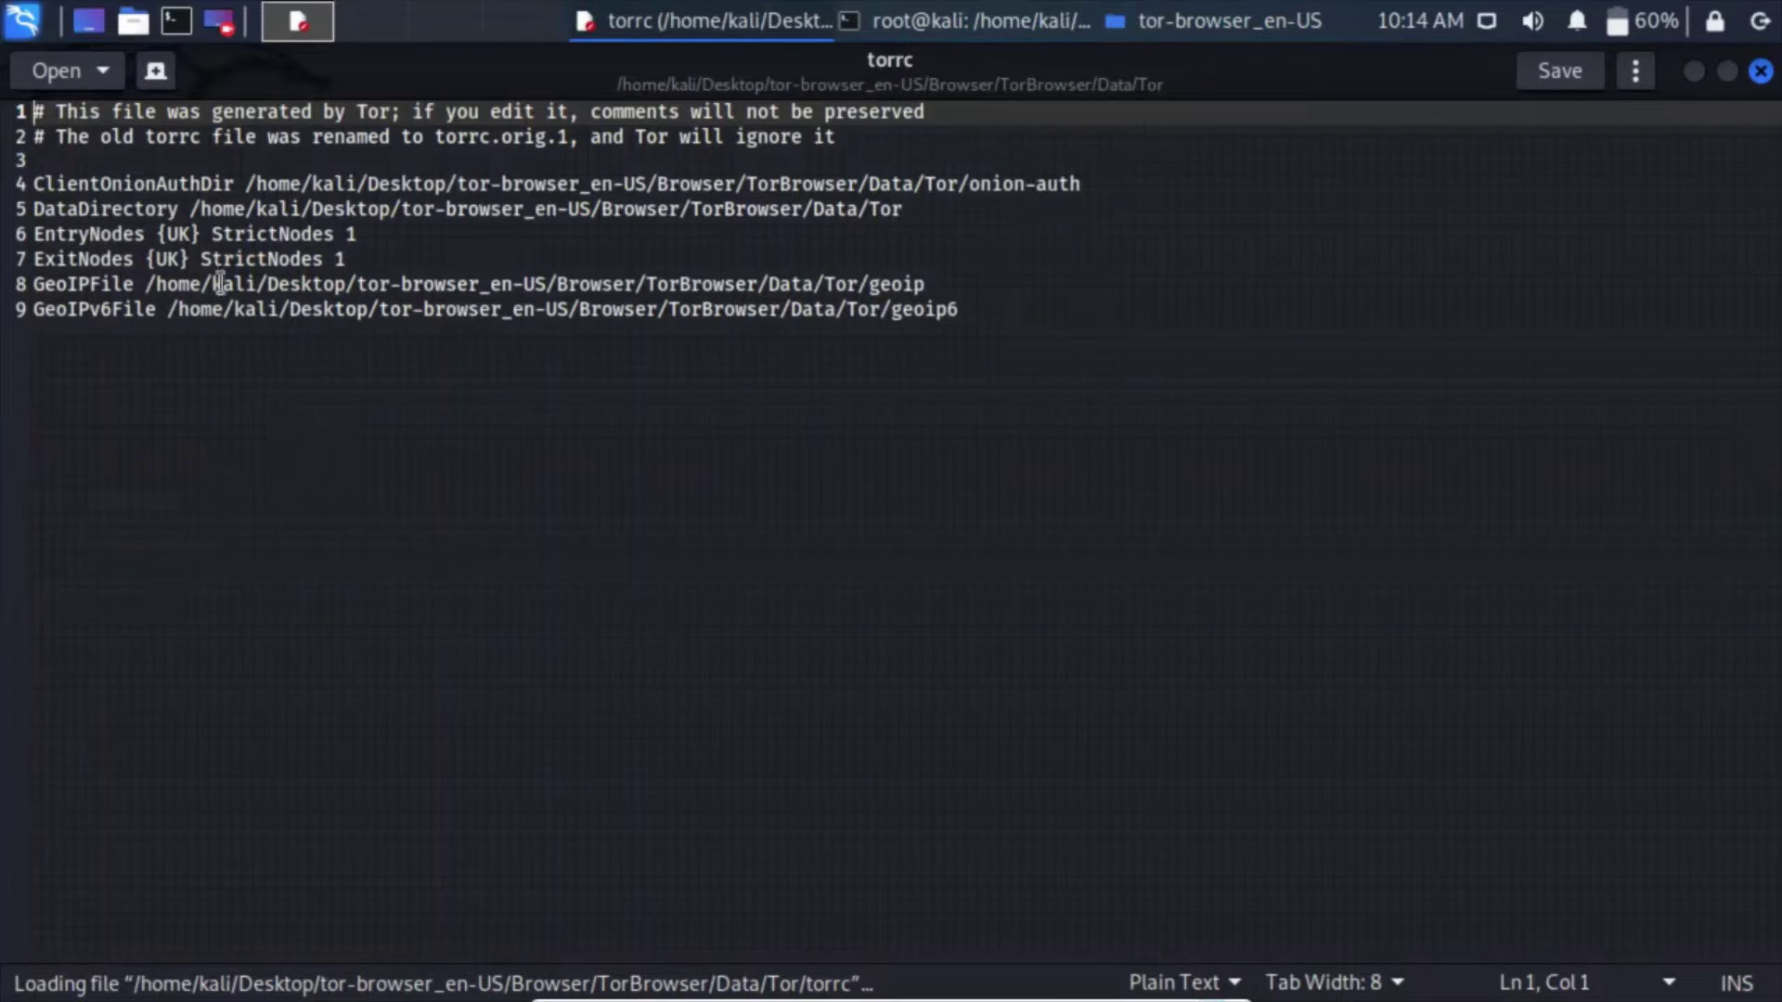
Set the country code to lowercase uk in both the EntryNodes and ExitNodes lines and save torrc
left_click(189, 233)
key("BackSpace")
key("BackSpace")
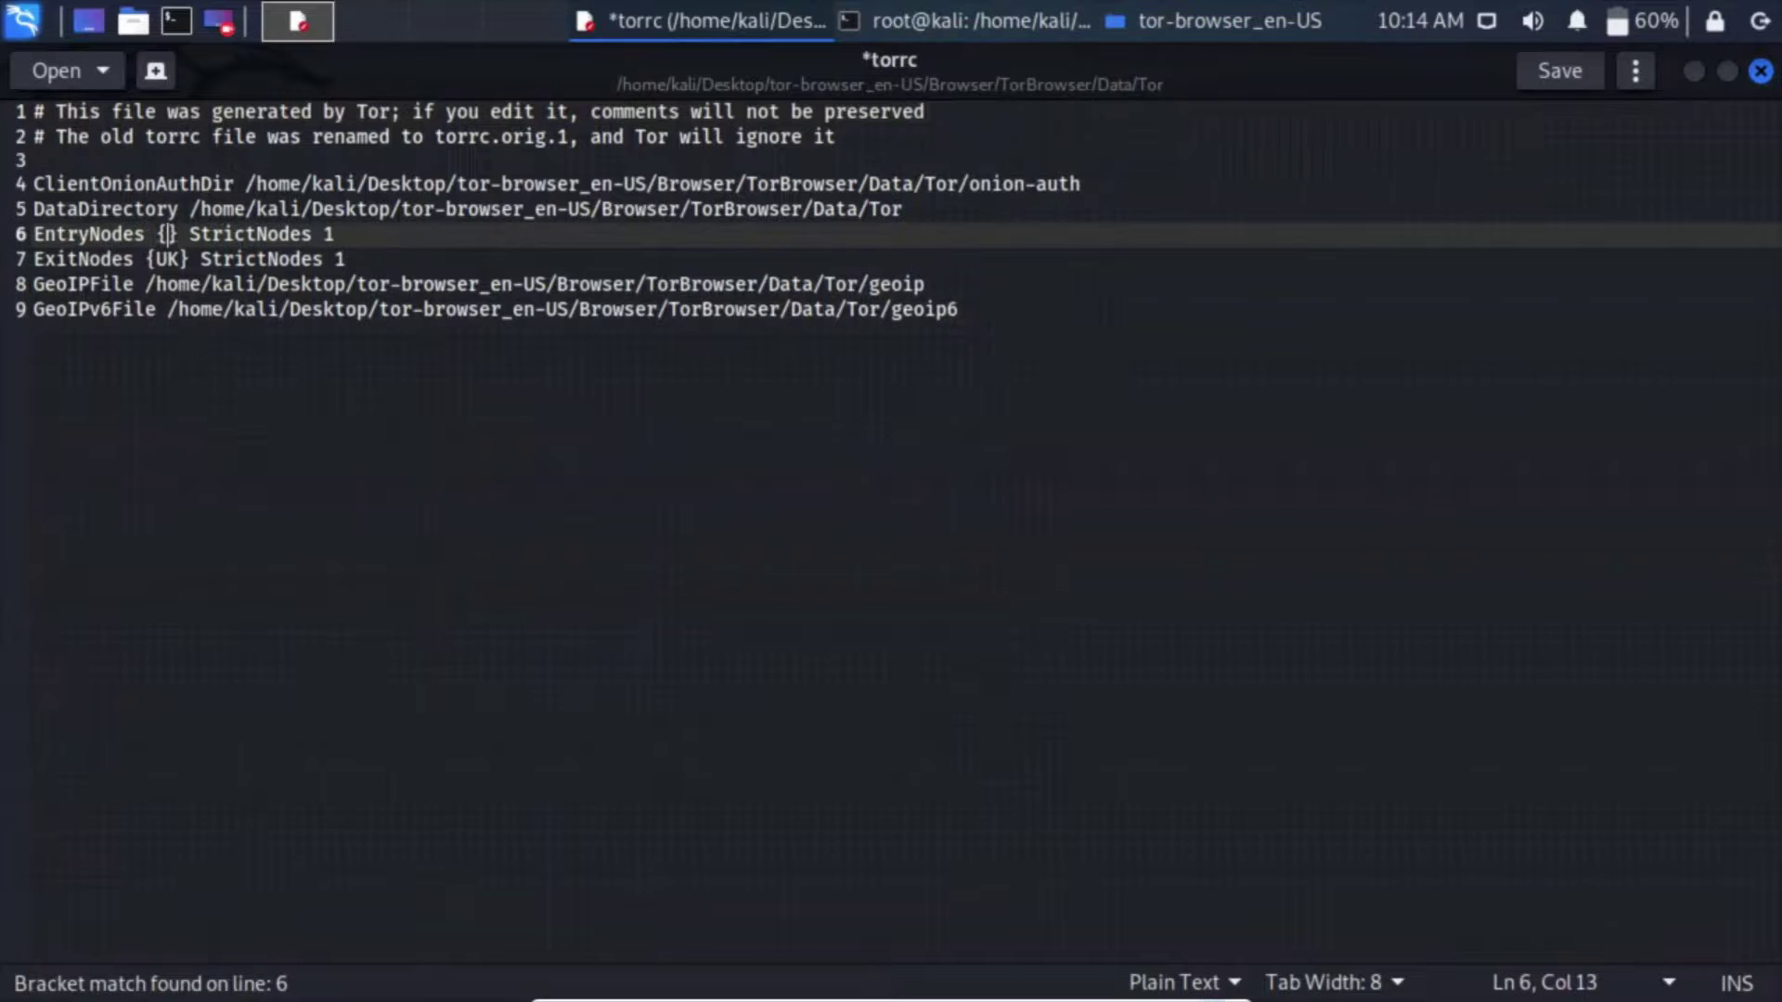
type("uk")
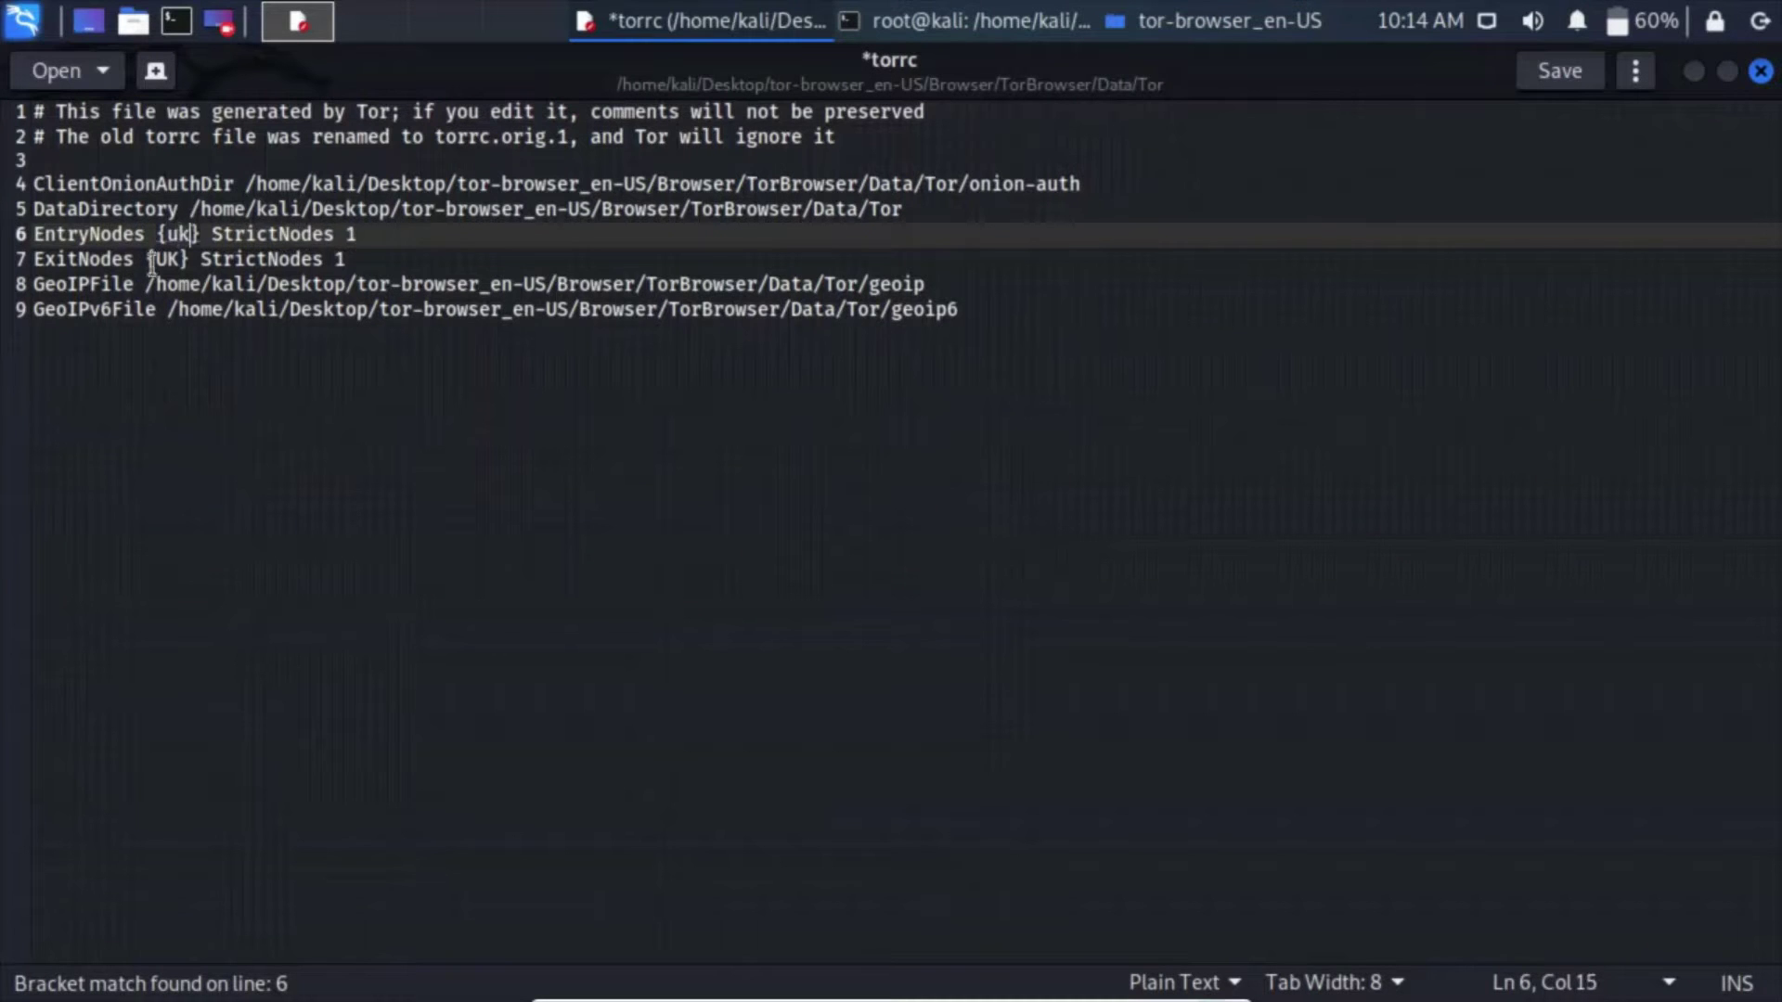
left_click(176, 259)
key("BackSpace")
key("BackSpace")
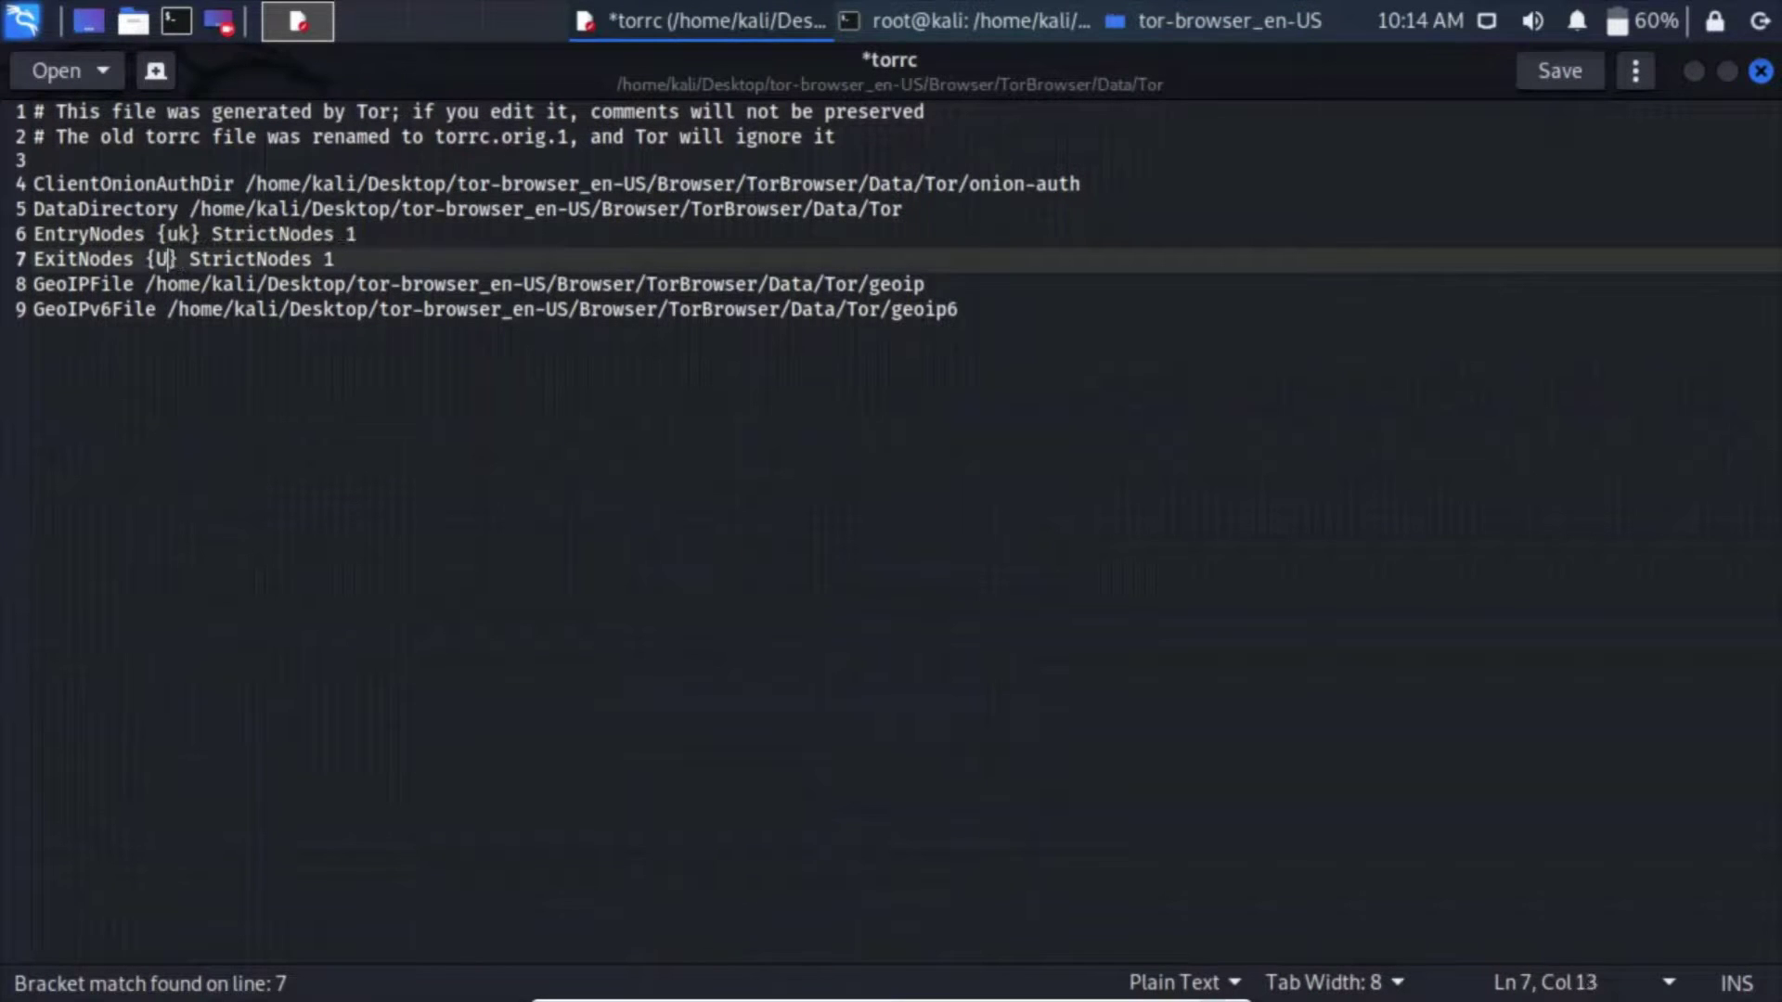
type("uk")
key("ctrl+s")
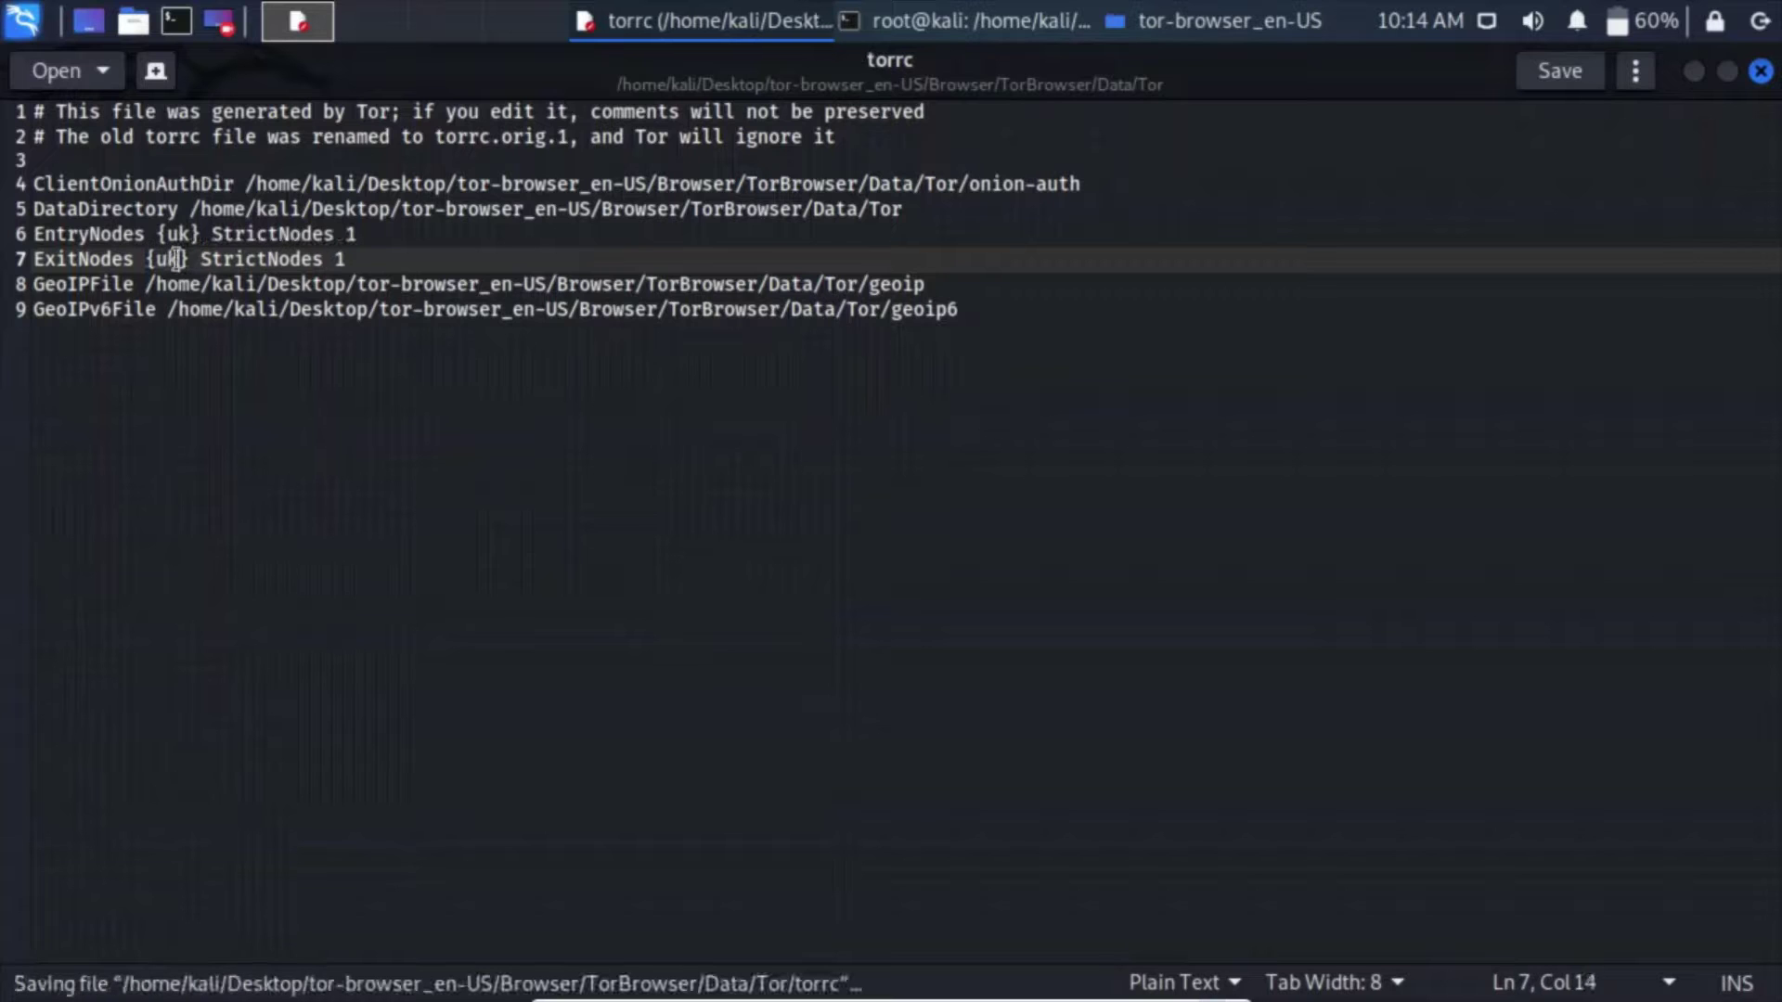
Relaunch Tor Browser to check its connection, and close it along with the tor-browser_en-US folder window
left_click(1180, 22)
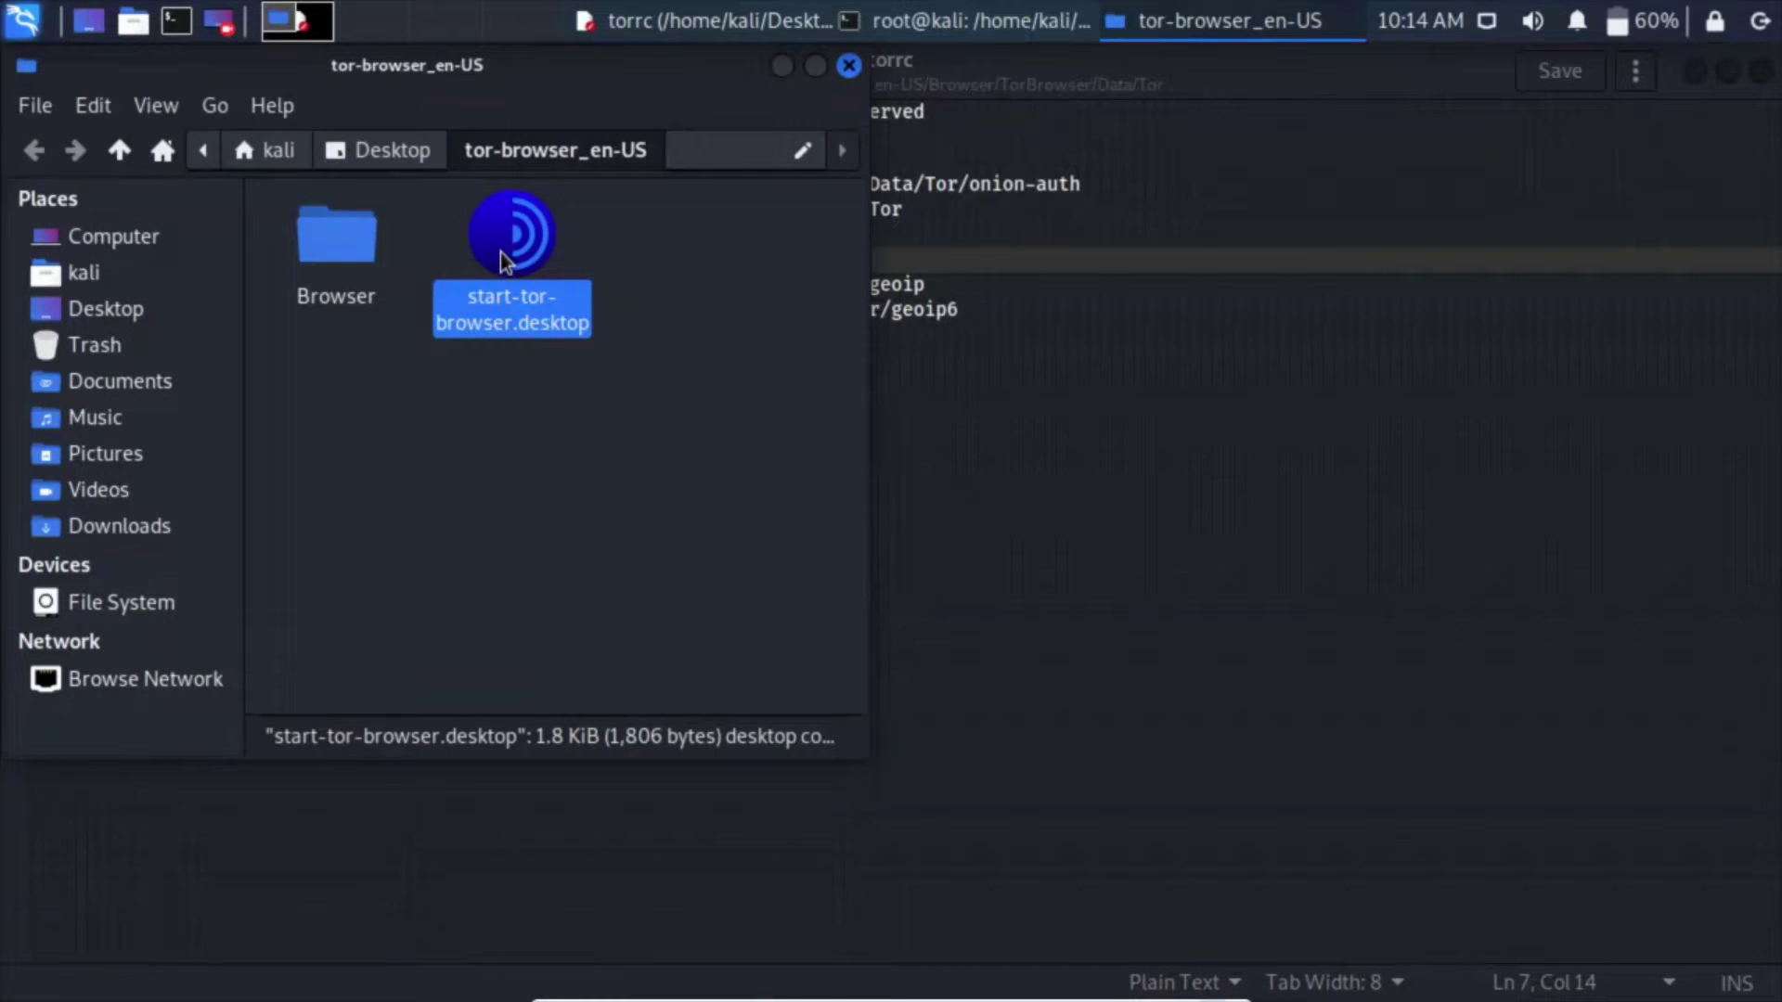
double_click(501, 258)
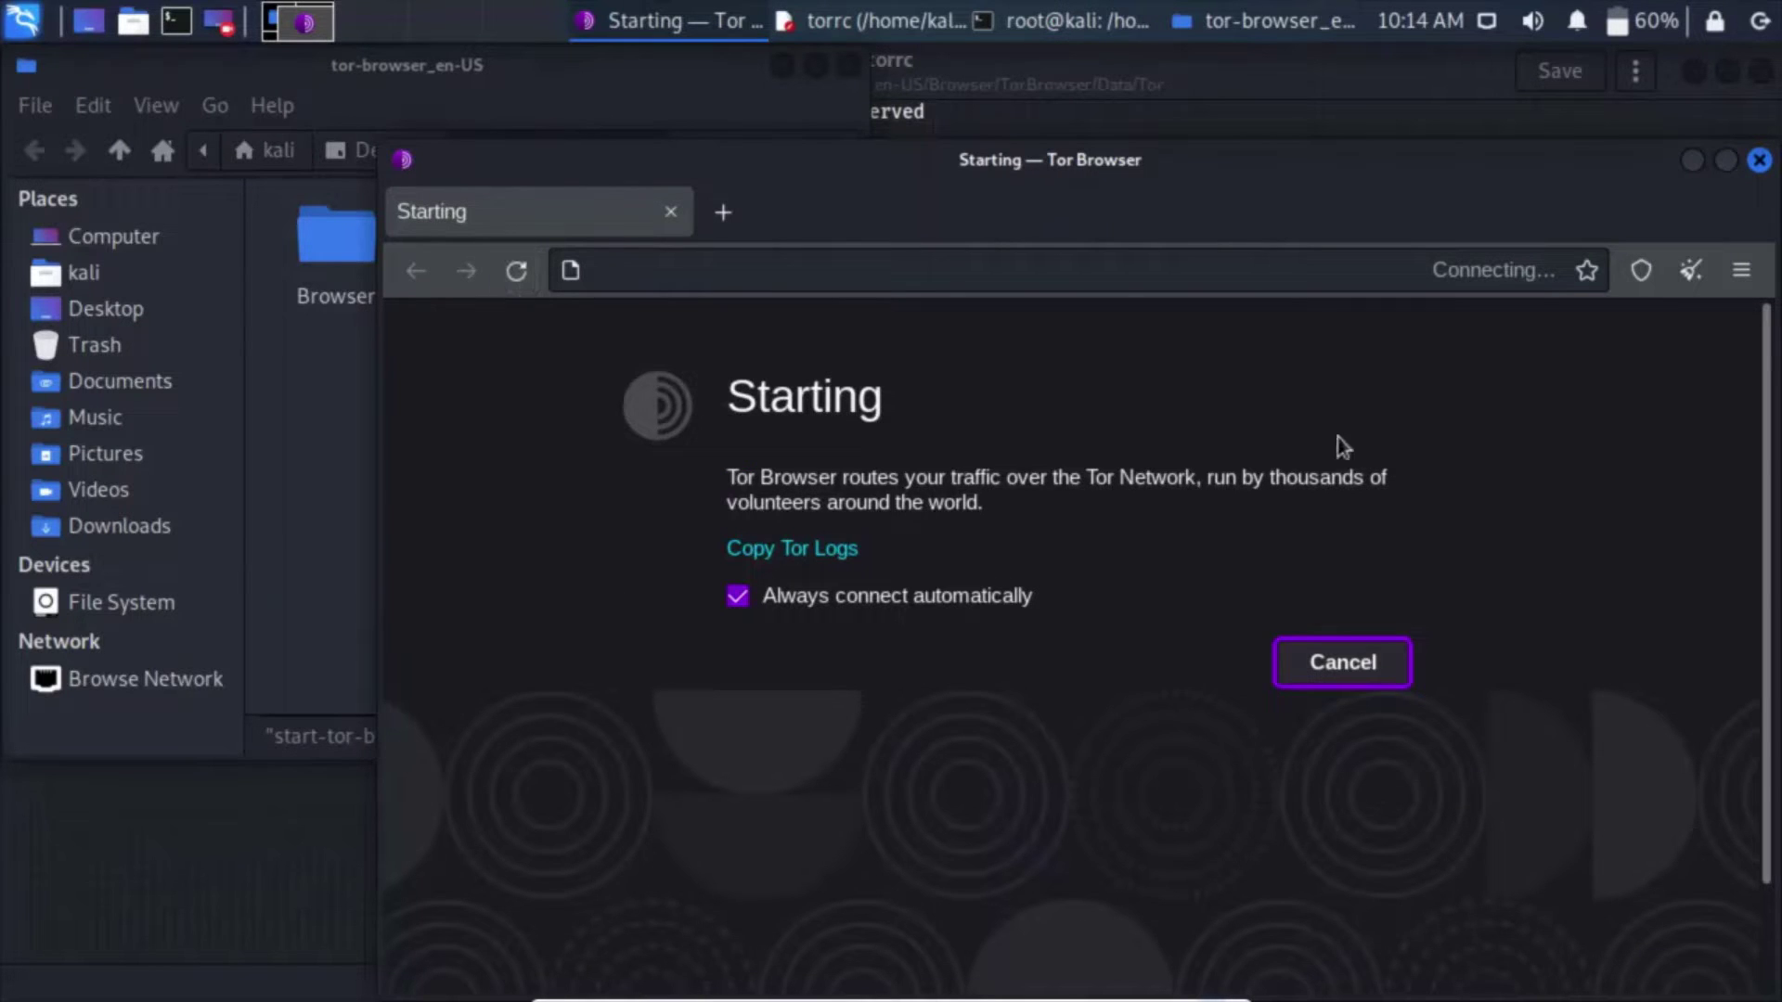
left_click(1760, 159)
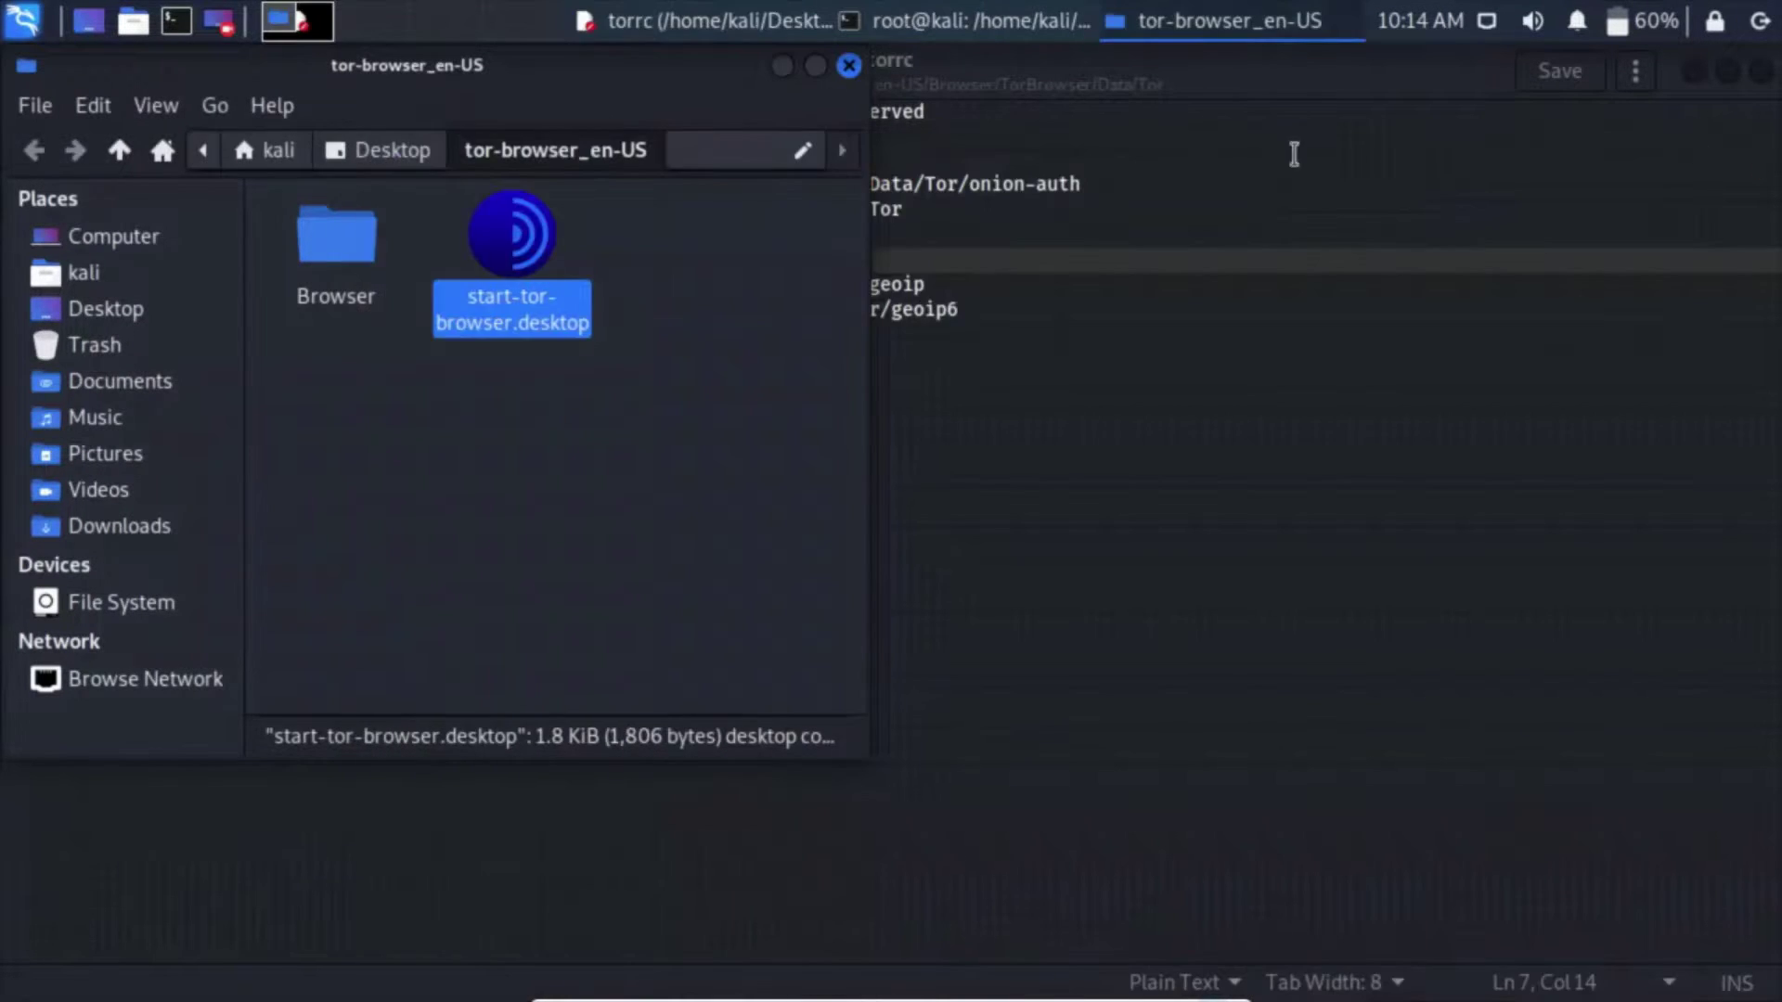
left_click(844, 66)
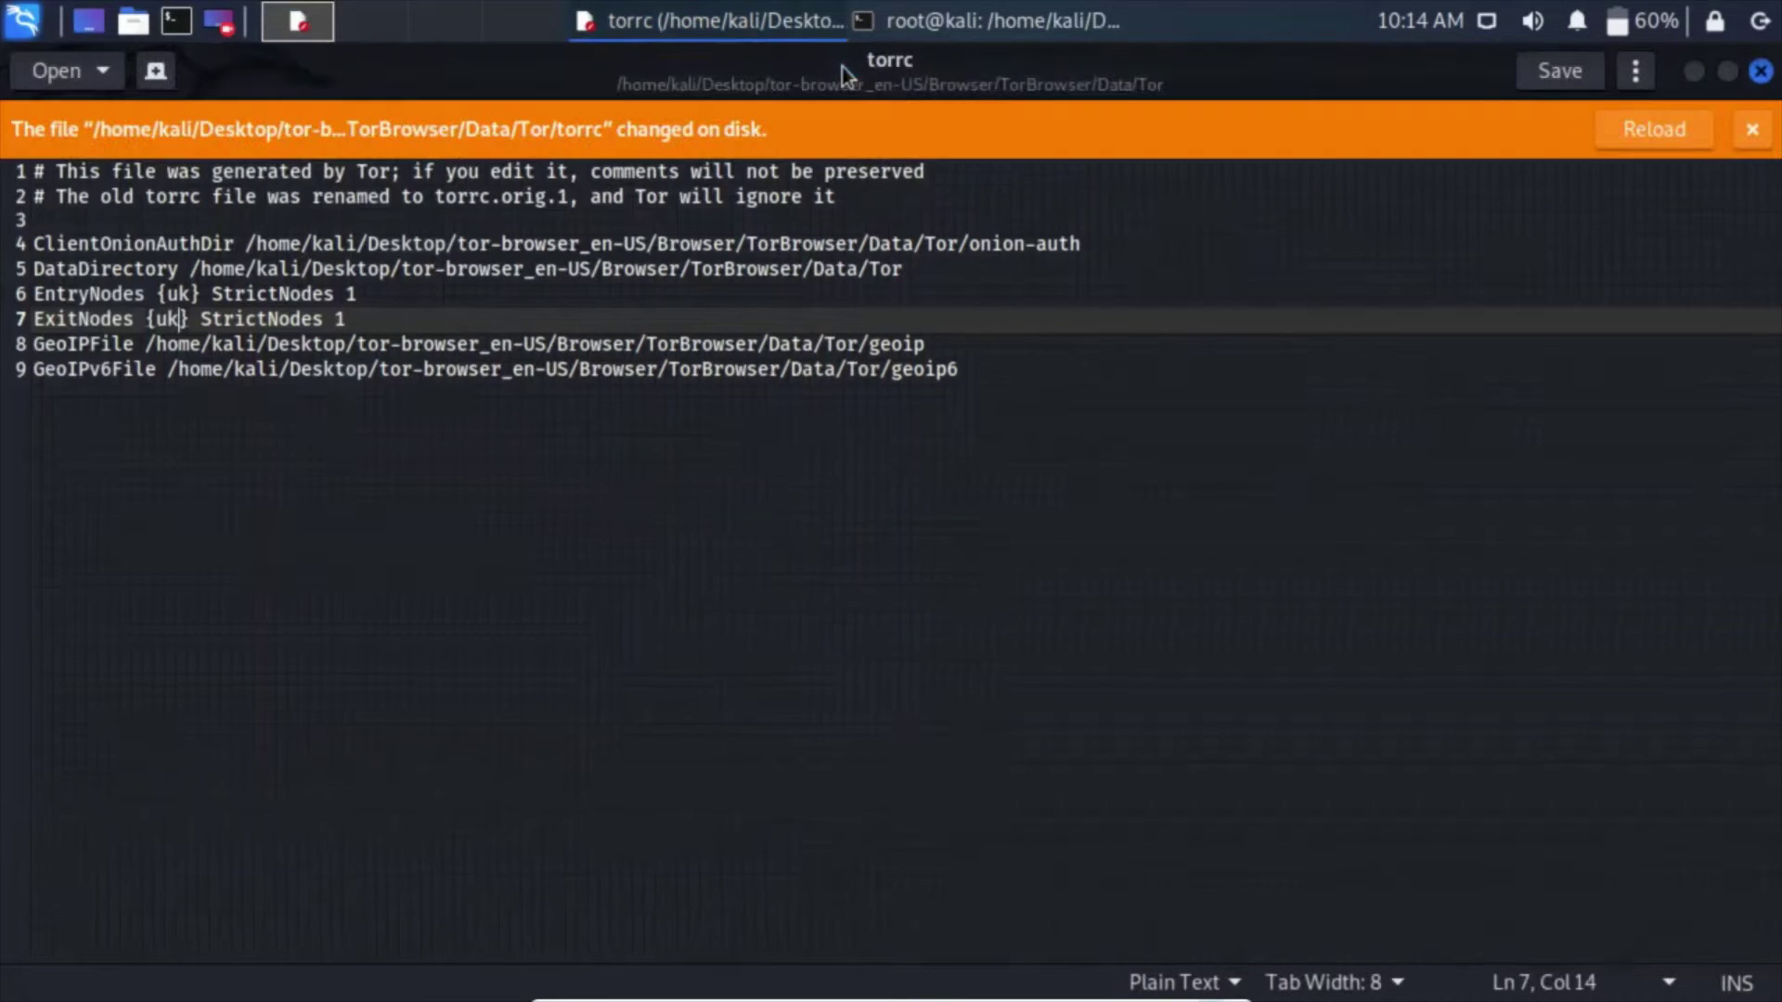
Reload torrc from disk, set the EntryNodes and ExitNodes country codes to US, and save and close the file
left_click(1635, 135)
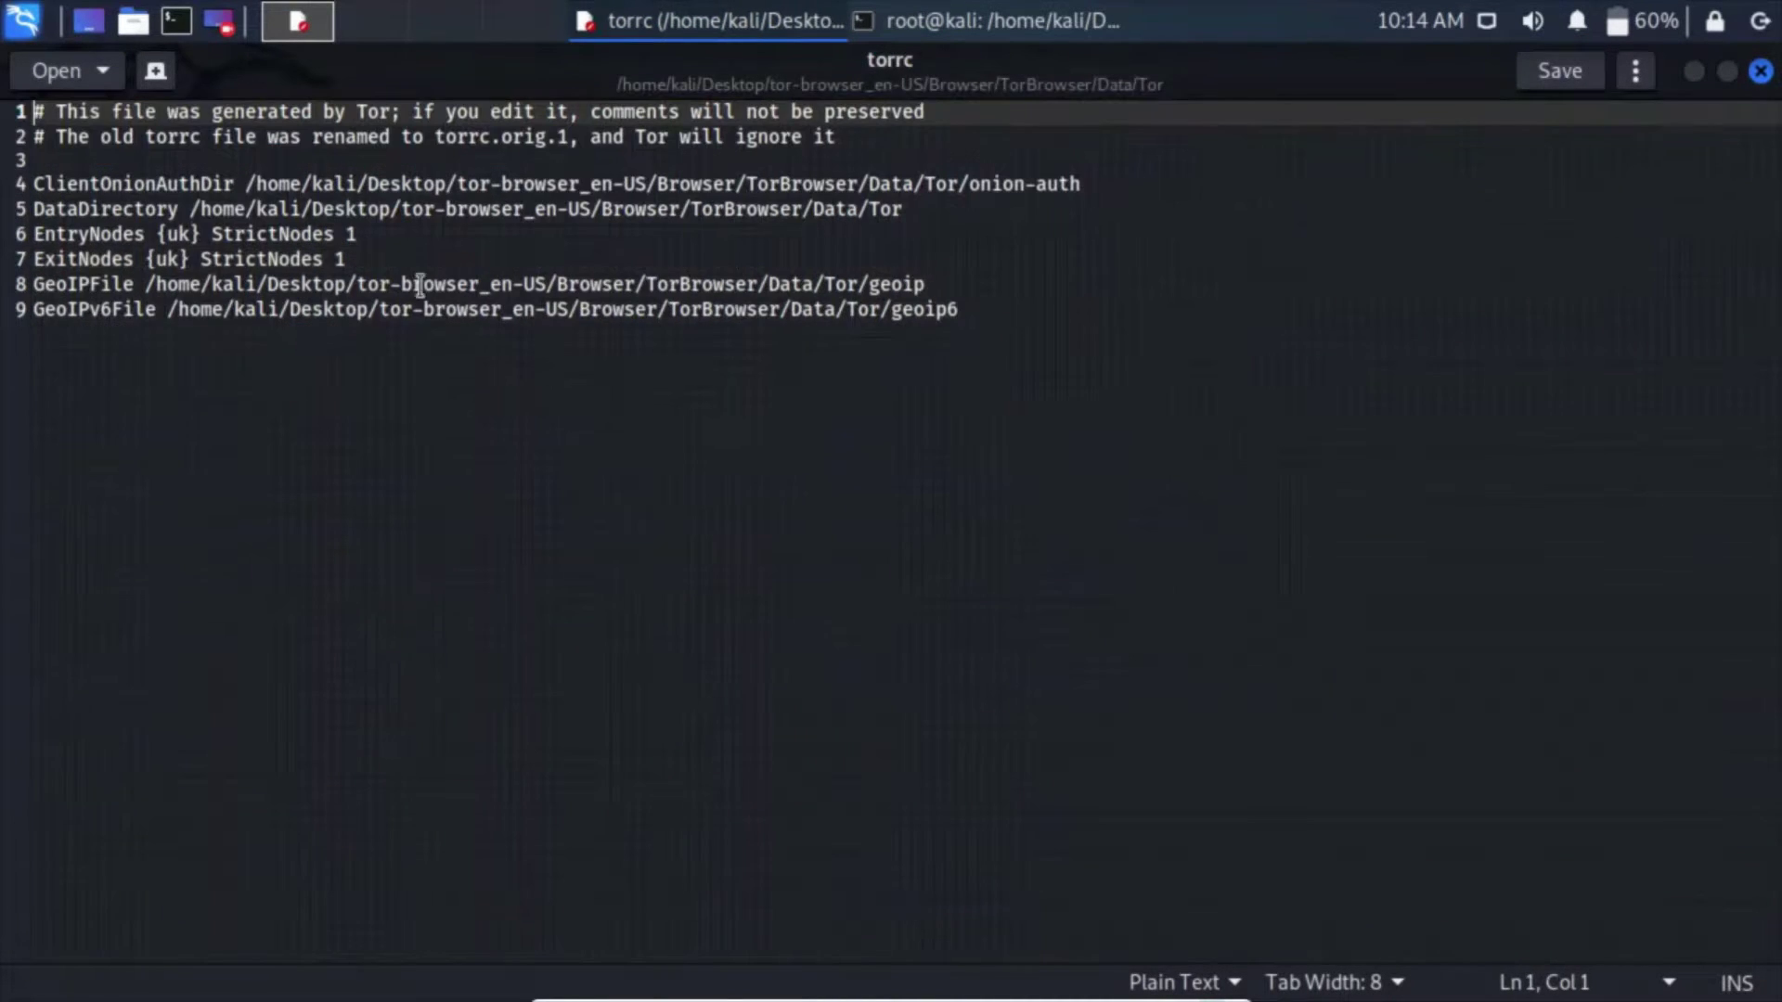
left_click(185, 232)
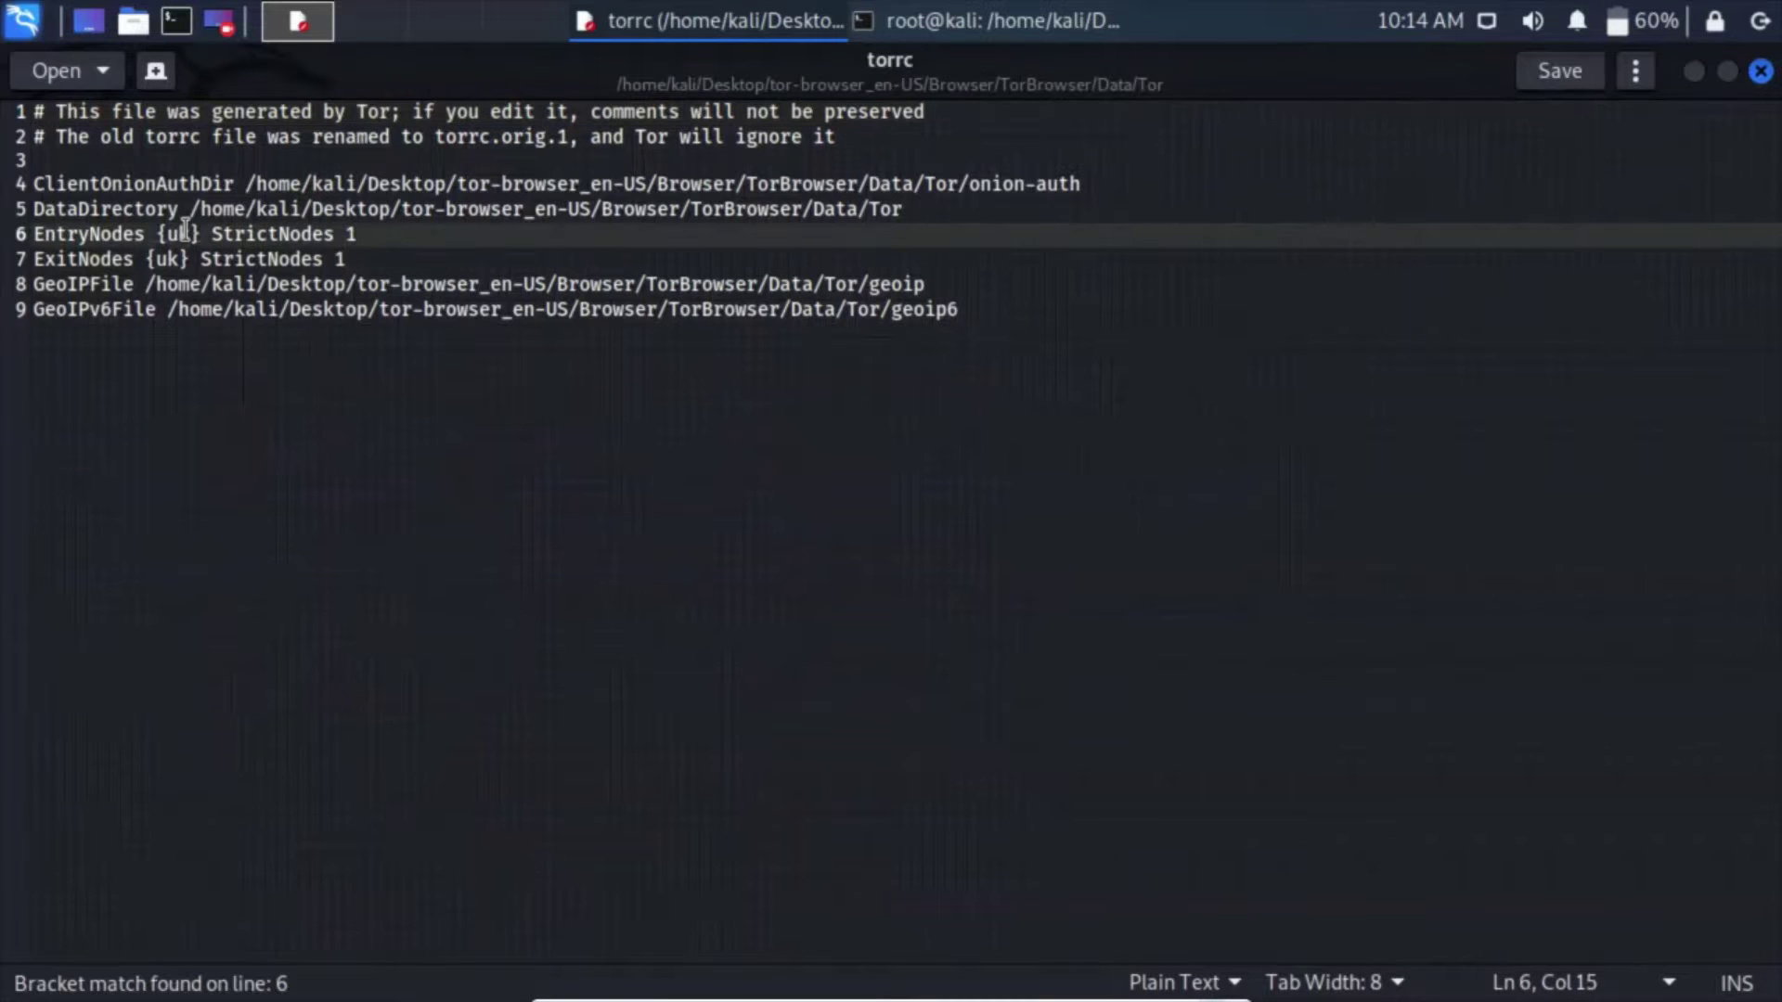
key("BackSpace")
key("BackSpace")
type("US")
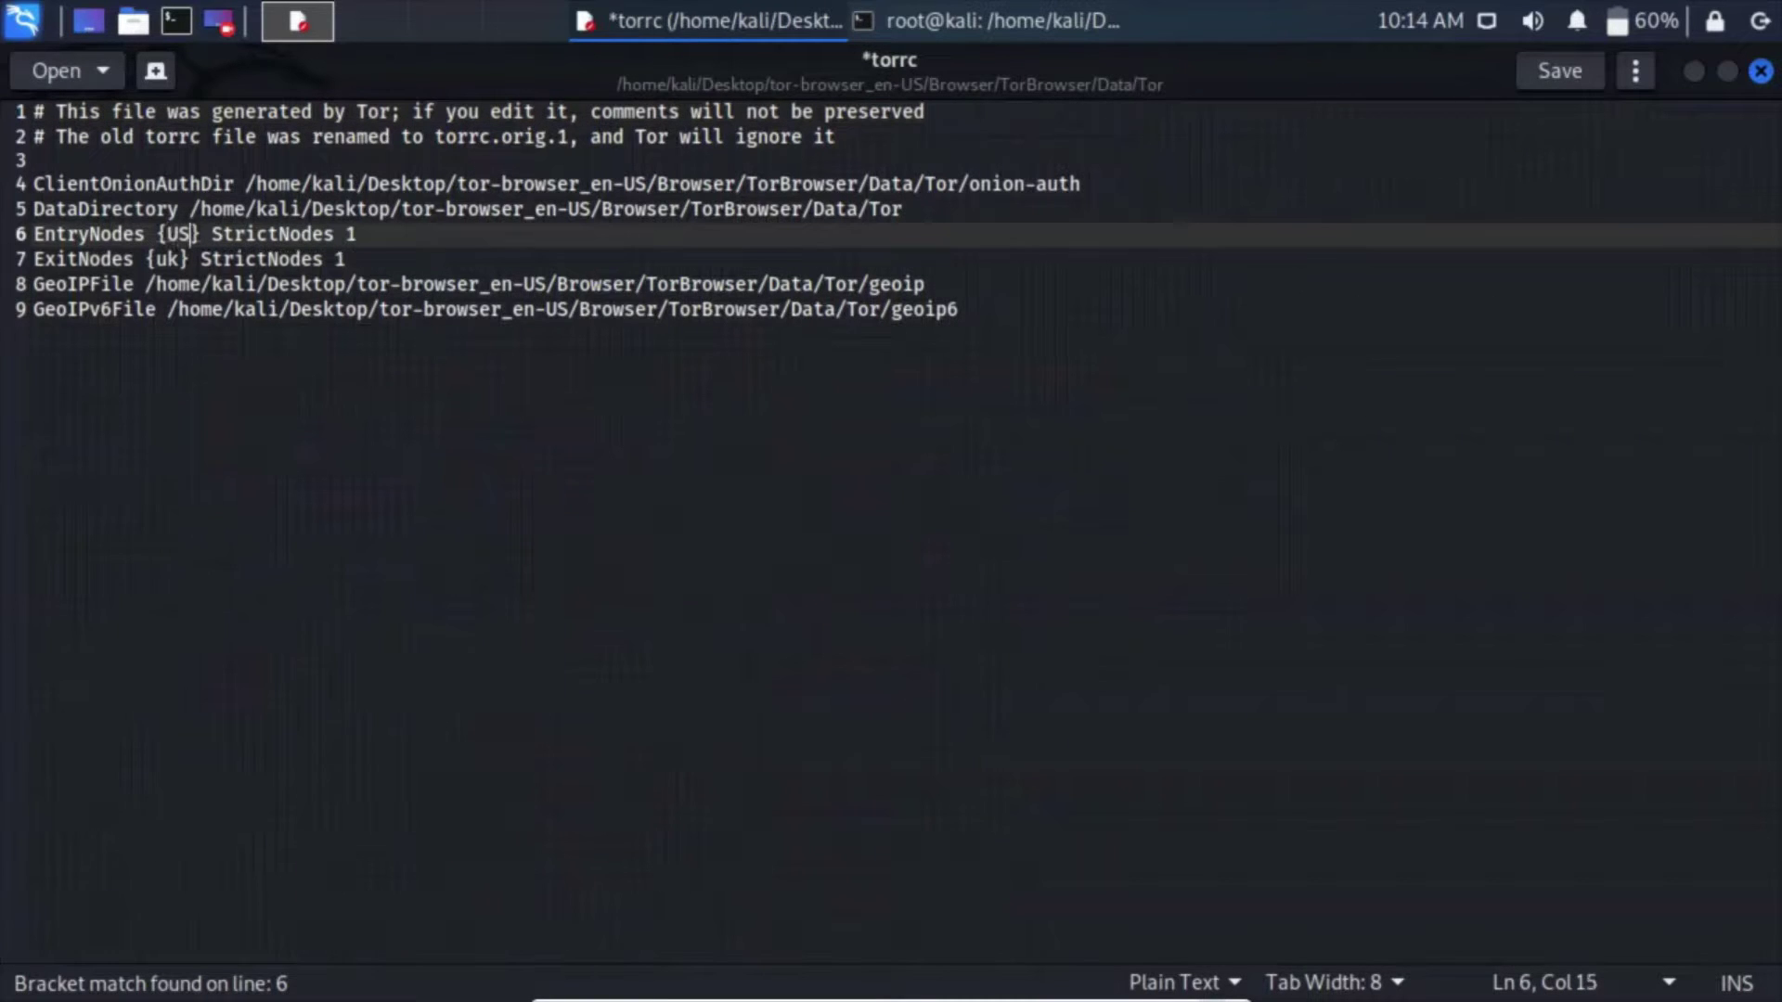
left_click(177, 259)
key("BackSpace")
key("BackSpace")
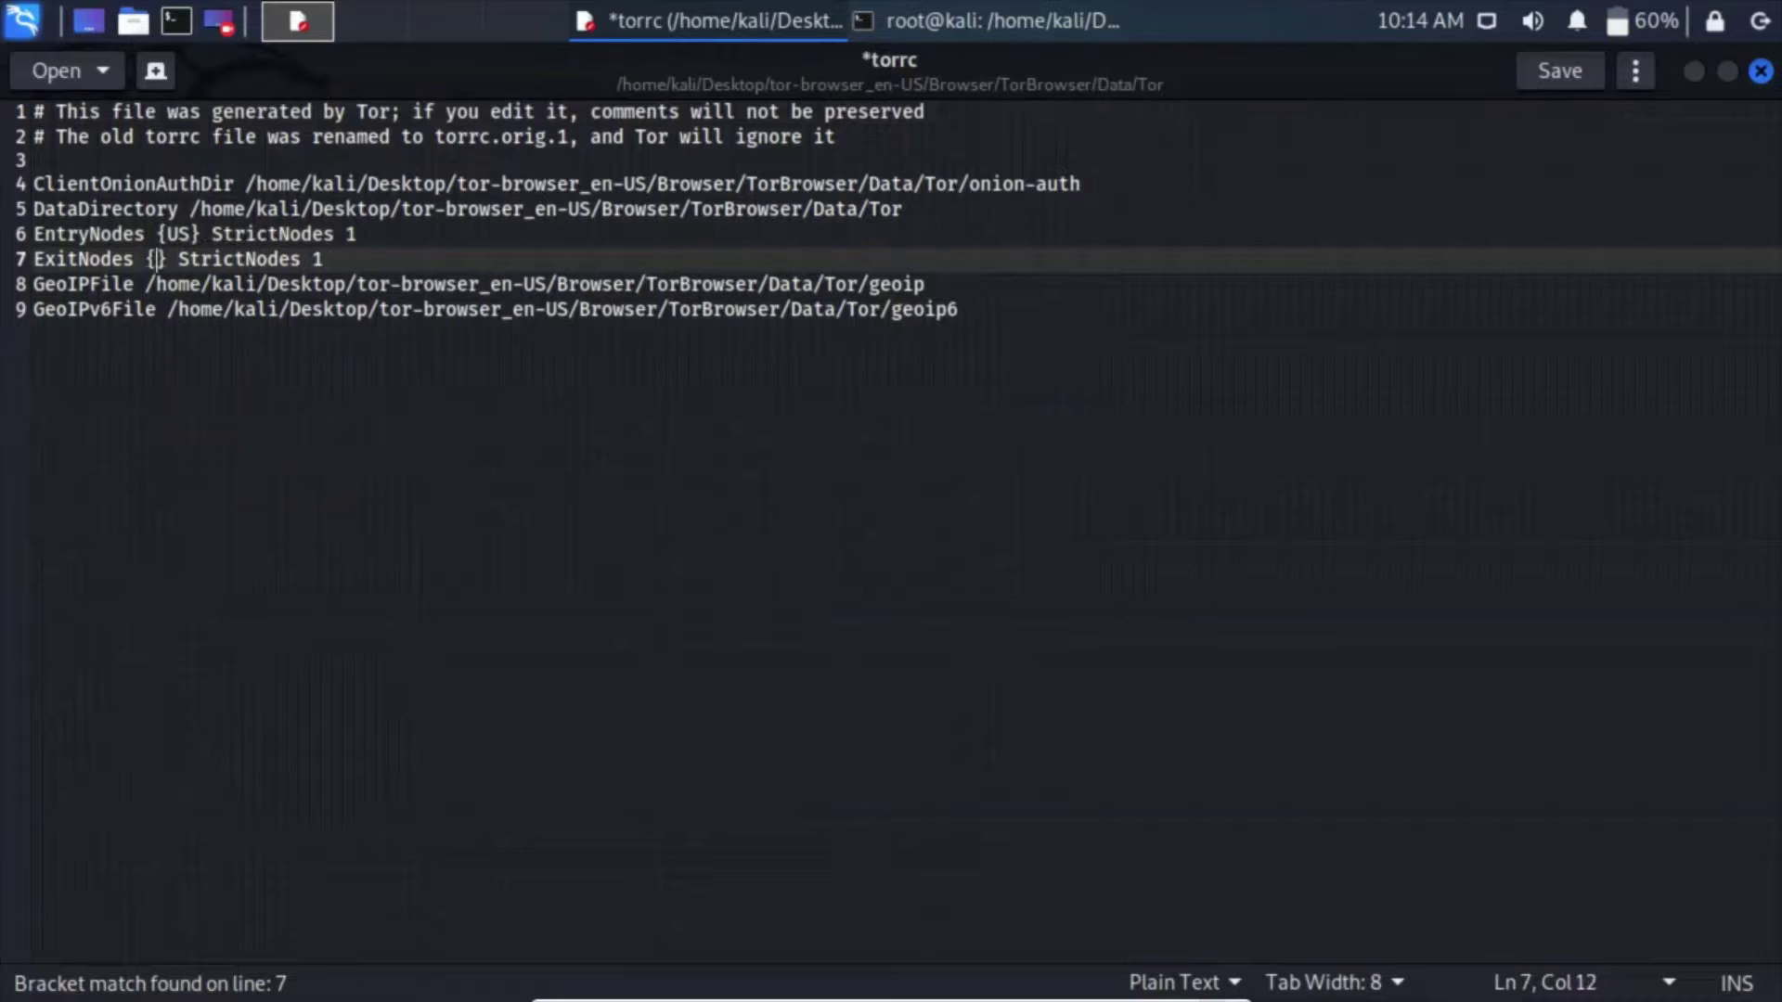
type("US")
key("ctrl+s")
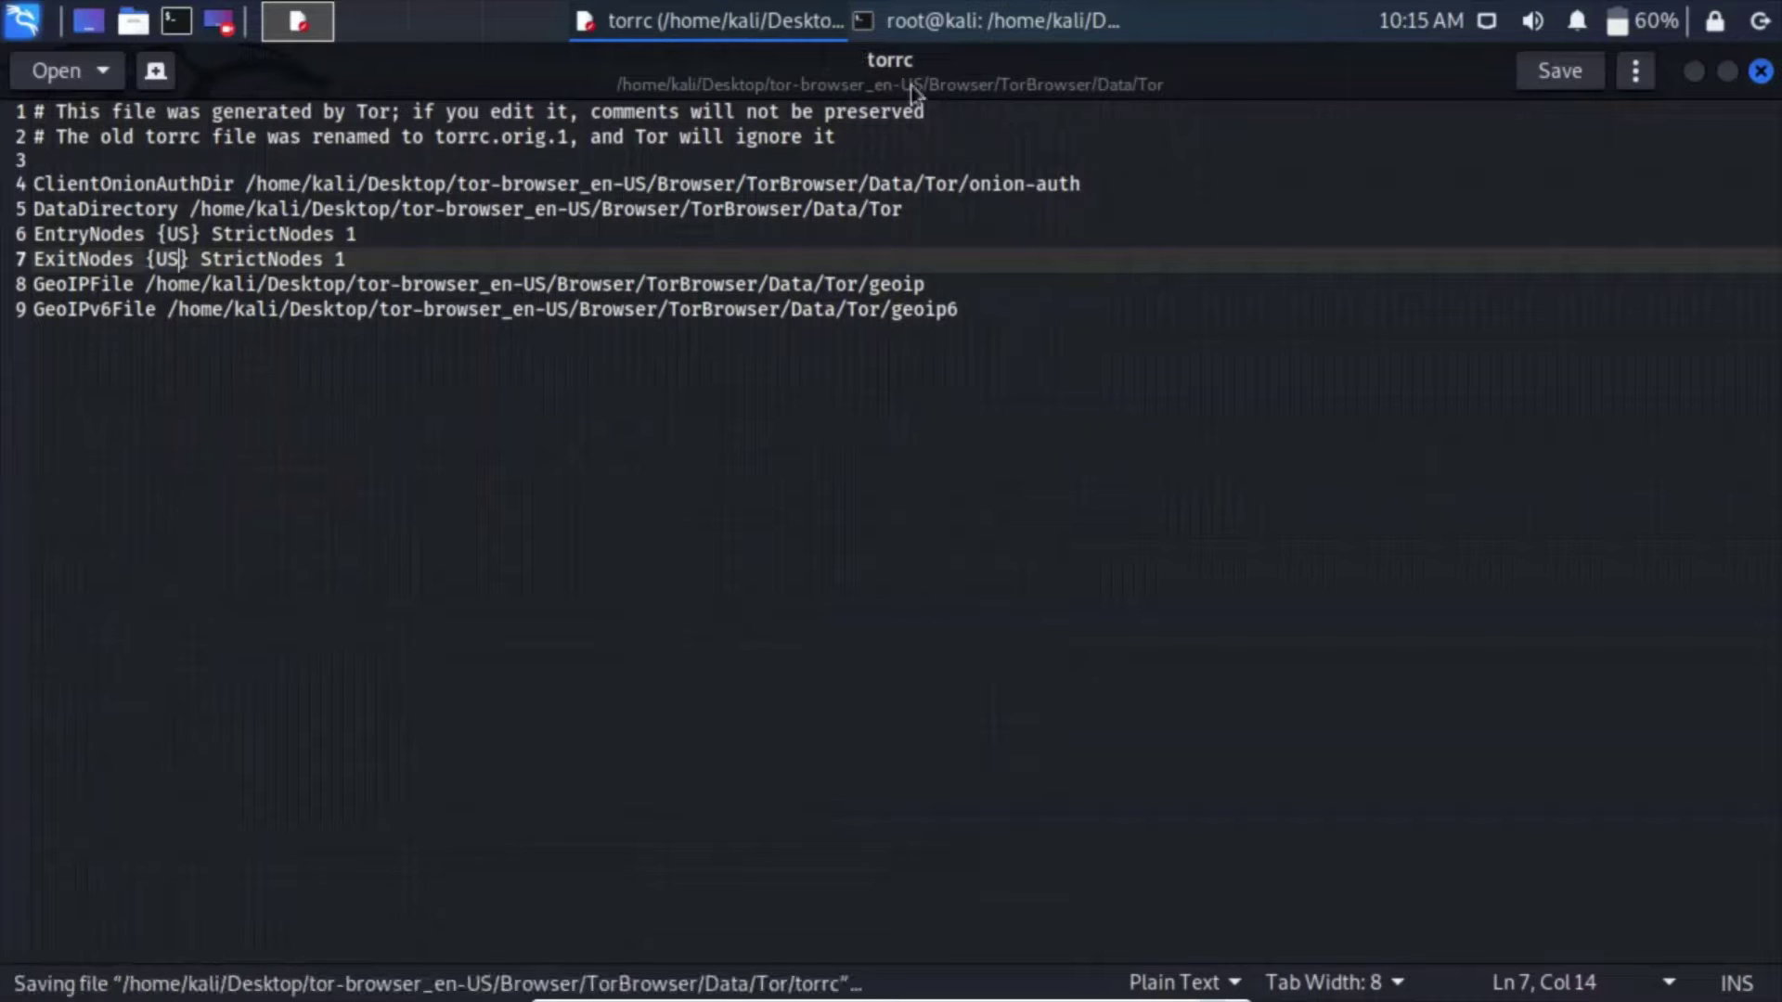
left_click(1760, 70)
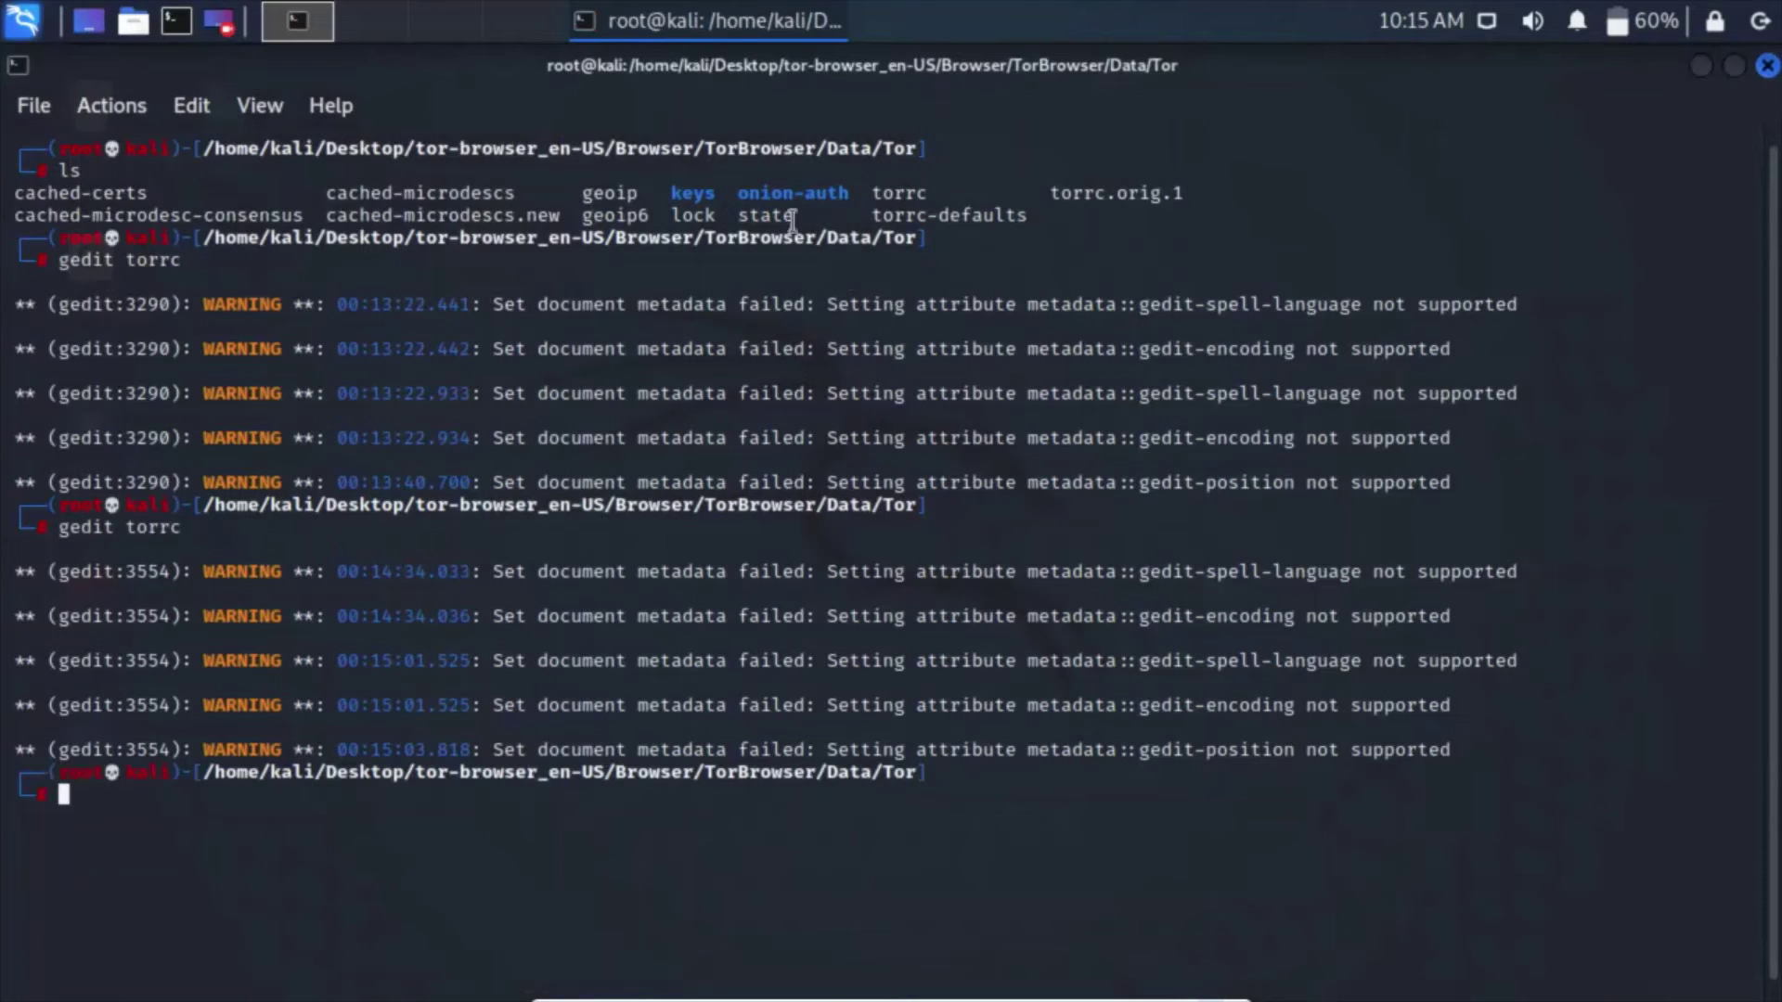
Launch Tor Browser from the tor-browser_en-US folder on the desktop and open a new tab
left_click(88, 20)
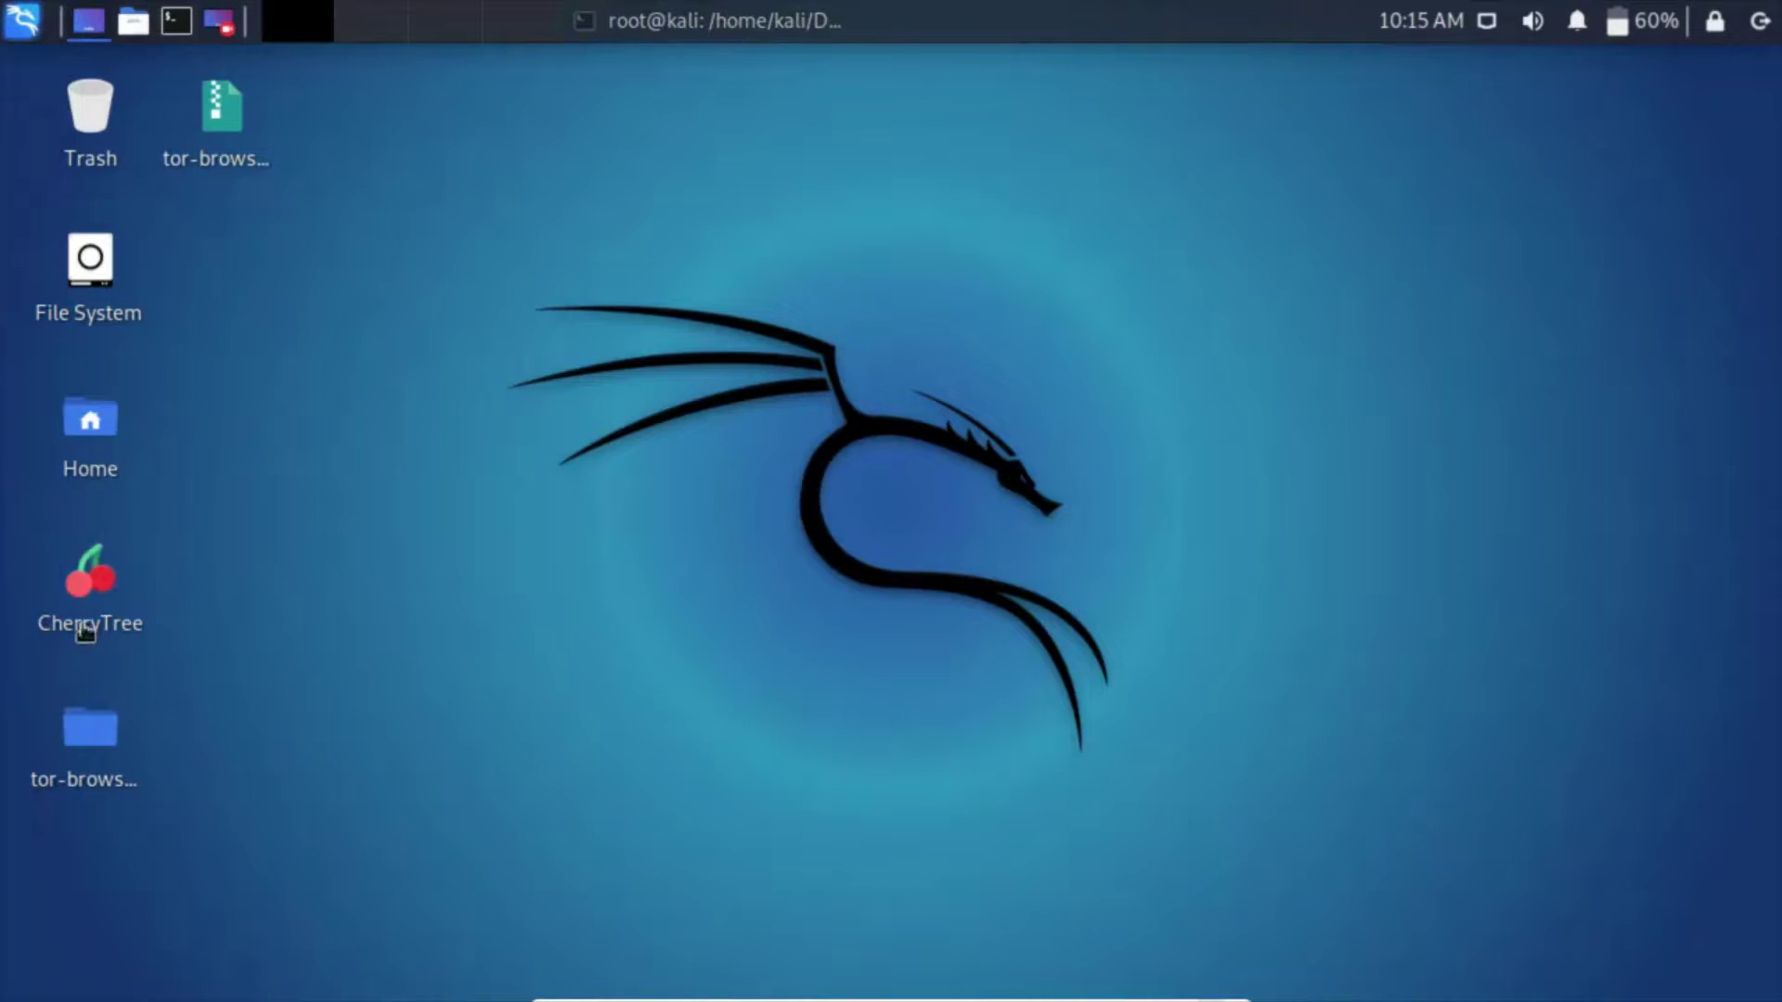
double_click(96, 725)
left_click(515, 265)
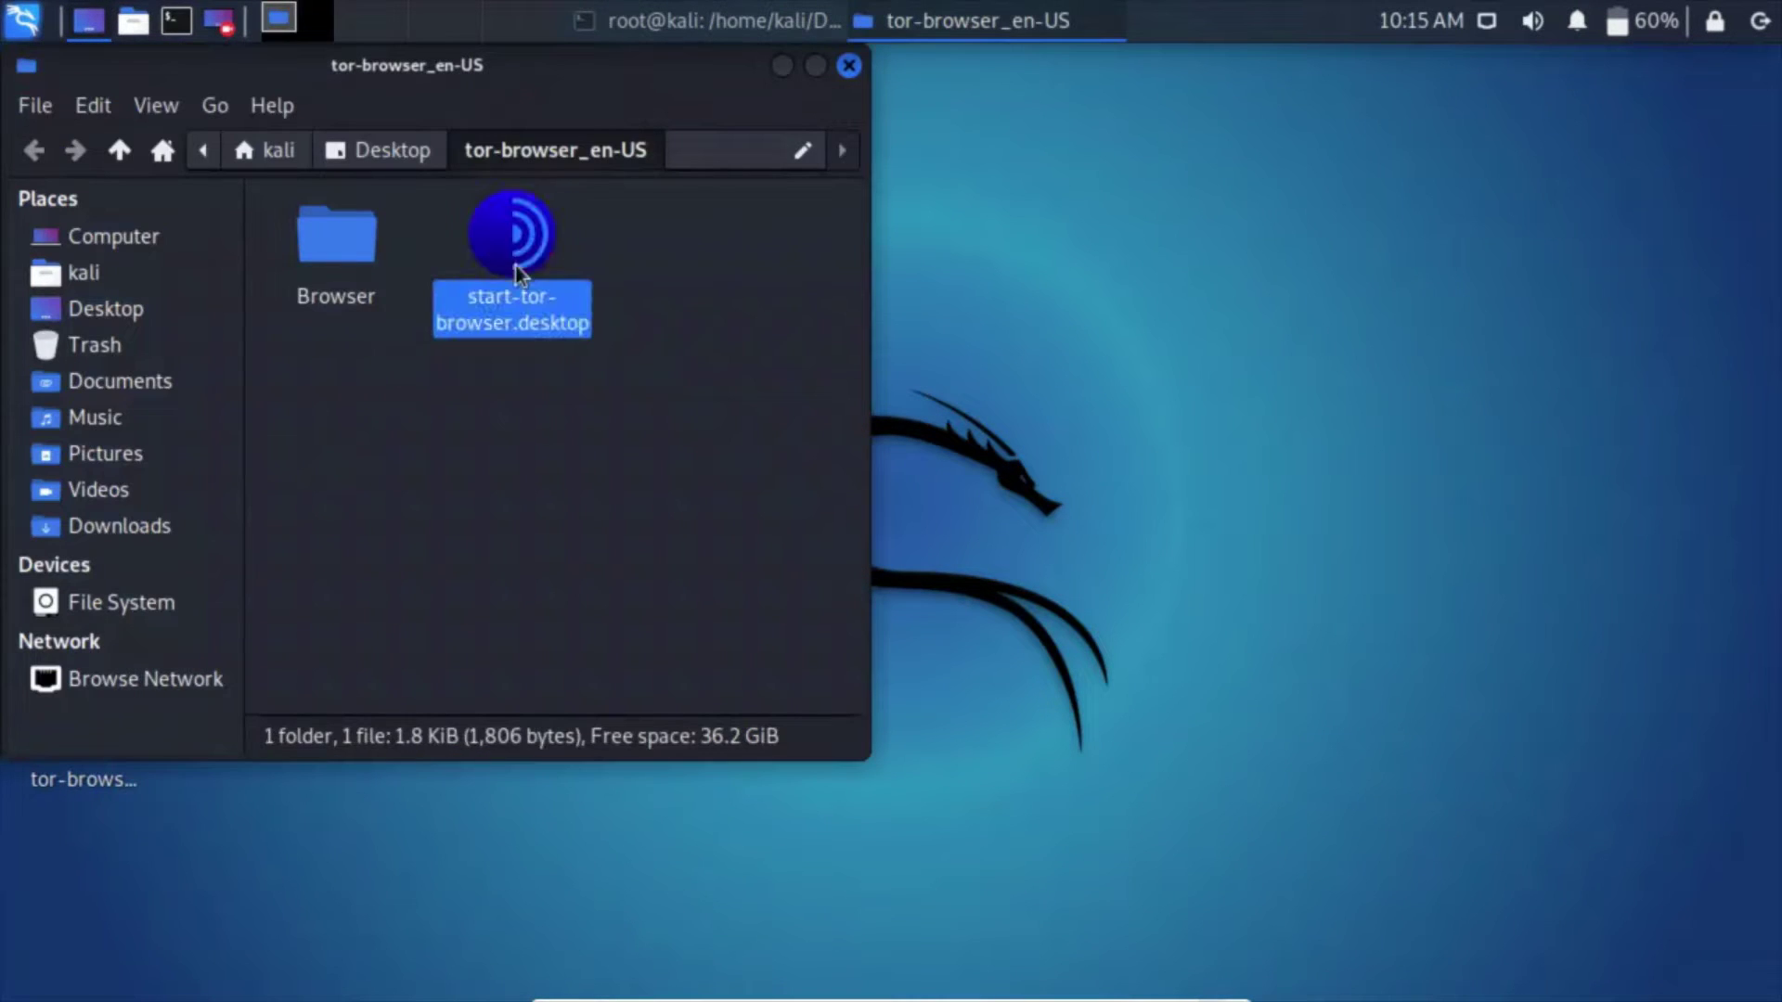
double_click(517, 262)
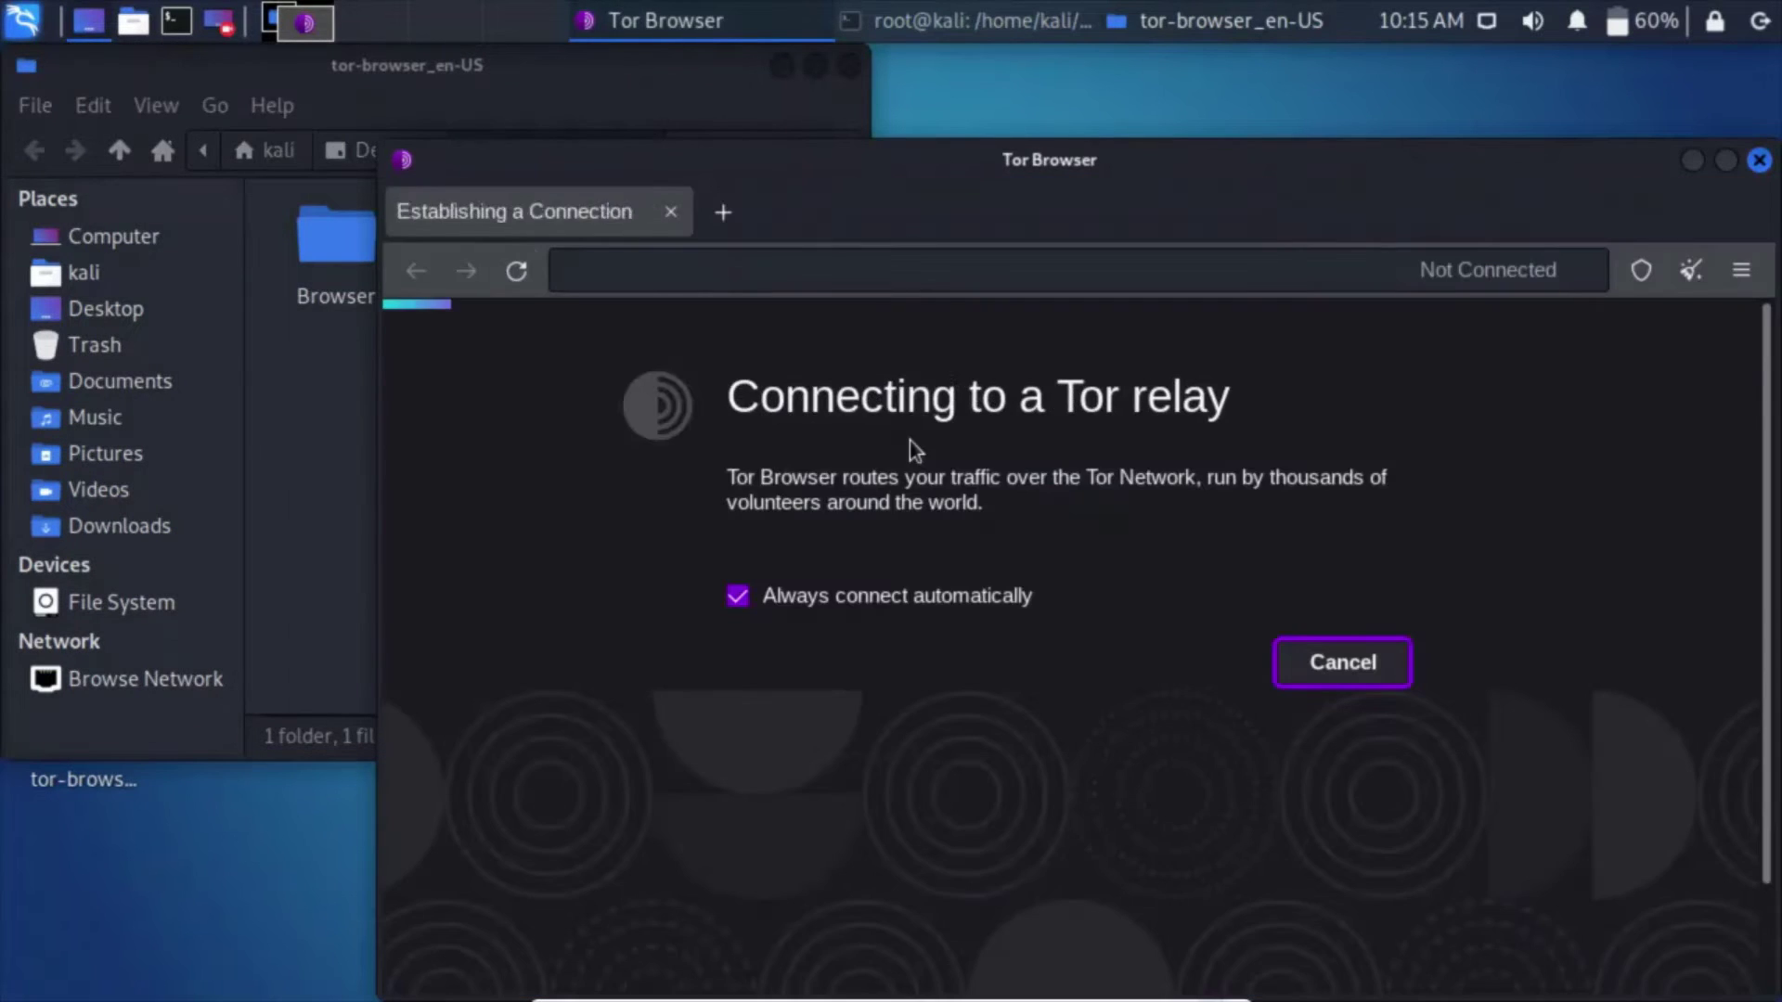
left_click(723, 212)
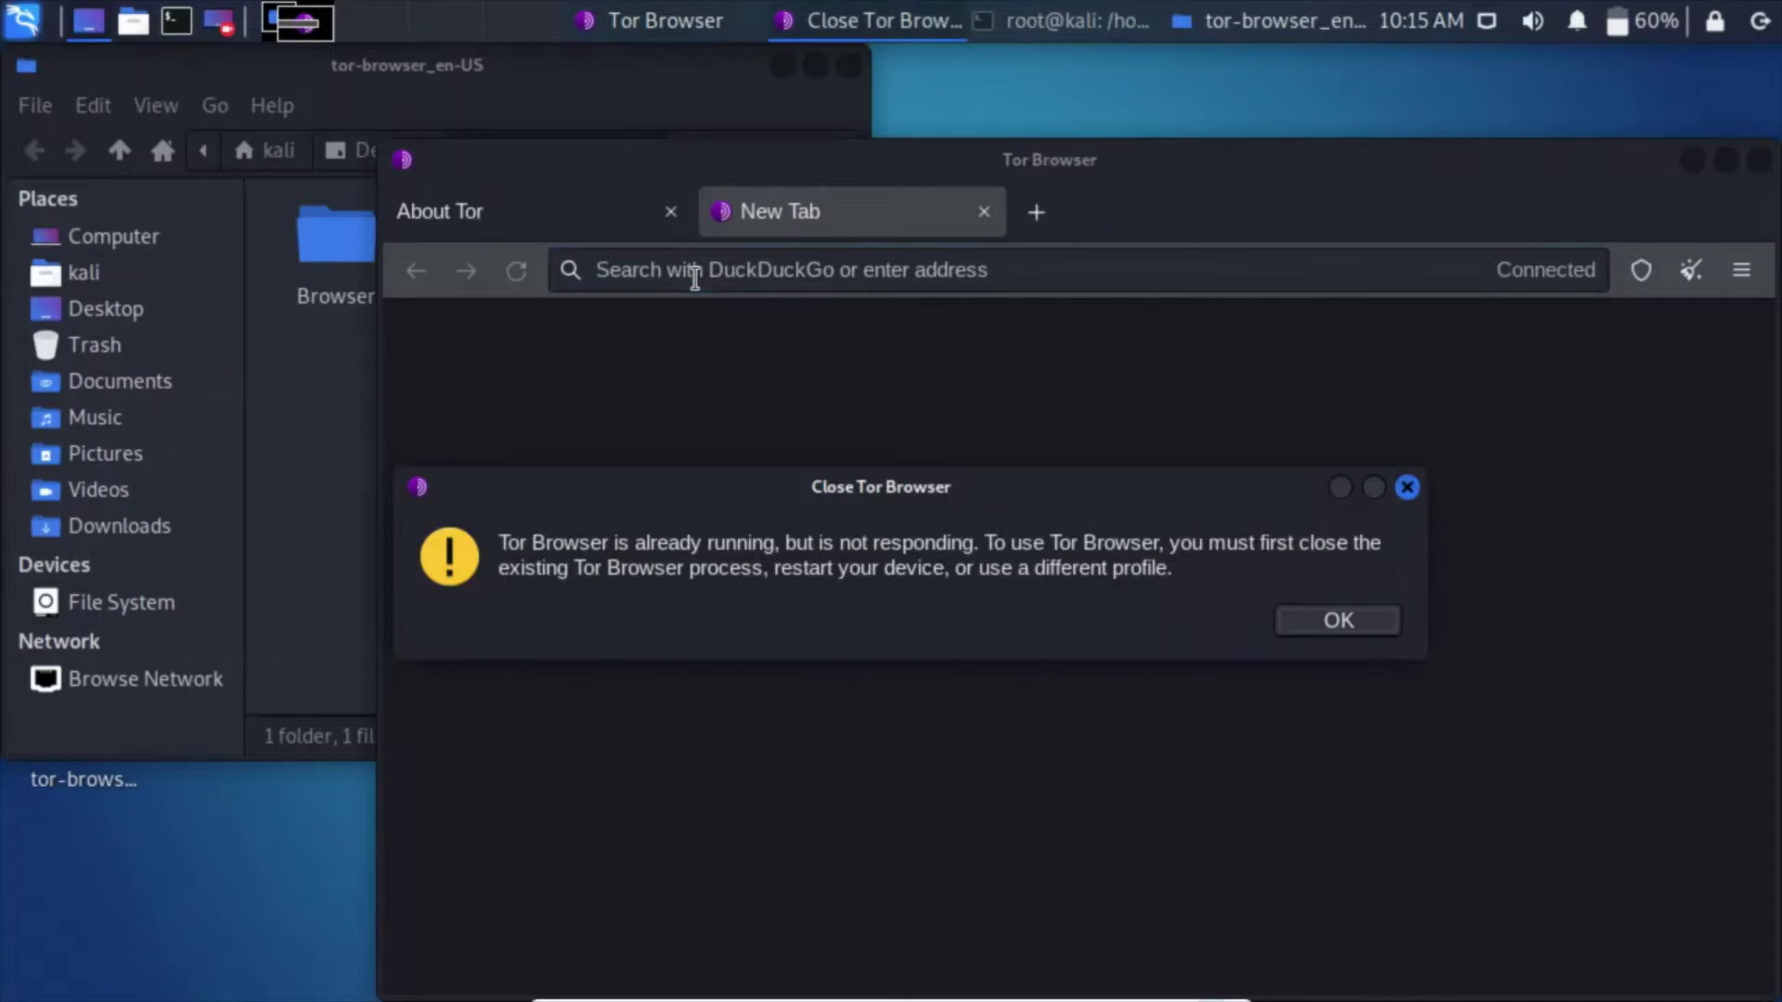
left_click(1336, 621)
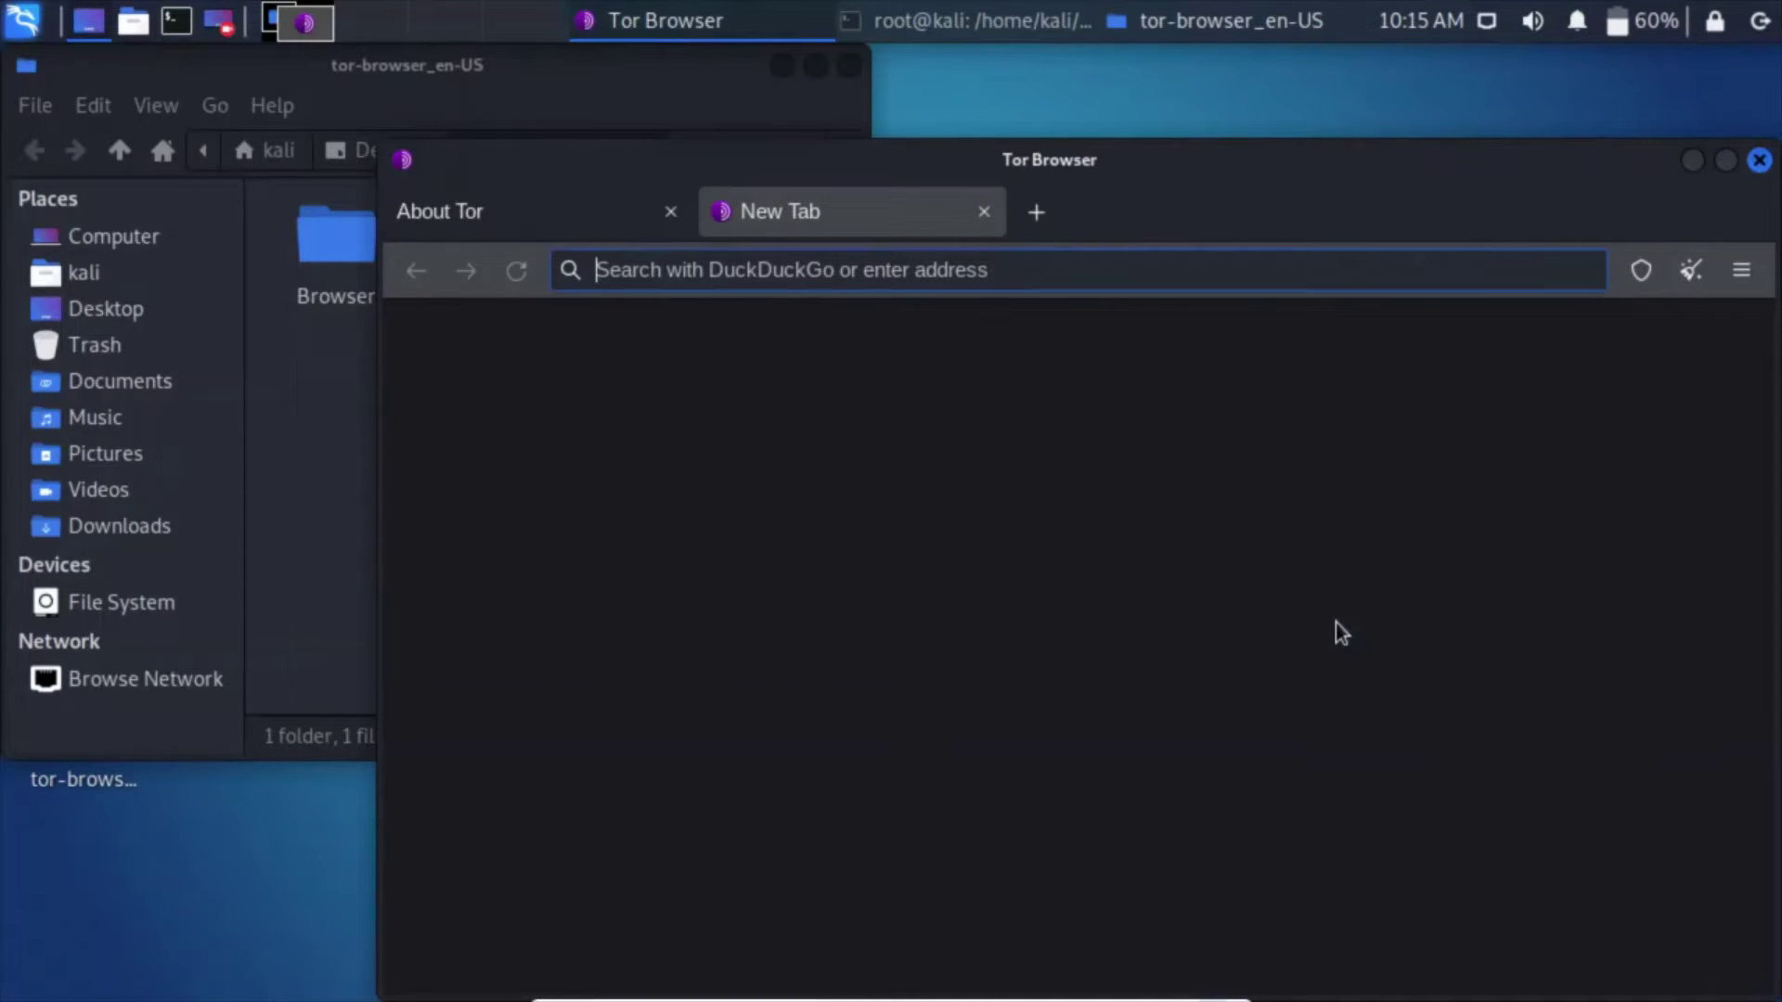
Load check.torproject.org in the new tab
left_click(598, 215)
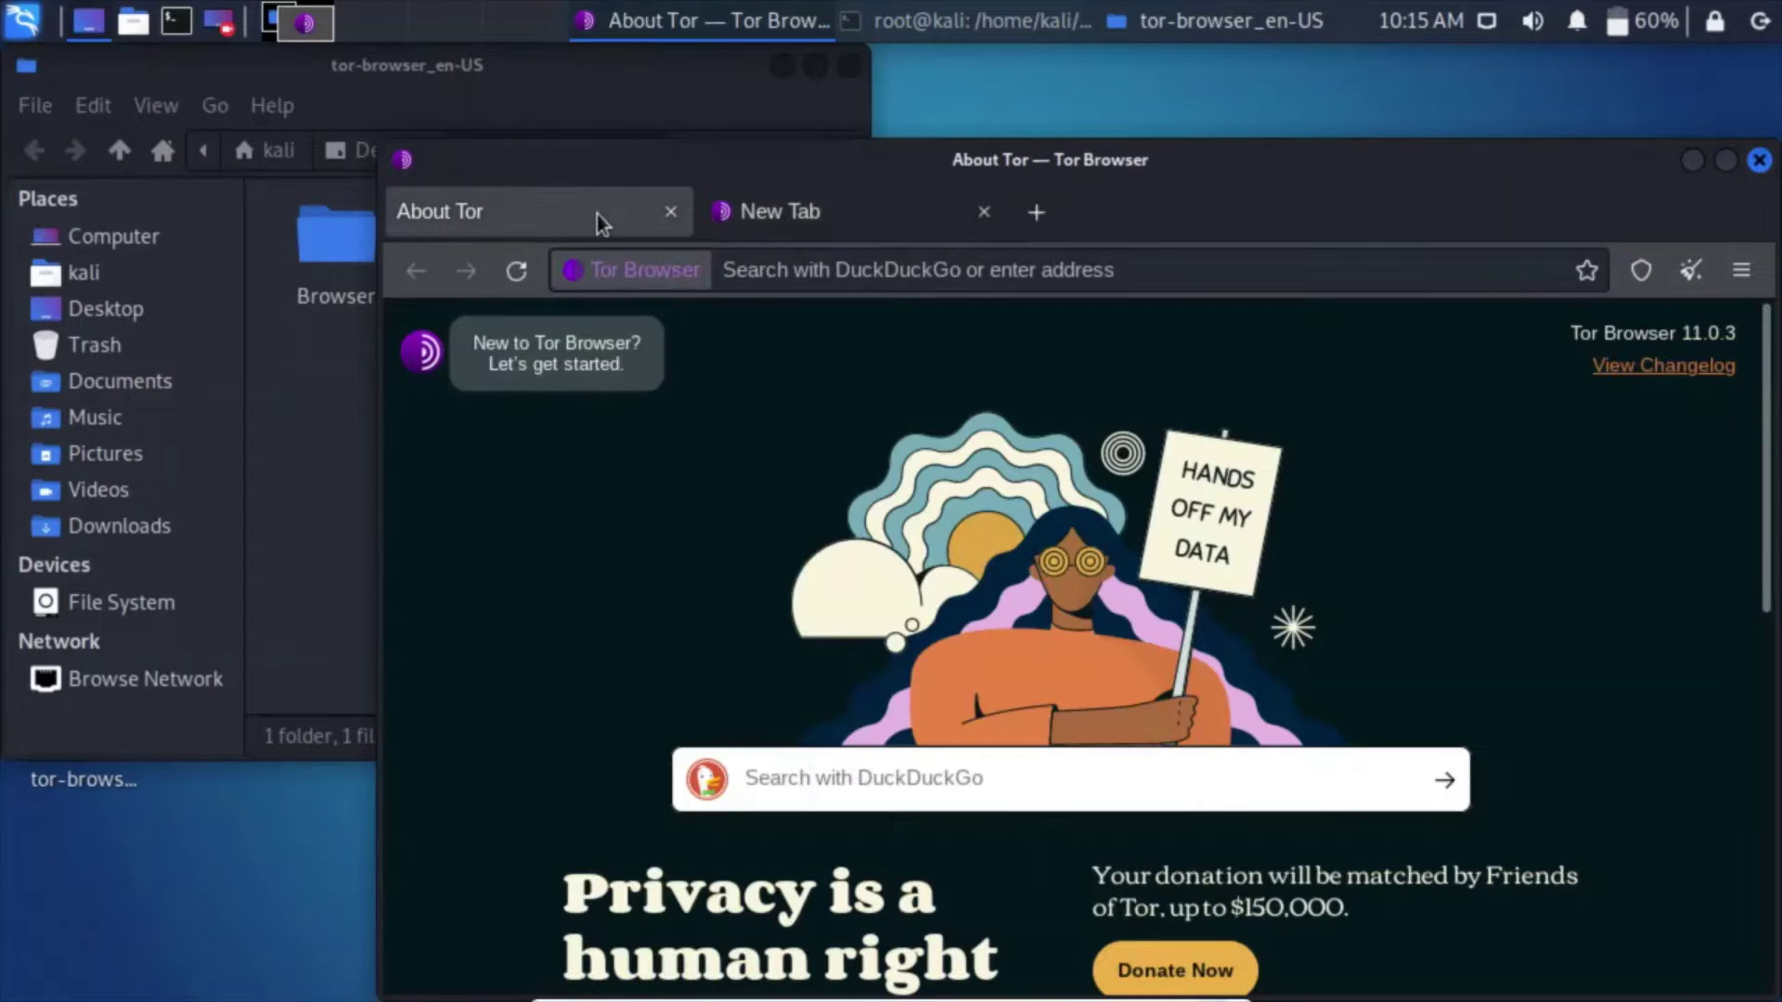
left_click(783, 215)
type("chec")
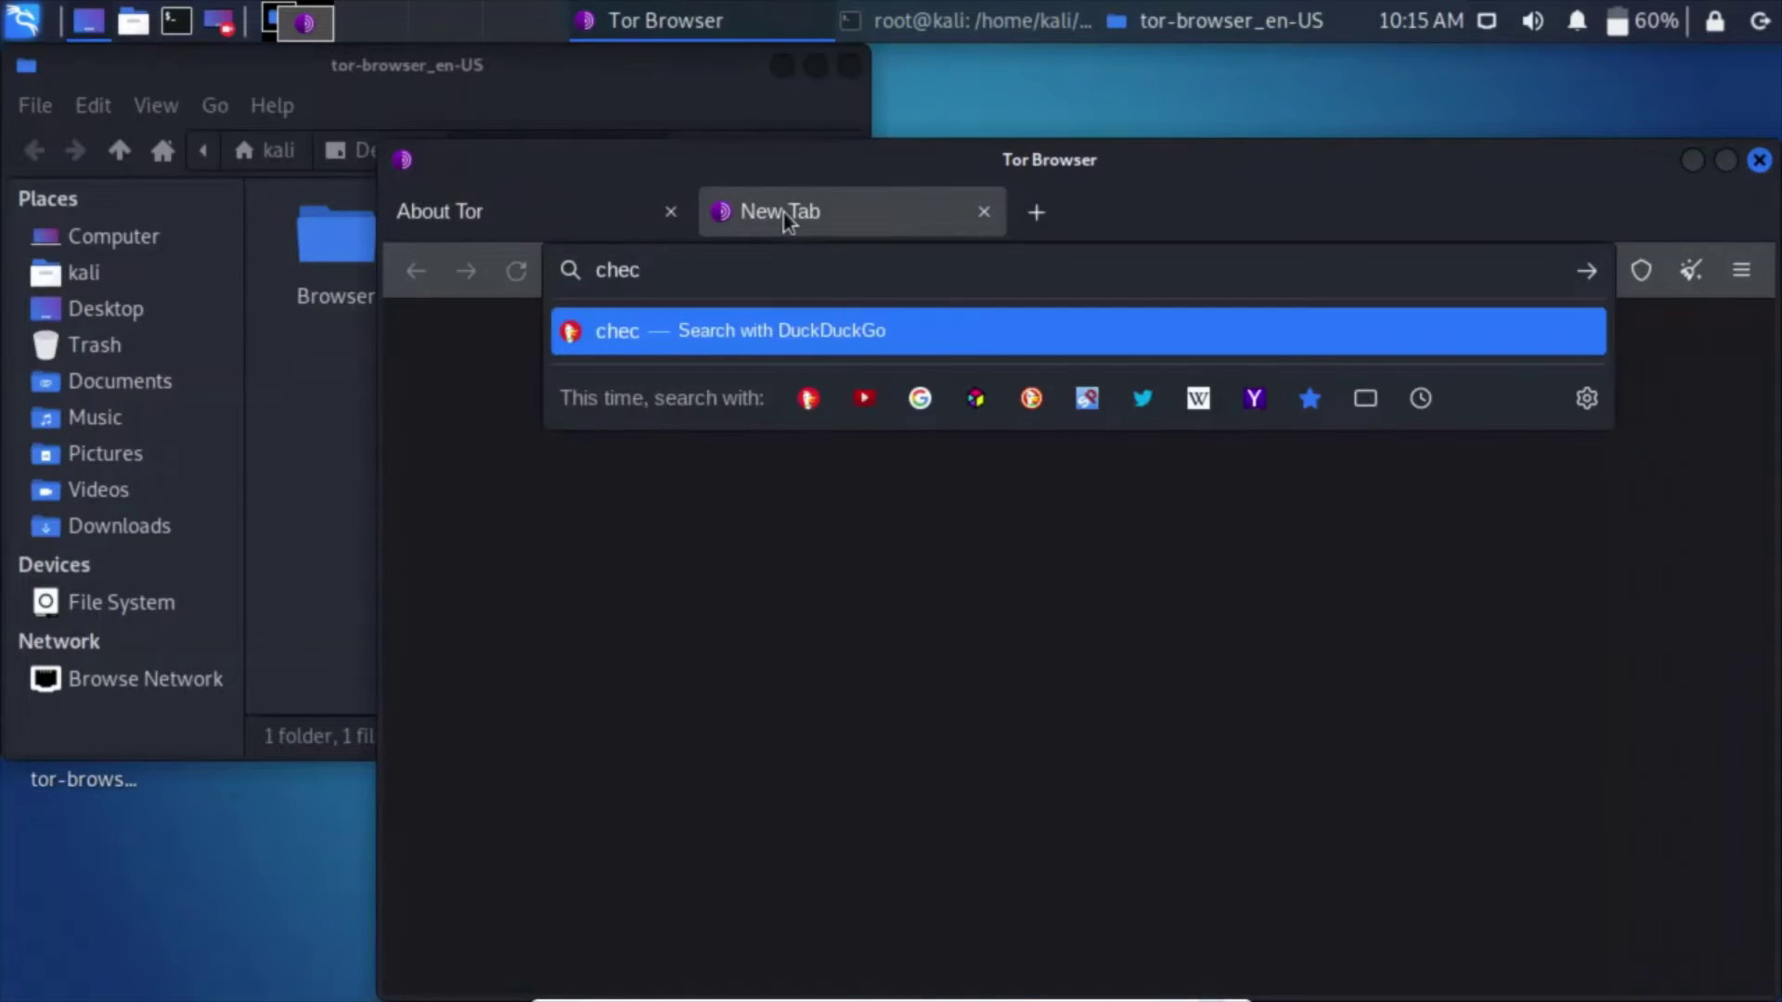
type("k.torpro")
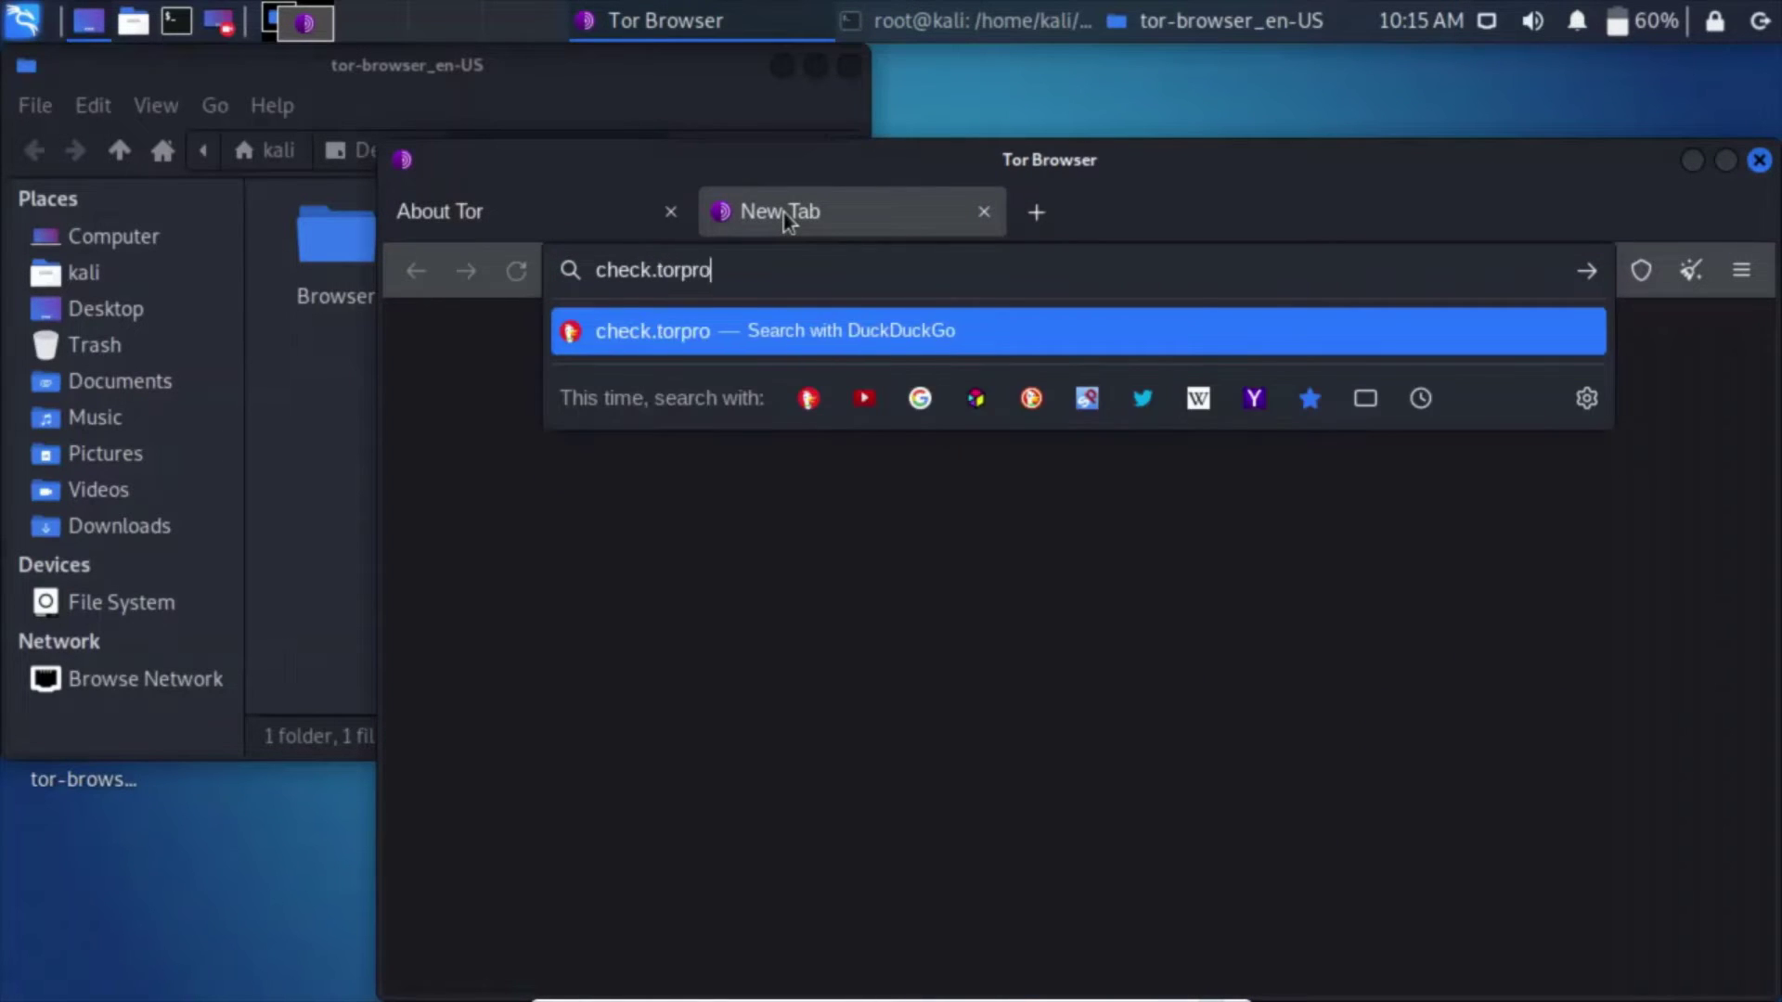
type("ject.org")
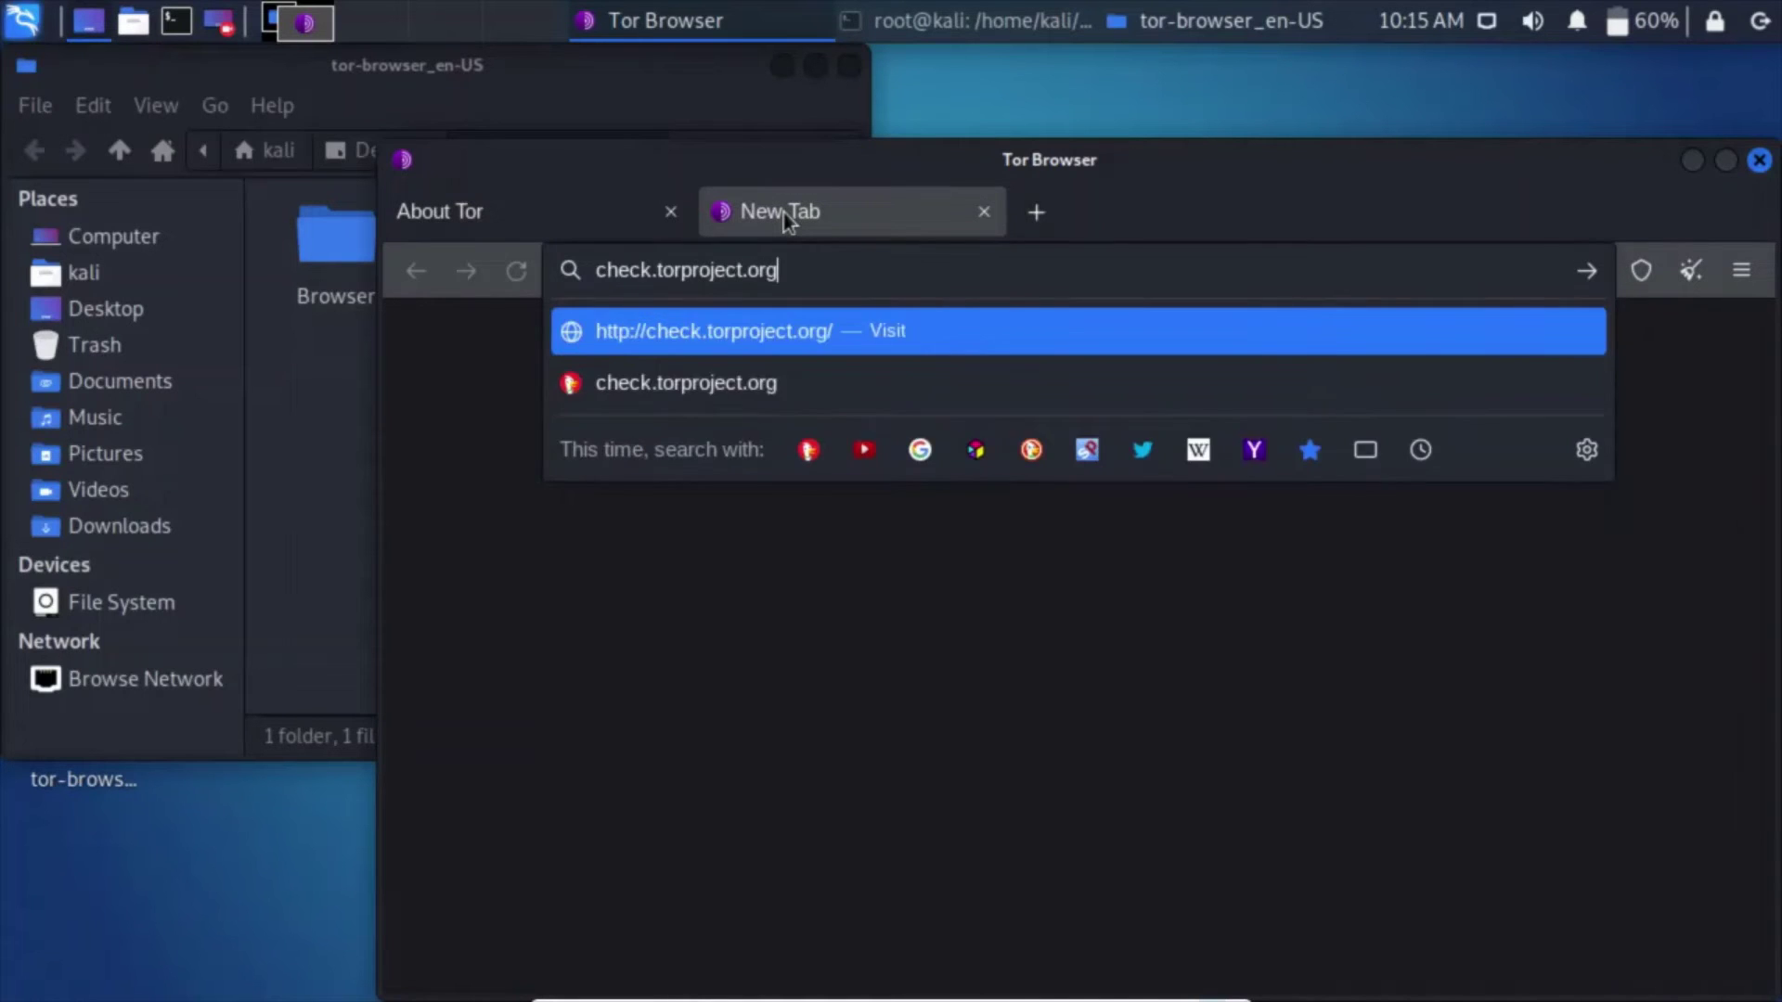
key("Return")
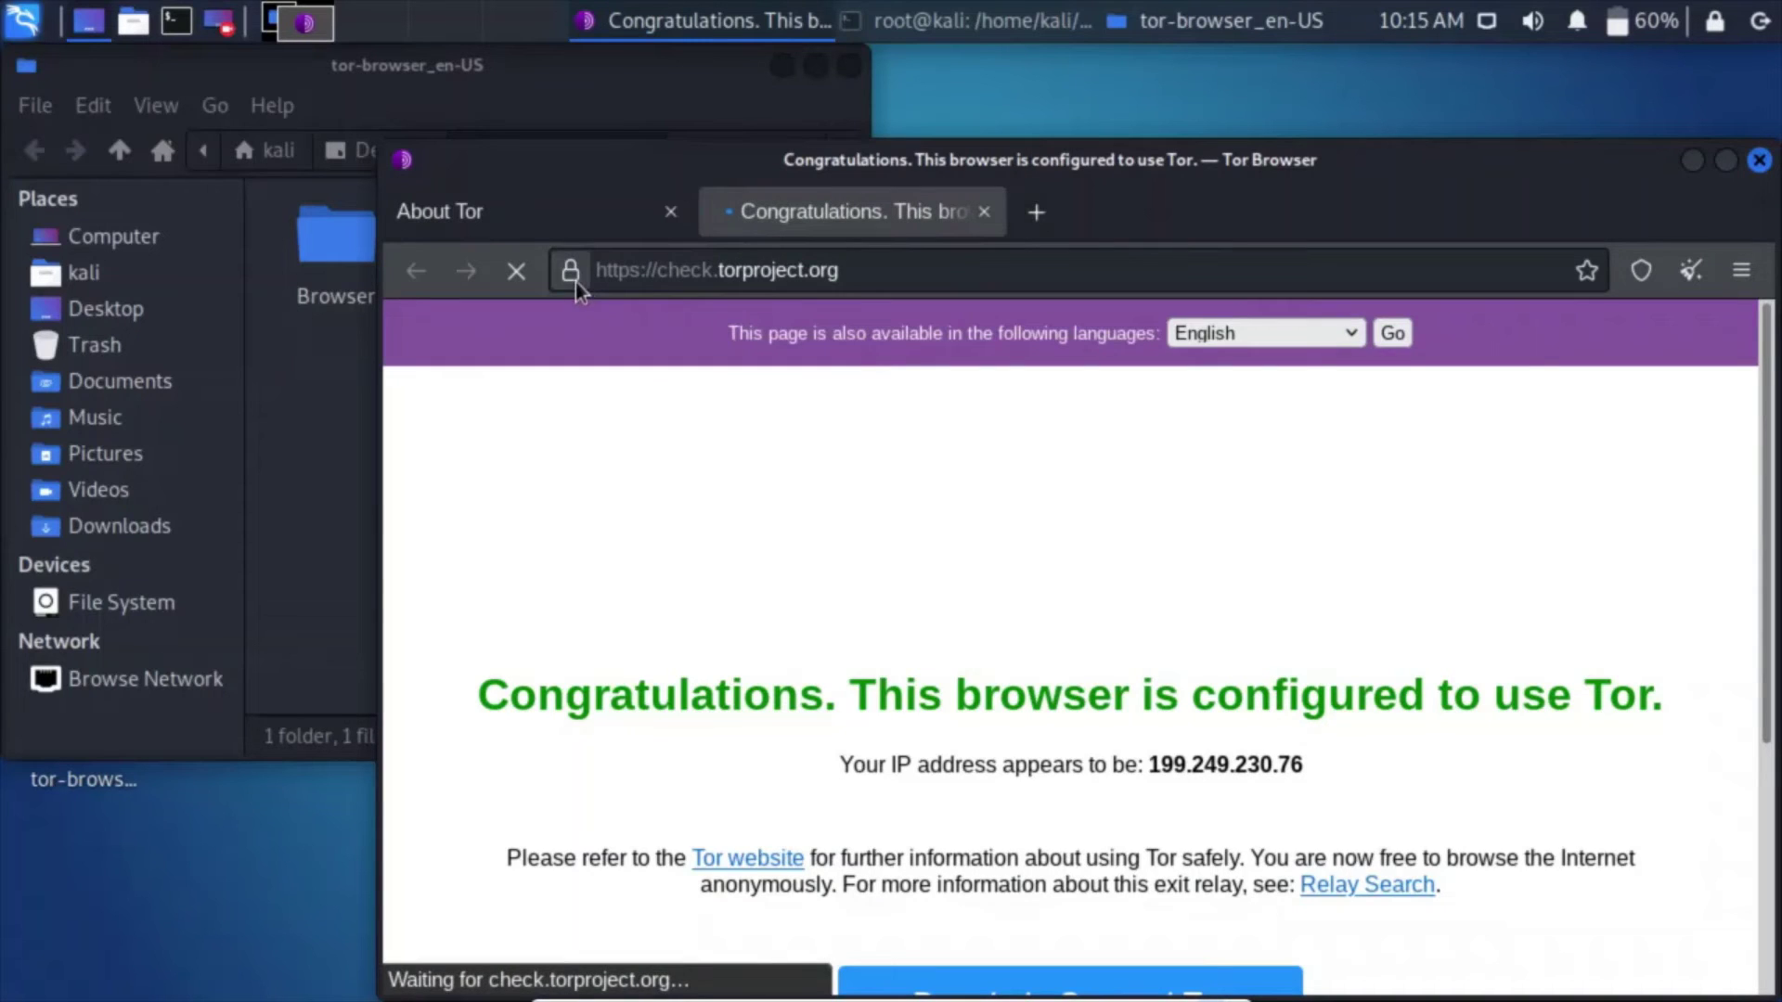
Examine the countries of the relays in the Tor circuit for check.torproject.org and close the site information
left_click(575, 282)
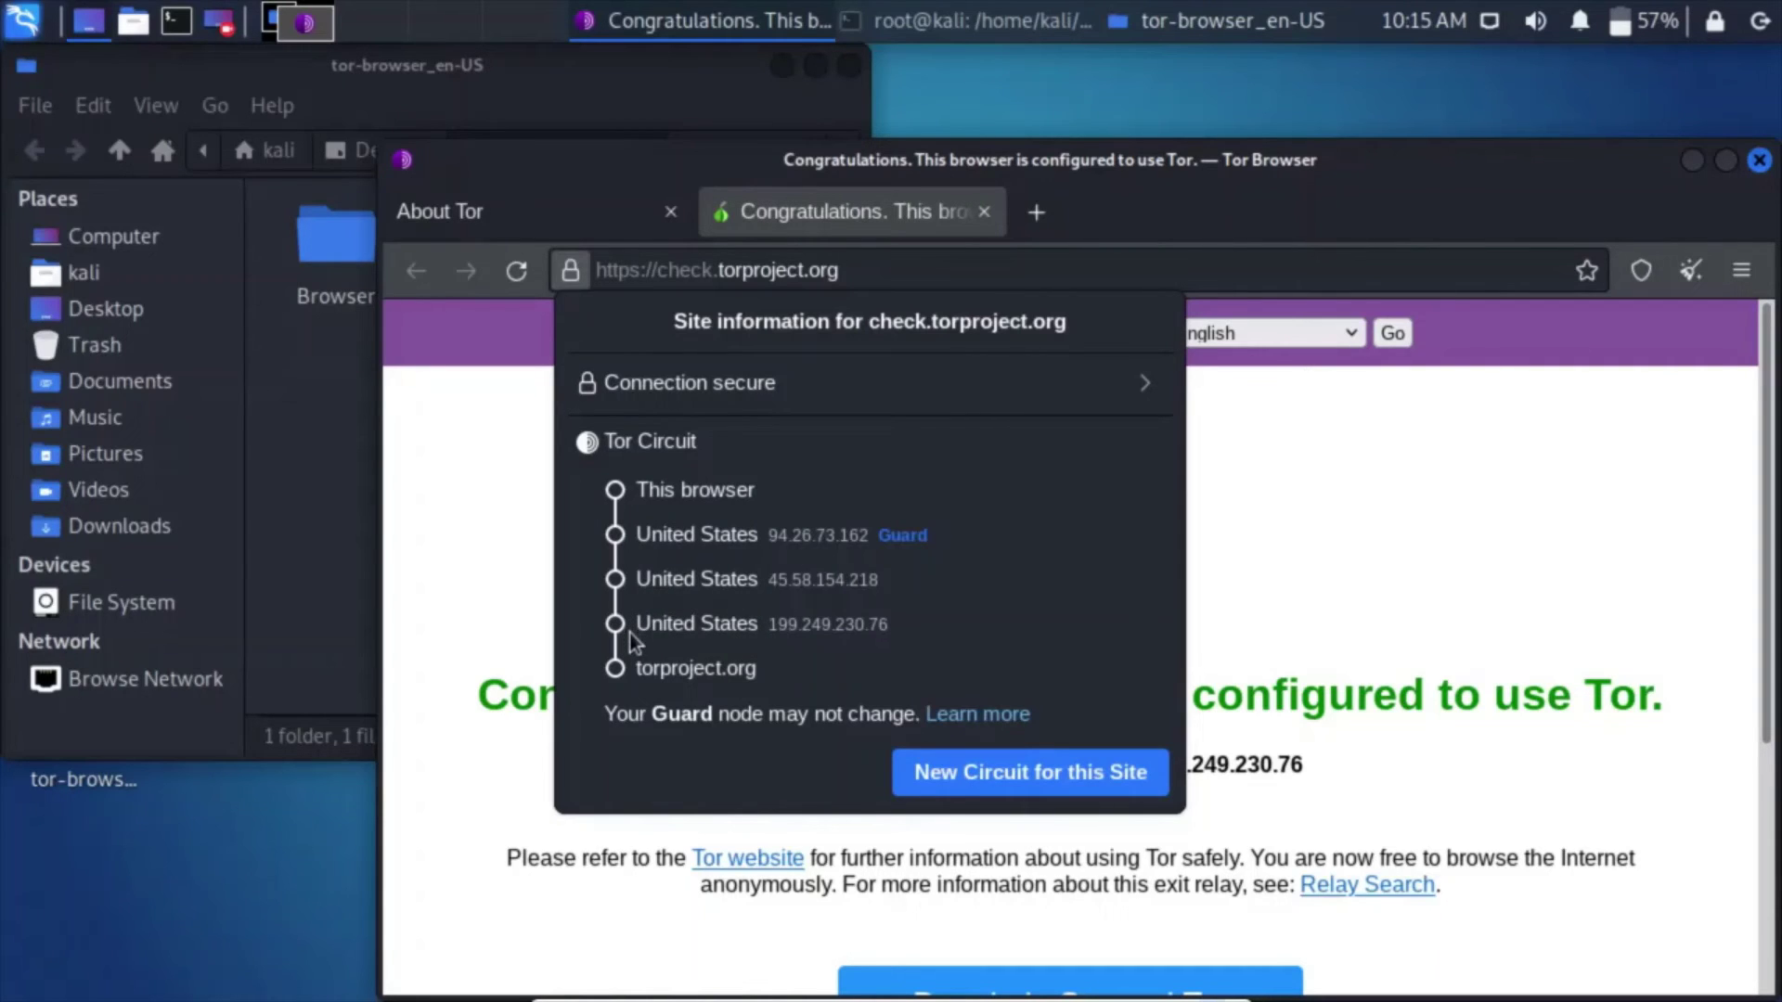
mouse_move(642, 670)
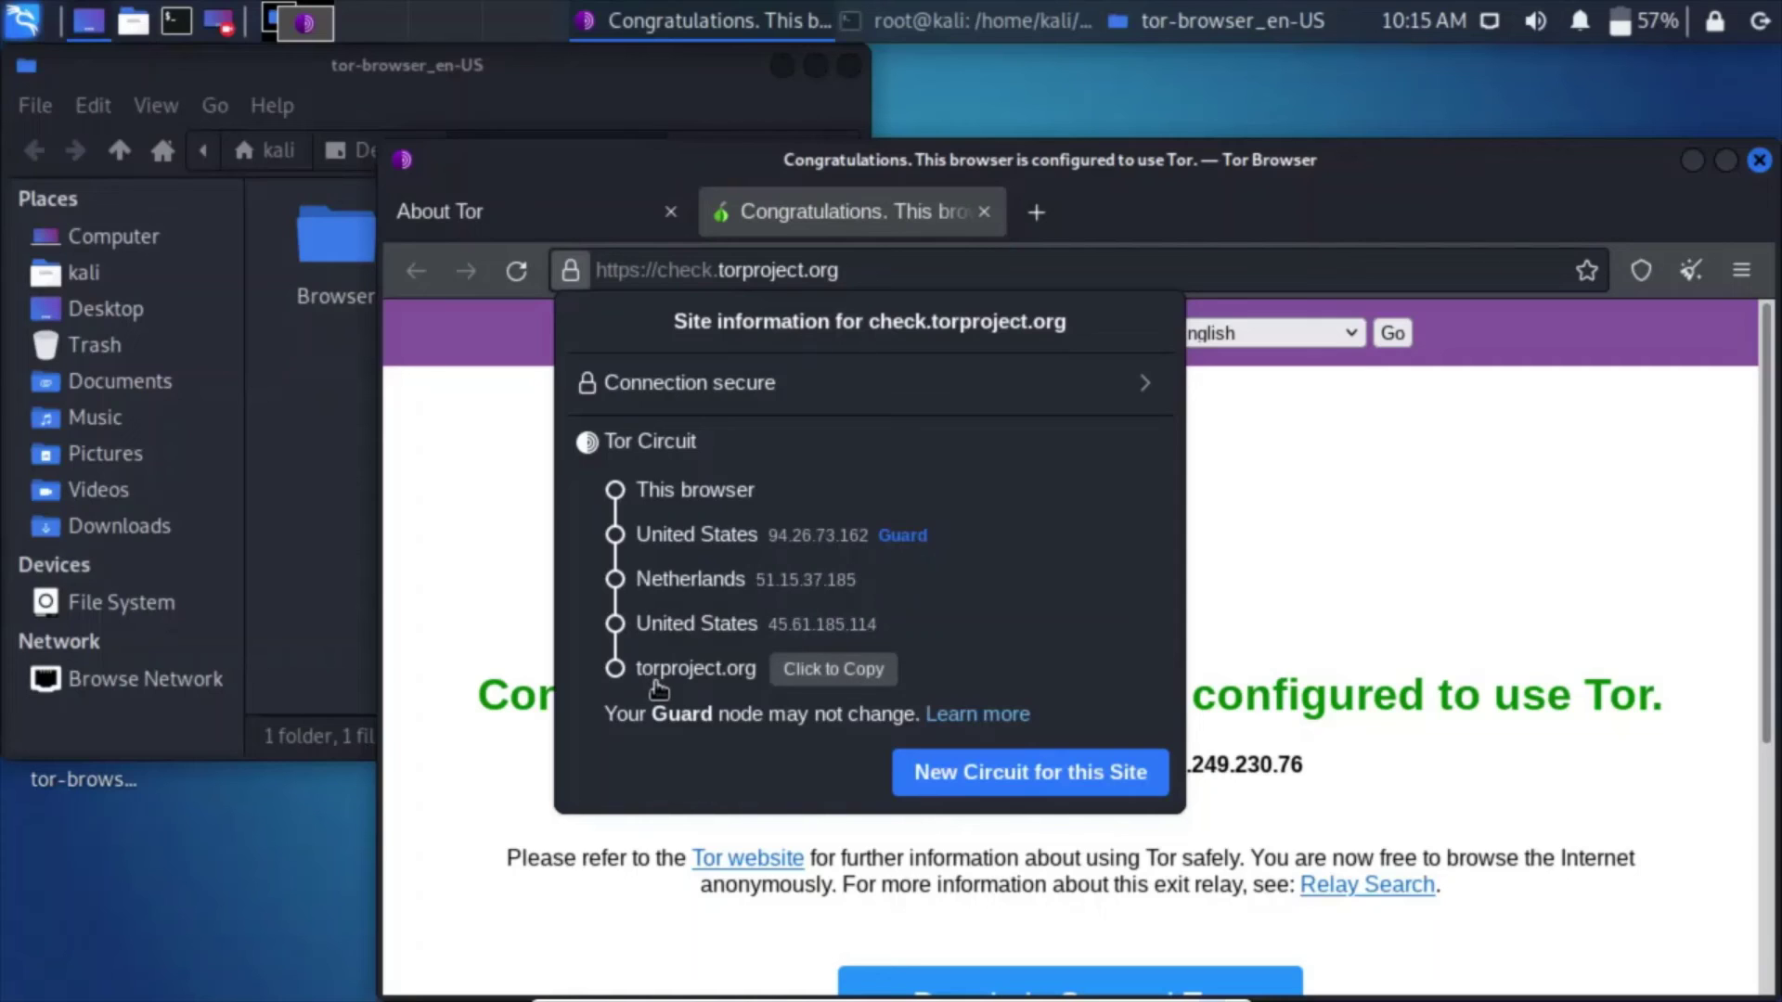
left_click(1362, 622)
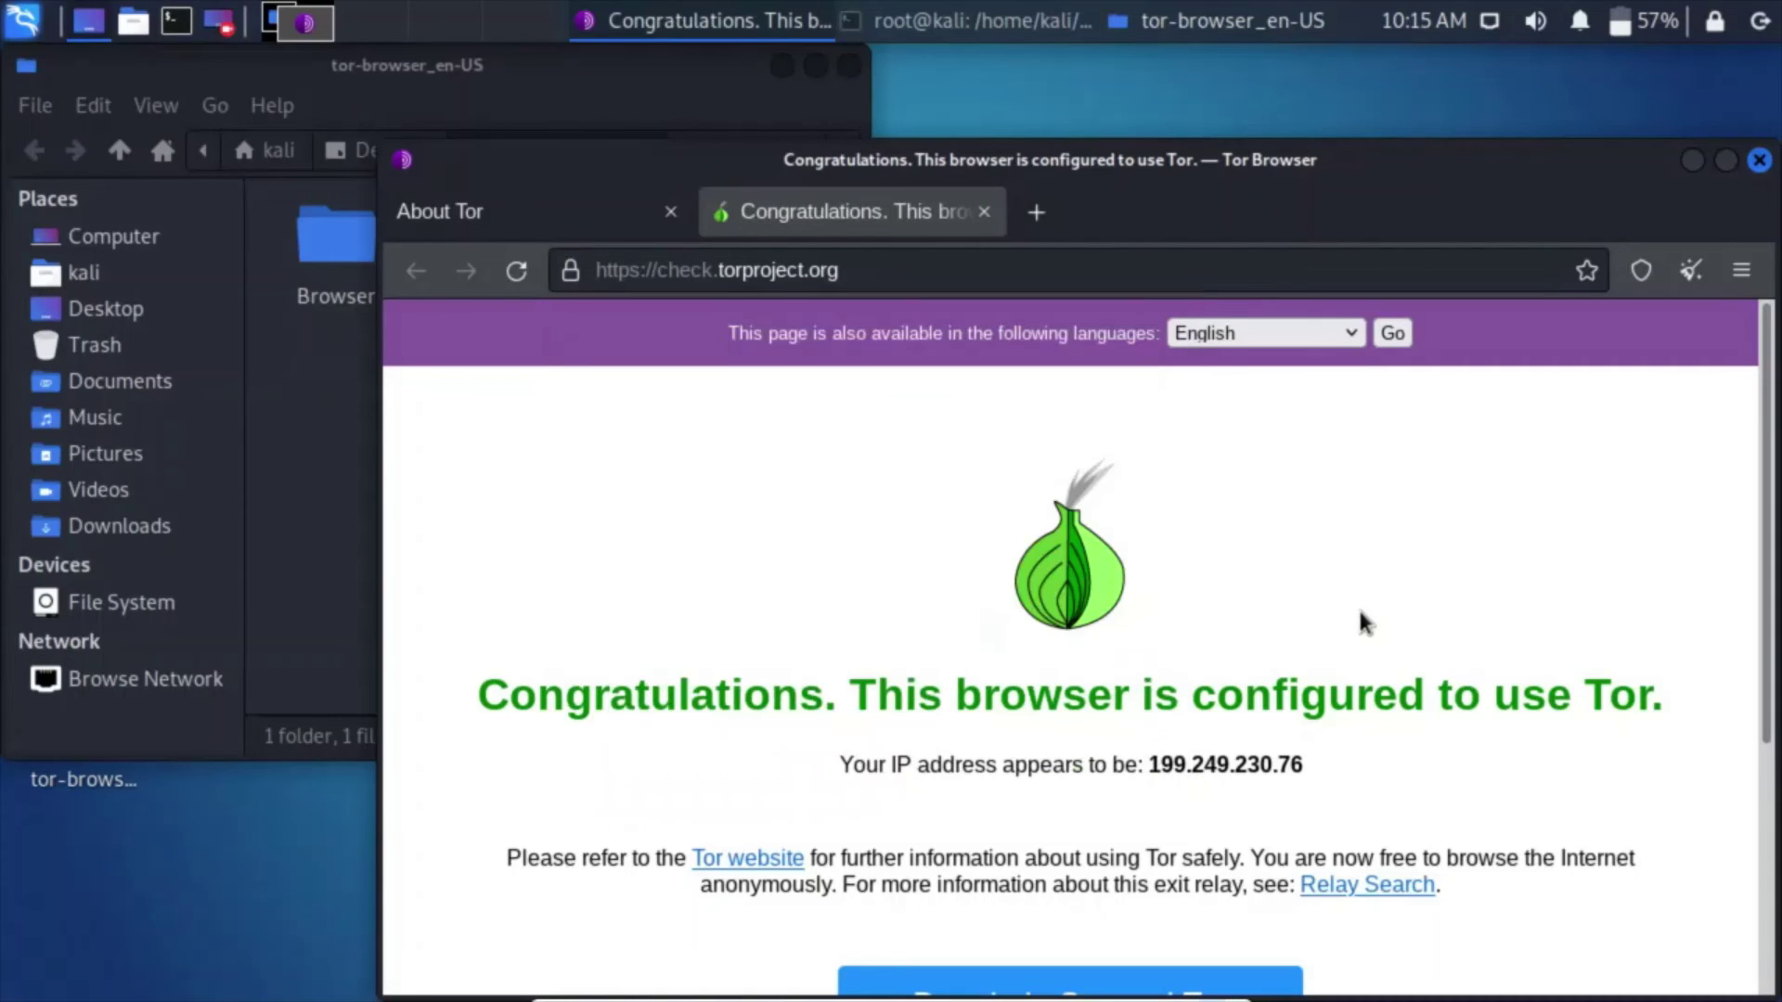